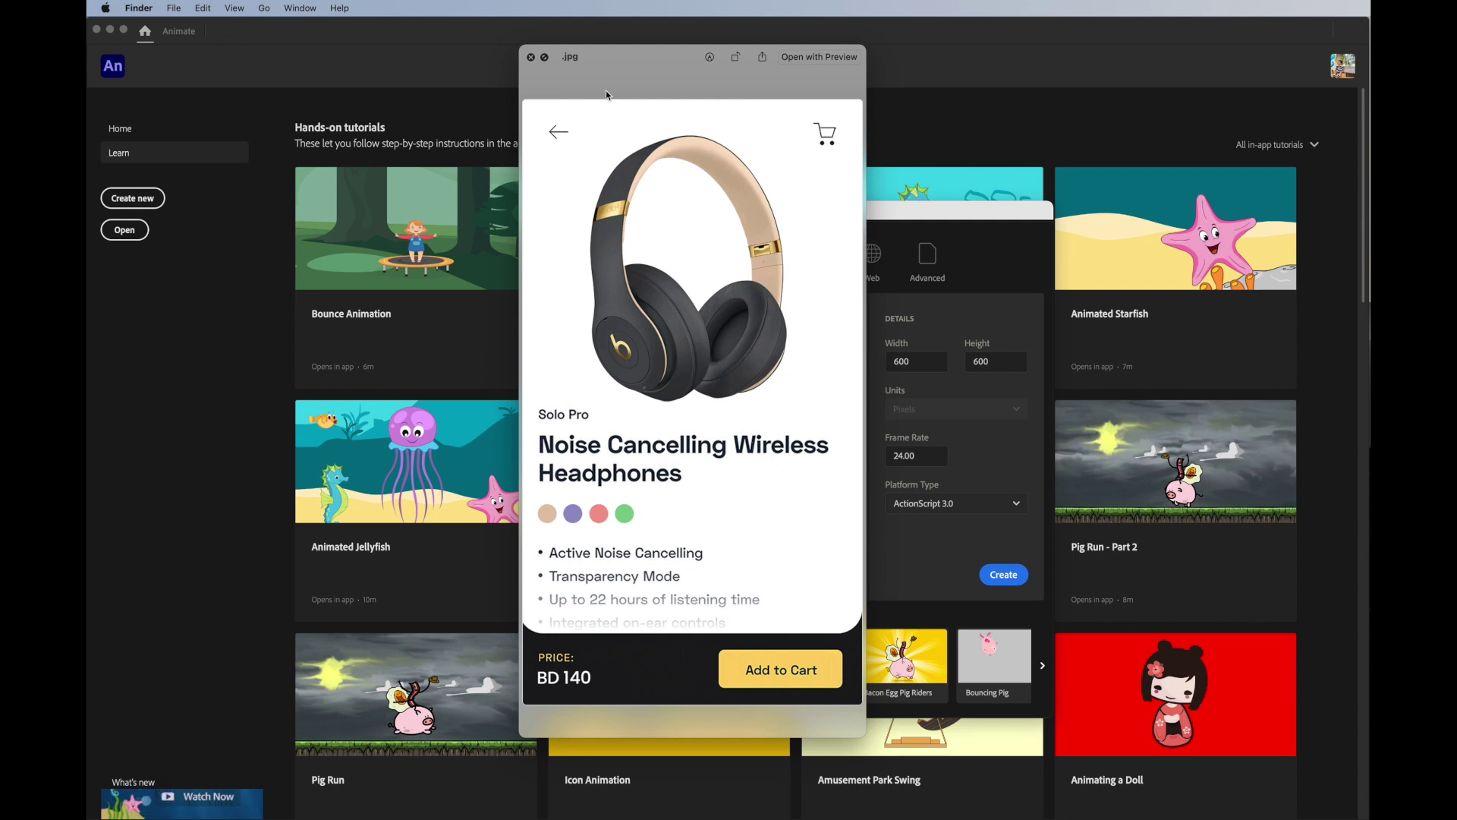
Step: Browse the peach and other headphone colour images and the .jpg mockup in Quick Look, then close it
key(Down)
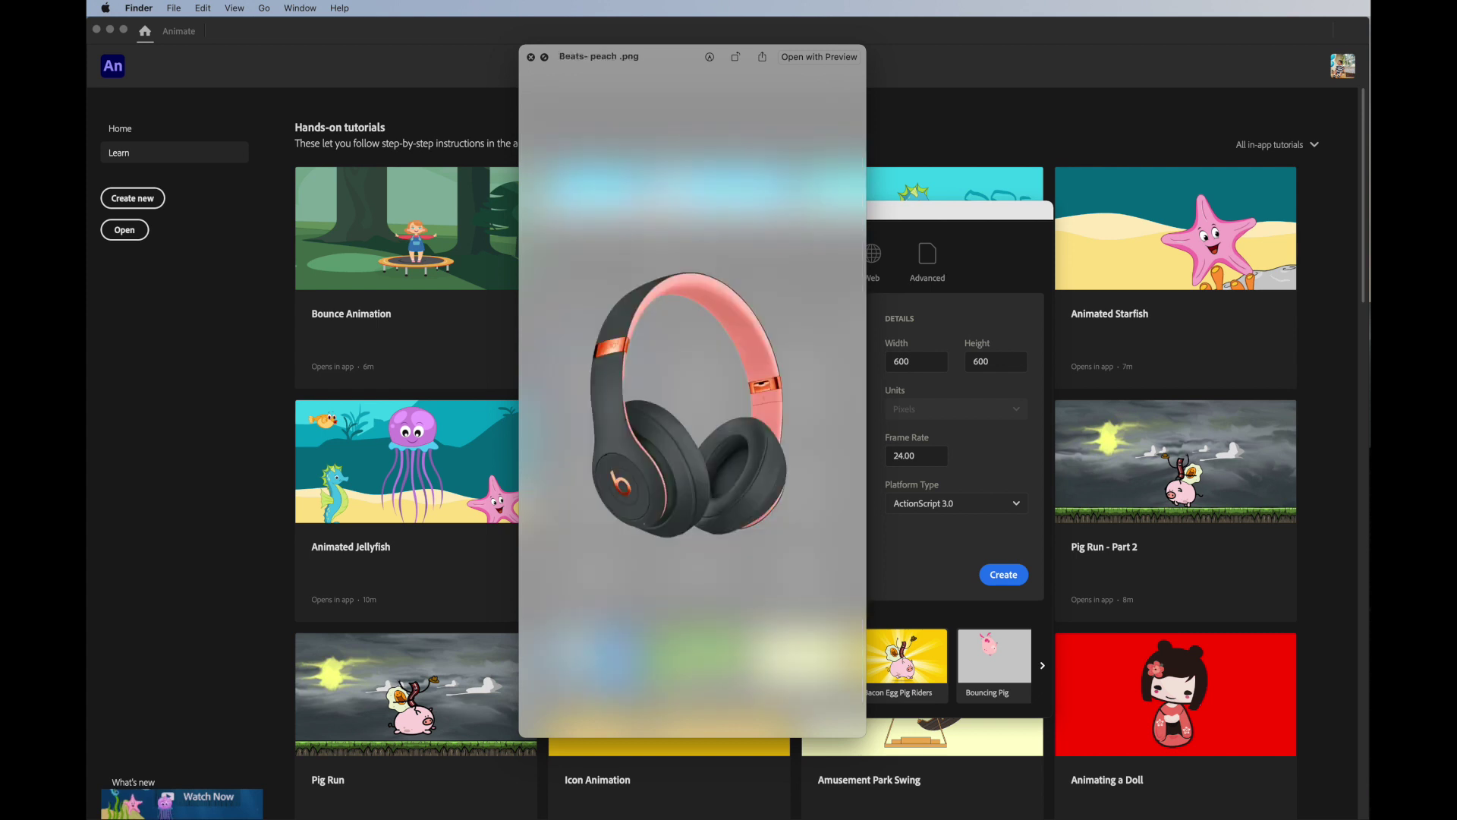
key(Down)
key(Down)
key(Down)
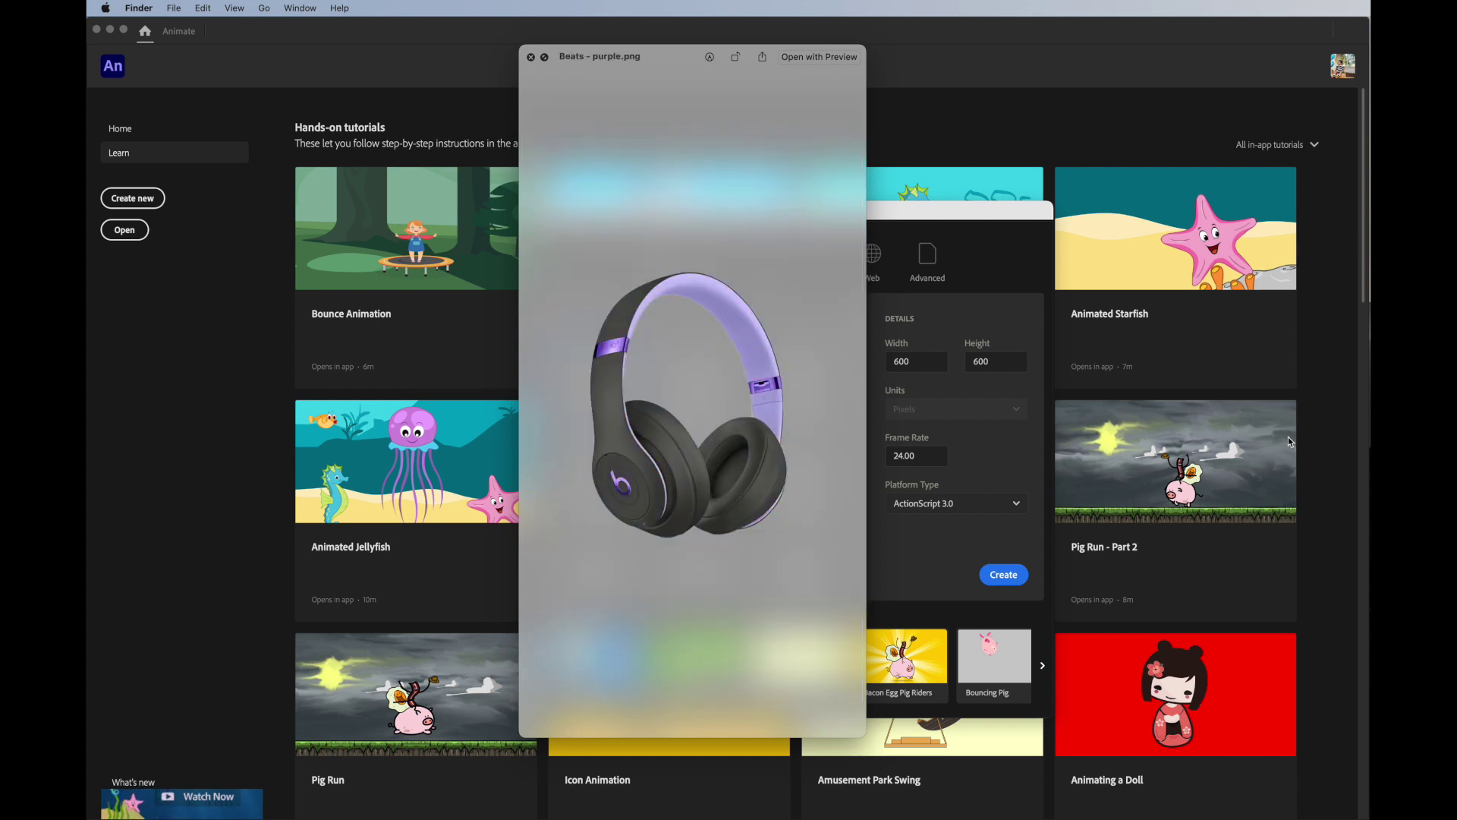
key(Down)
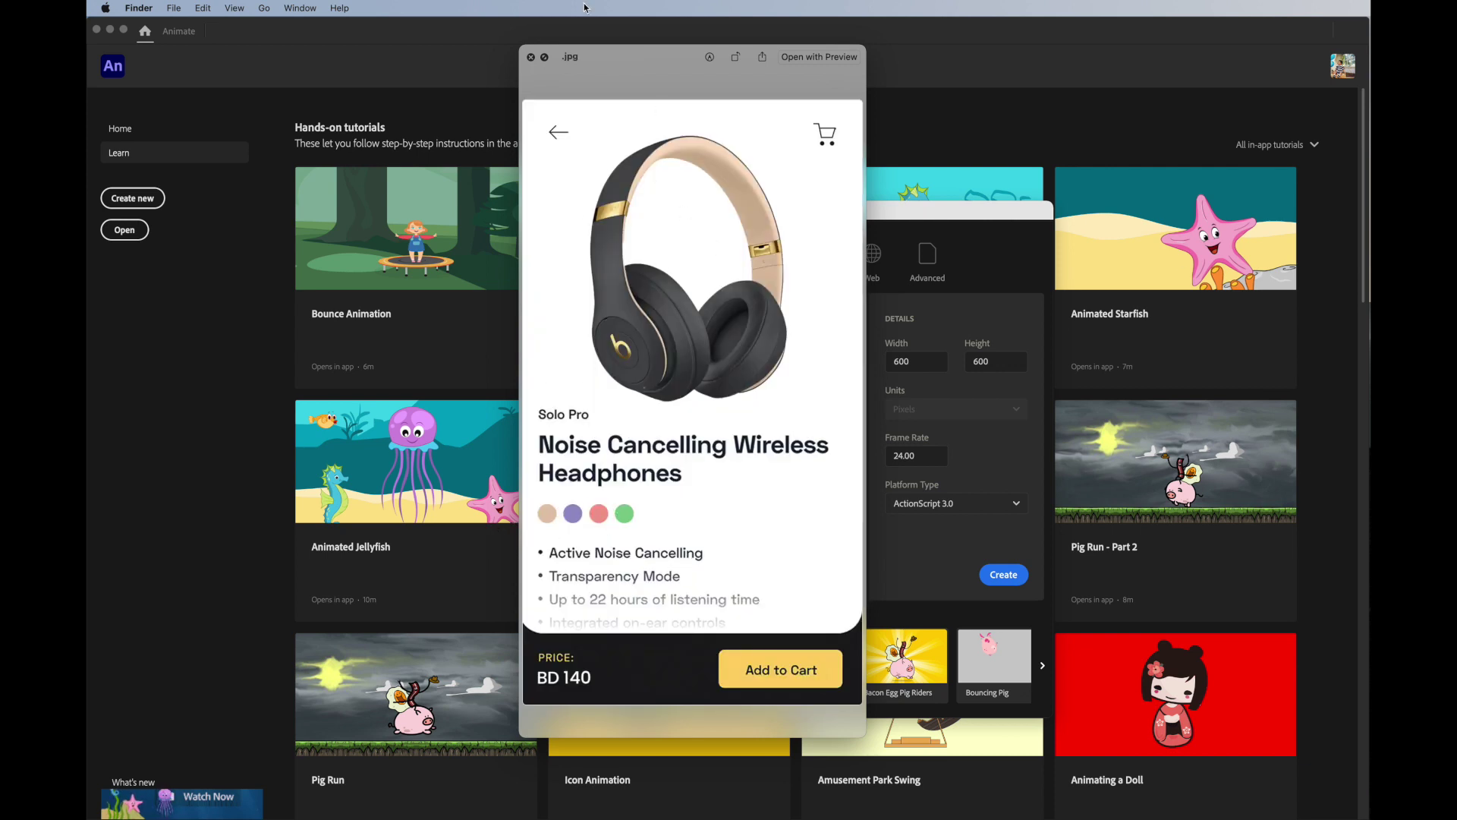
click(531, 57)
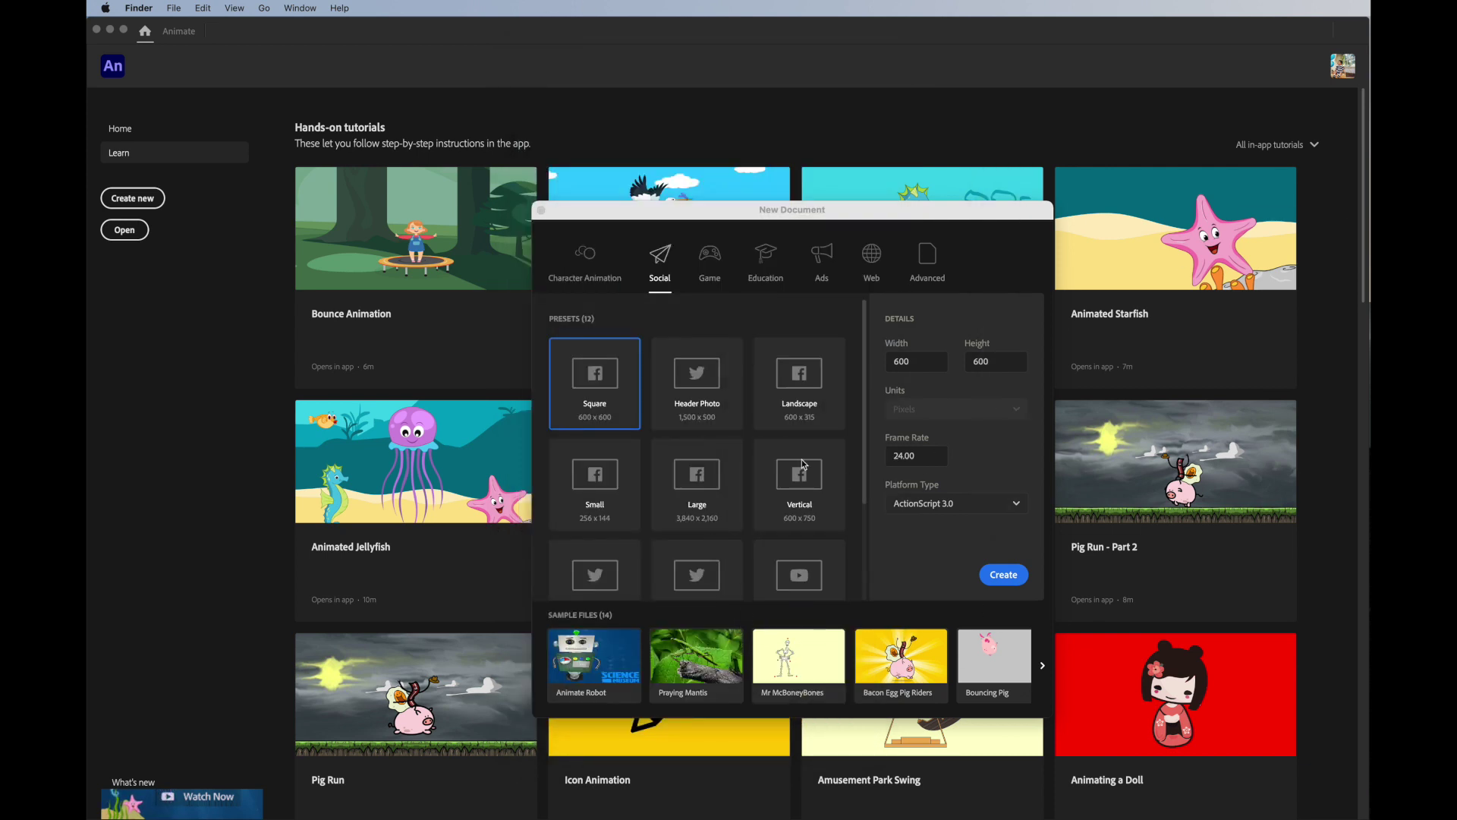
Step: Create an Untitled-1 document from the Social Square 600 × 600 preset and show its Library
click(915, 391)
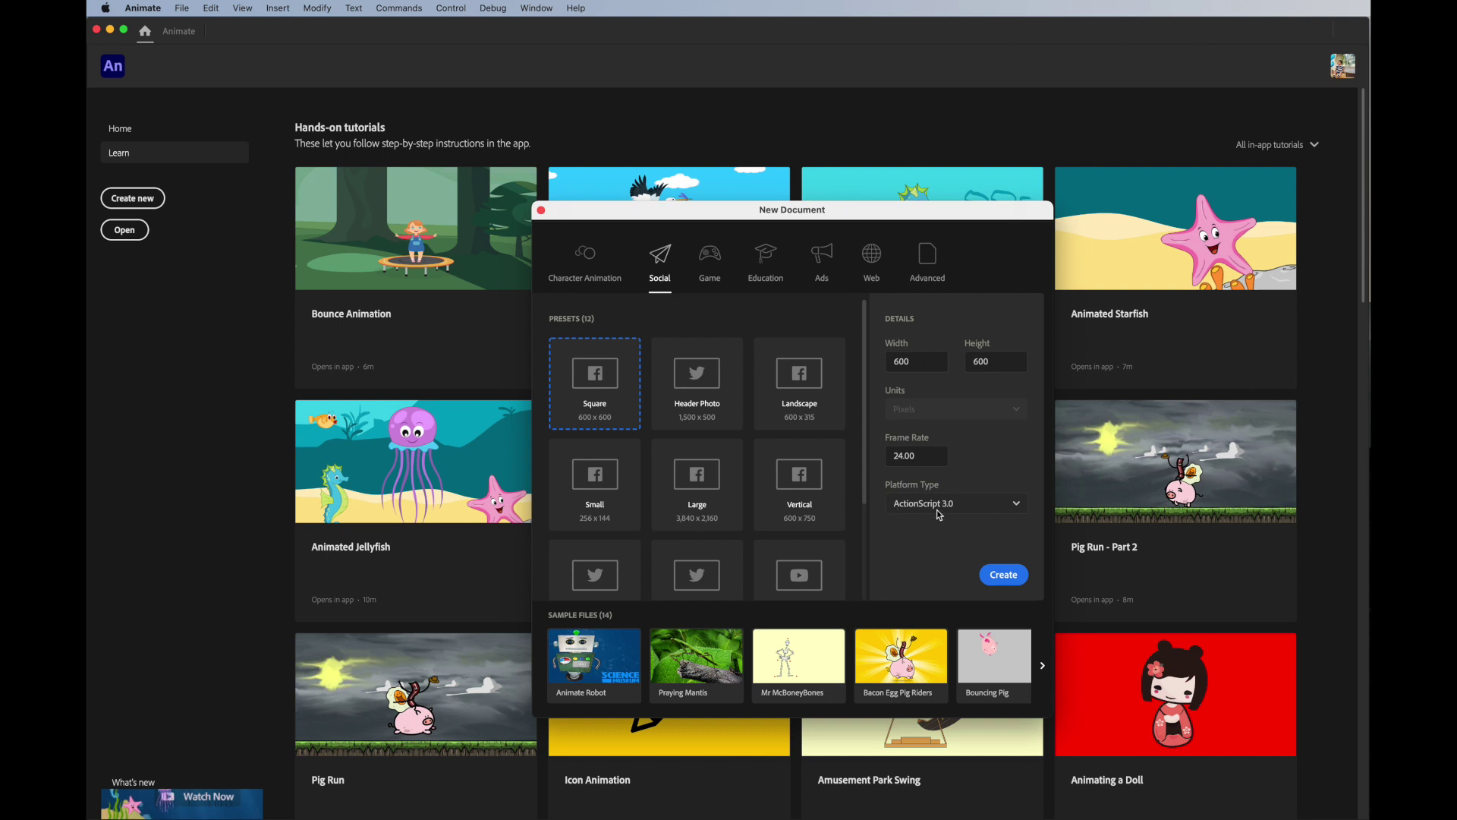
click(1021, 580)
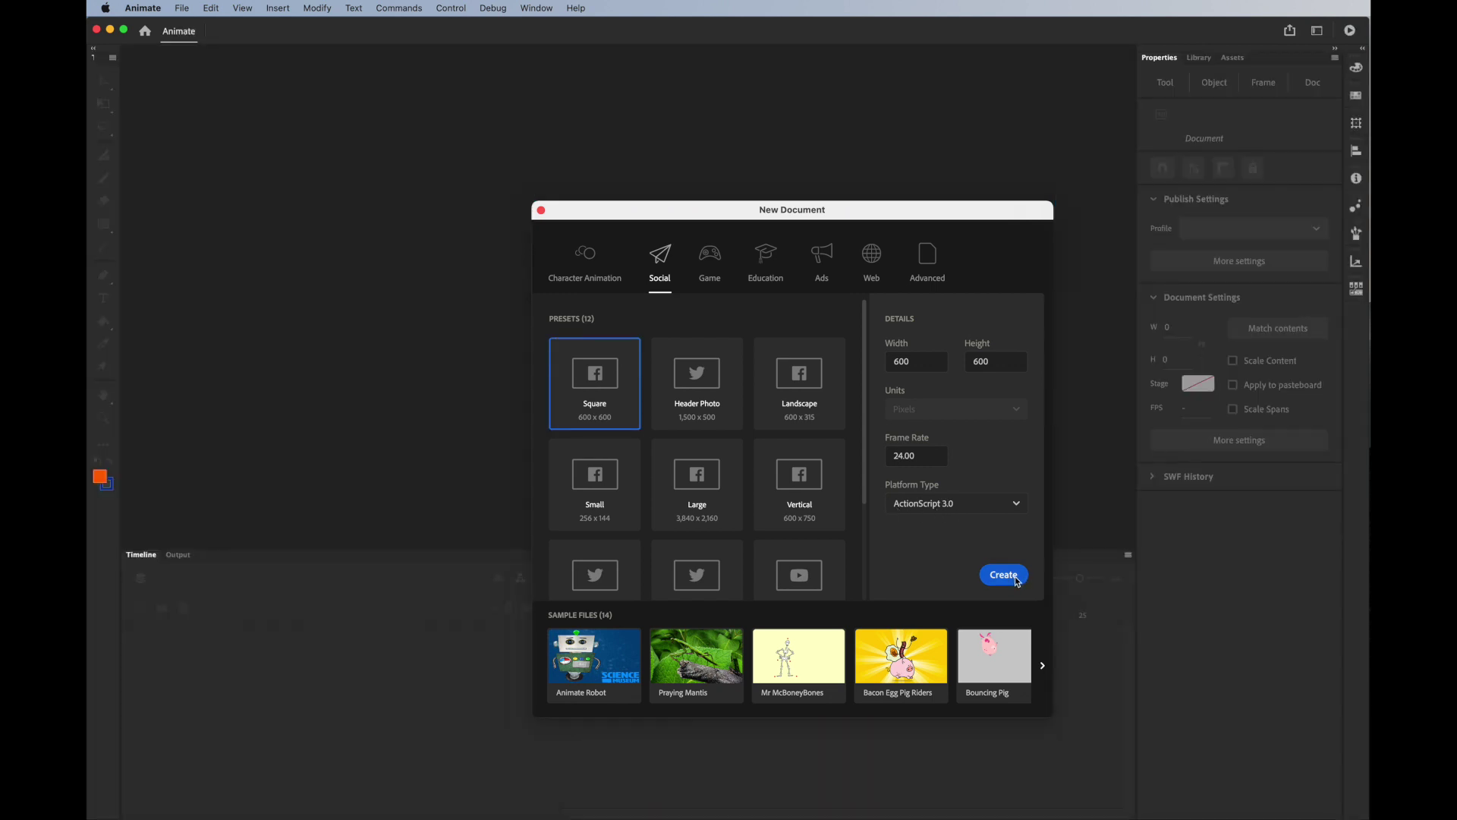
click(1197, 59)
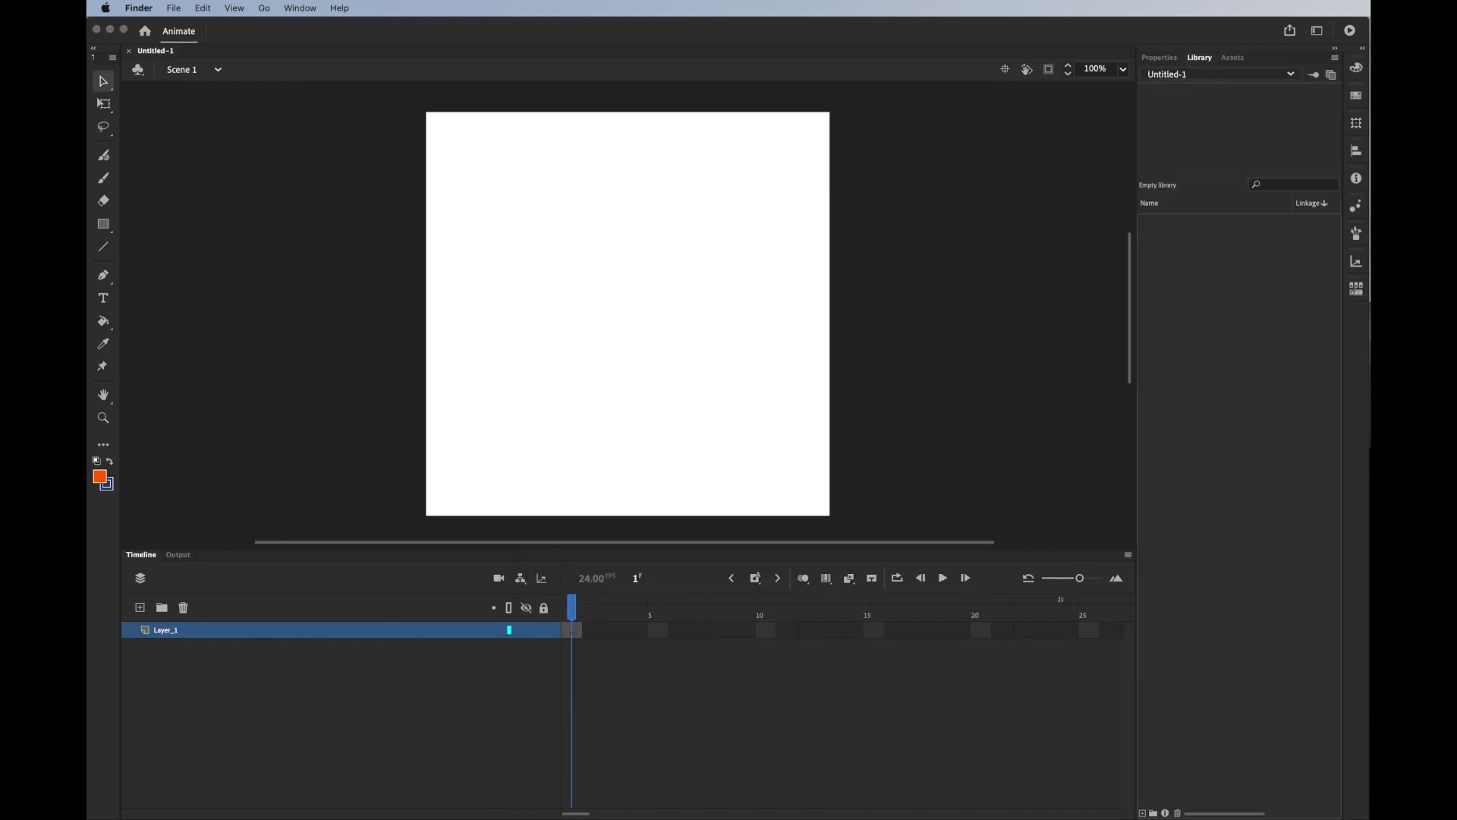
Step: Import the five headphone images into the Library and drag the .jpg mockup onto the stage
drag(1456, 341, 1240, 328)
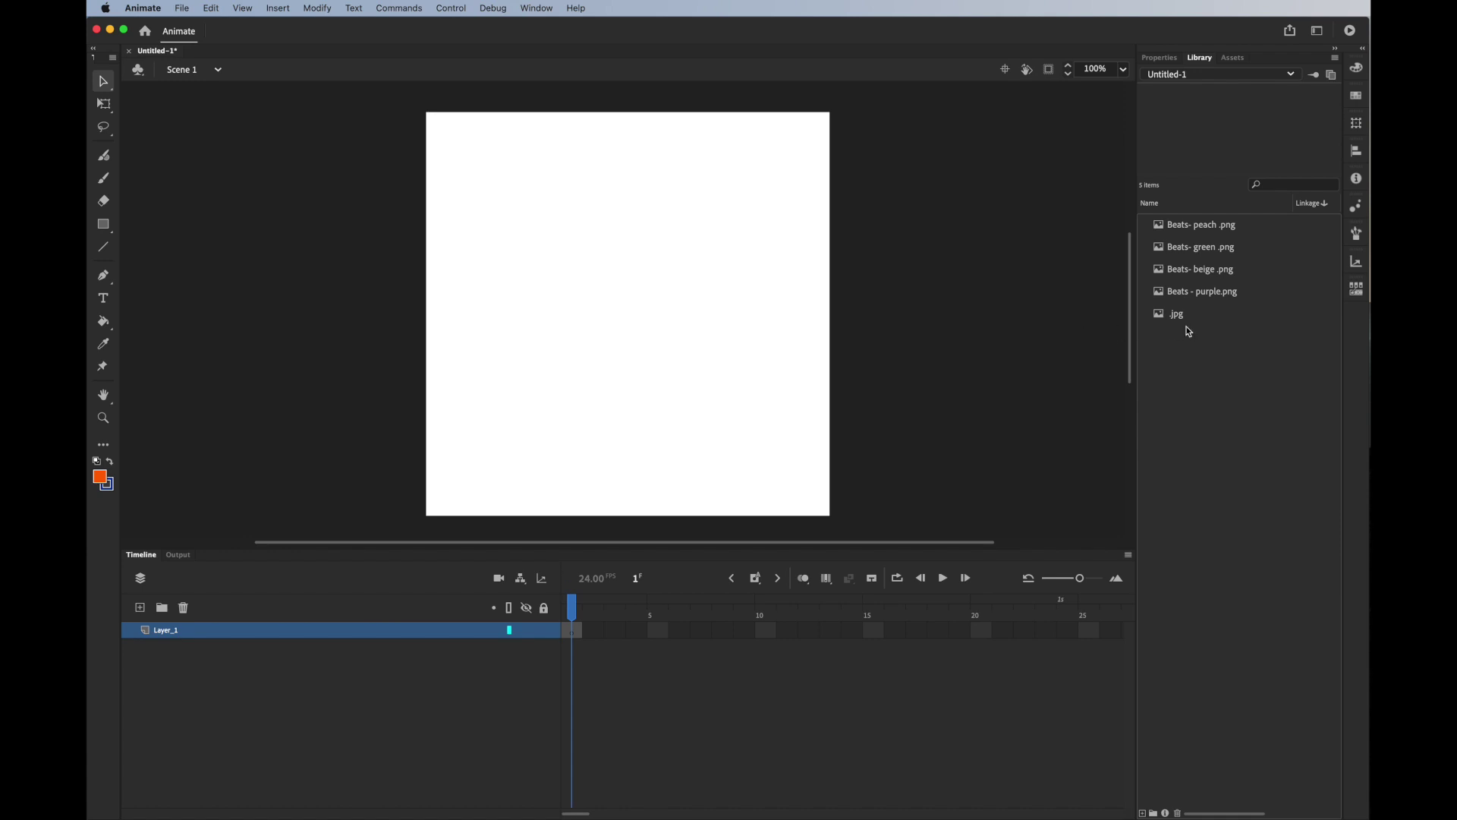
click(1188, 320)
drag(1201, 306, 643, 288)
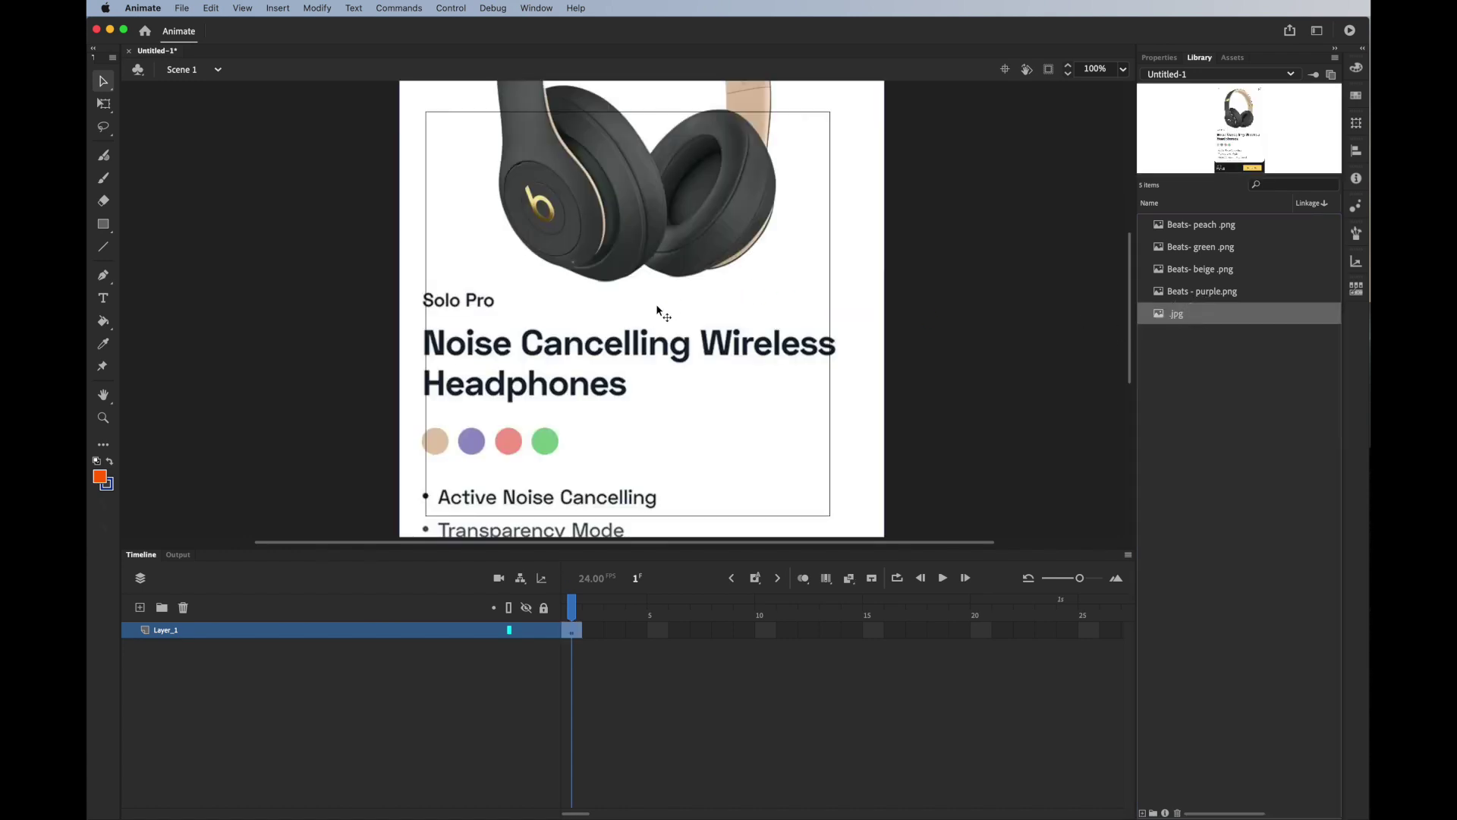
Step: Shrink the timeline and zoom out to see the whole mockup
click(1159, 58)
drag(1042, 551, 1036, 660)
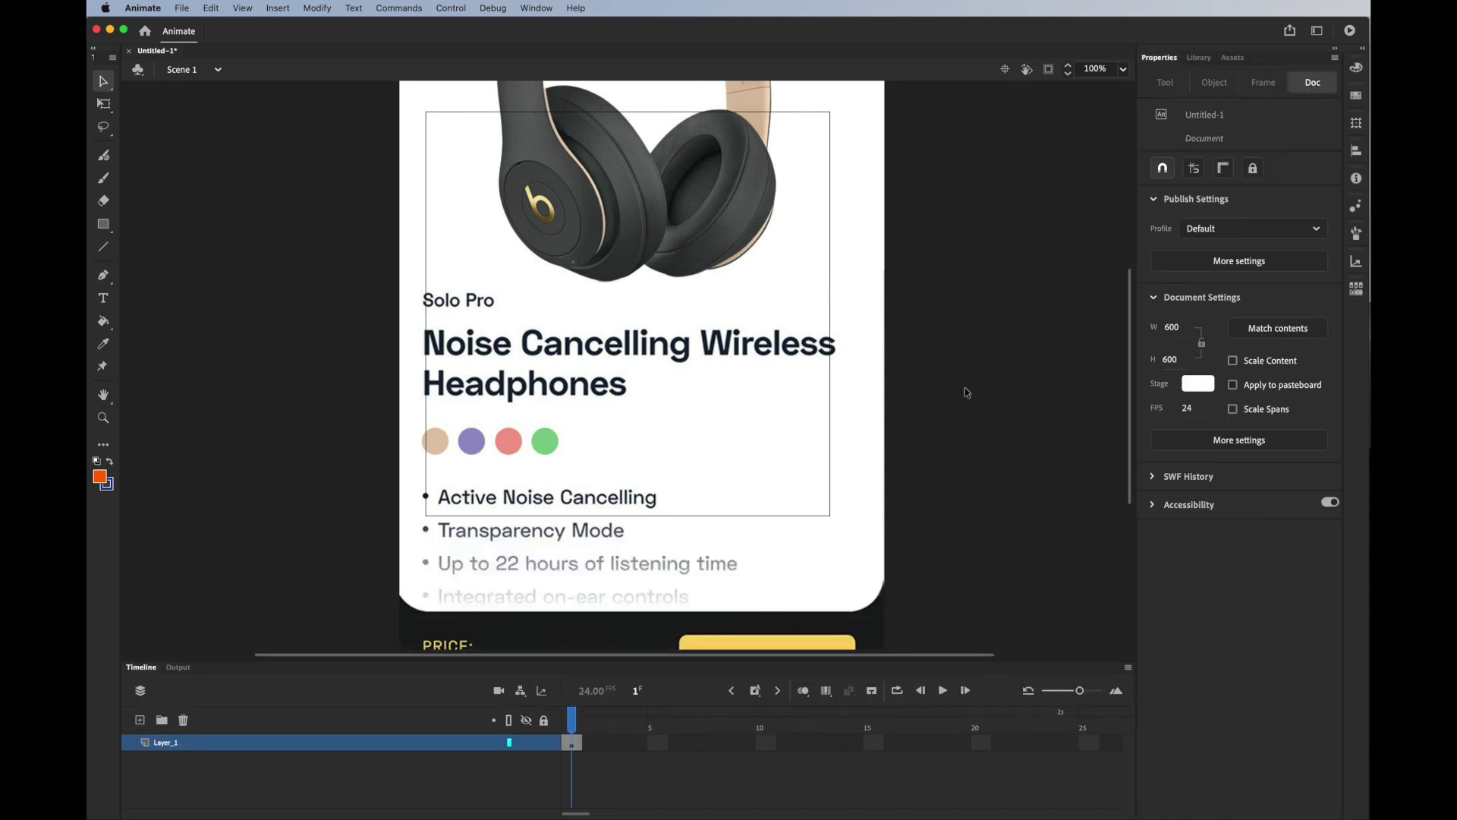
key(super+minus)
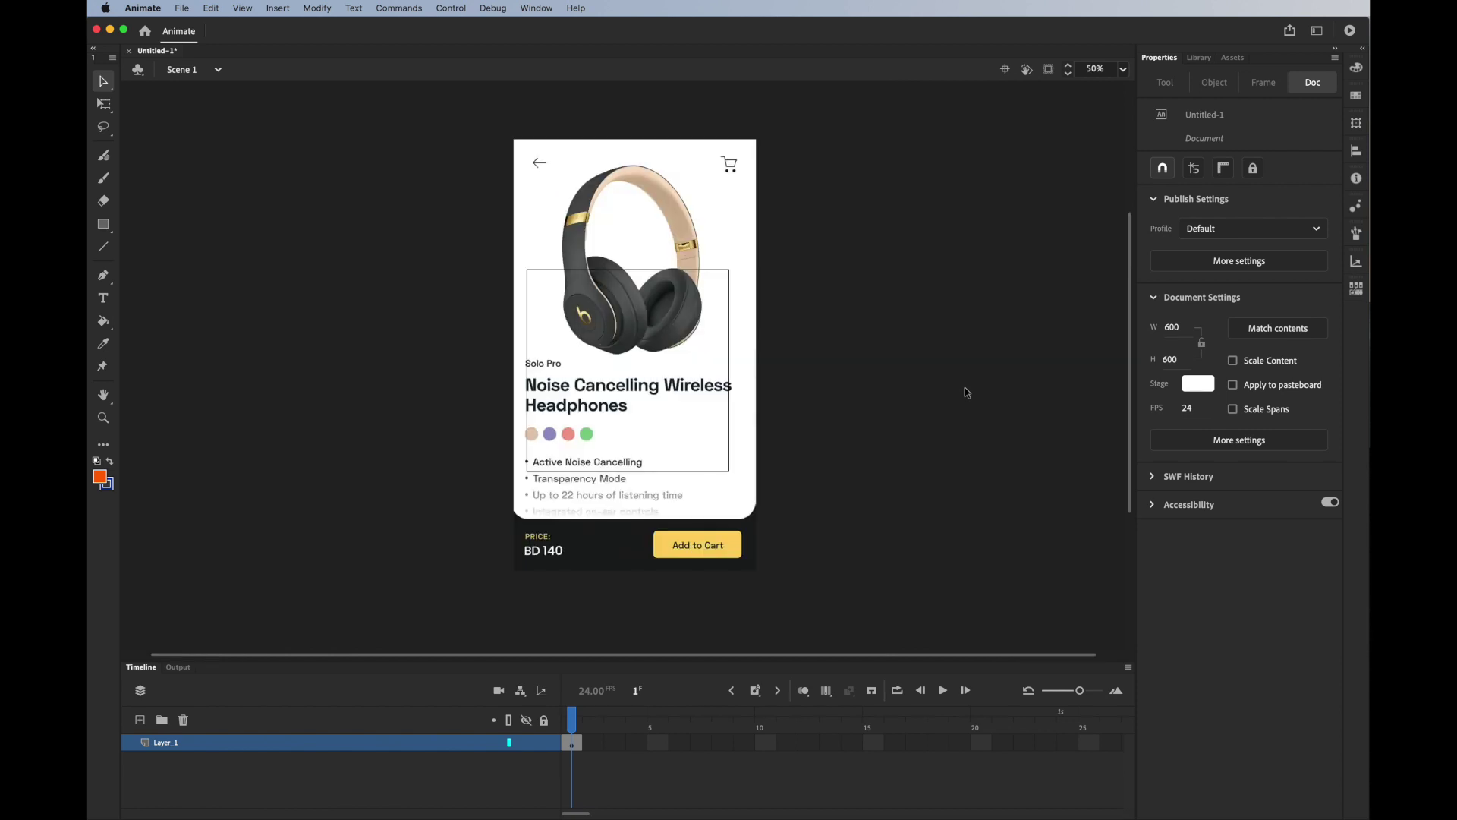
Step: Set the stage size to 720 × 1280 to match the mockup's dimensions
click(717, 217)
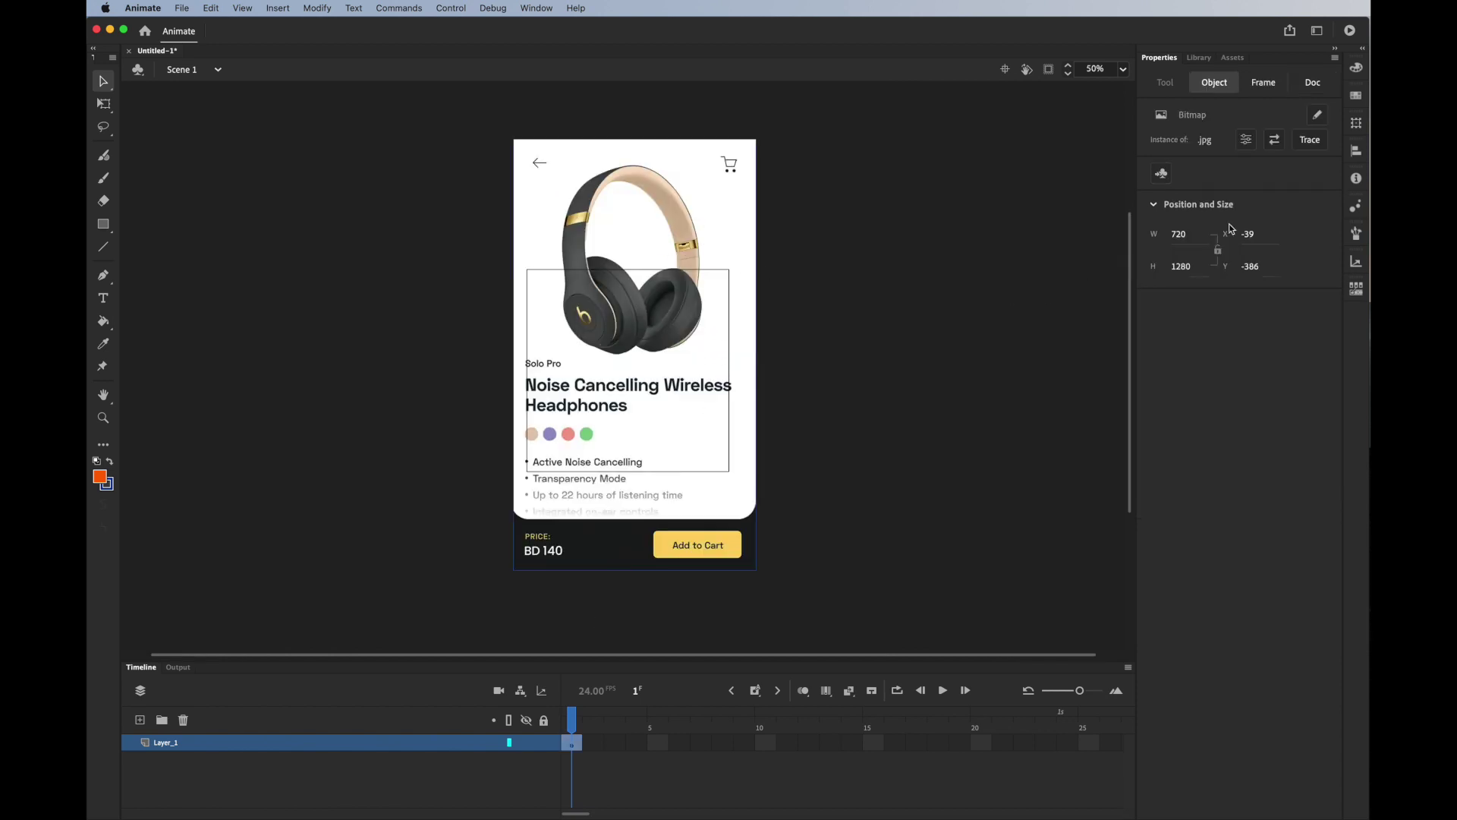
click(1182, 236)
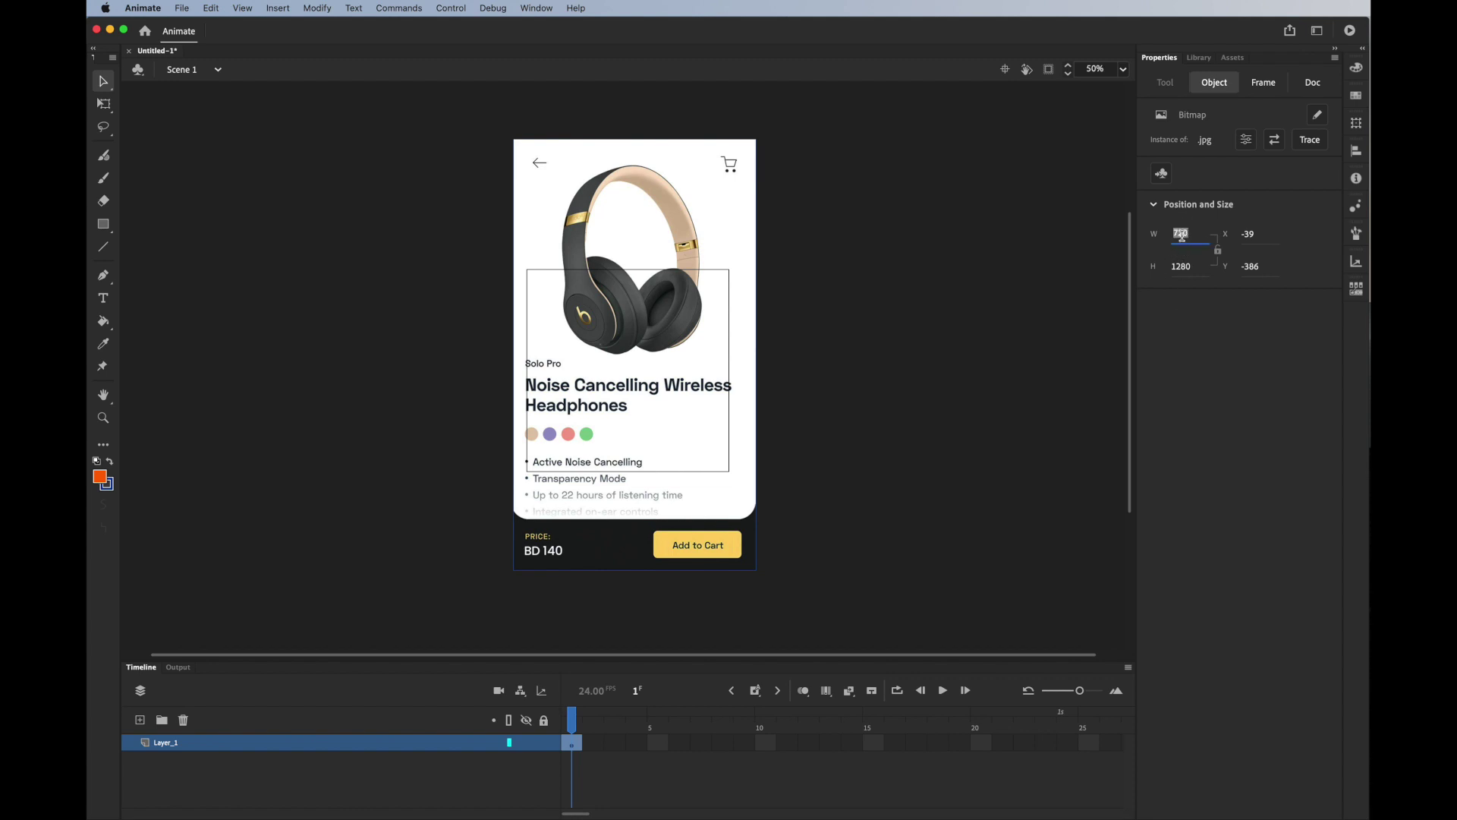
click(981, 283)
click(1172, 328)
text(720)
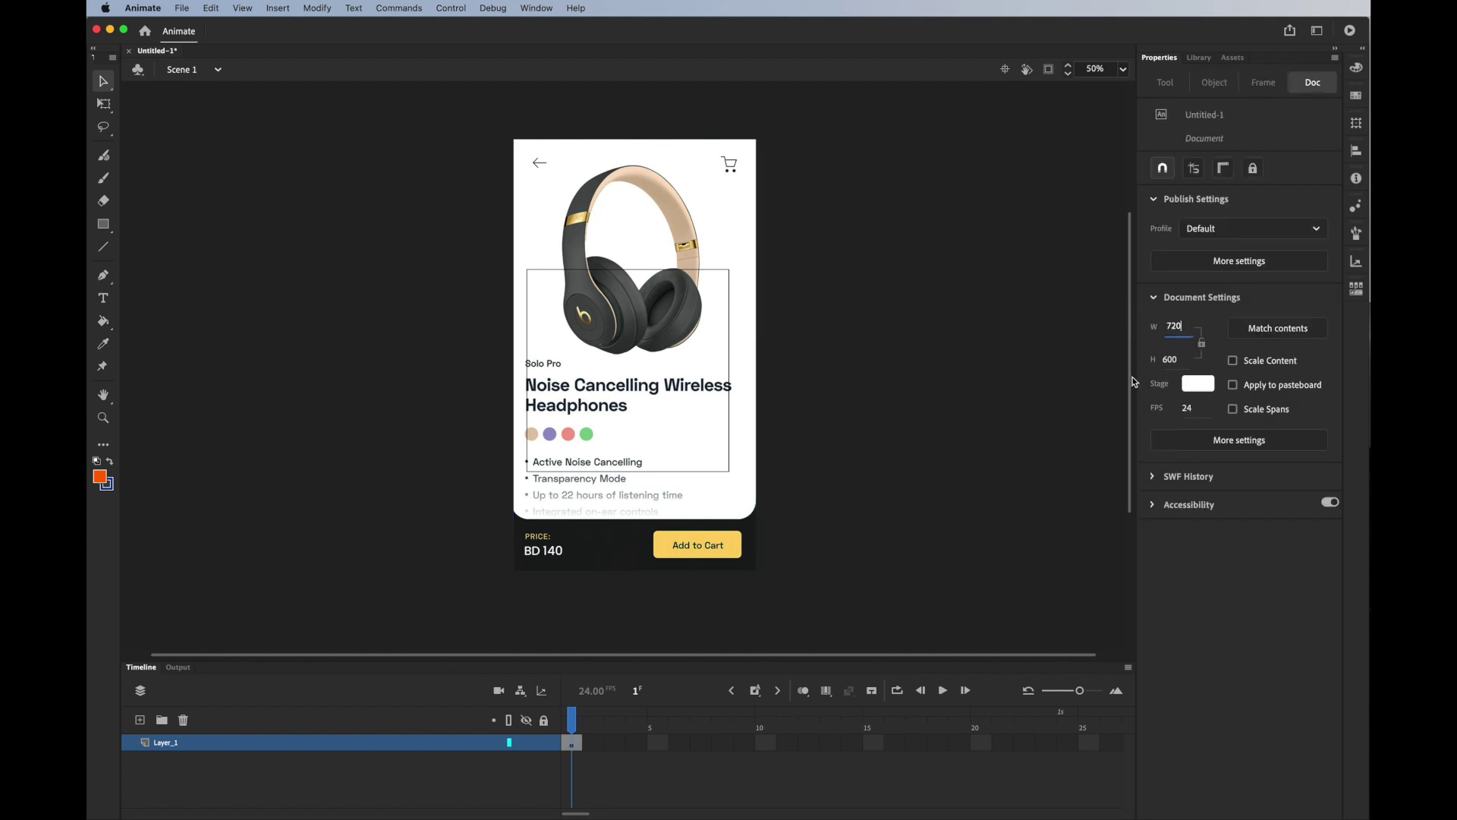
key(Return)
click(611, 355)
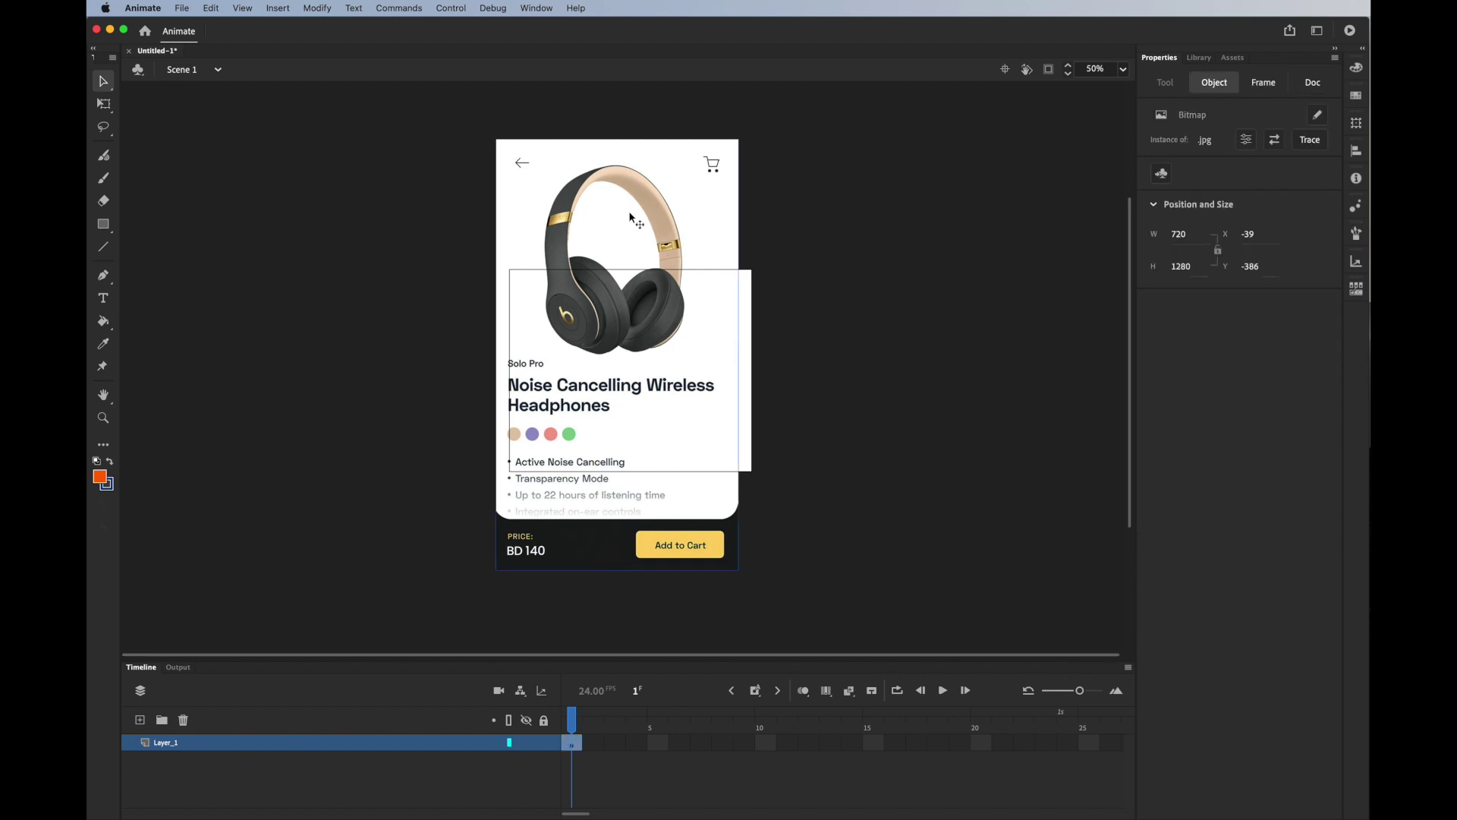
click(1191, 277)
click(957, 343)
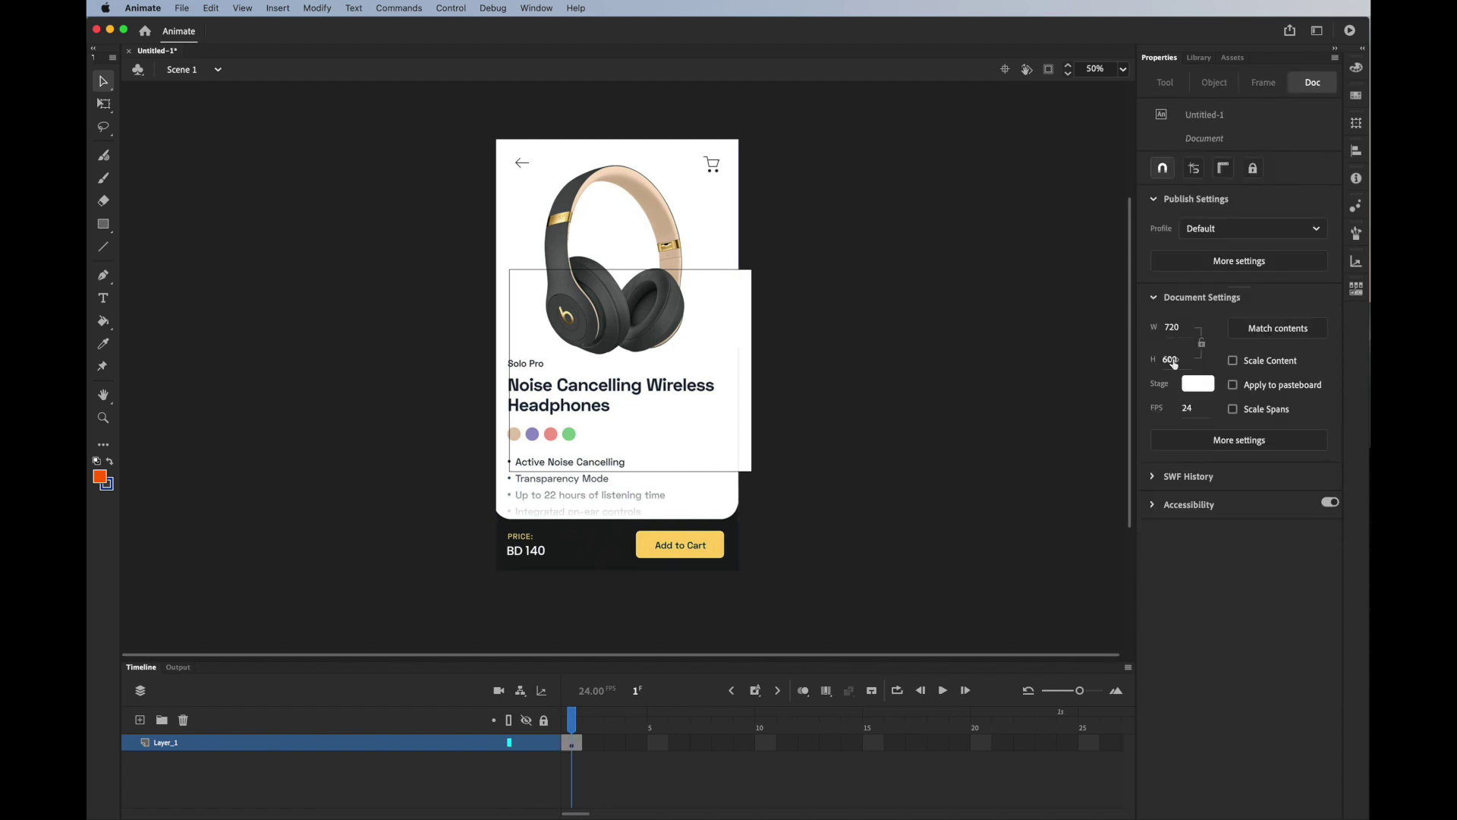
click(1171, 359)
text(1280)
key(Return)
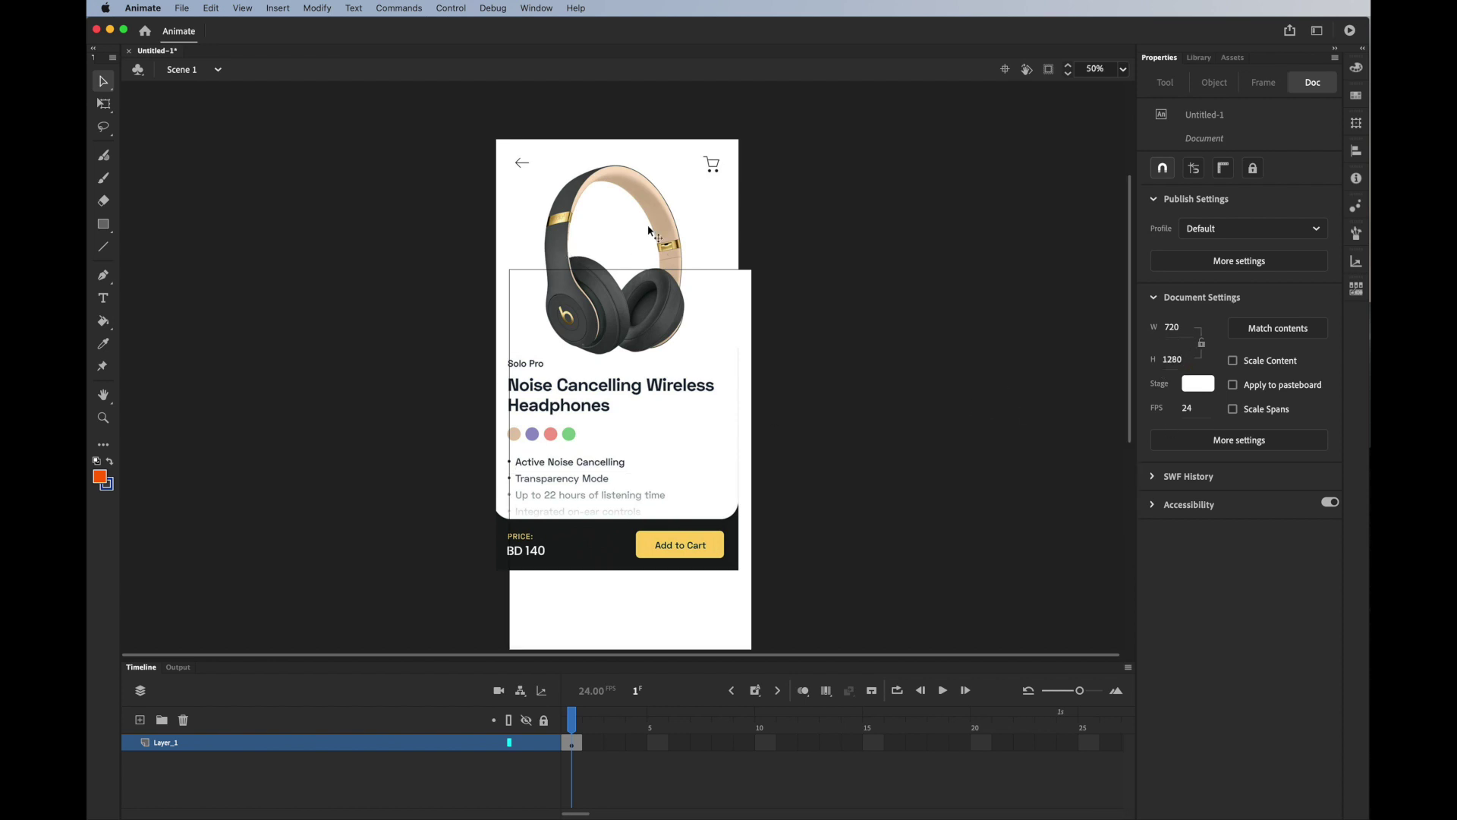
Step: Centre the mockup horizontally and vertically on the stage with the Align panel
click(657, 215)
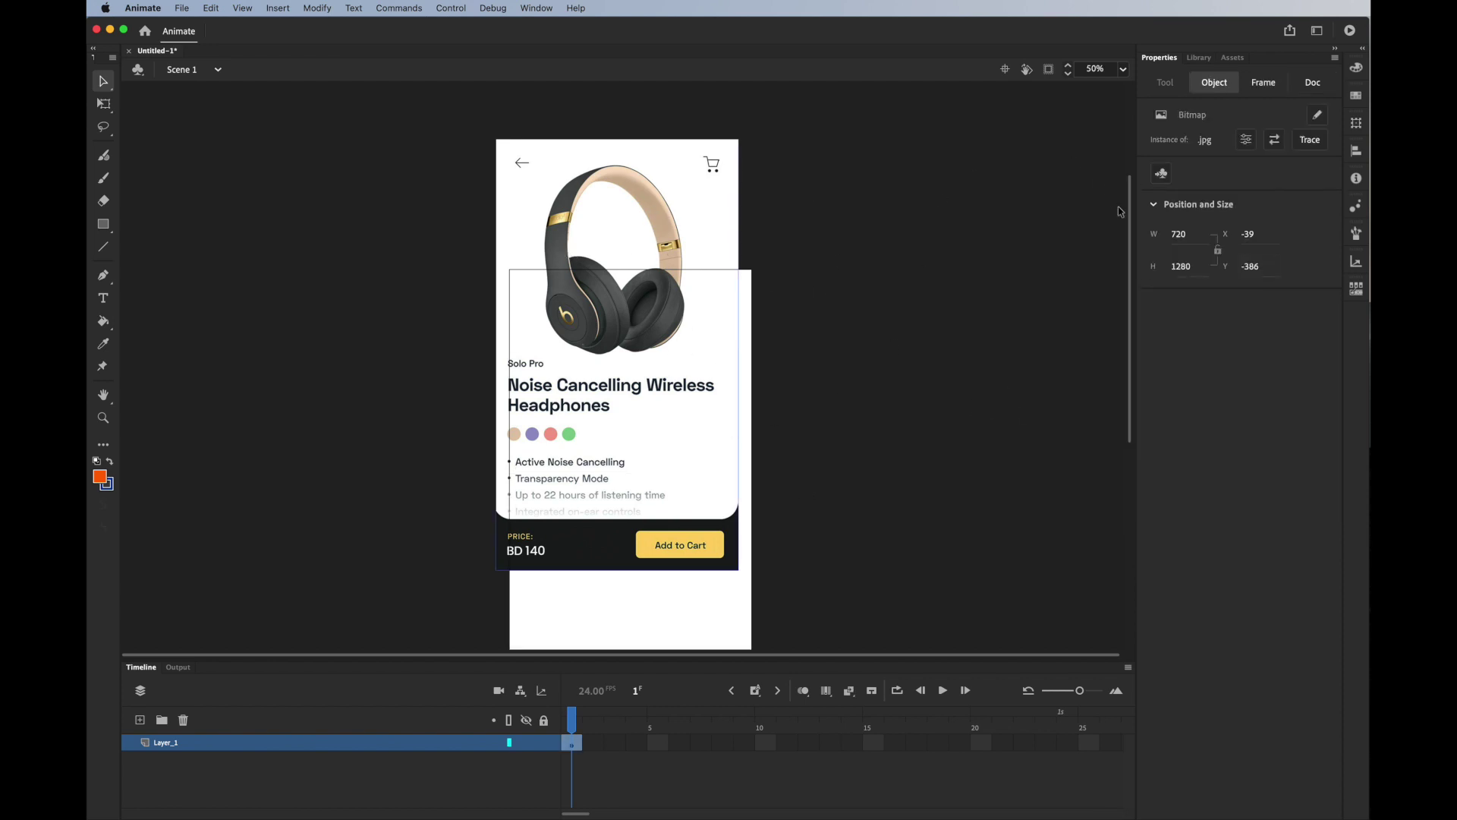
click(1356, 150)
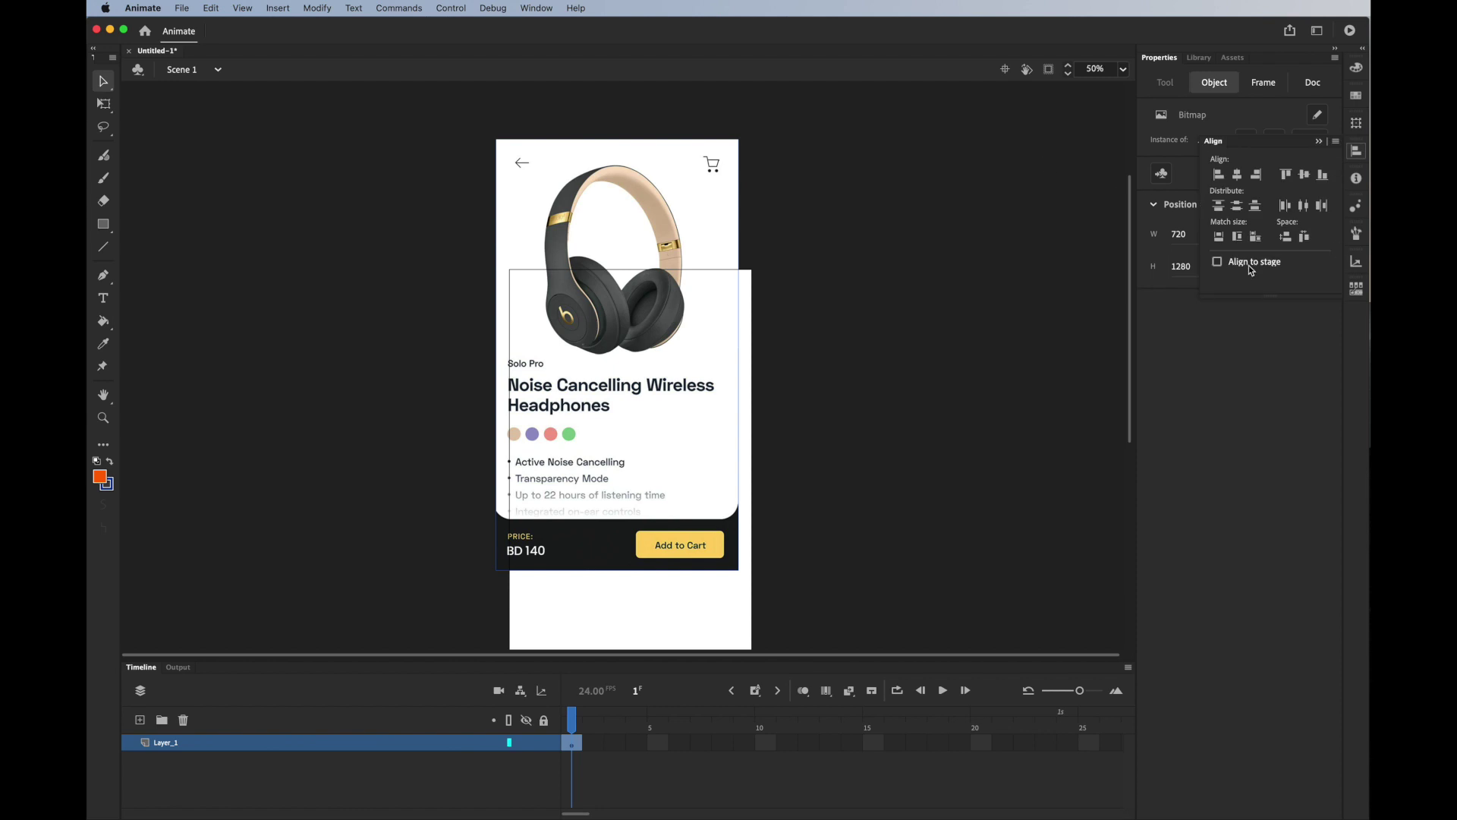
click(1239, 176)
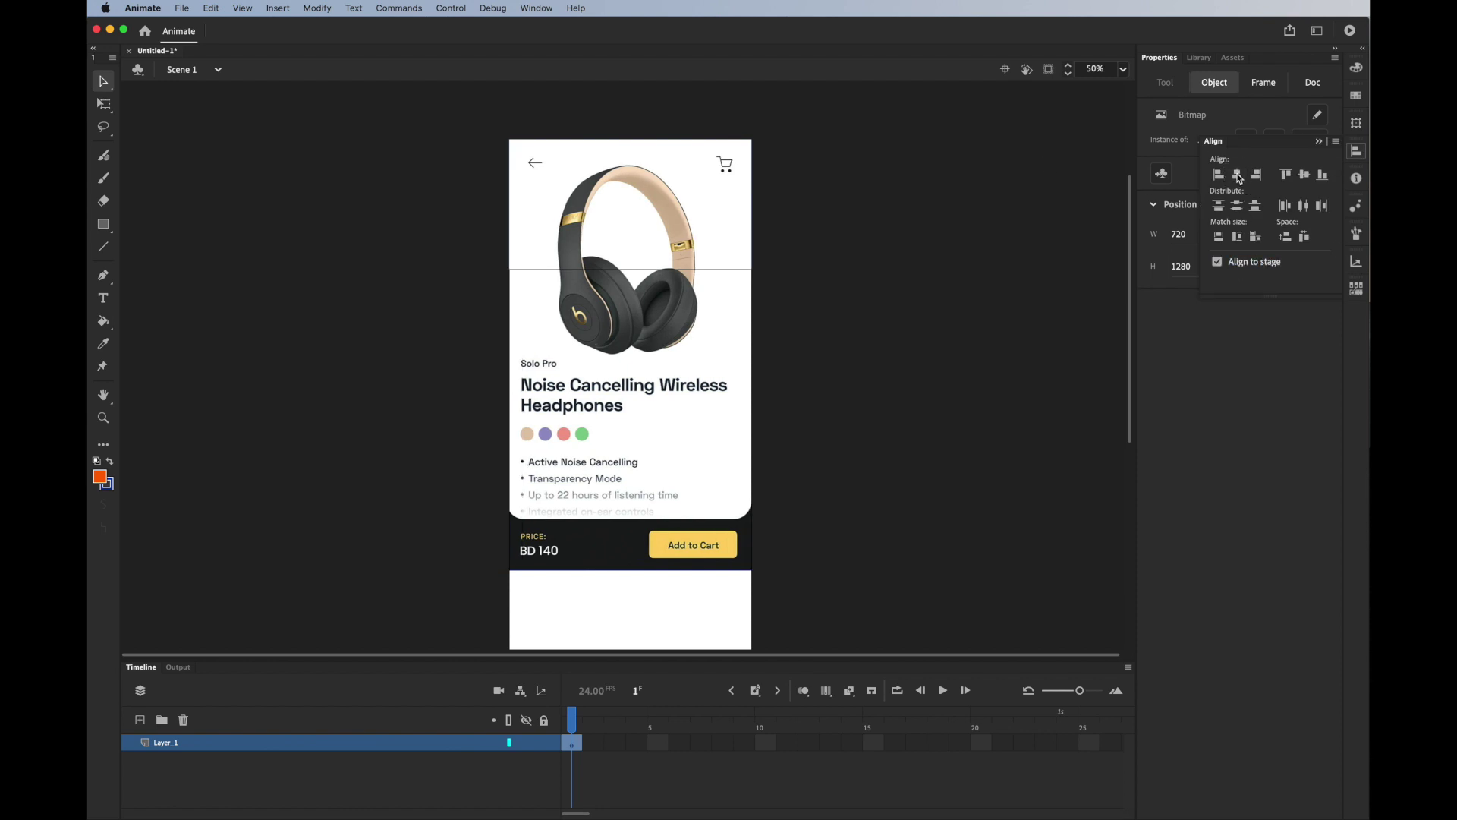
click(1304, 177)
scroll(1000, 394, down, 3)
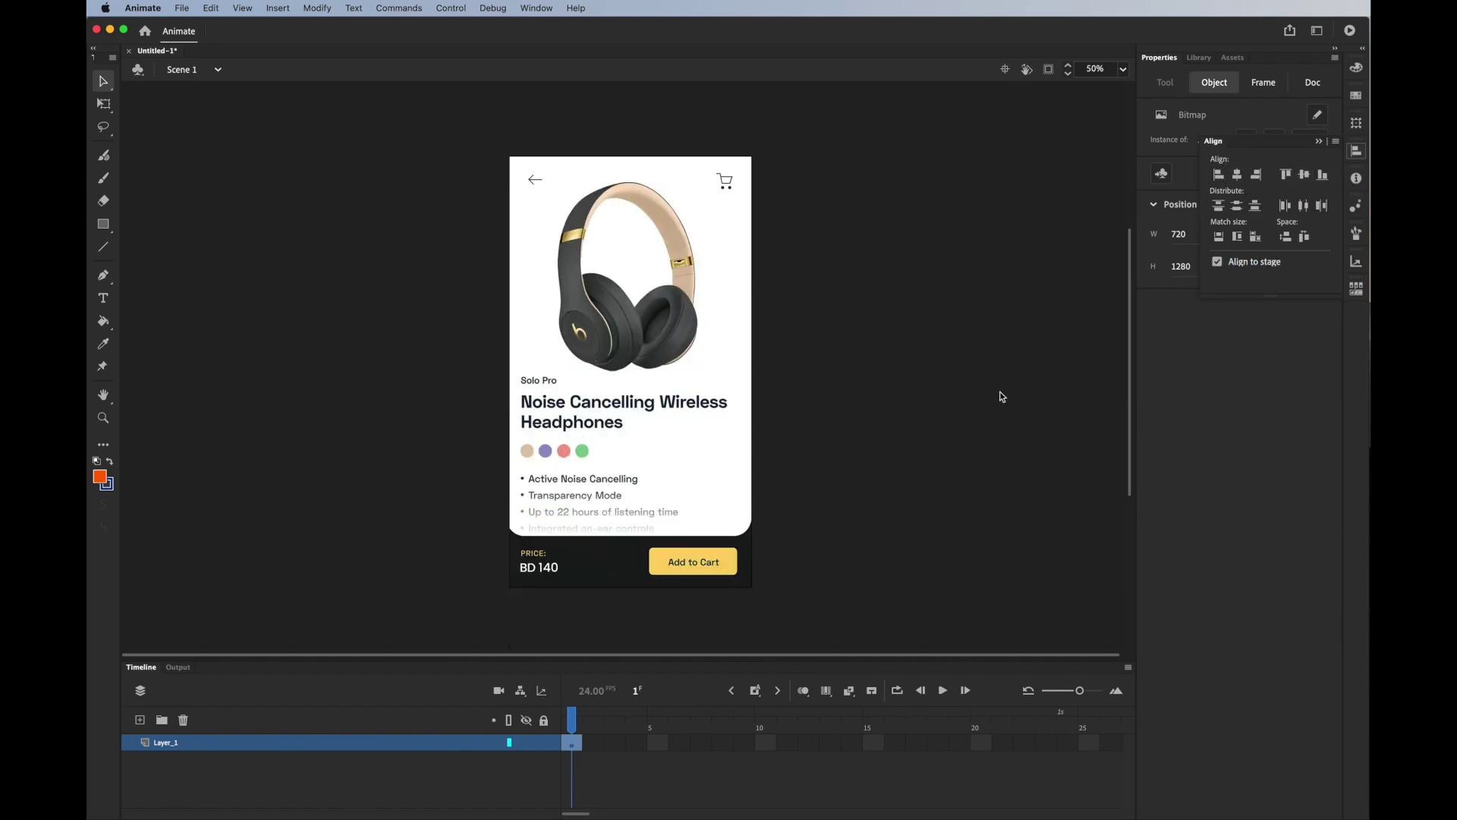
double_click(169, 743)
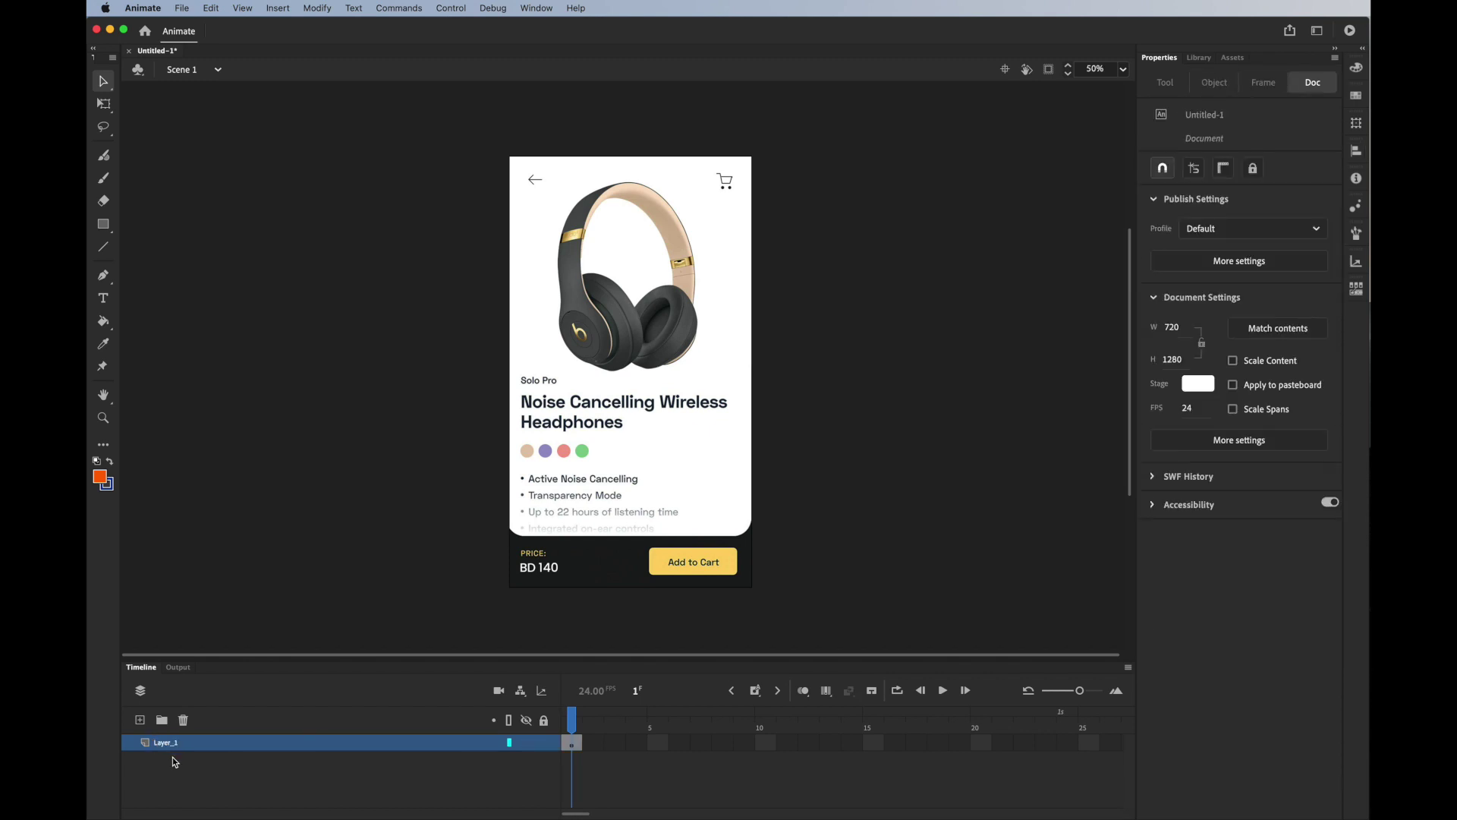
Step: Rename the layer to ref, duplicate it, and move the copied mockup left of the original
double_click(174, 744)
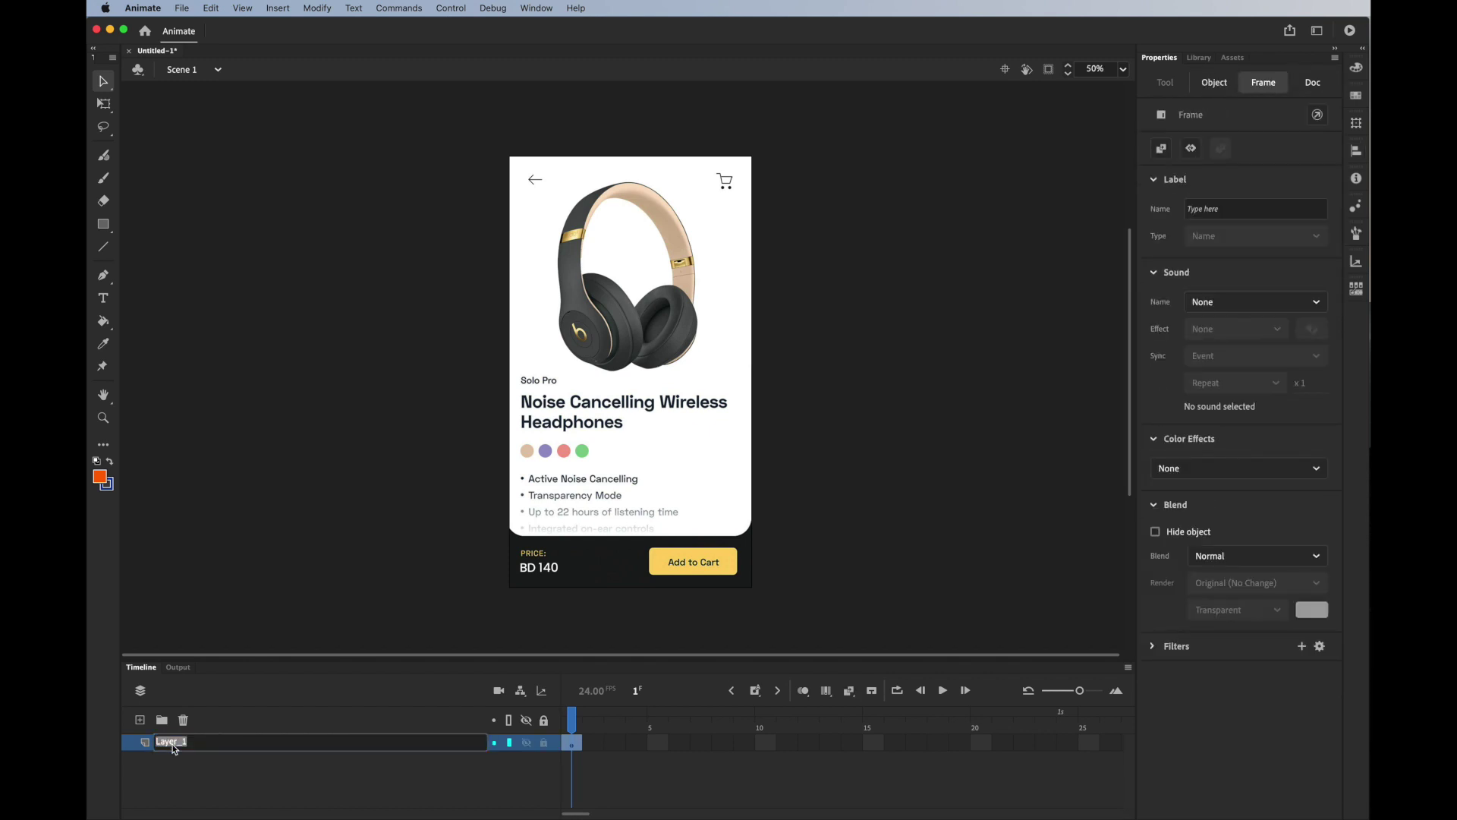
text(ref)
key(Return)
right_click(168, 743)
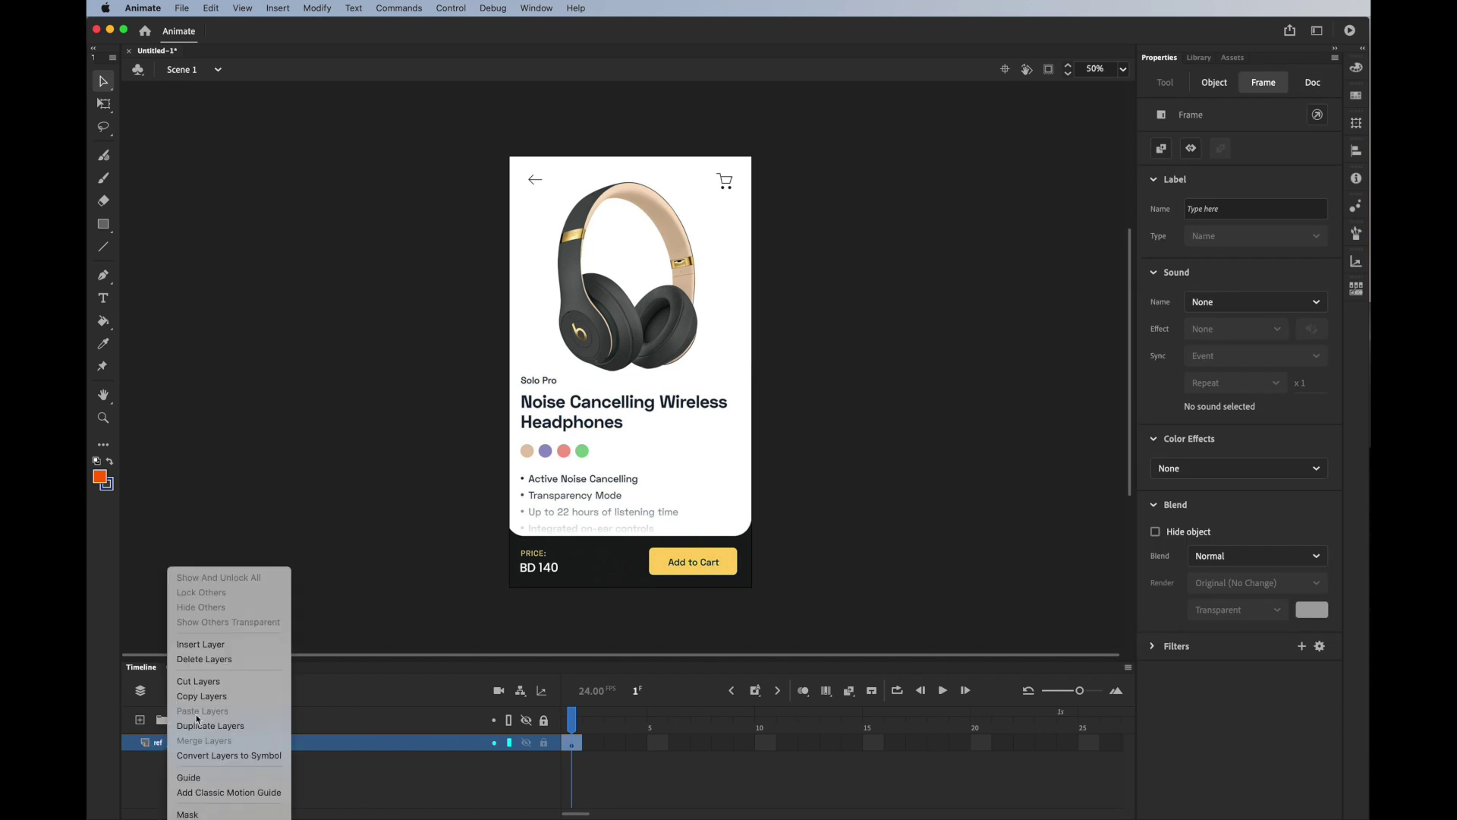
click(234, 743)
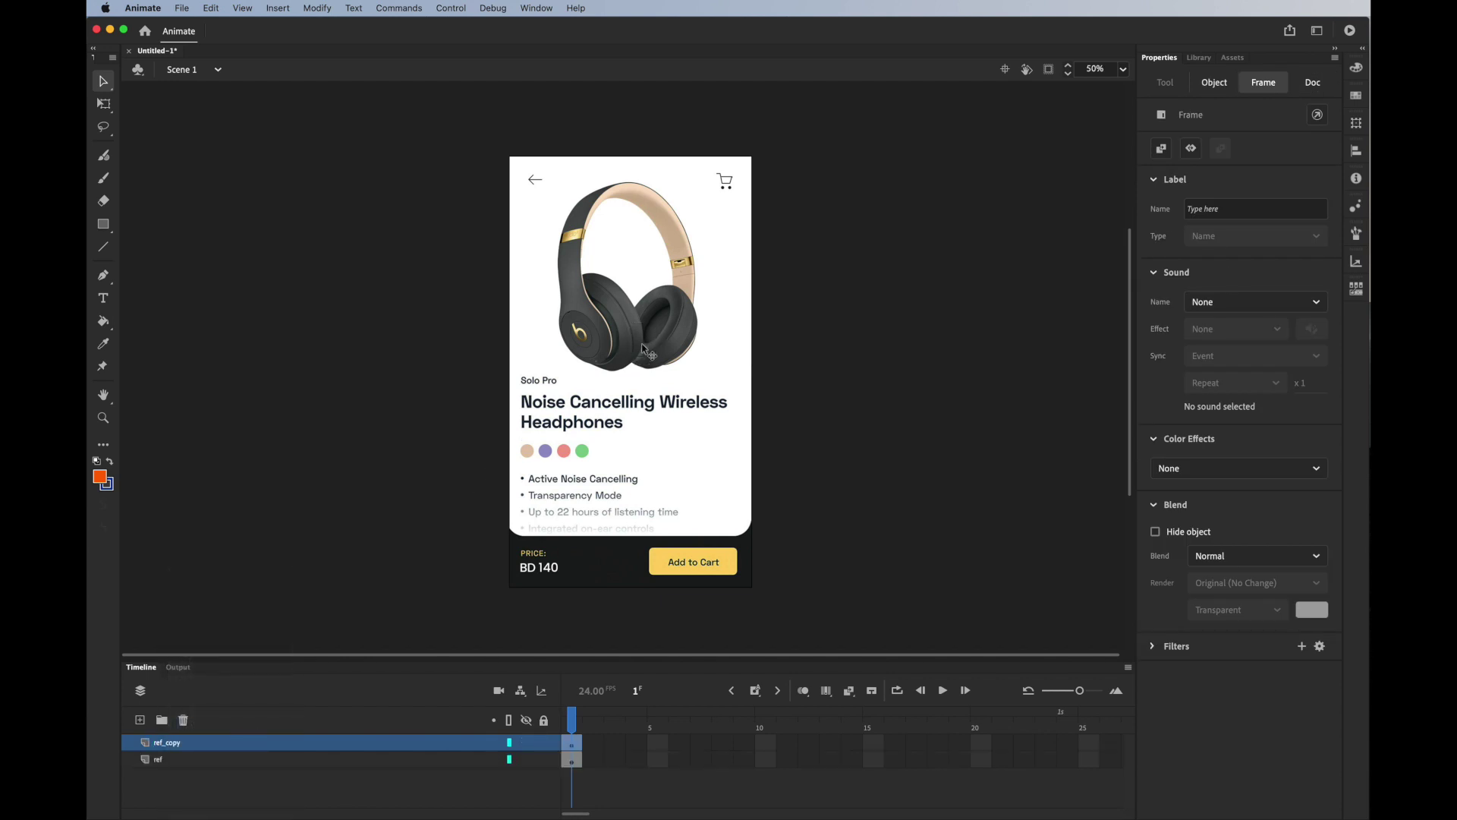
click(661, 354)
drag(665, 358, 382, 377)
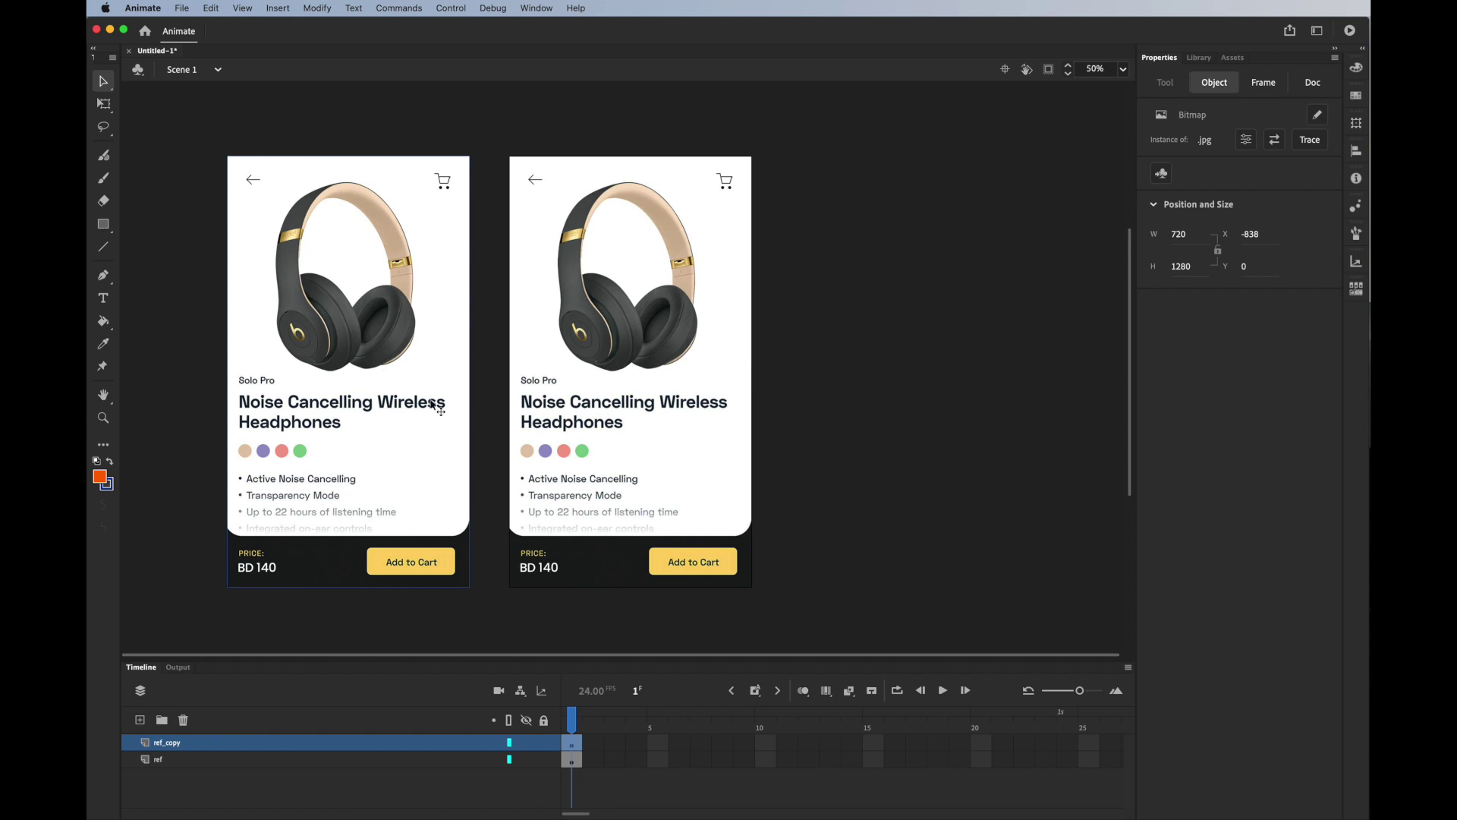
Step: Give the right-hand mockup an Alpha colour effect of 28%
click(577, 409)
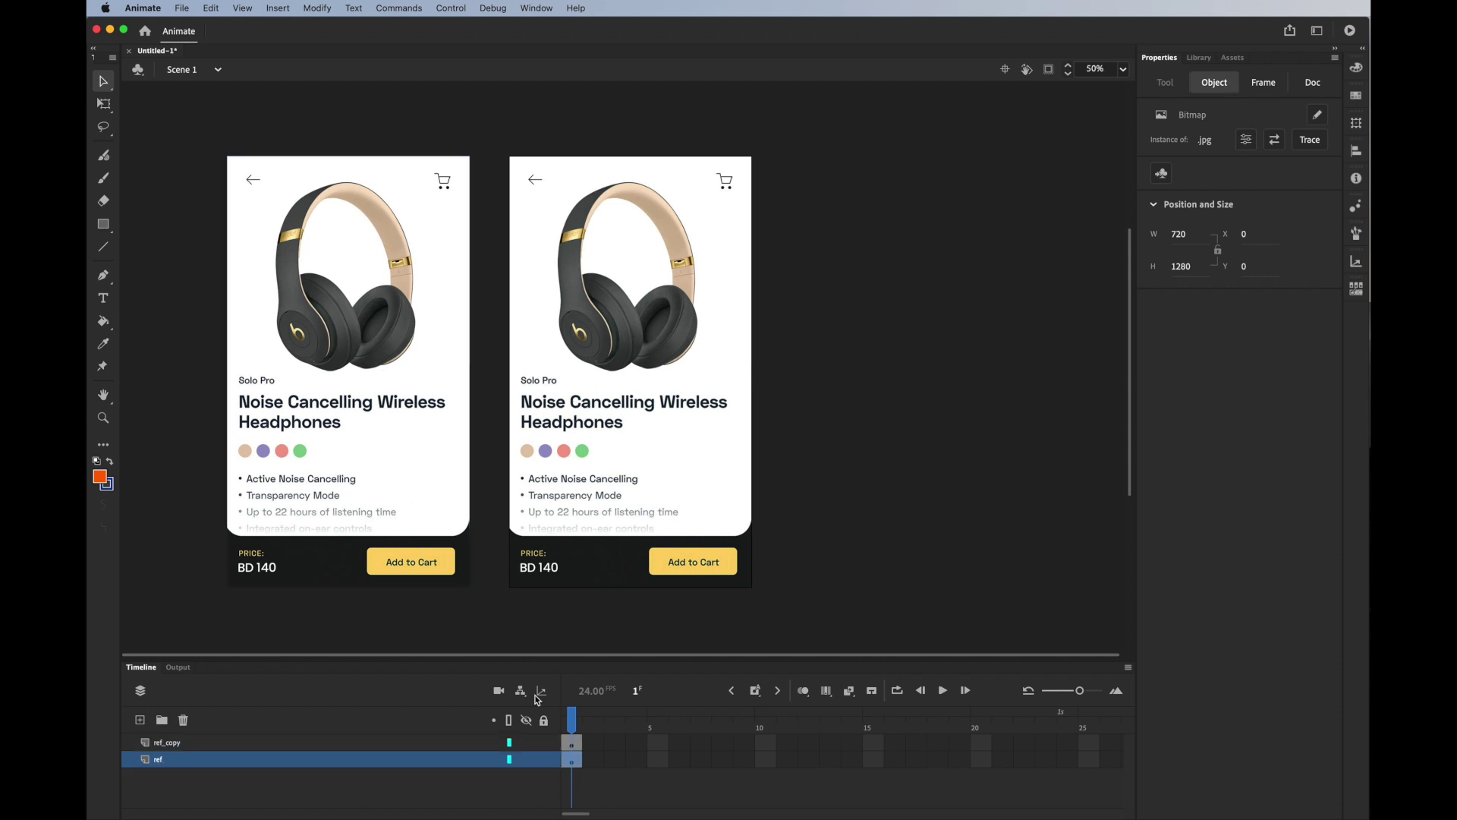
click(826, 390)
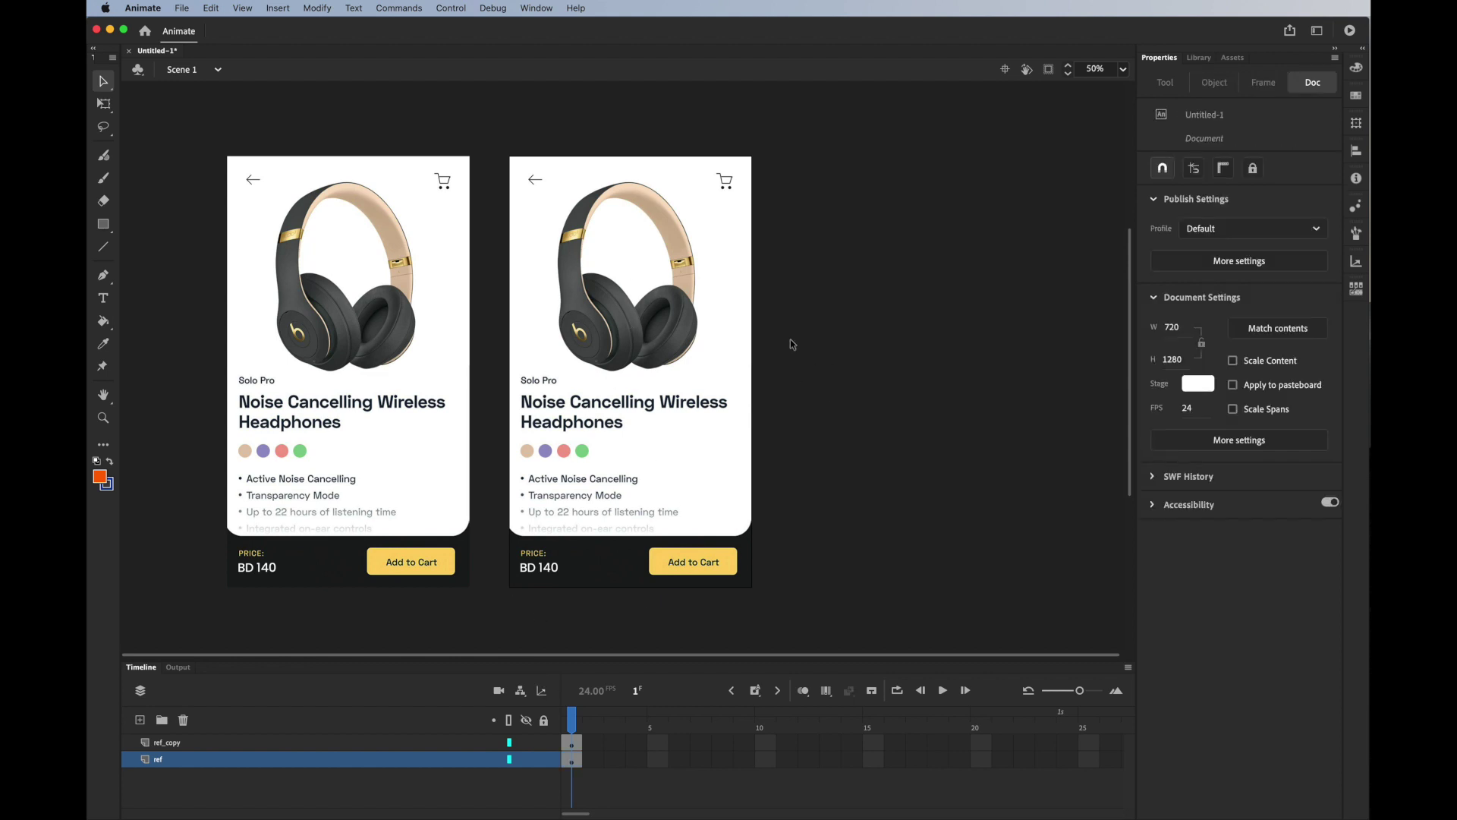
click(603, 341)
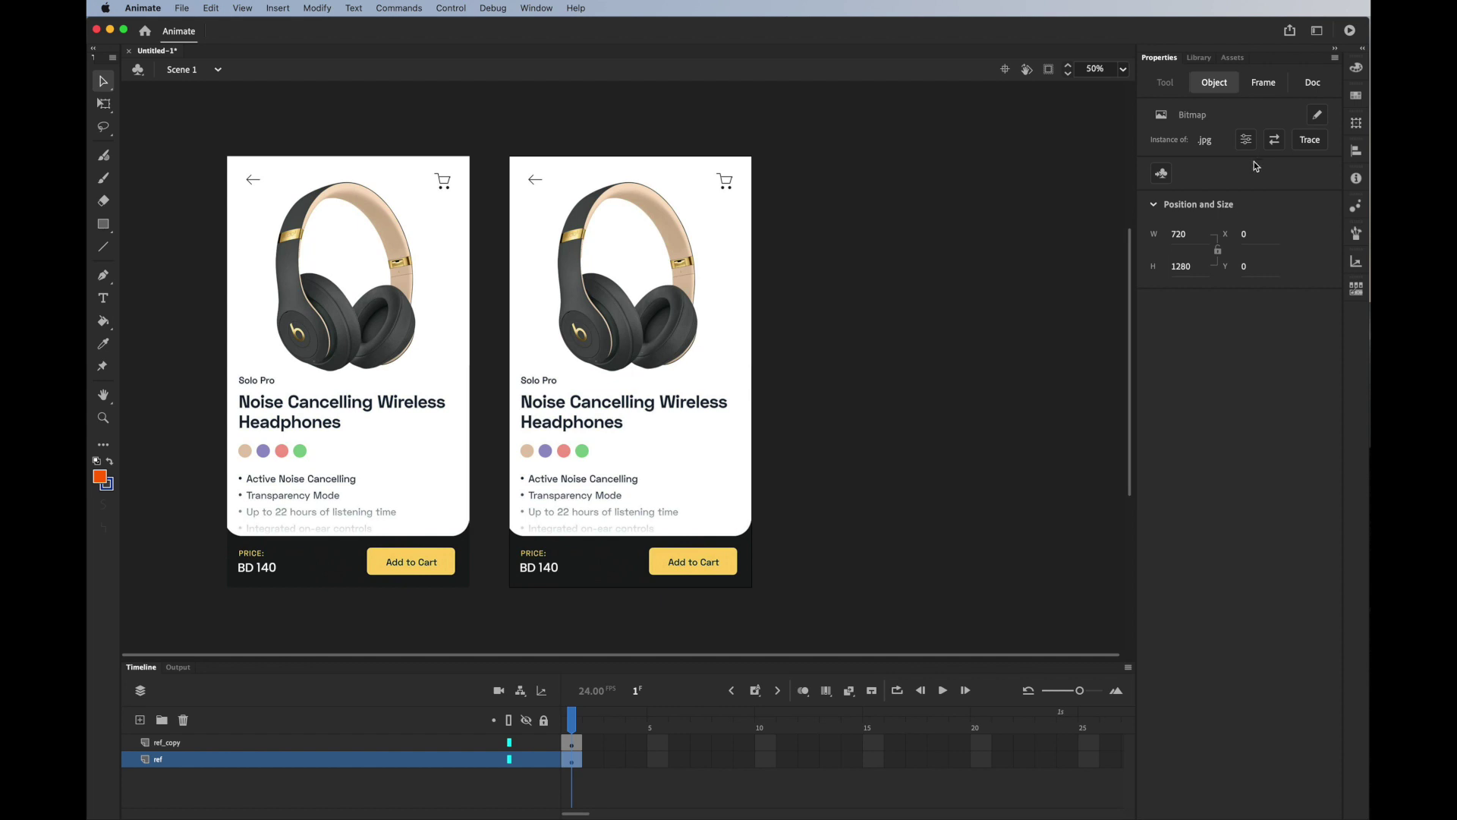
click(1258, 85)
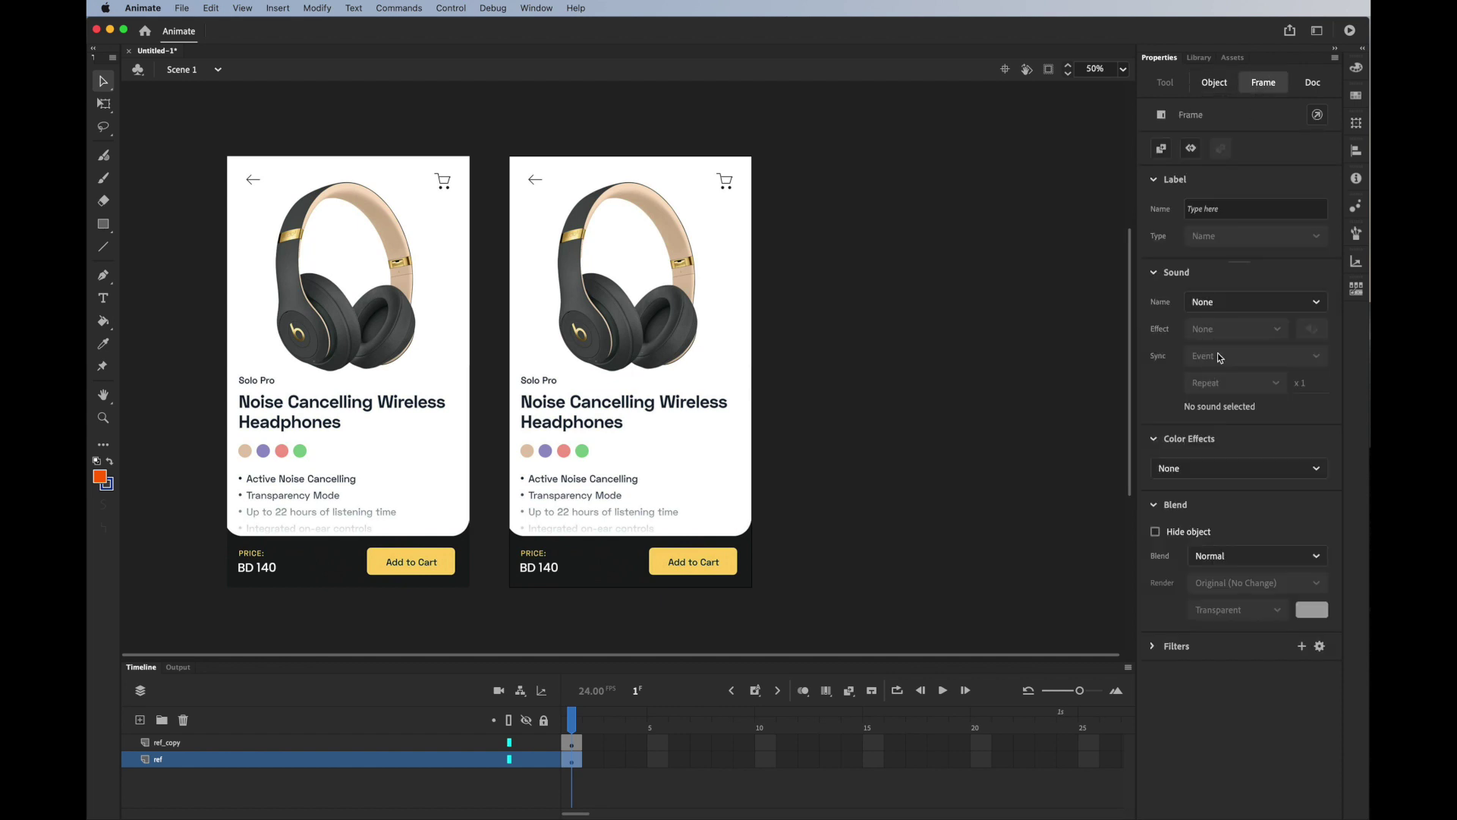
click(1233, 469)
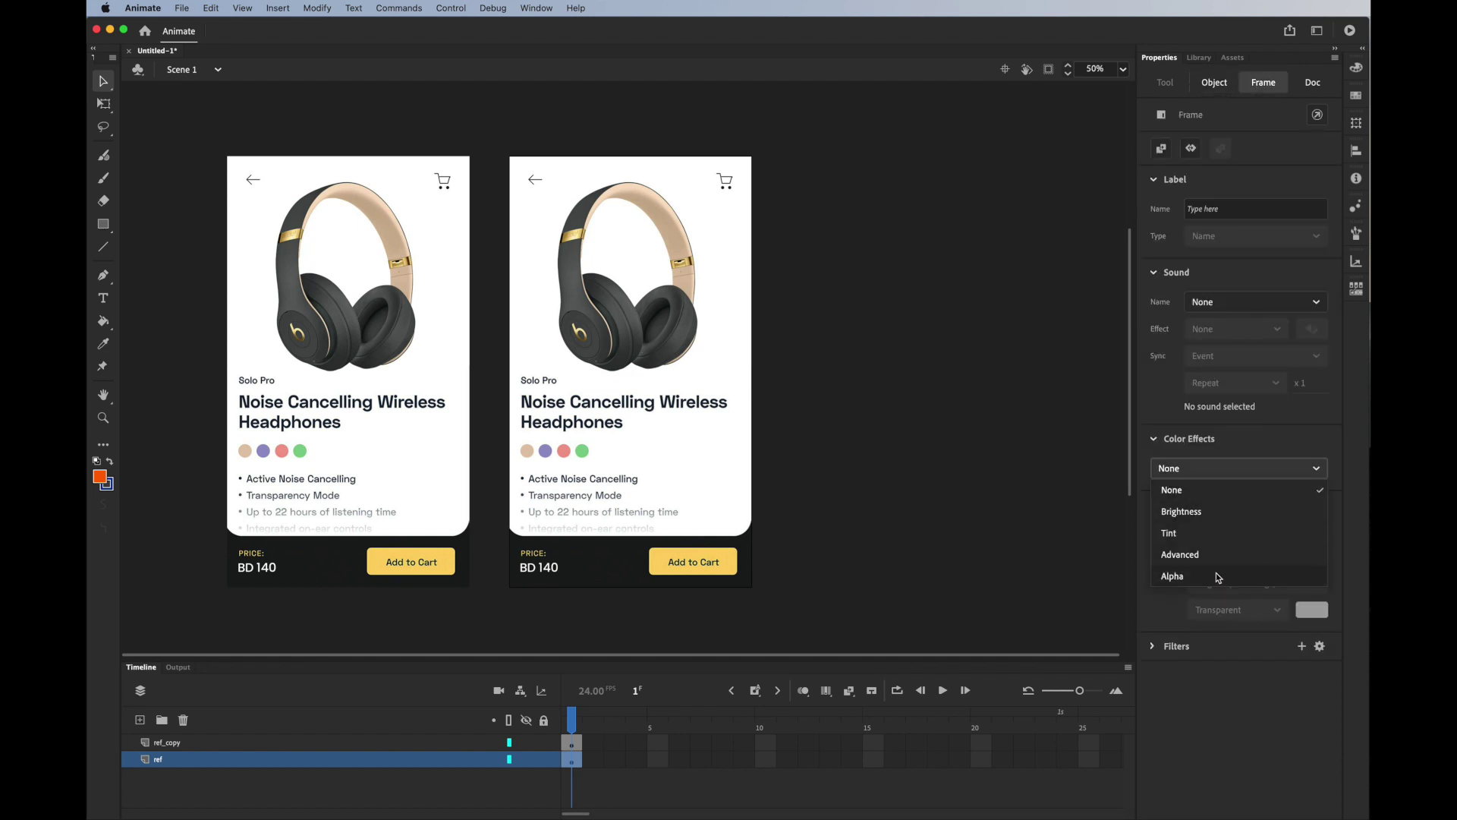
click(1217, 577)
drag(1180, 508, 1202, 507)
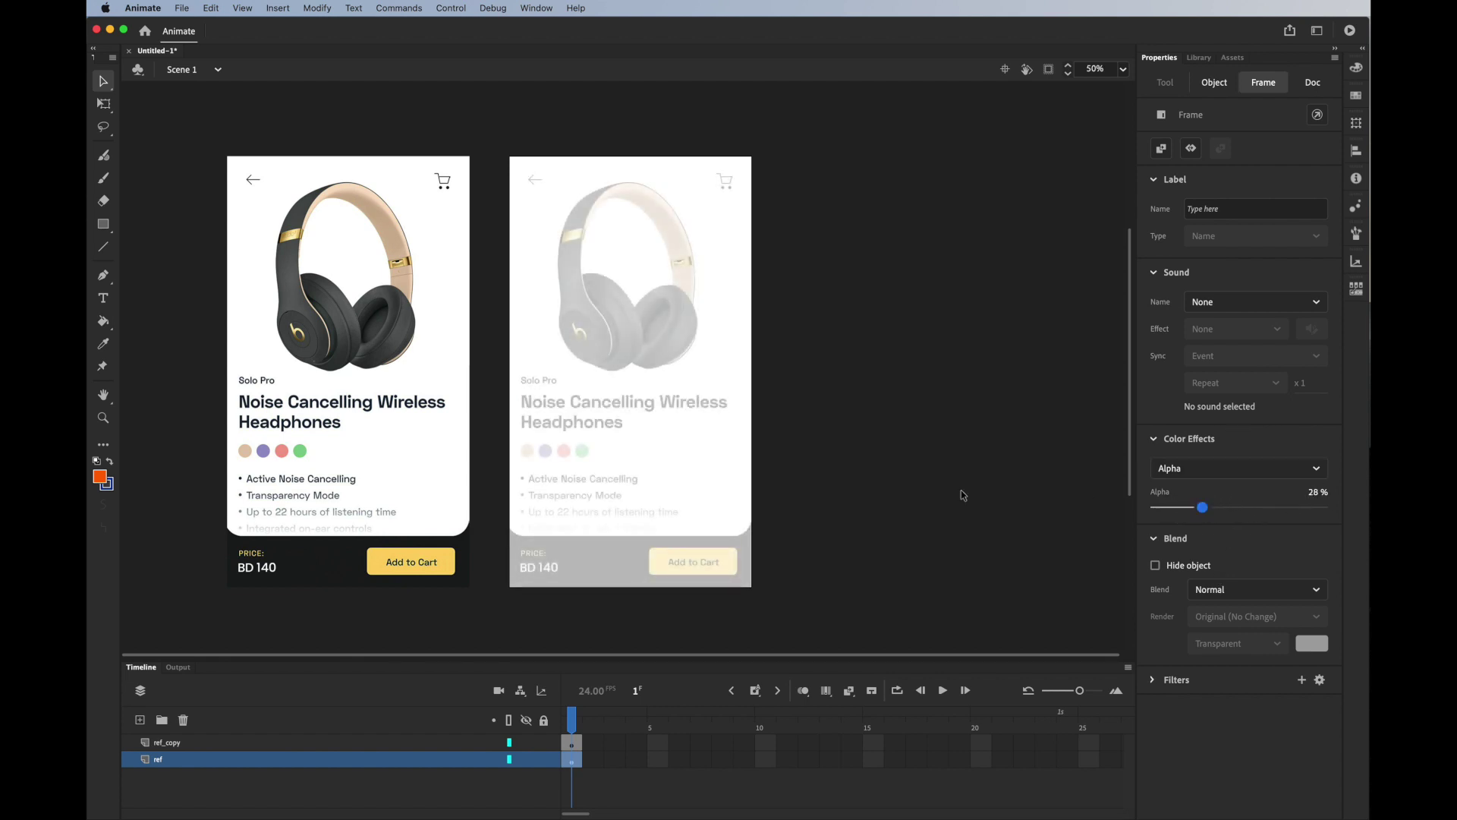
click(778, 555)
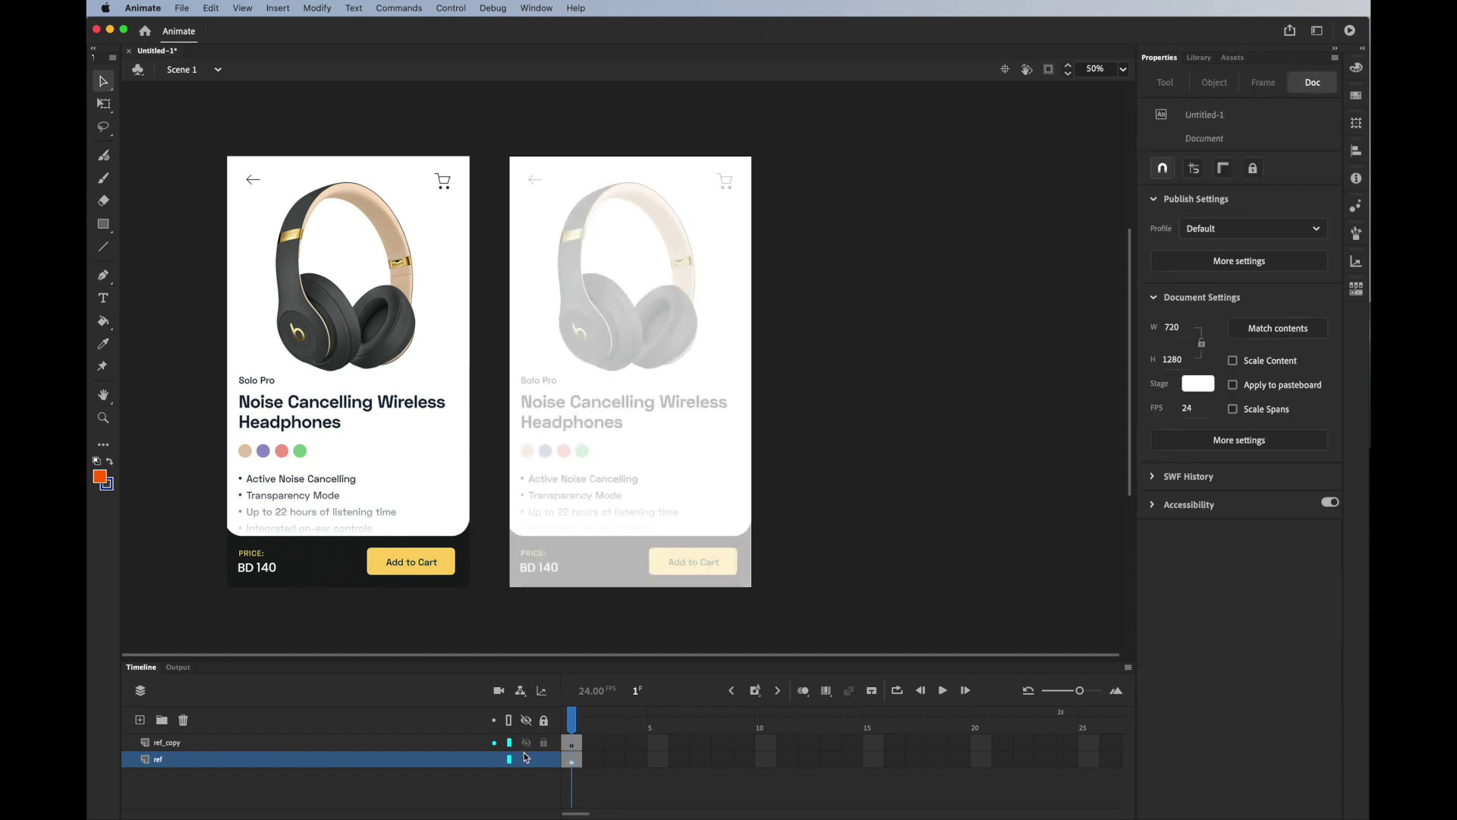
shift+click(155, 747)
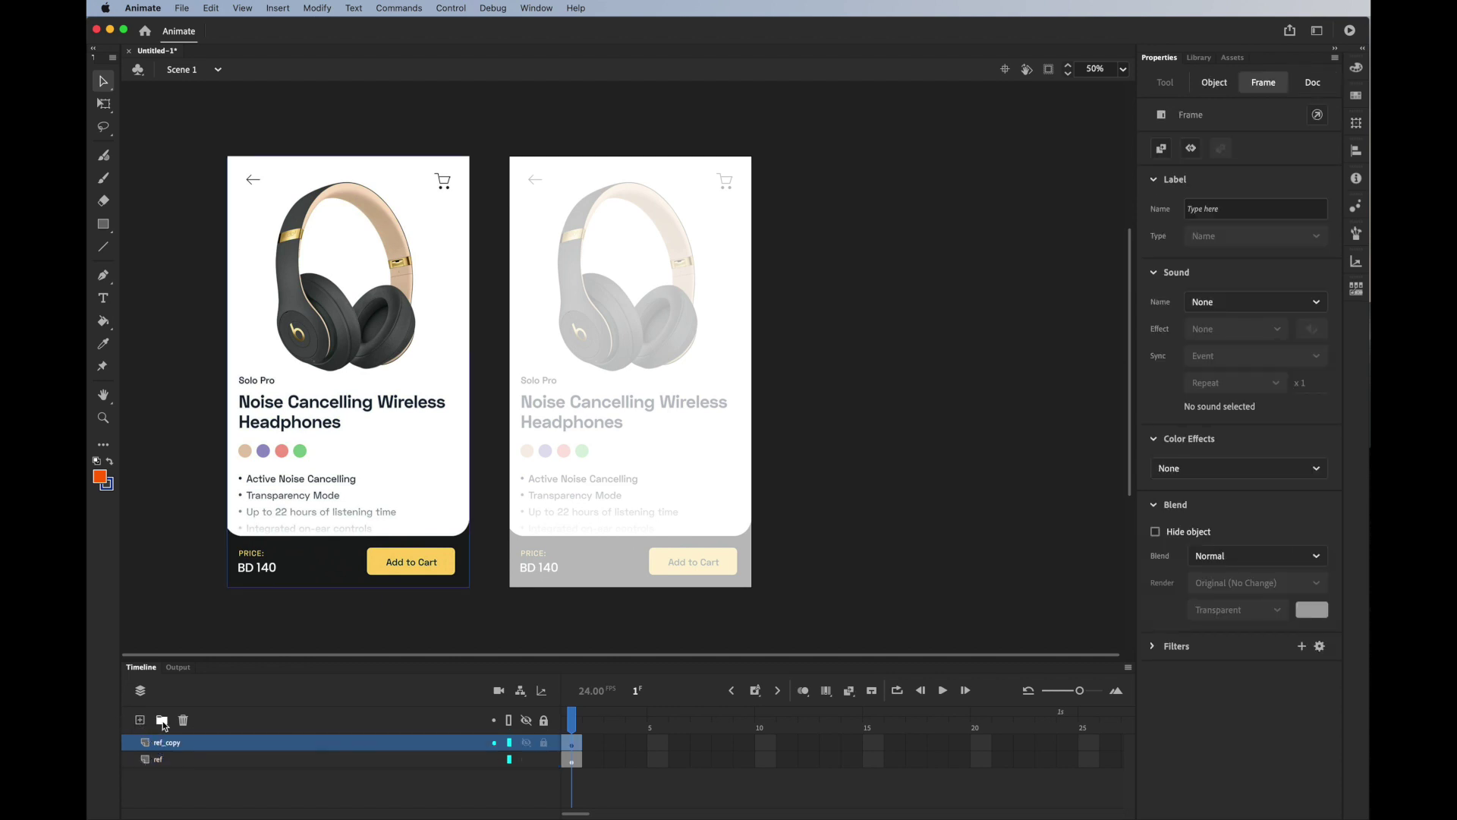
Step: Move ref and ref_copy into a new folder named ref and collapse it
click(161, 719)
click(171, 773)
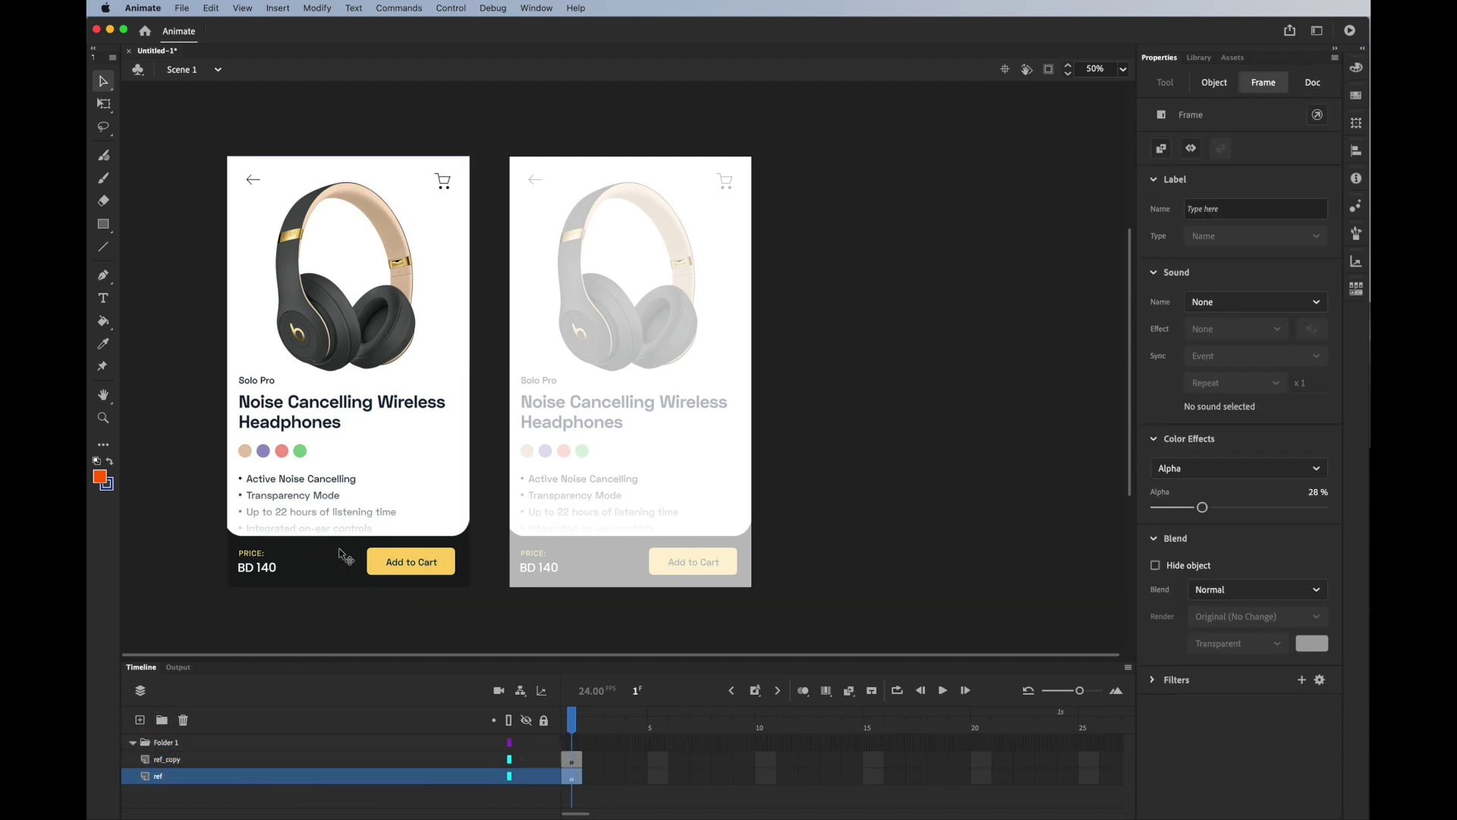
shift+click(170, 763)
drag(172, 769, 183, 754)
double_click(170, 741)
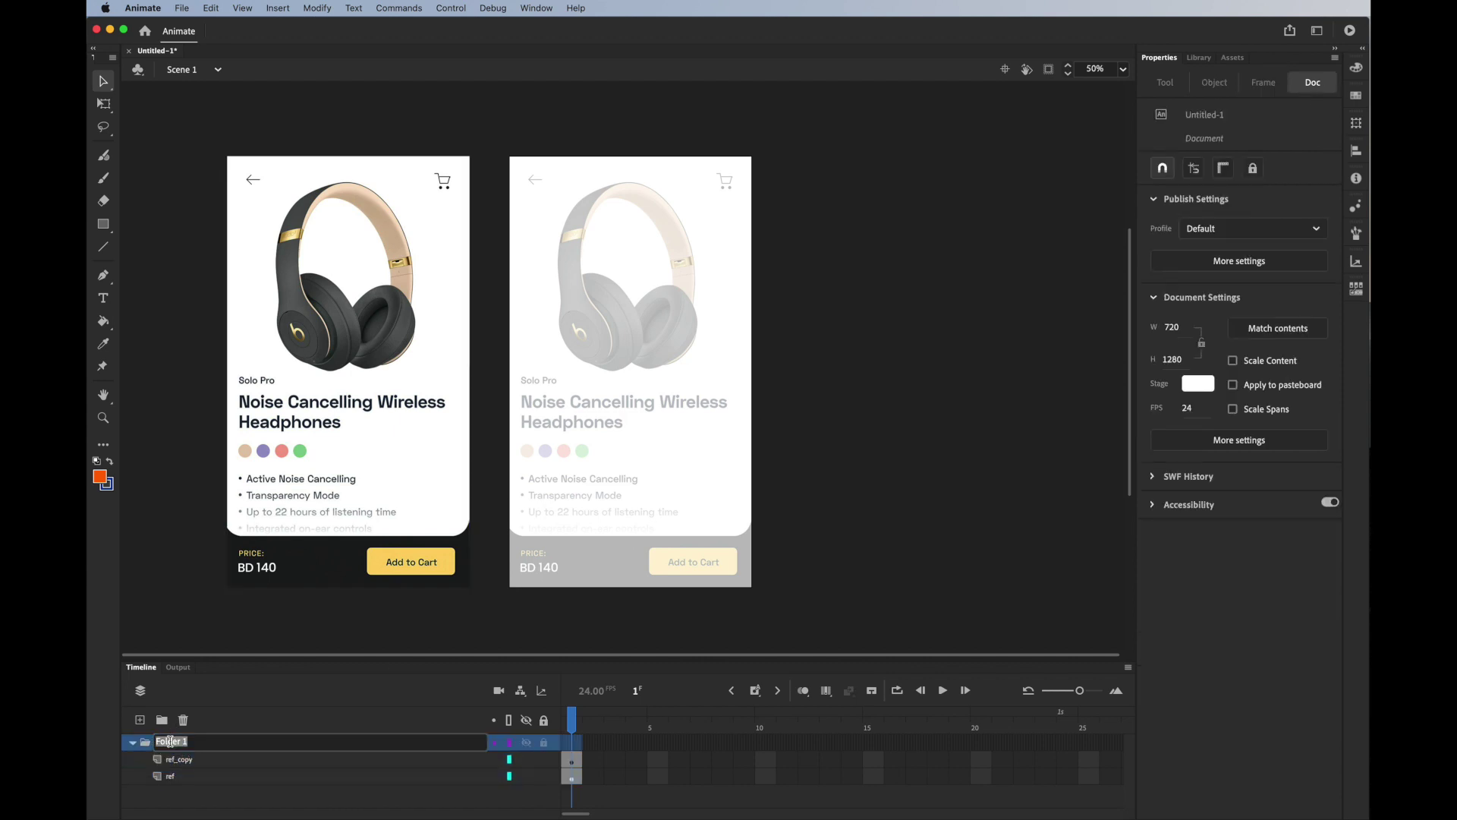
text(ref)
key(Return)
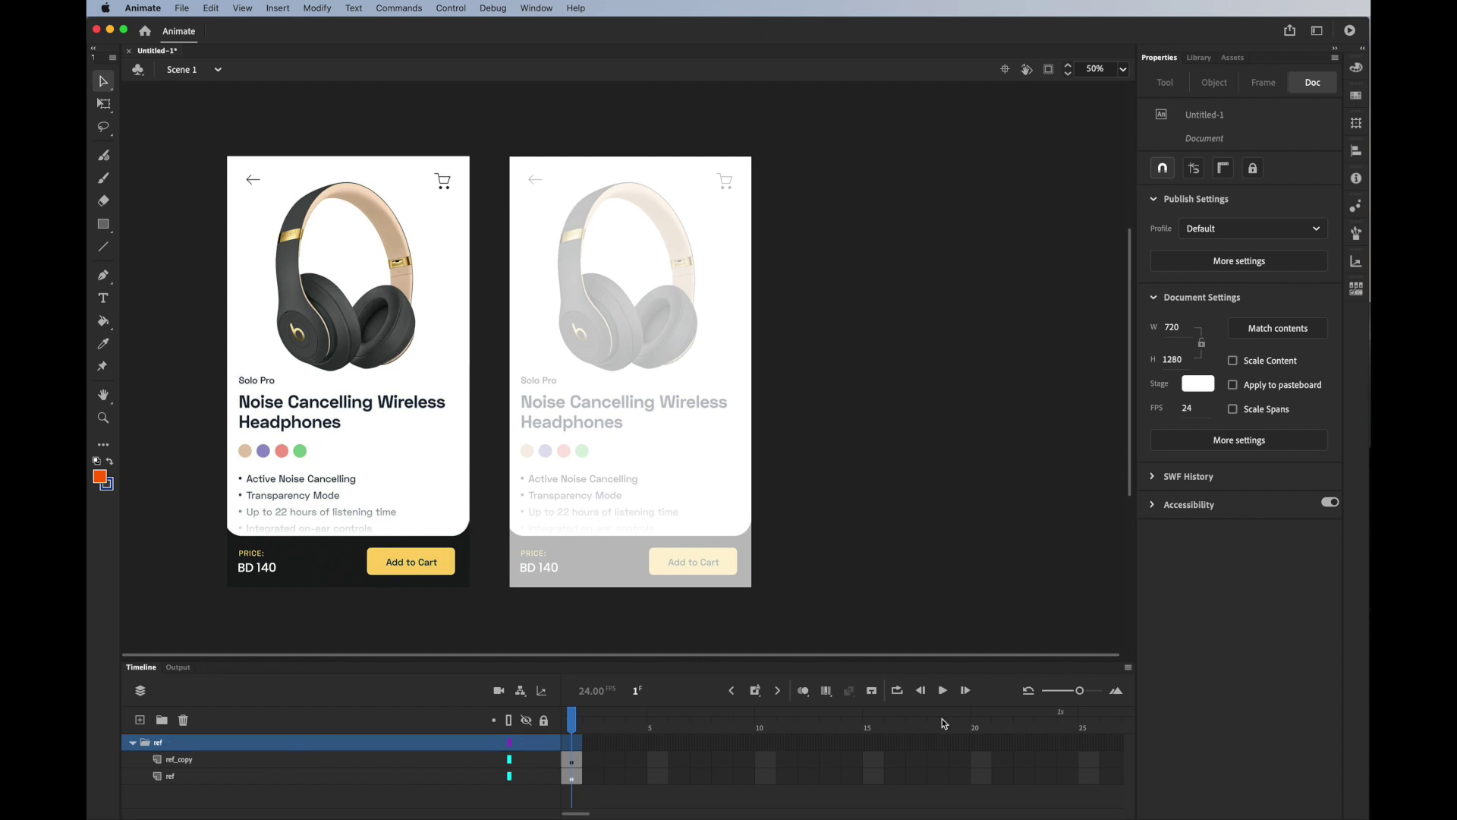
mouse_move(1073, 699)
mouse_down()
mouse_move(1054, 699)
mouse_move(1070, 699)
mouse_up()
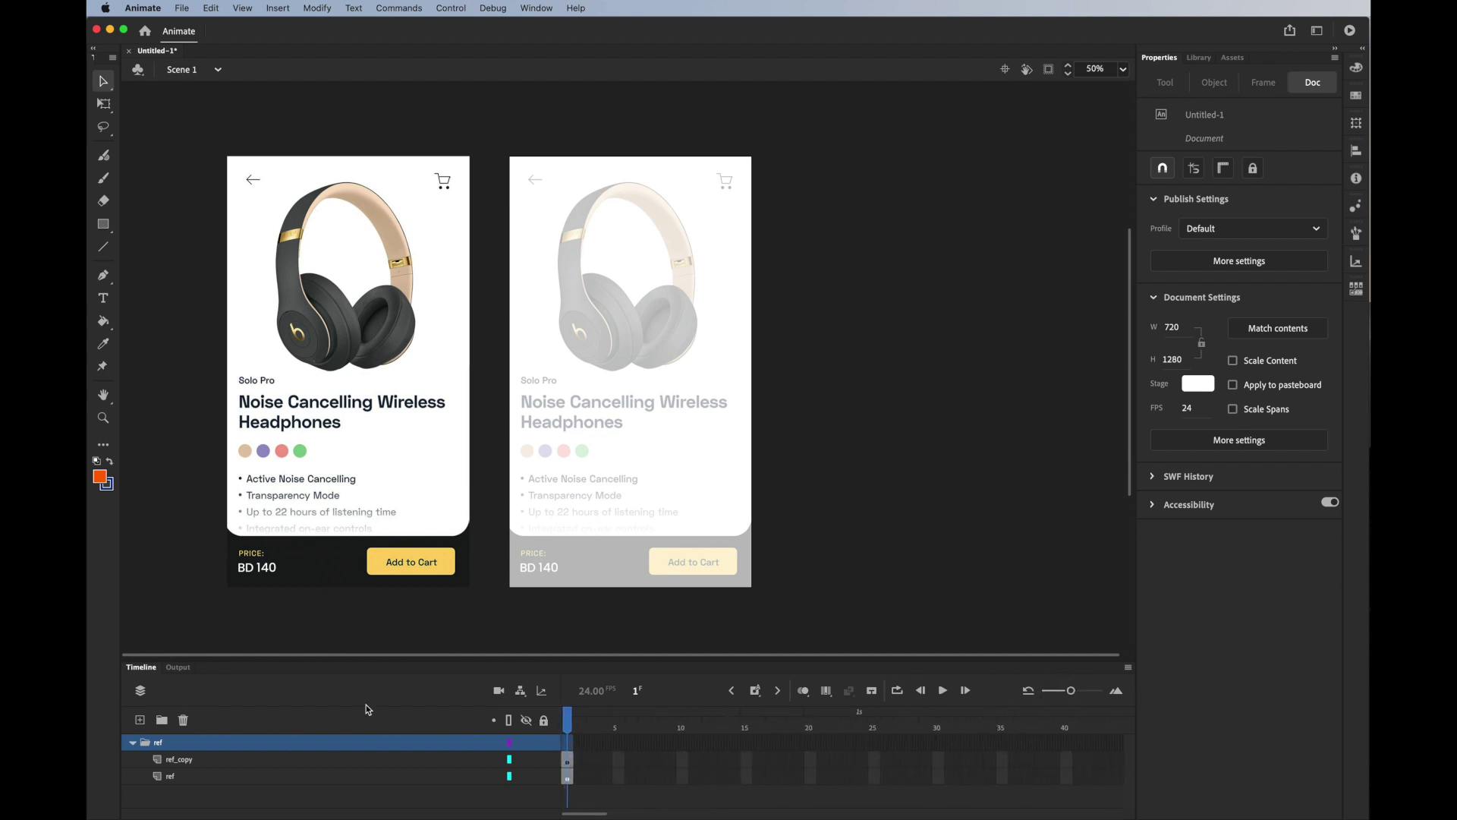
click(132, 743)
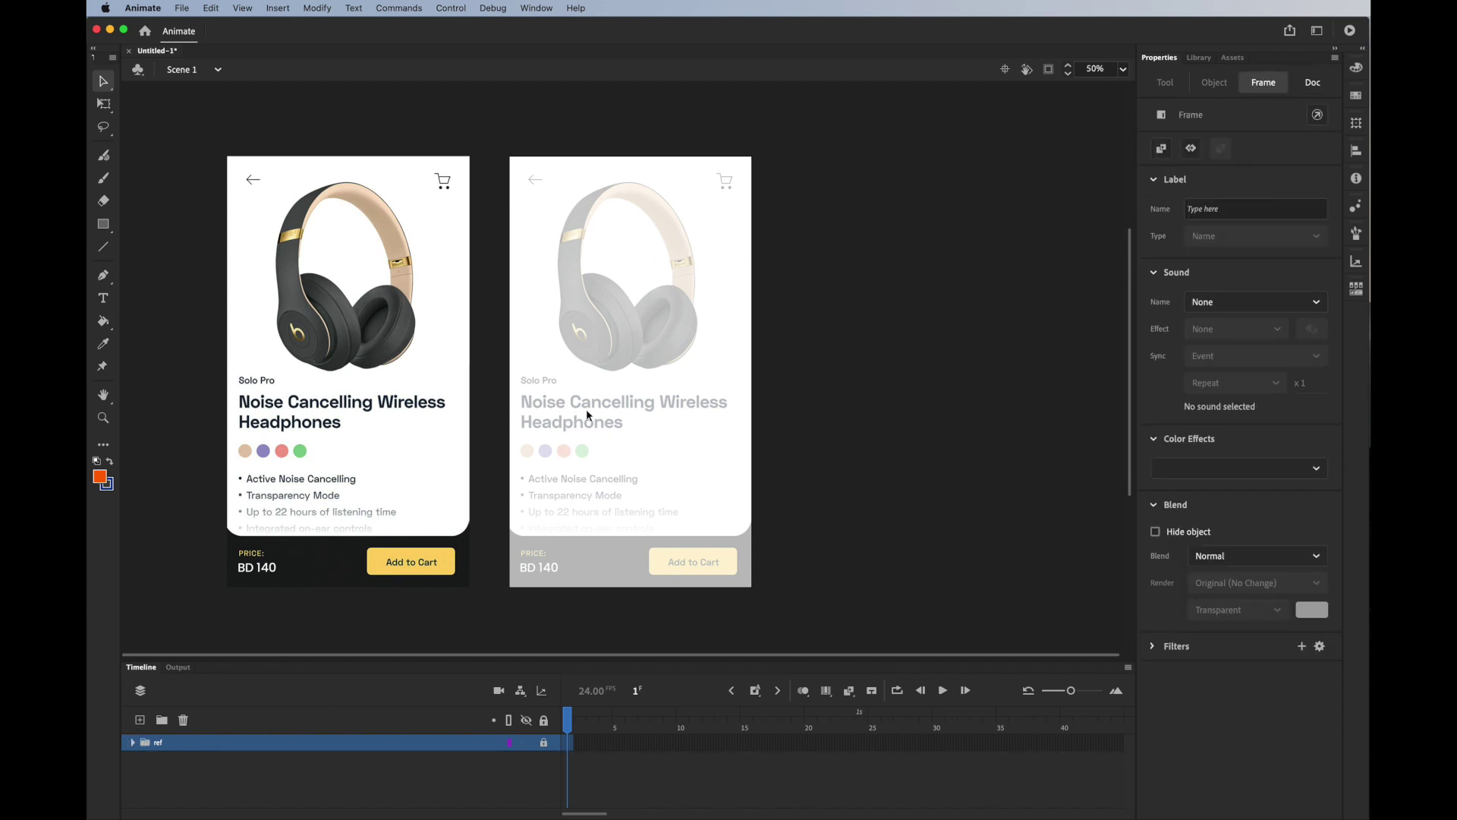
Step: Add Layer_2 and drag the ref folder above it in the Timeline
click(140, 721)
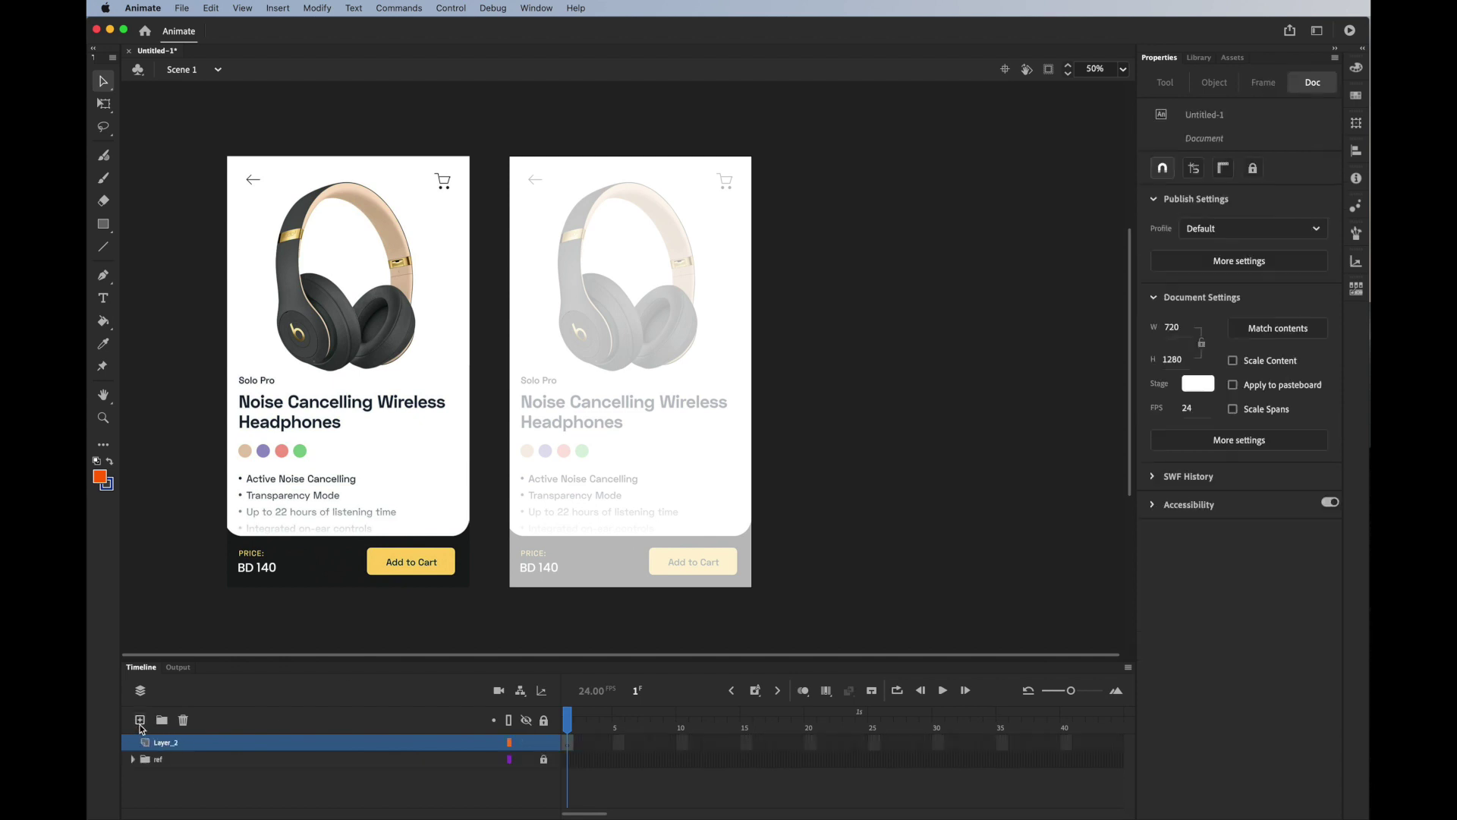
click(169, 746)
click(150, 756)
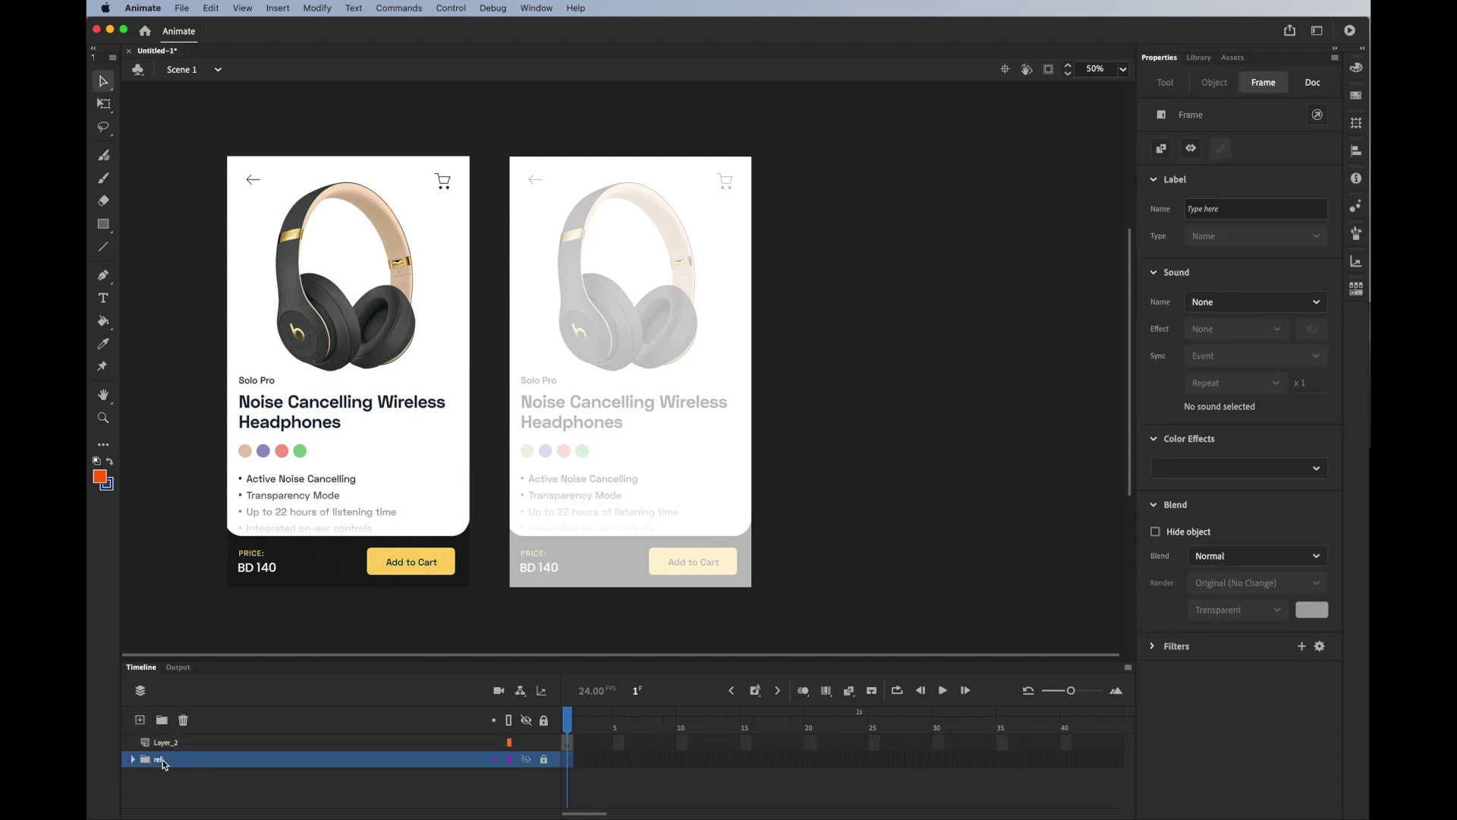
mouse_move(149, 757)
mouse_down()
mouse_move(147, 768)
mouse_move(152, 740)
mouse_up()
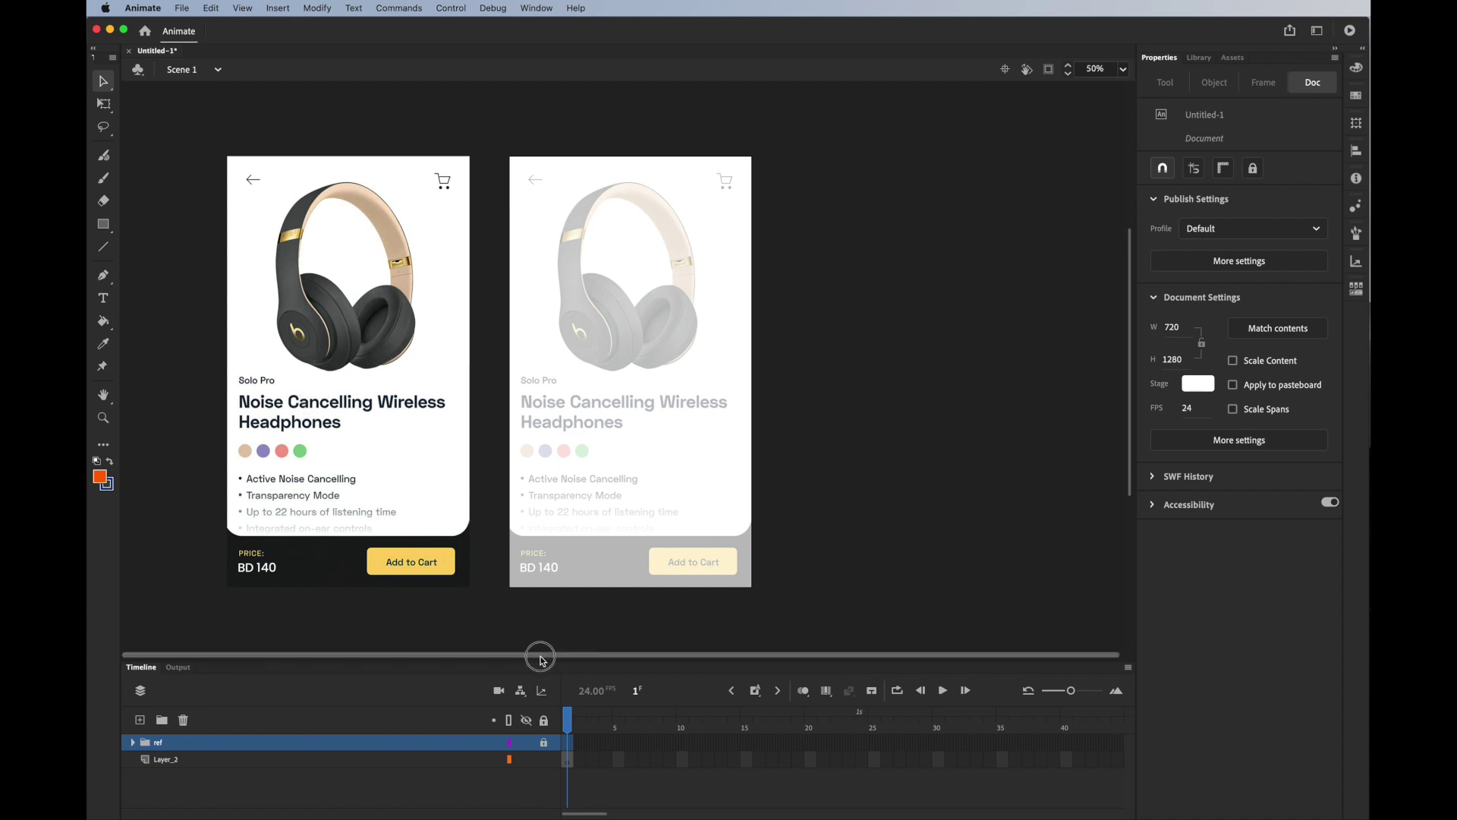
Step: Choose the plain Rectangle Tool with a near-black #191C1C fill
click(102, 223)
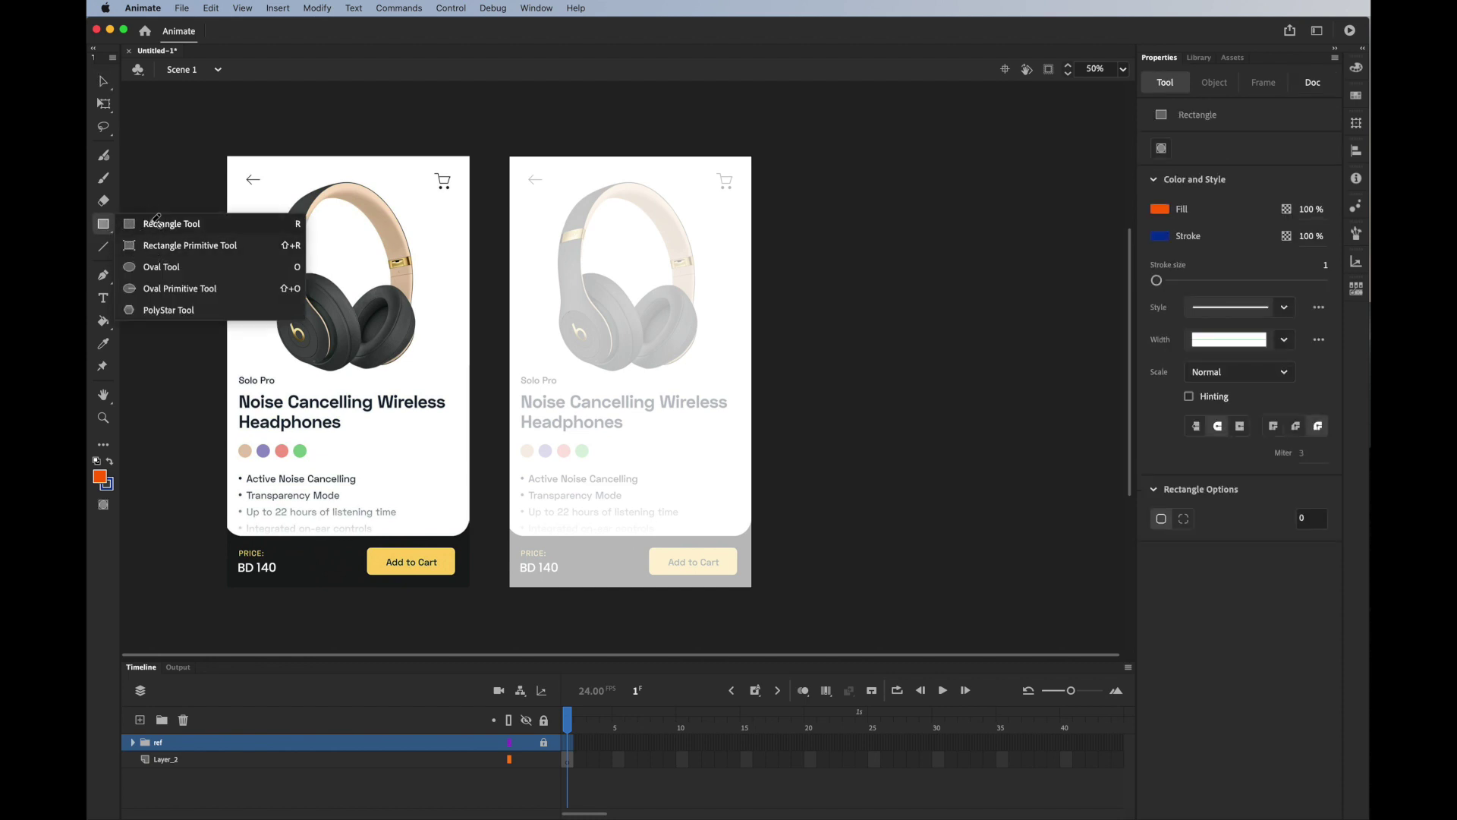
click(152, 223)
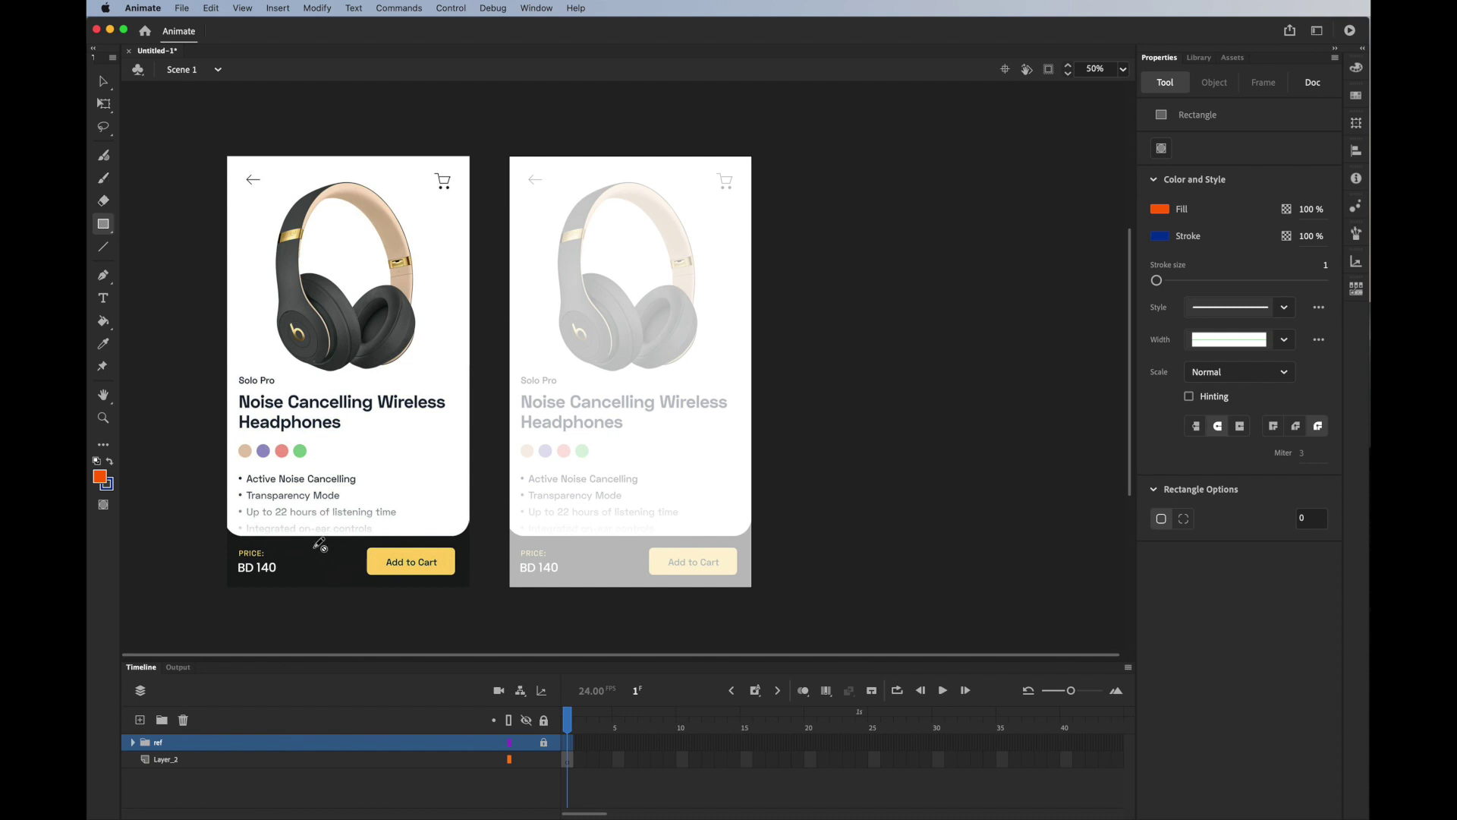
click(104, 81)
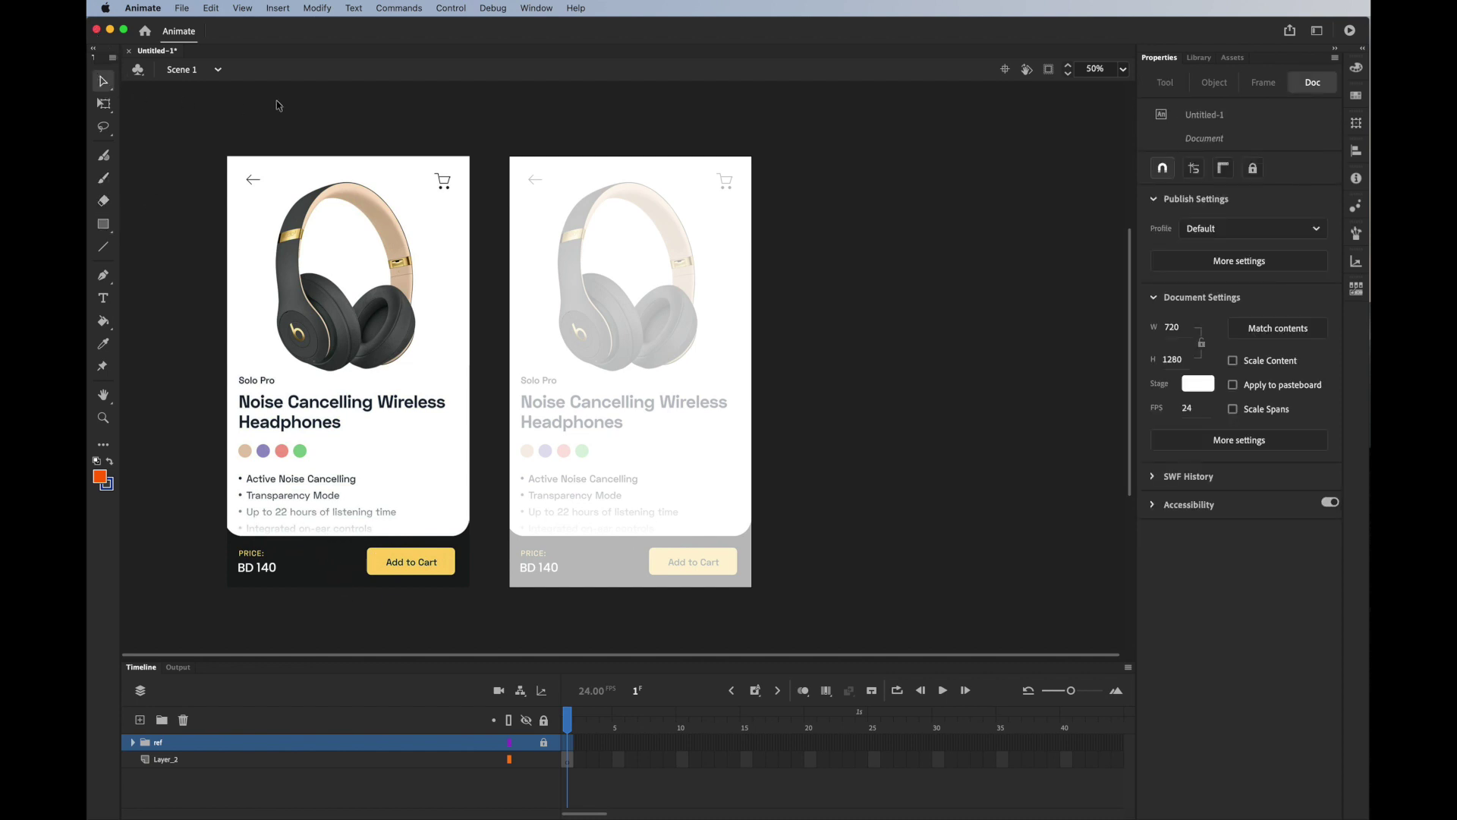
click(104, 224)
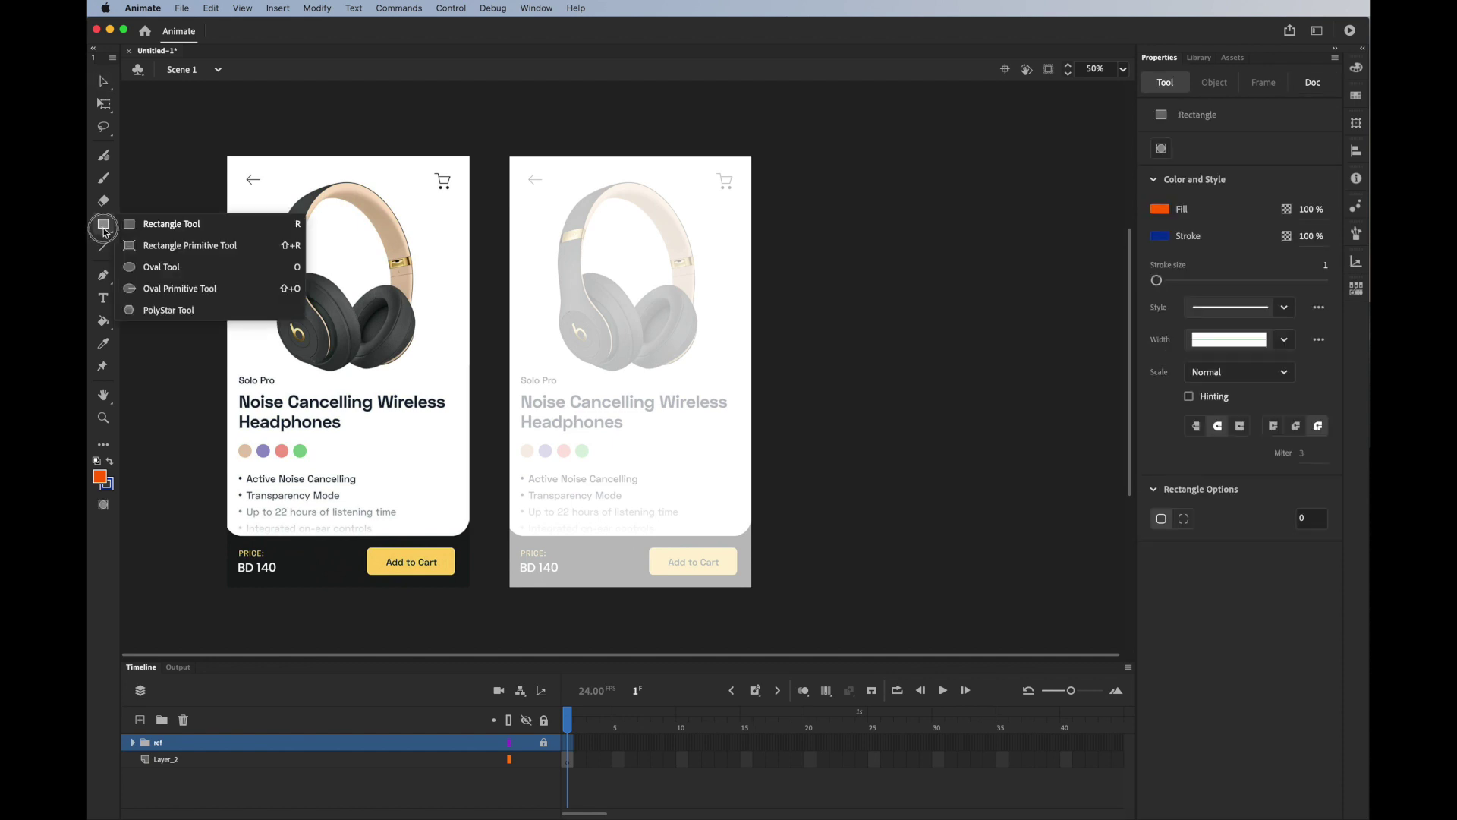
click(144, 227)
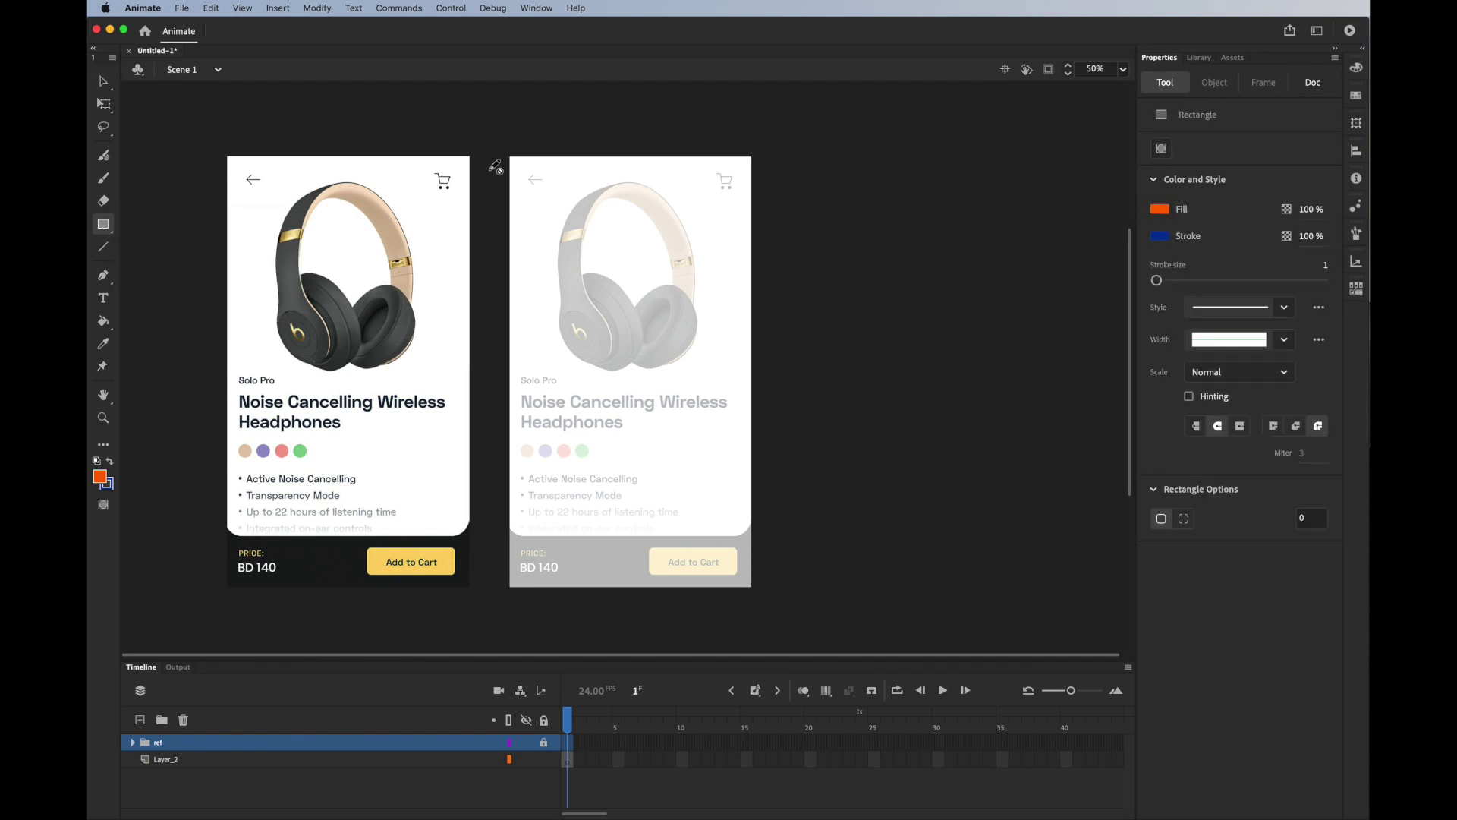
click(104, 476)
click(163, 519)
click(100, 476)
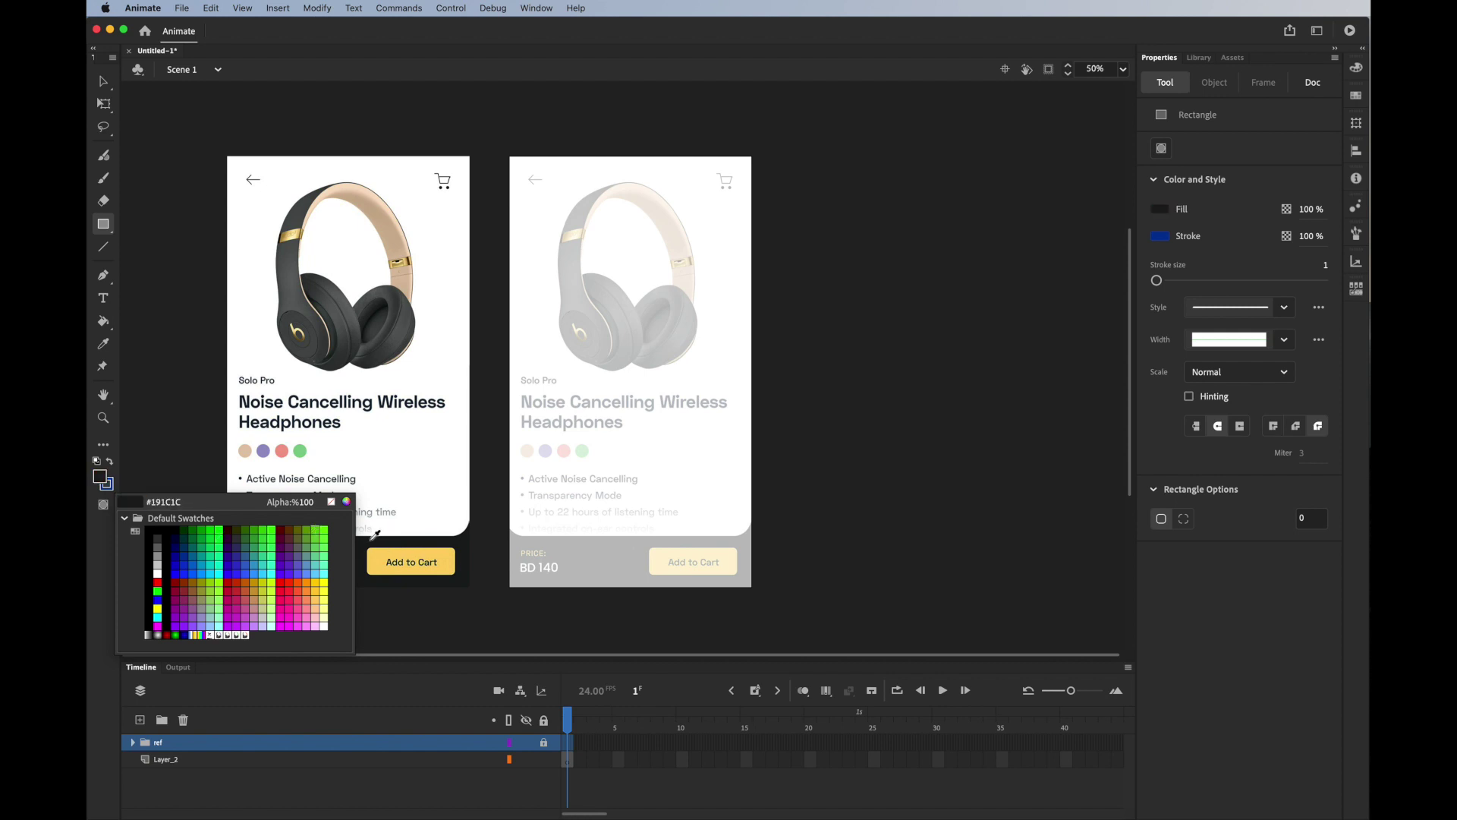
click(373, 535)
Step: Unlock the ref layer at the warning, set the stroke to none, and add Layer_3
click(1013, 487)
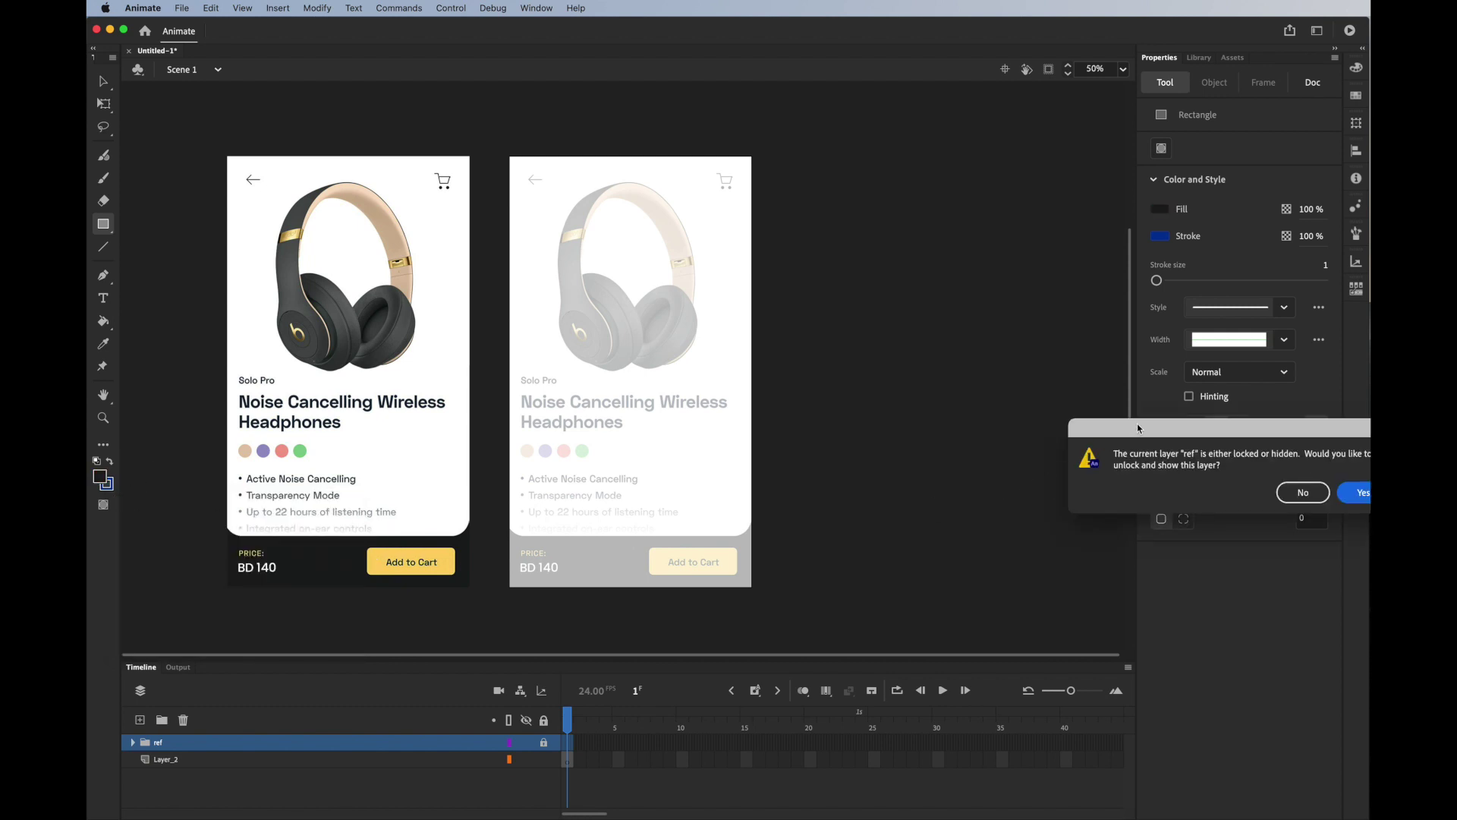
drag(1137, 428, 713, 436)
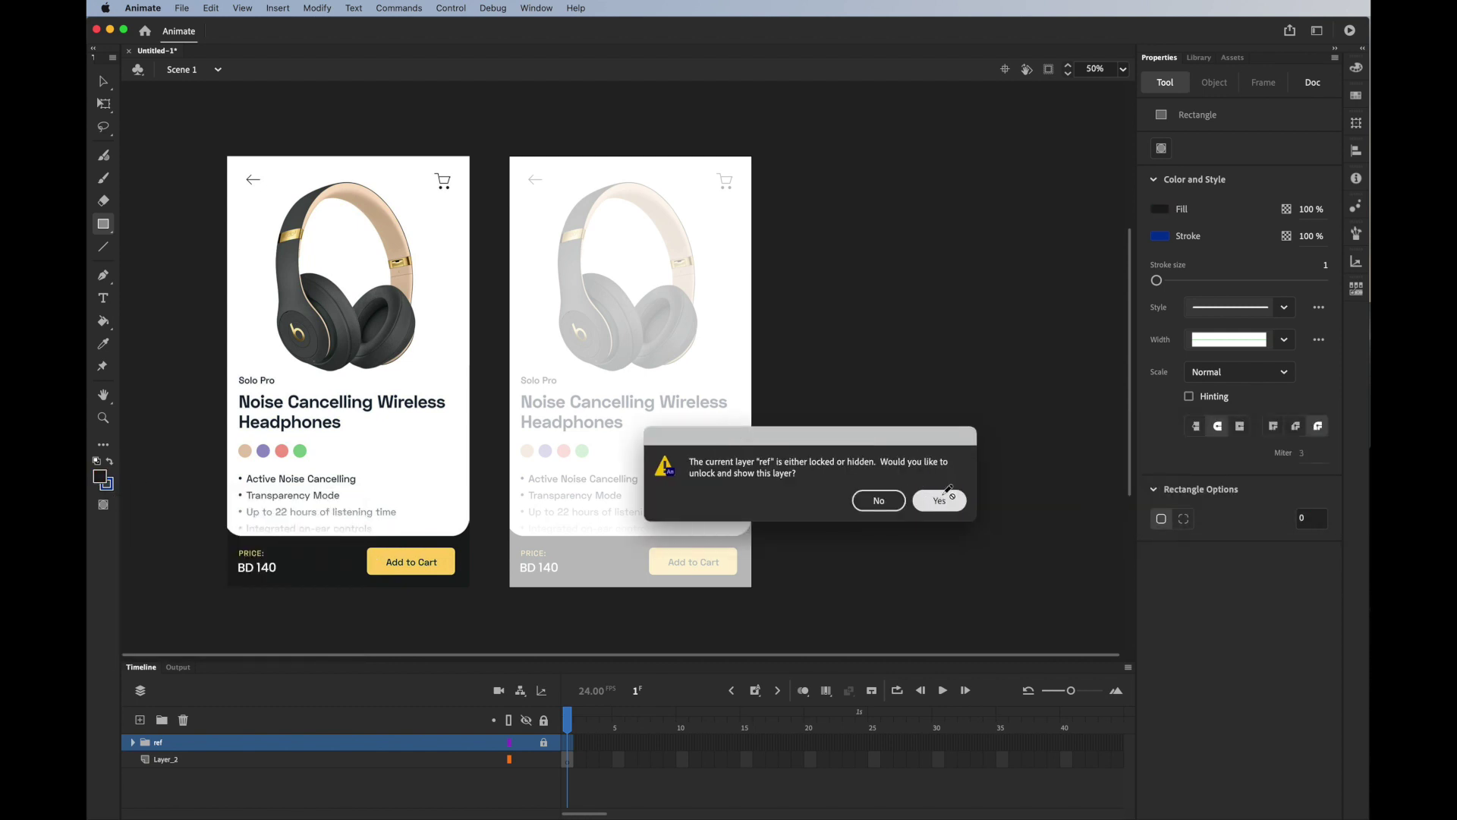
click(941, 500)
click(113, 483)
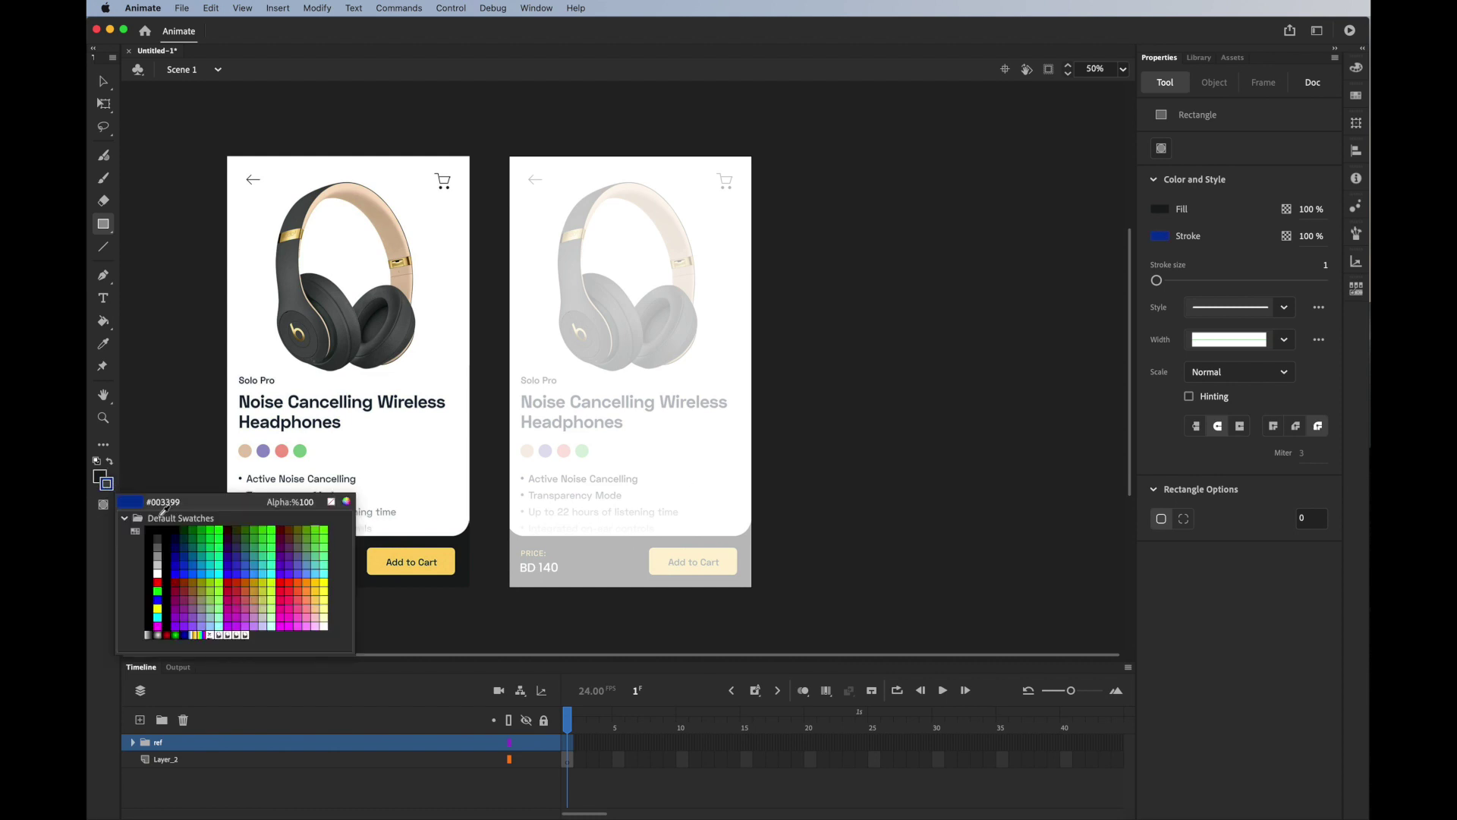
click(331, 505)
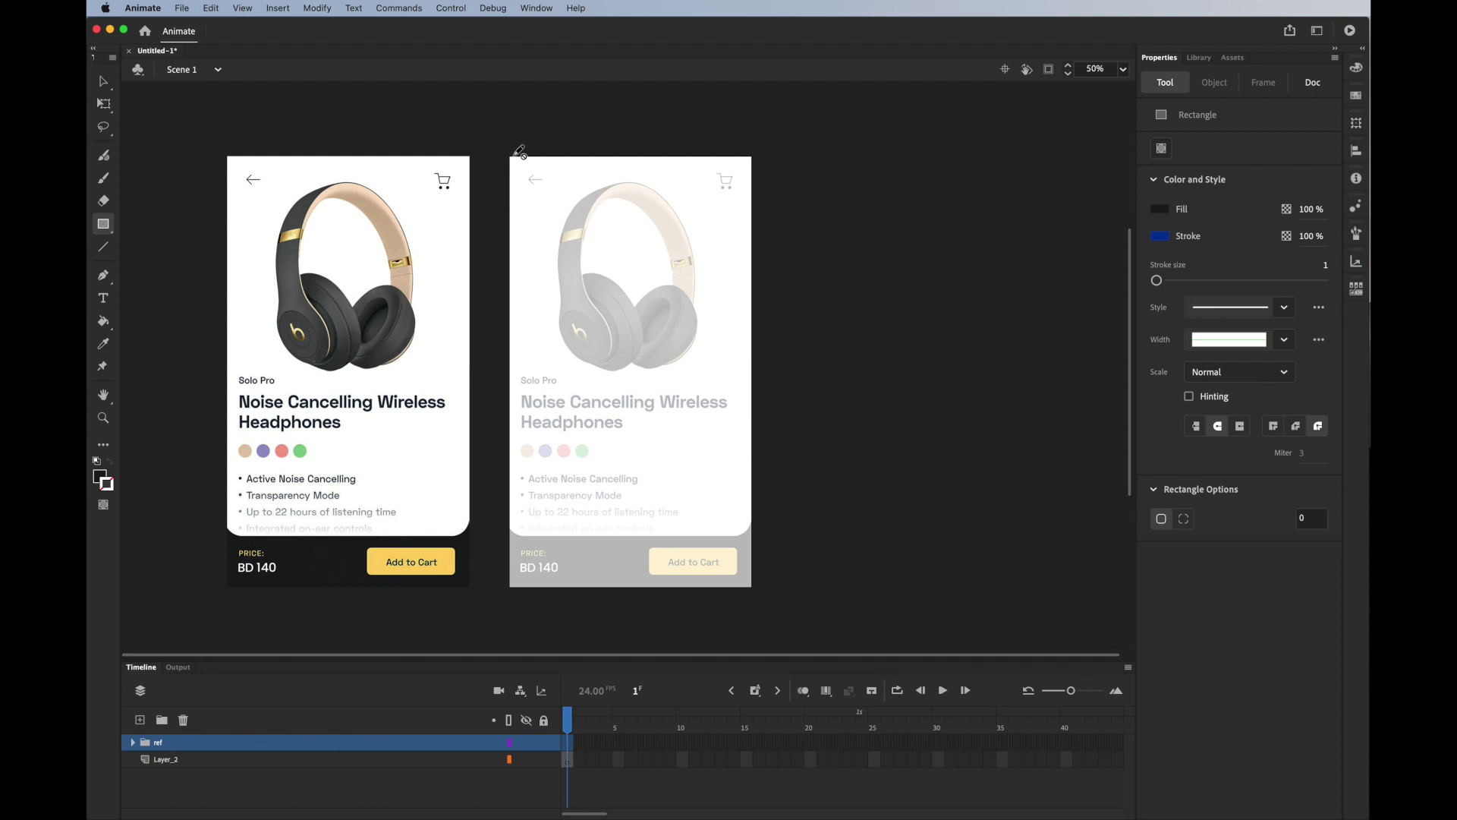
click(141, 720)
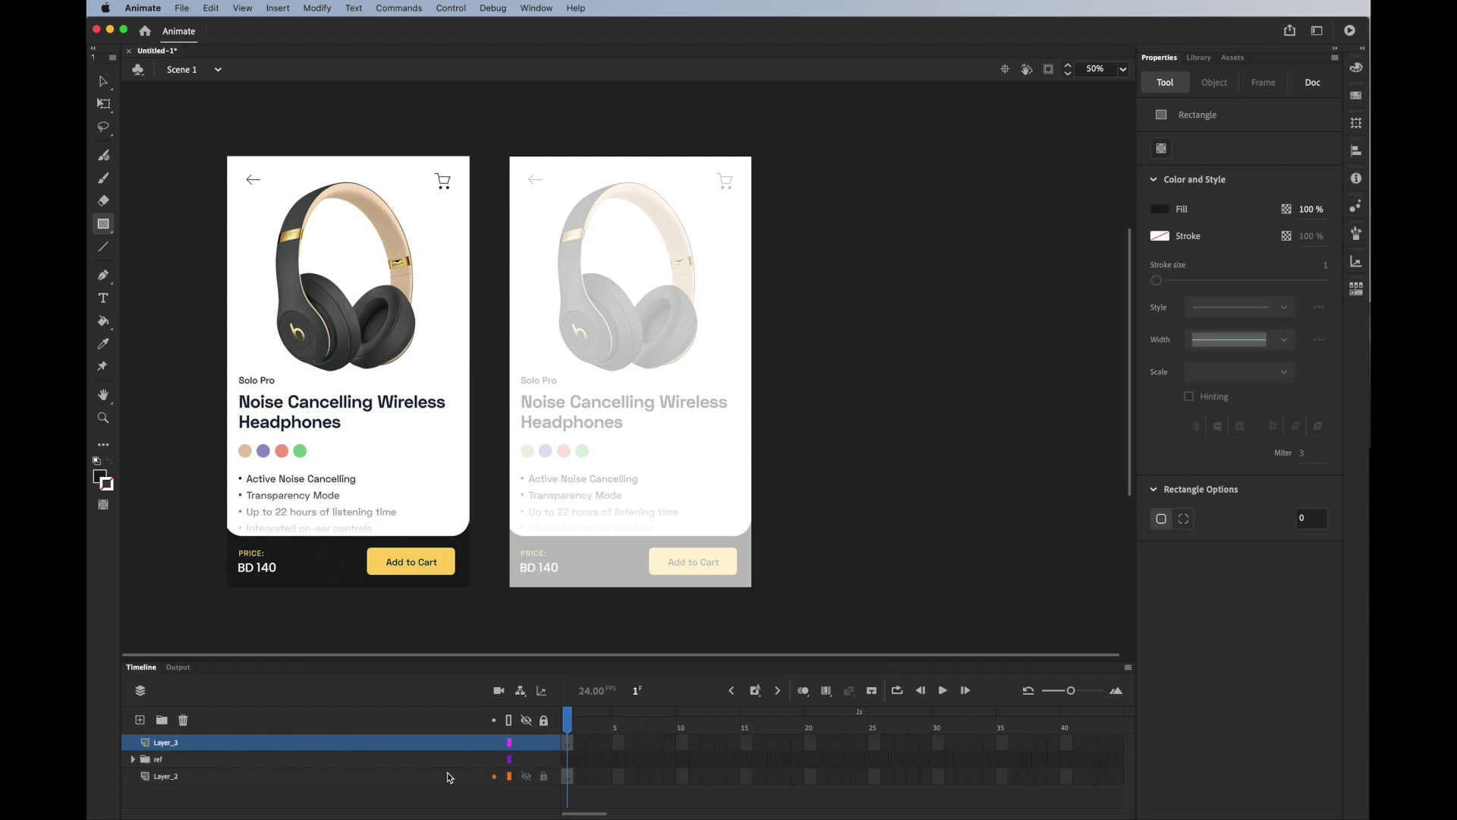
Step: Lock Layer_2 and ref, draw a dark rectangle over the right card, and move Layer_3 to the bottom
click(544, 775)
click(544, 758)
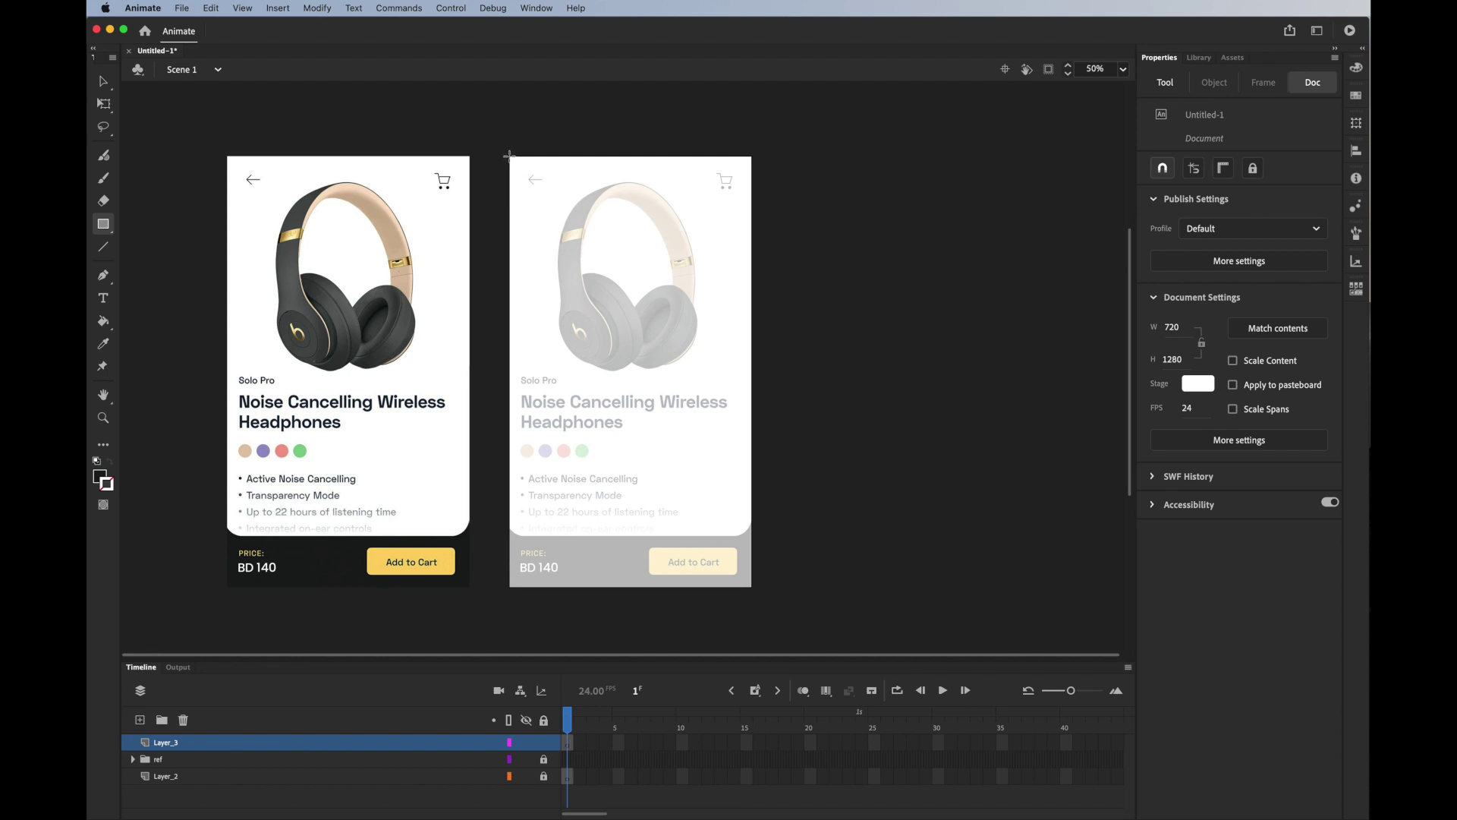
drag(509, 156, 755, 589)
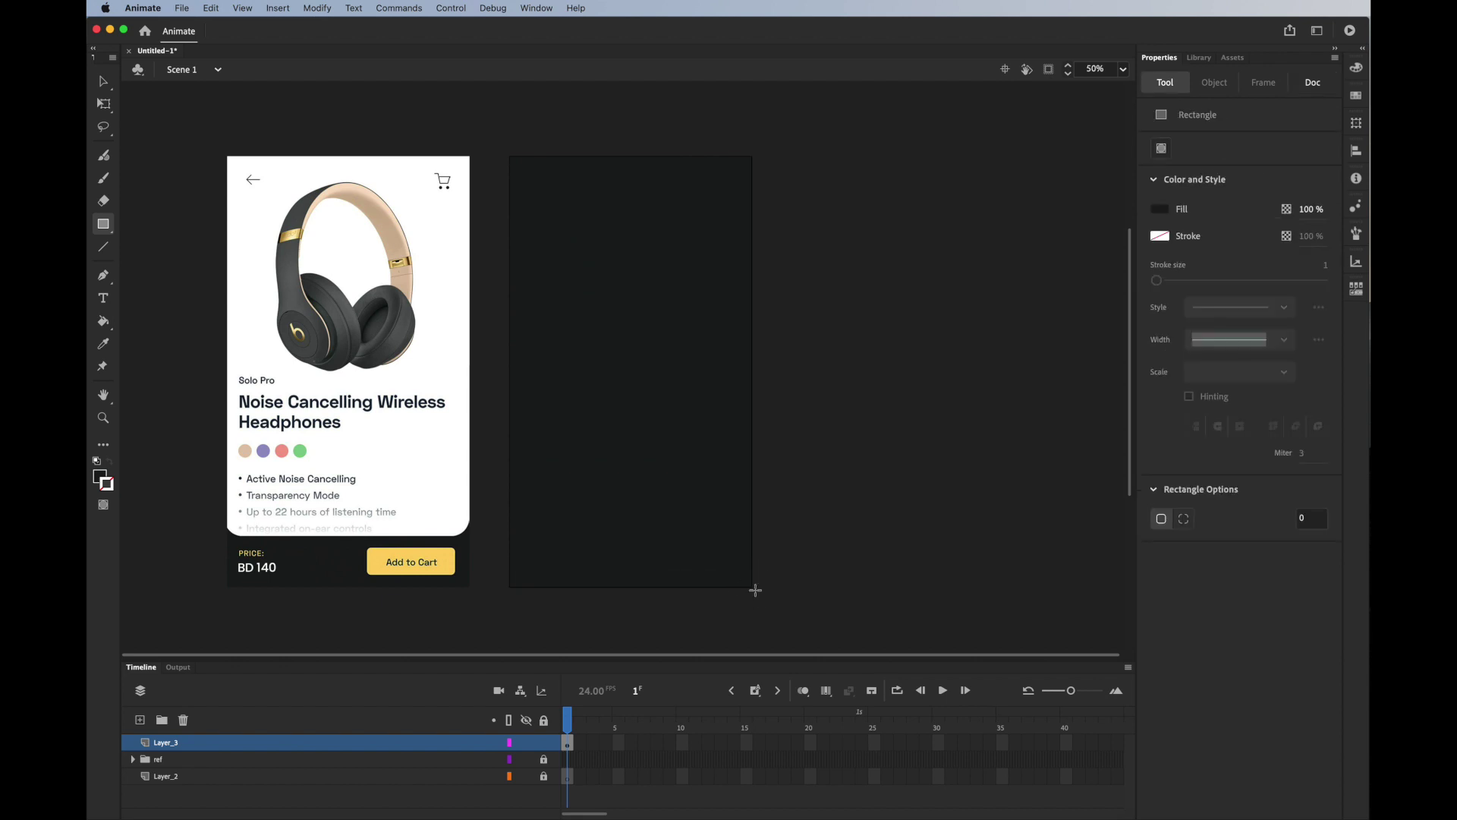
click(167, 744)
drag(155, 753, 120, 794)
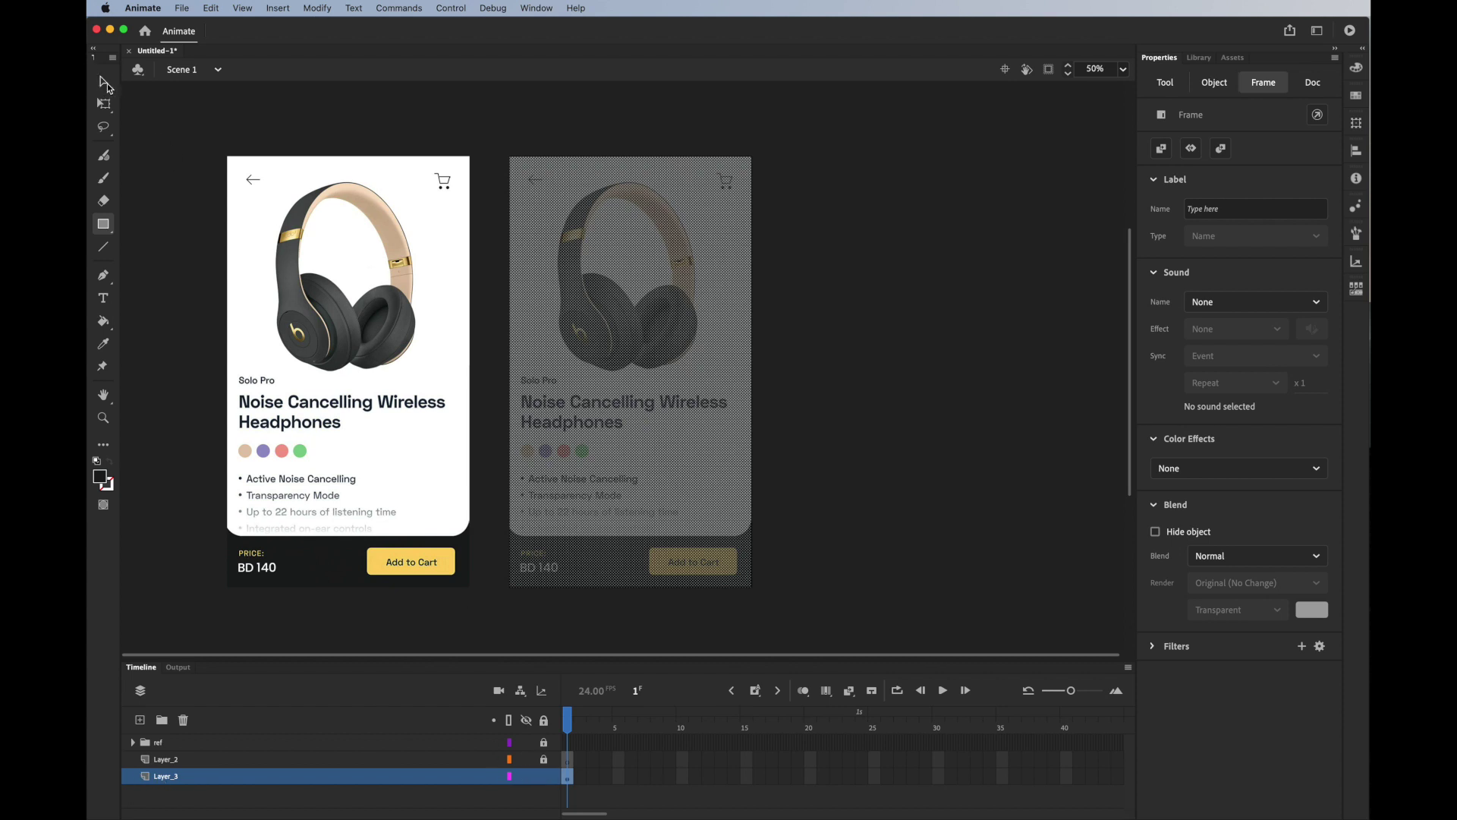
Step: Rename Layer_3 to Bg and add a new layer above it
click(107, 87)
click(763, 239)
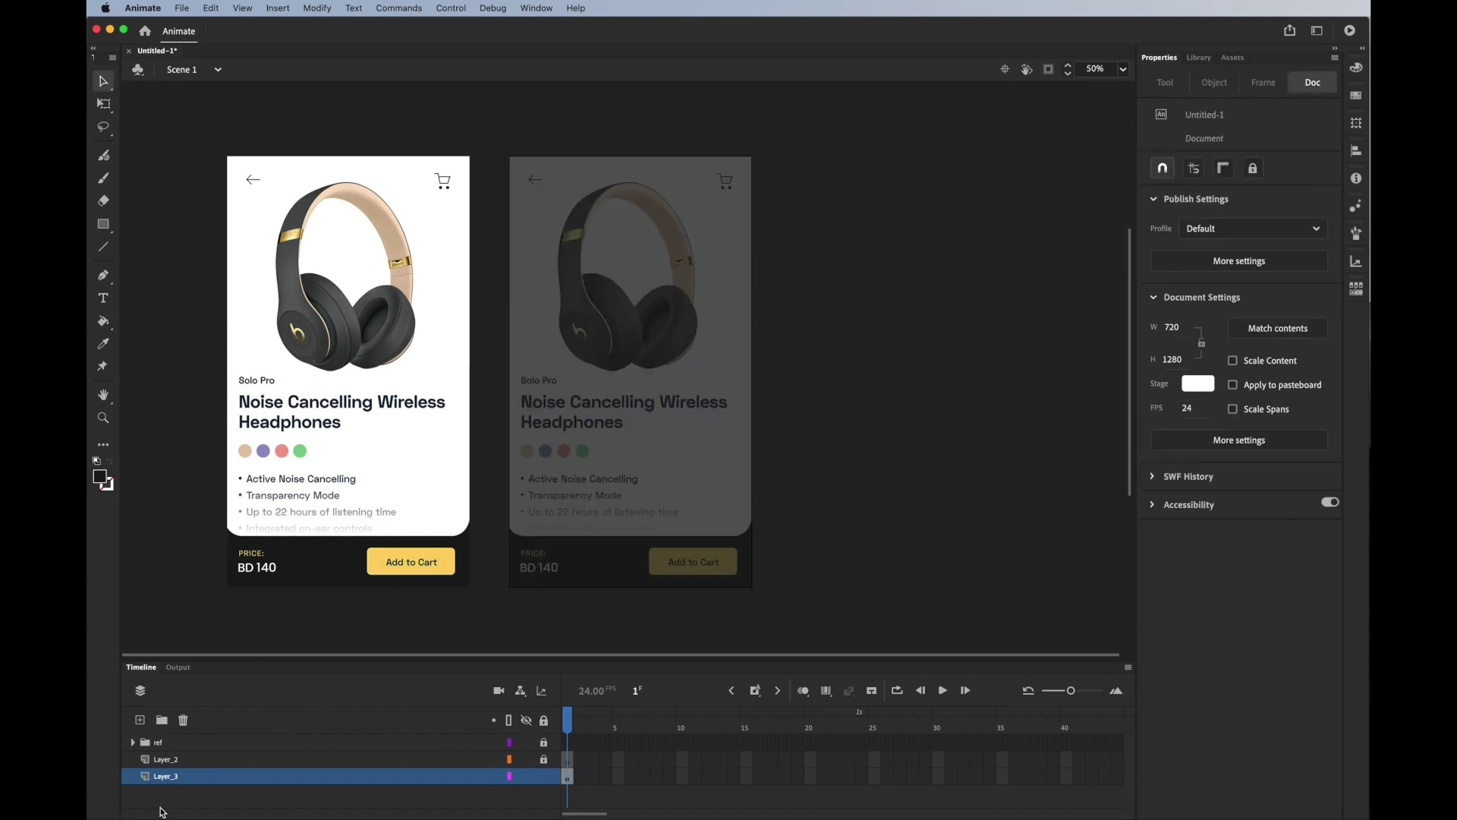
click(164, 776)
double_click(165, 777)
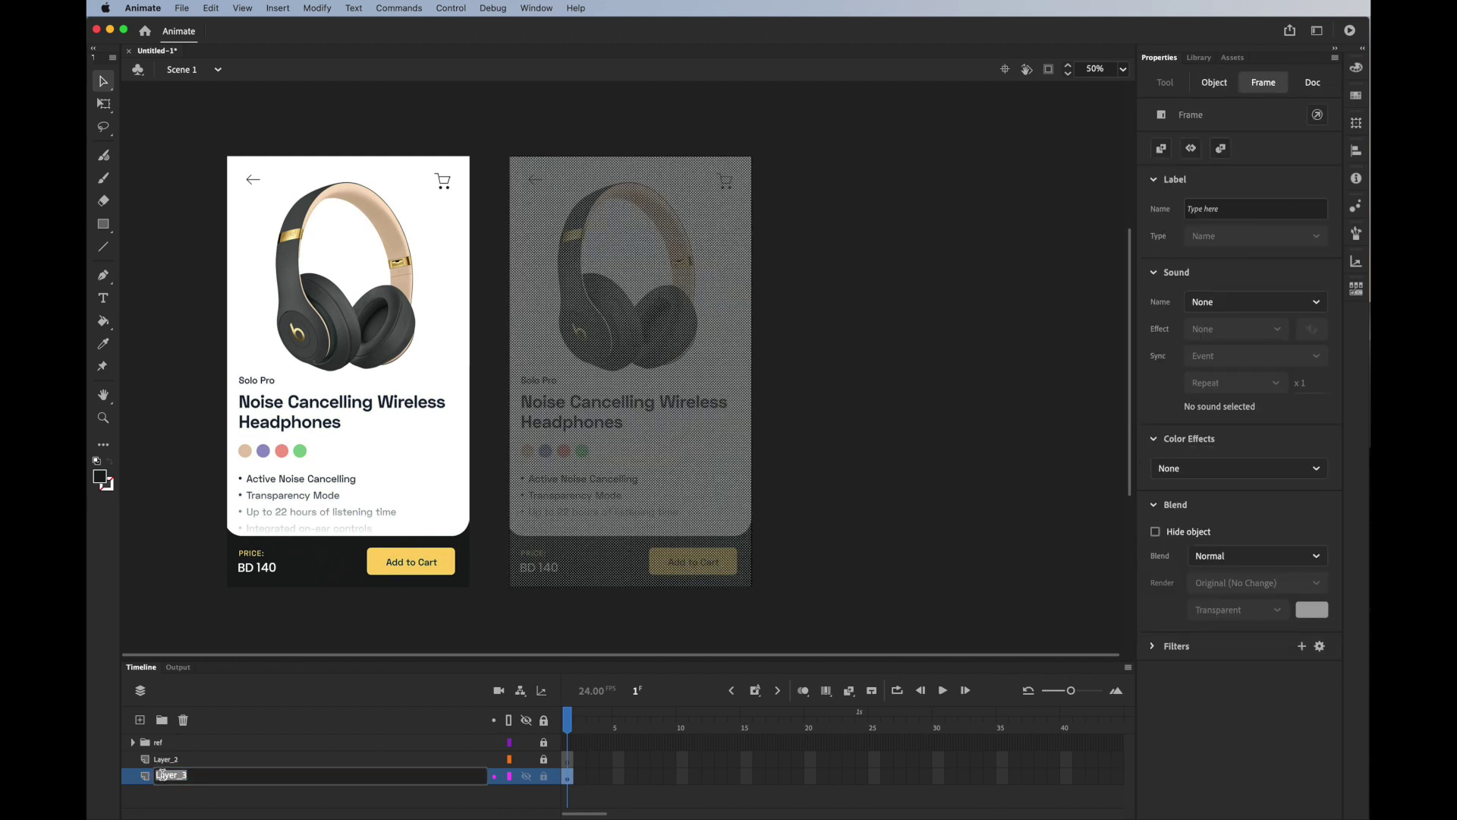
text(Bg)
key(Return)
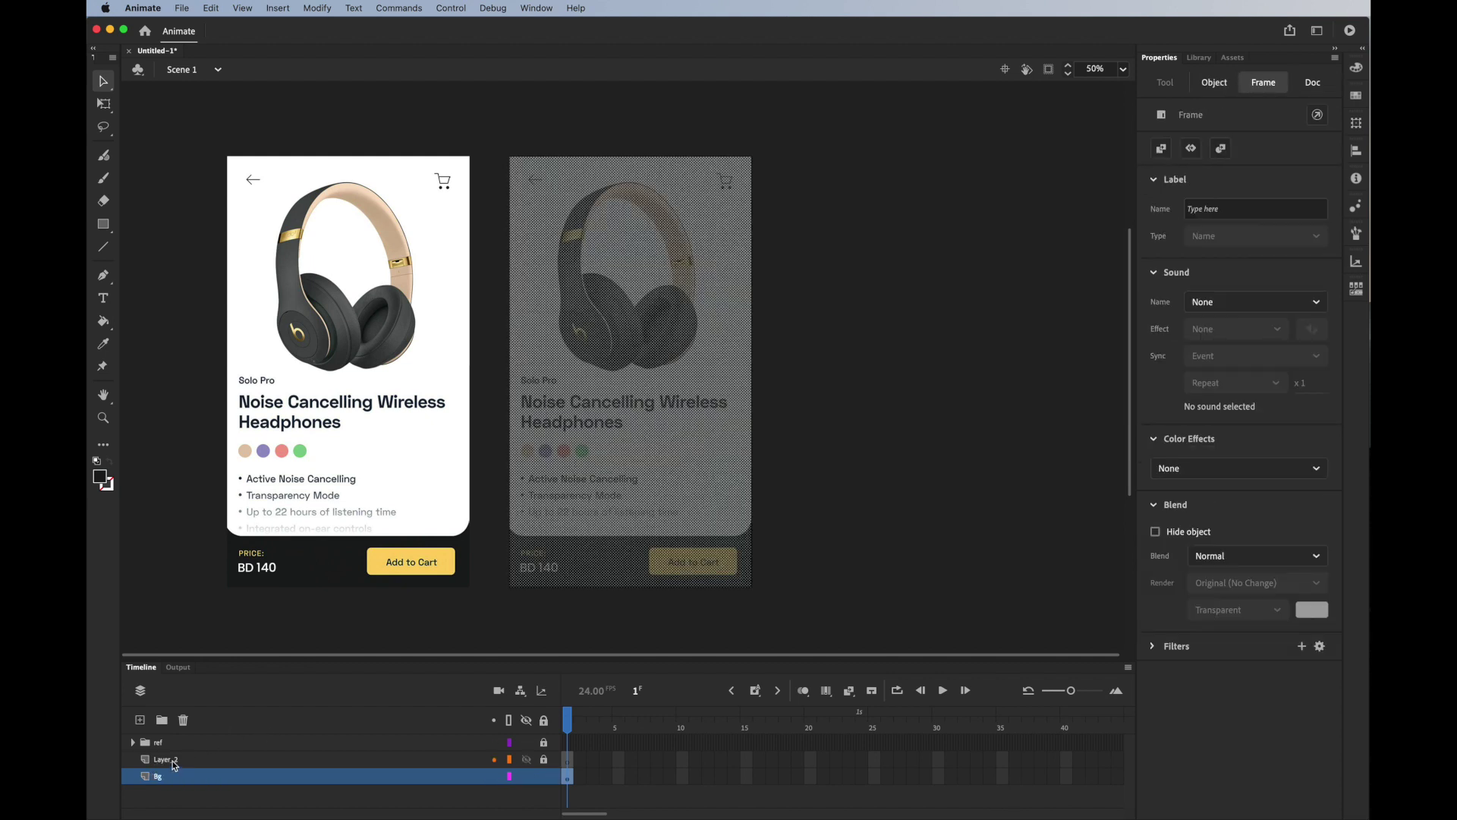
click(140, 720)
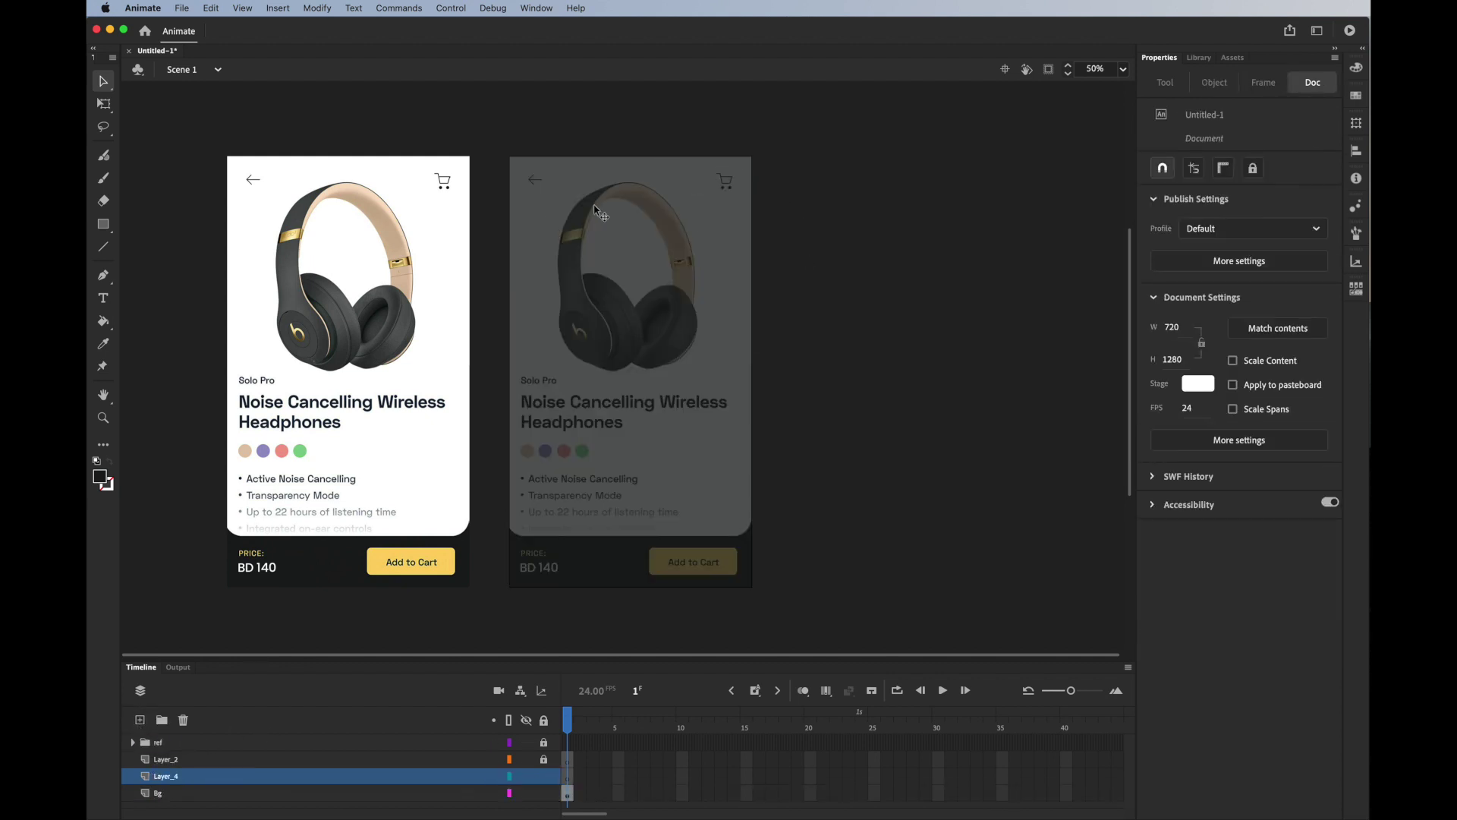
Step: Draw a rectangle primitive over the right card and eyedrop white from the left card as its fill
click(106, 230)
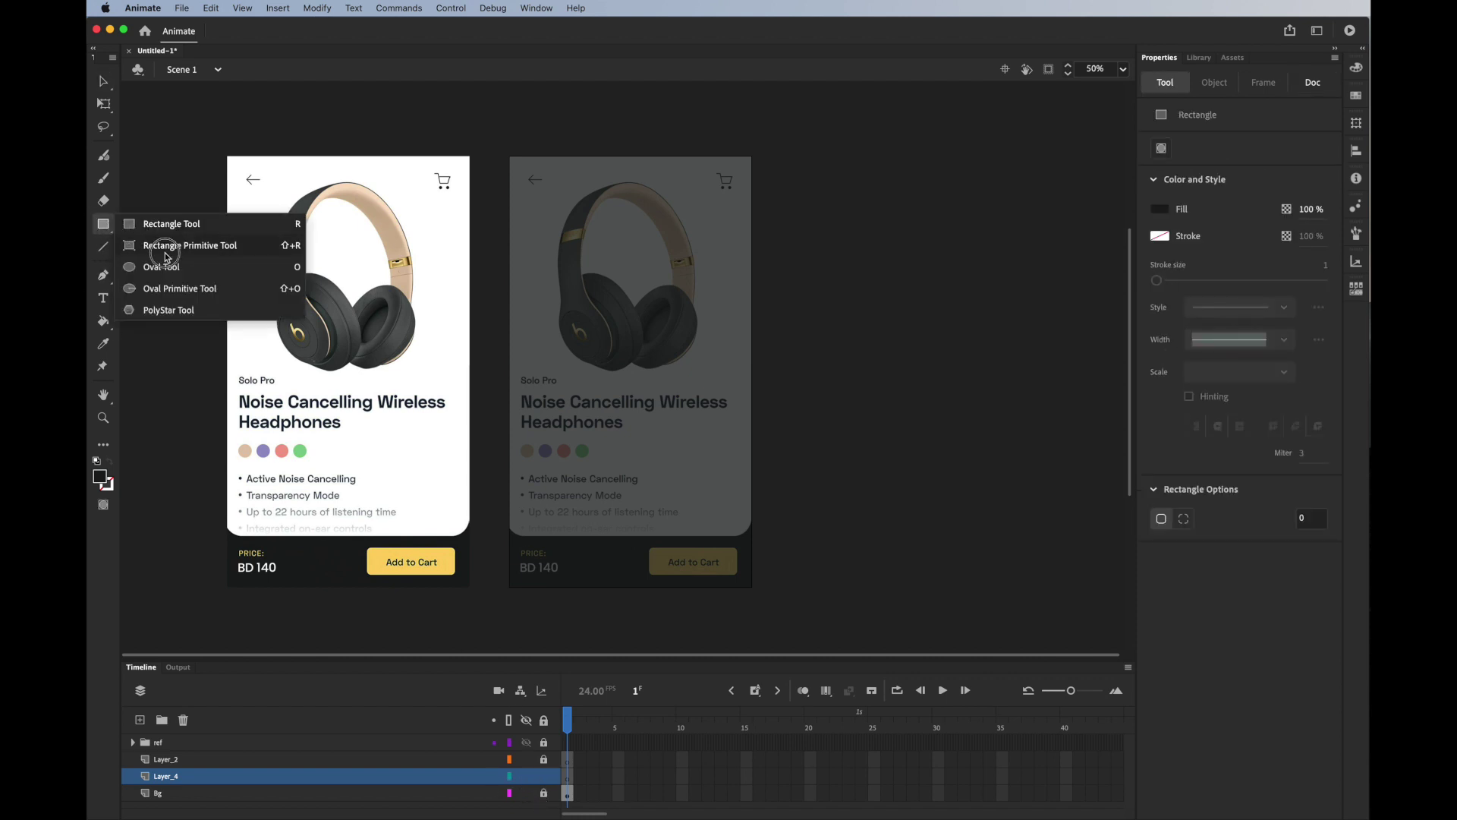
click(166, 249)
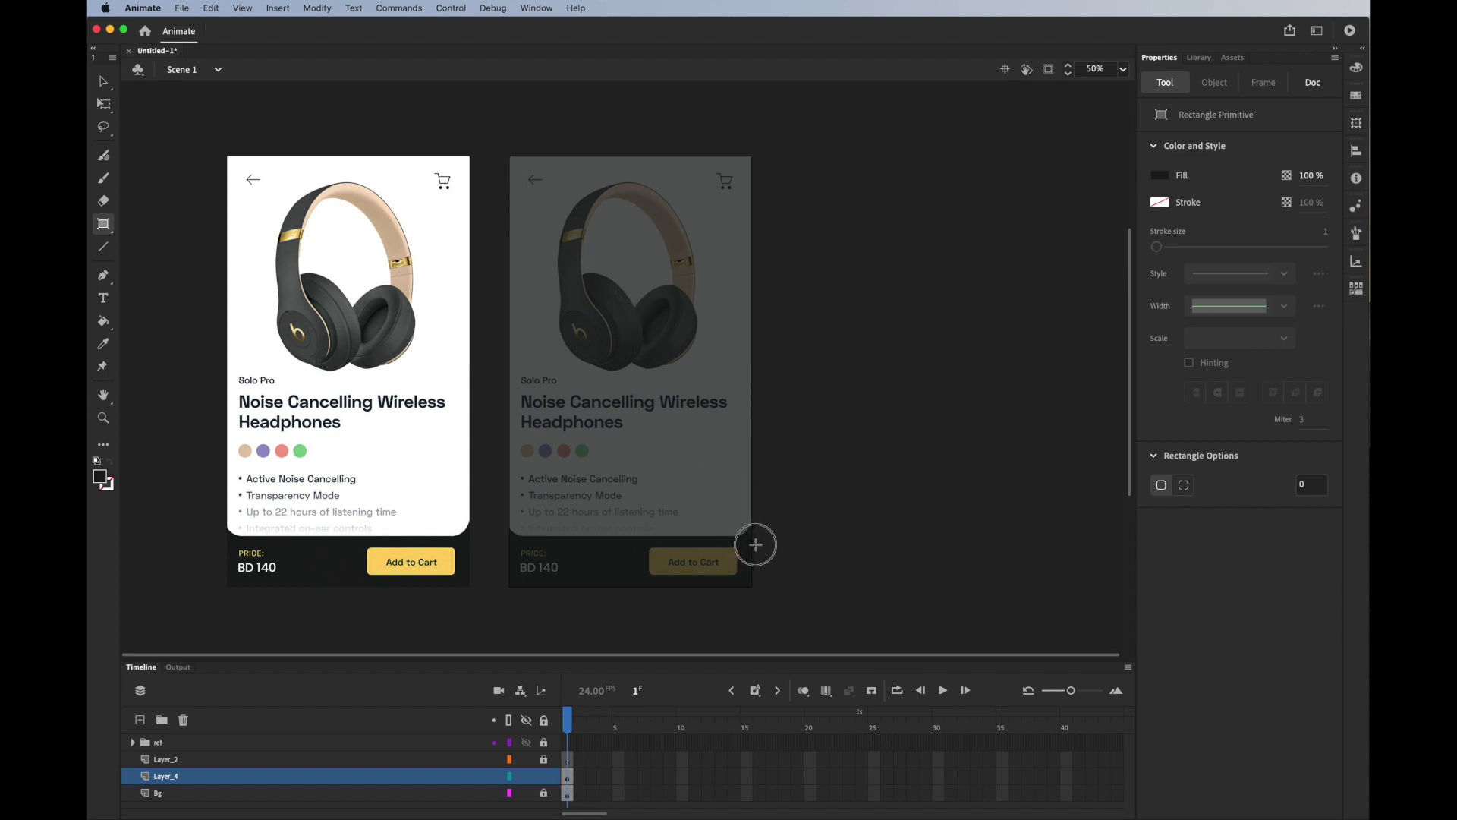
drag(754, 541, 752, 540)
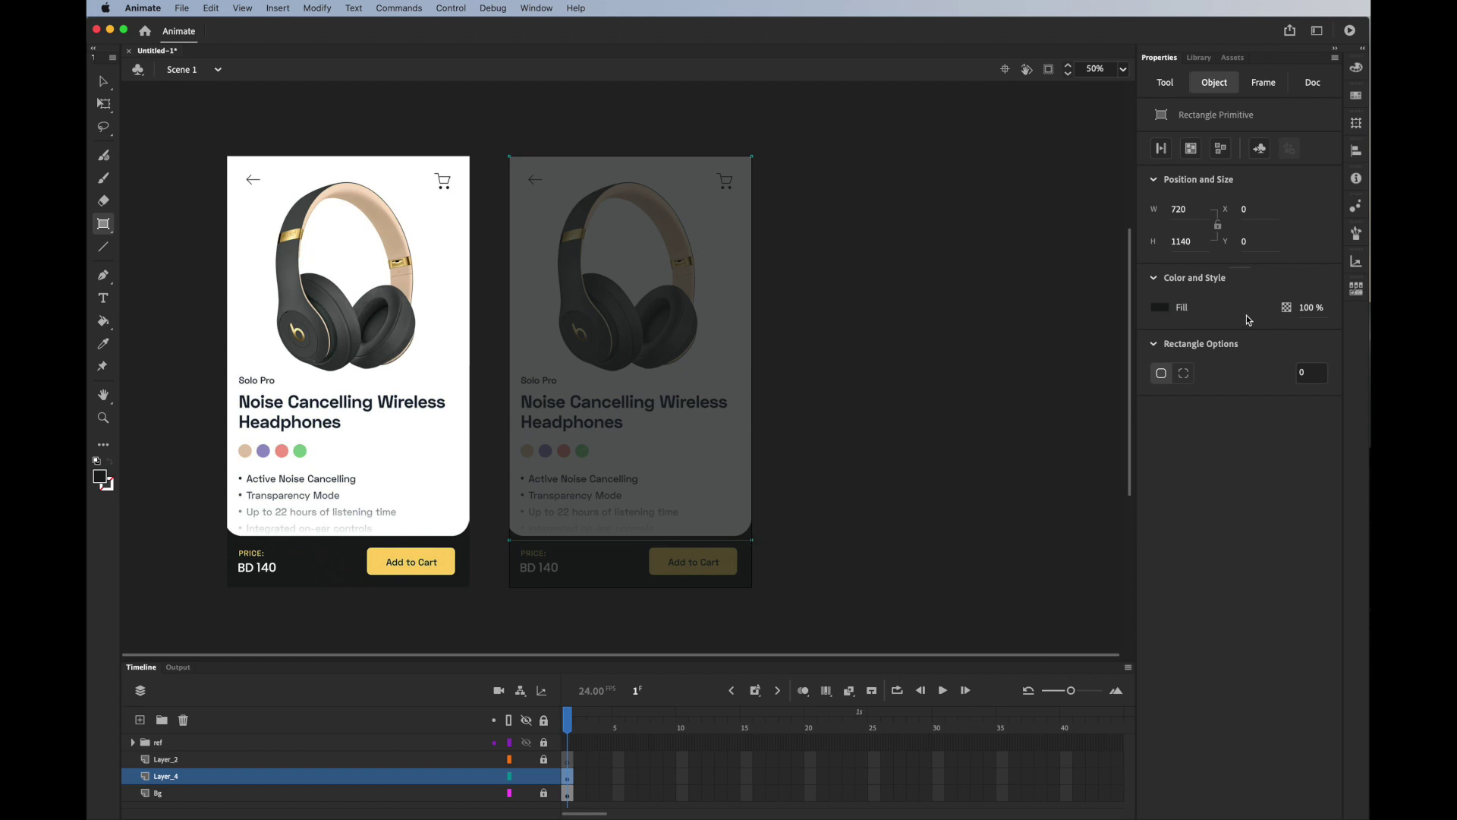
click(103, 82)
click(1160, 307)
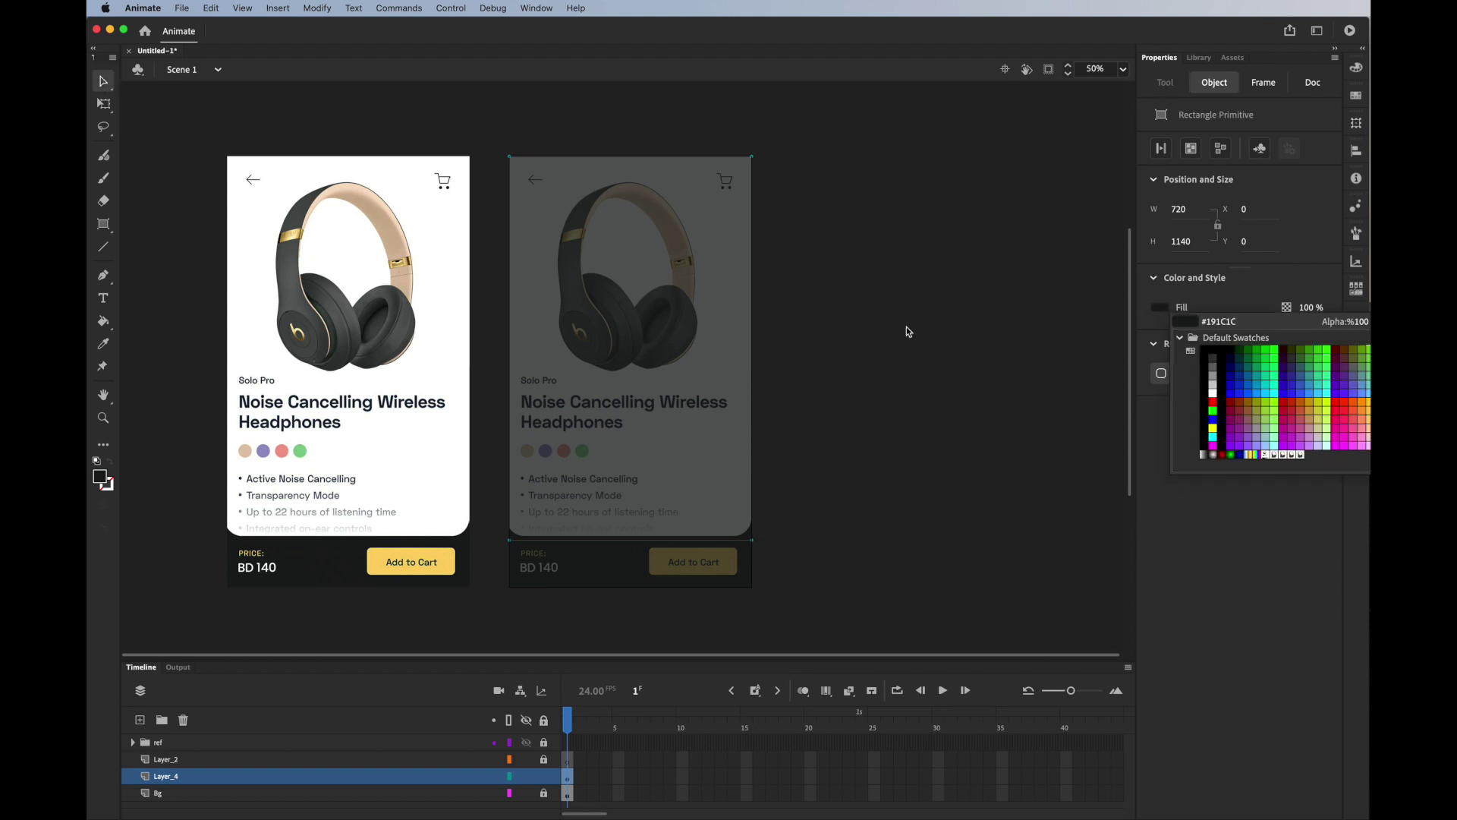
click(454, 311)
click(933, 437)
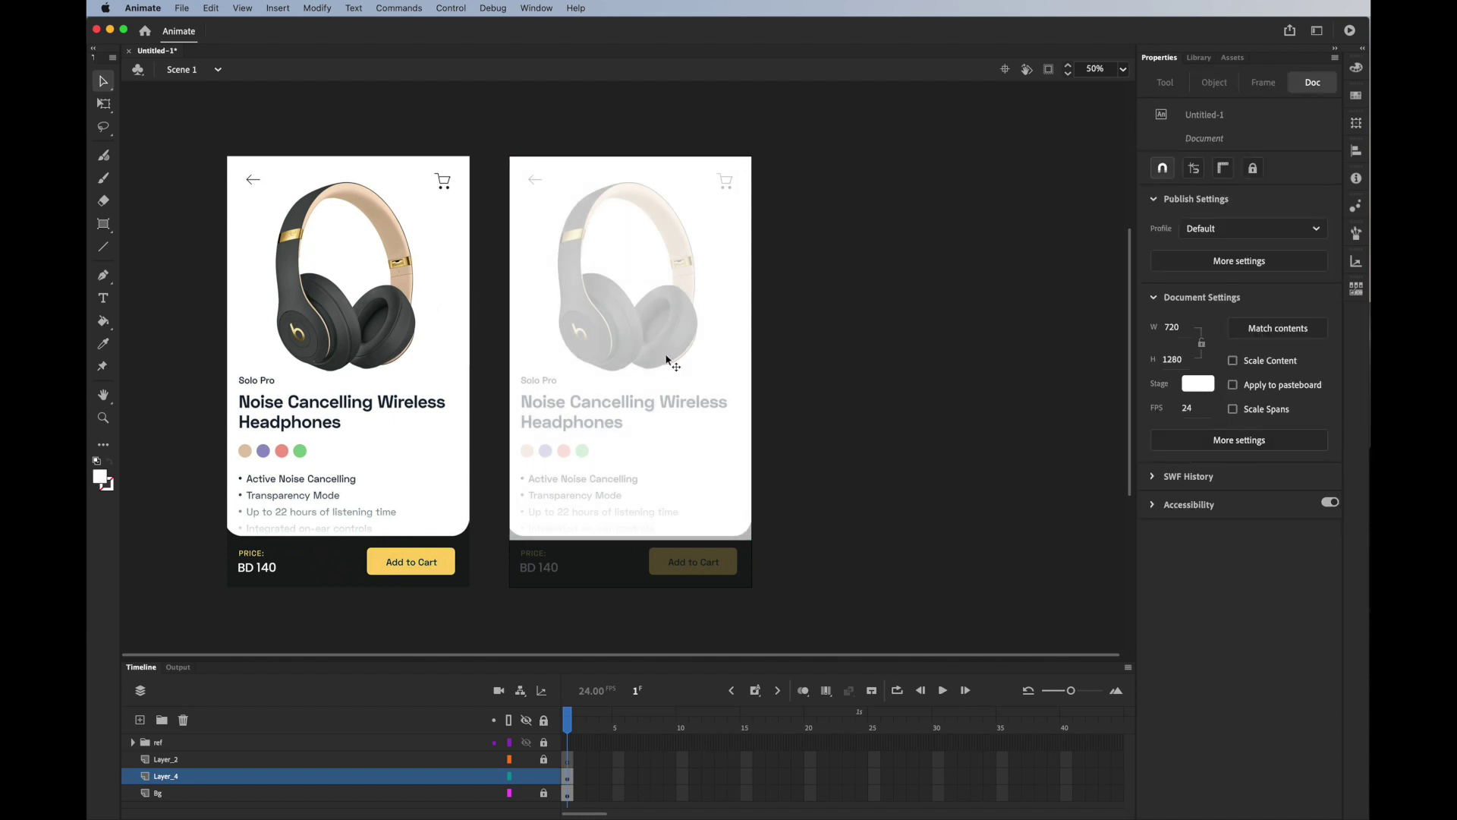
Step: Set the white rectangle's corner radius to 50, then drag it back to 0
click(543, 205)
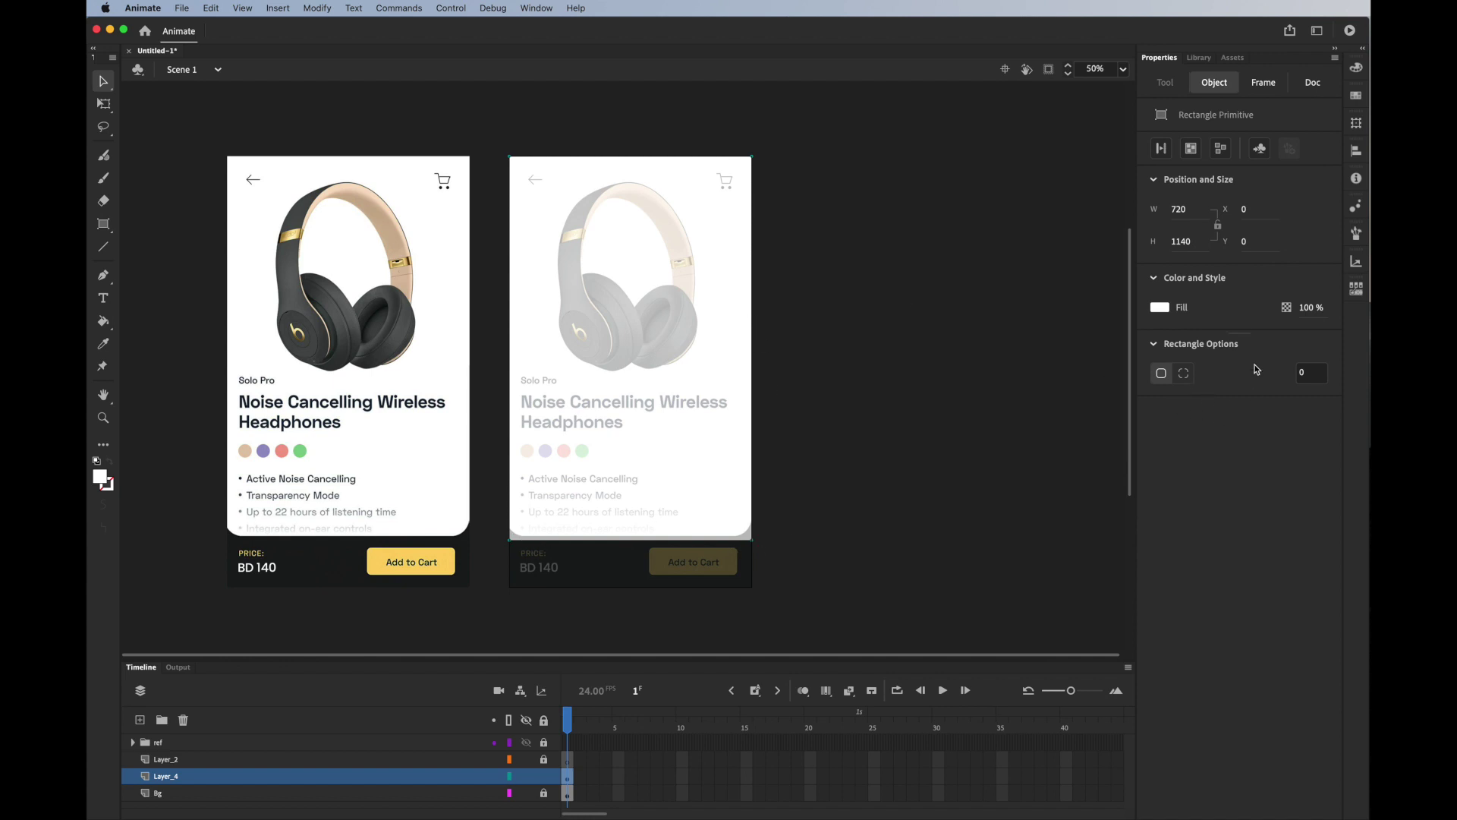
click(1313, 372)
text(50)
key(Return)
drag(1324, 369, 1197, 378)
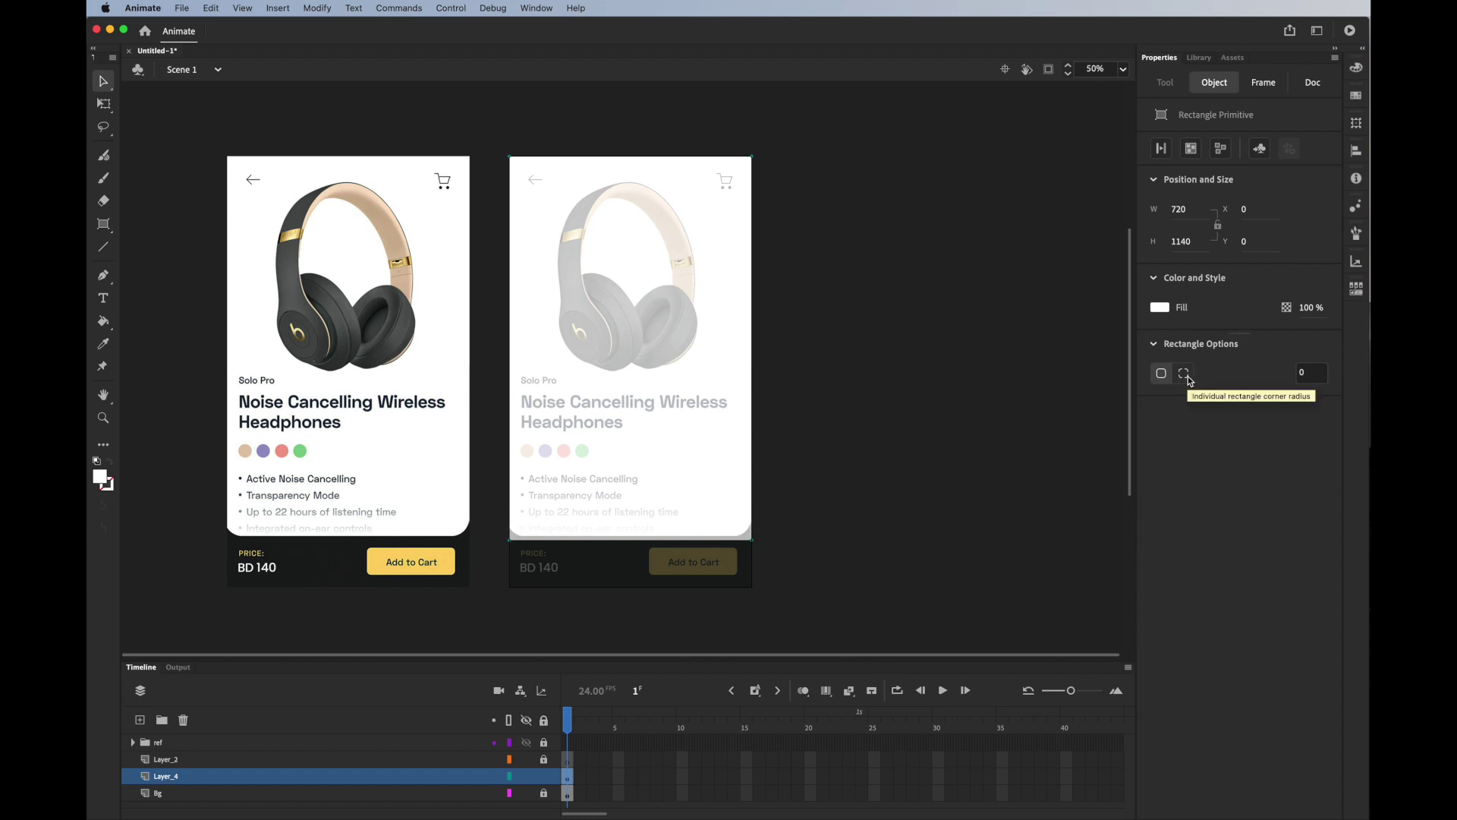
Step: Round only the white rectangle's two bottom corners to a radius of 50
click(1183, 372)
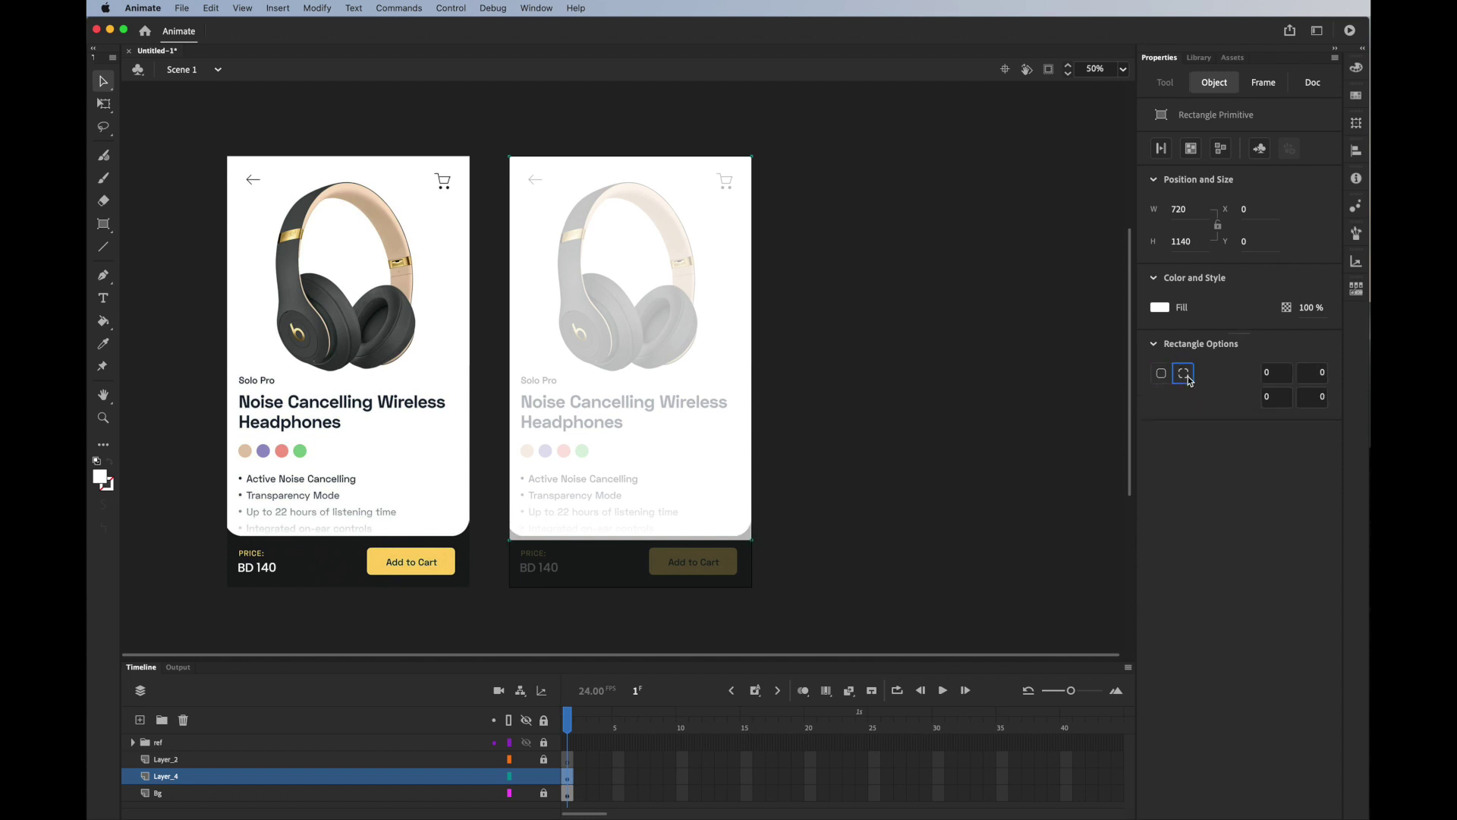
click(1279, 397)
text(60)
key(Return)
click(1284, 399)
text(50)
key(Return)
click(1319, 396)
key(Return)
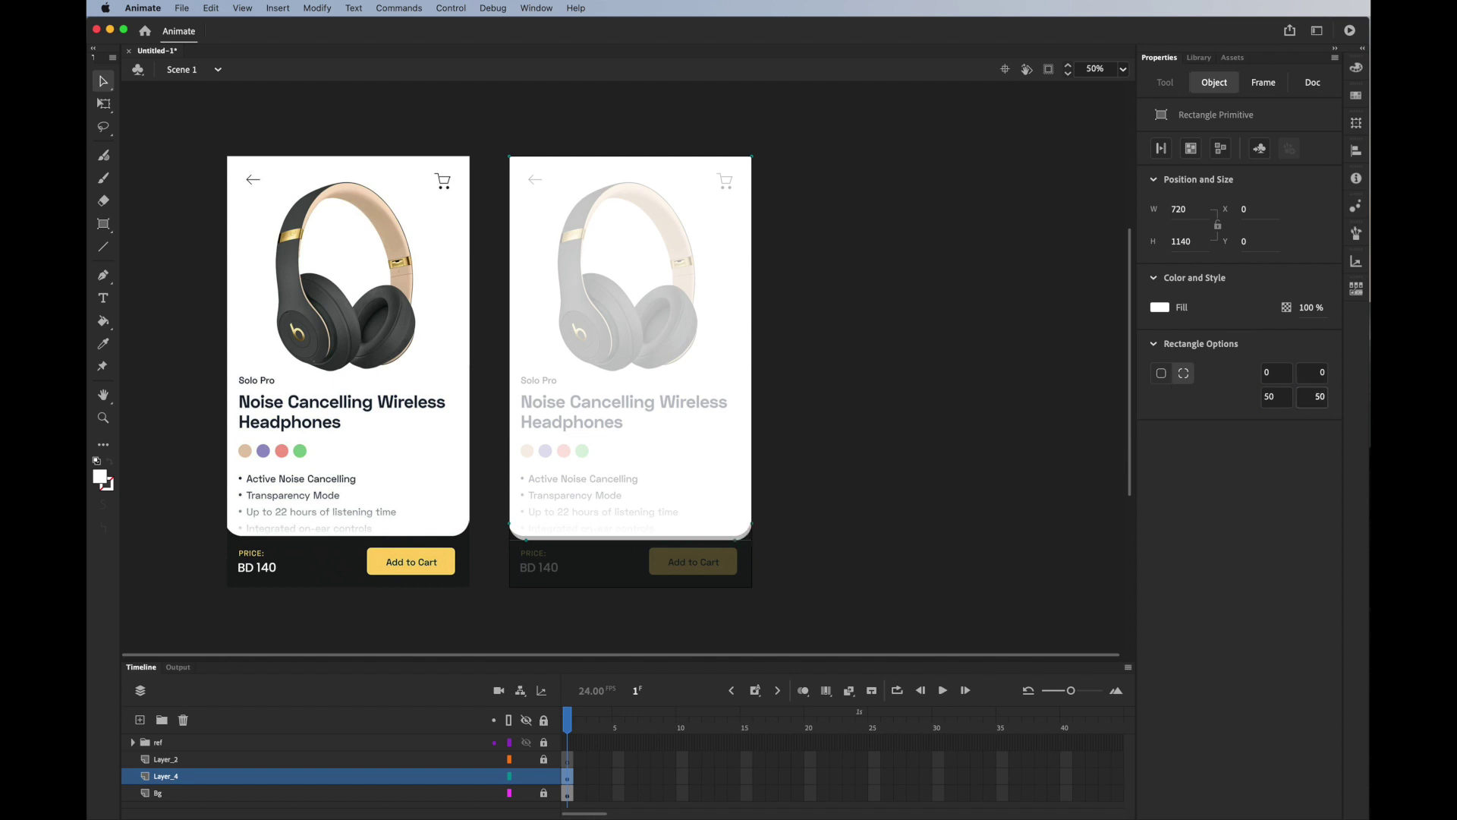
Step: Shorten the white rectangle to 1130 tall by raising its bottom edge
click(103, 103)
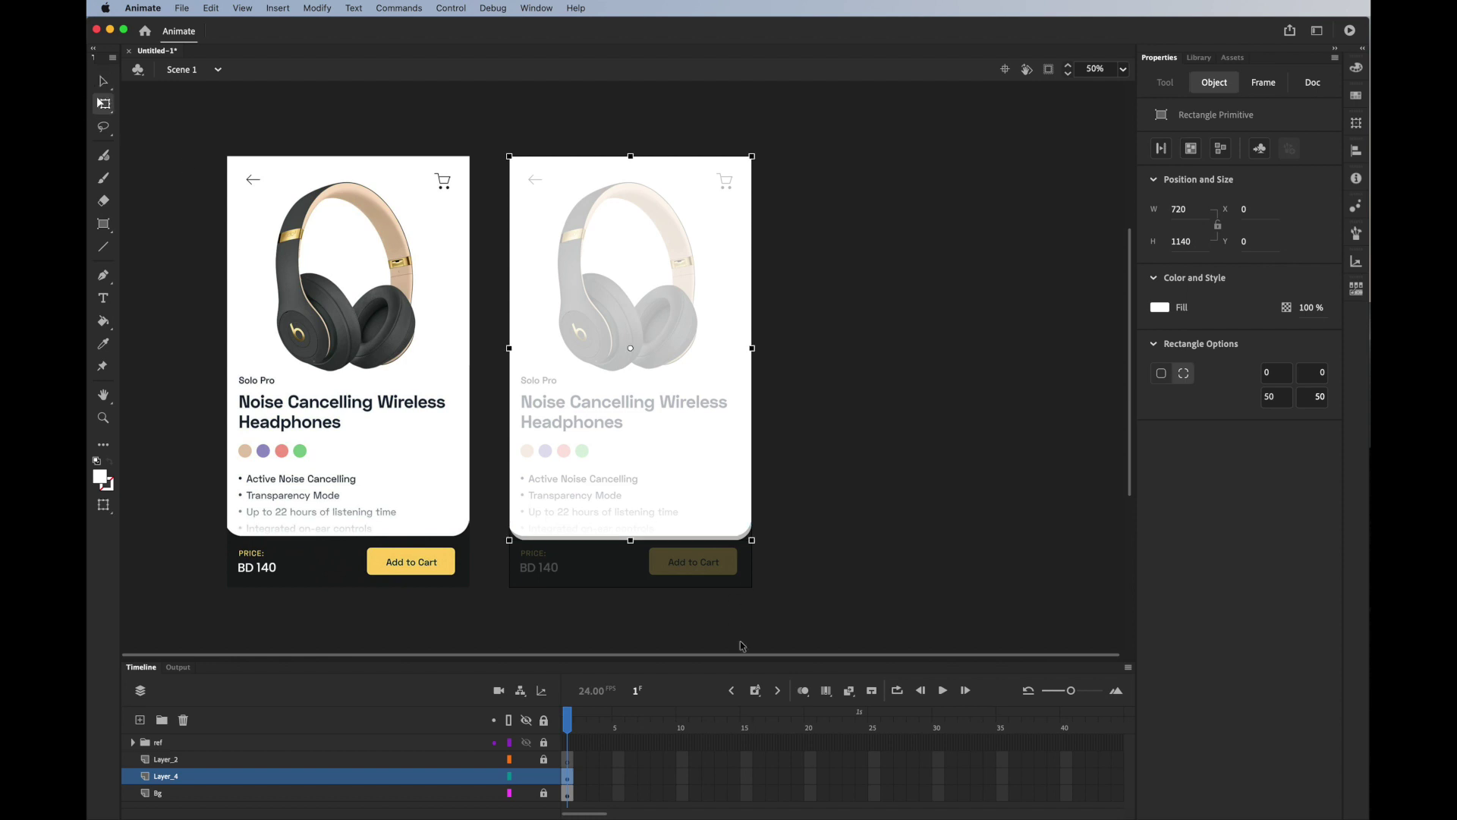
click(629, 542)
drag(629, 542, 629, 538)
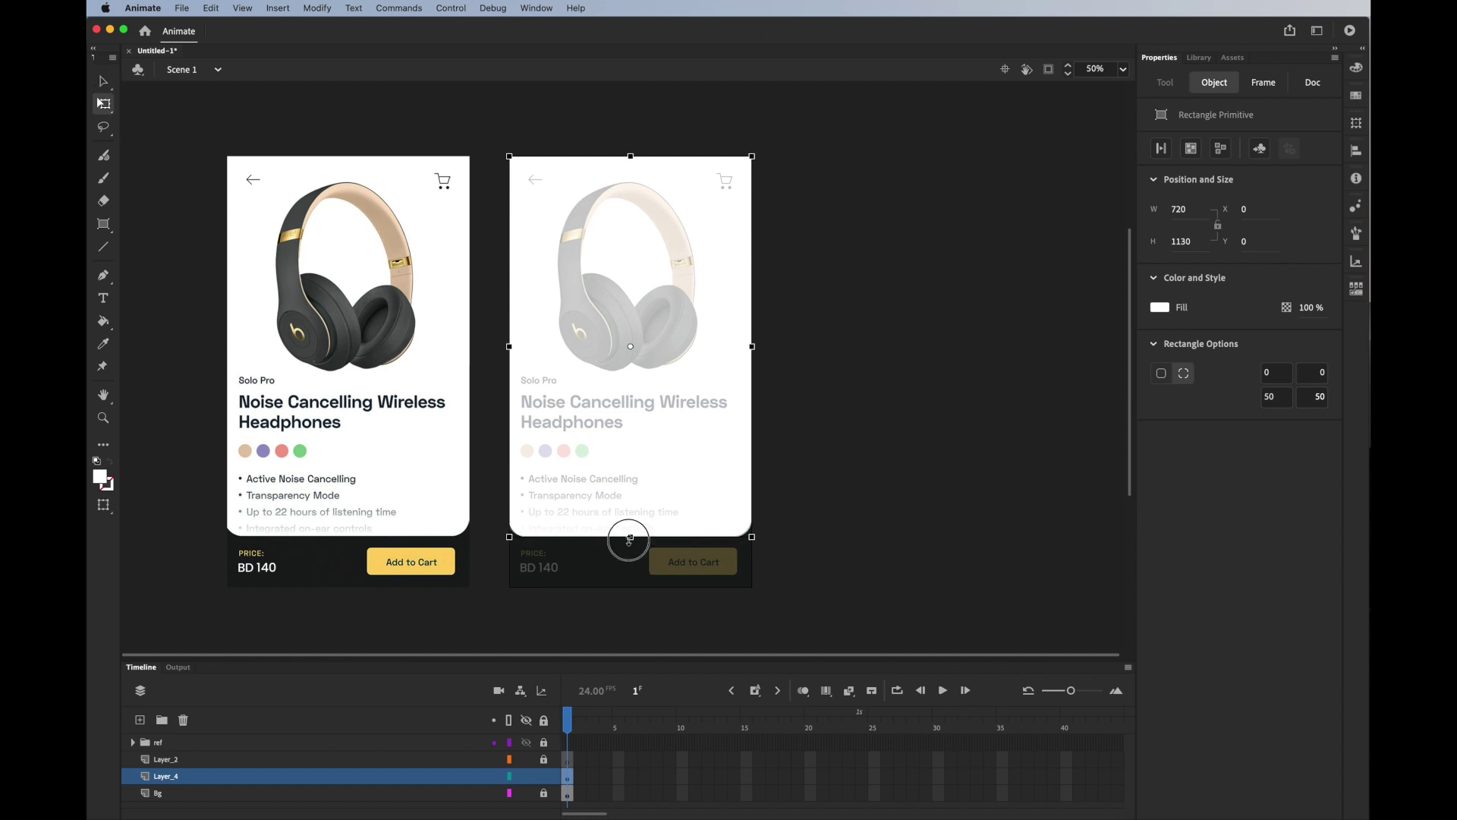
click(922, 548)
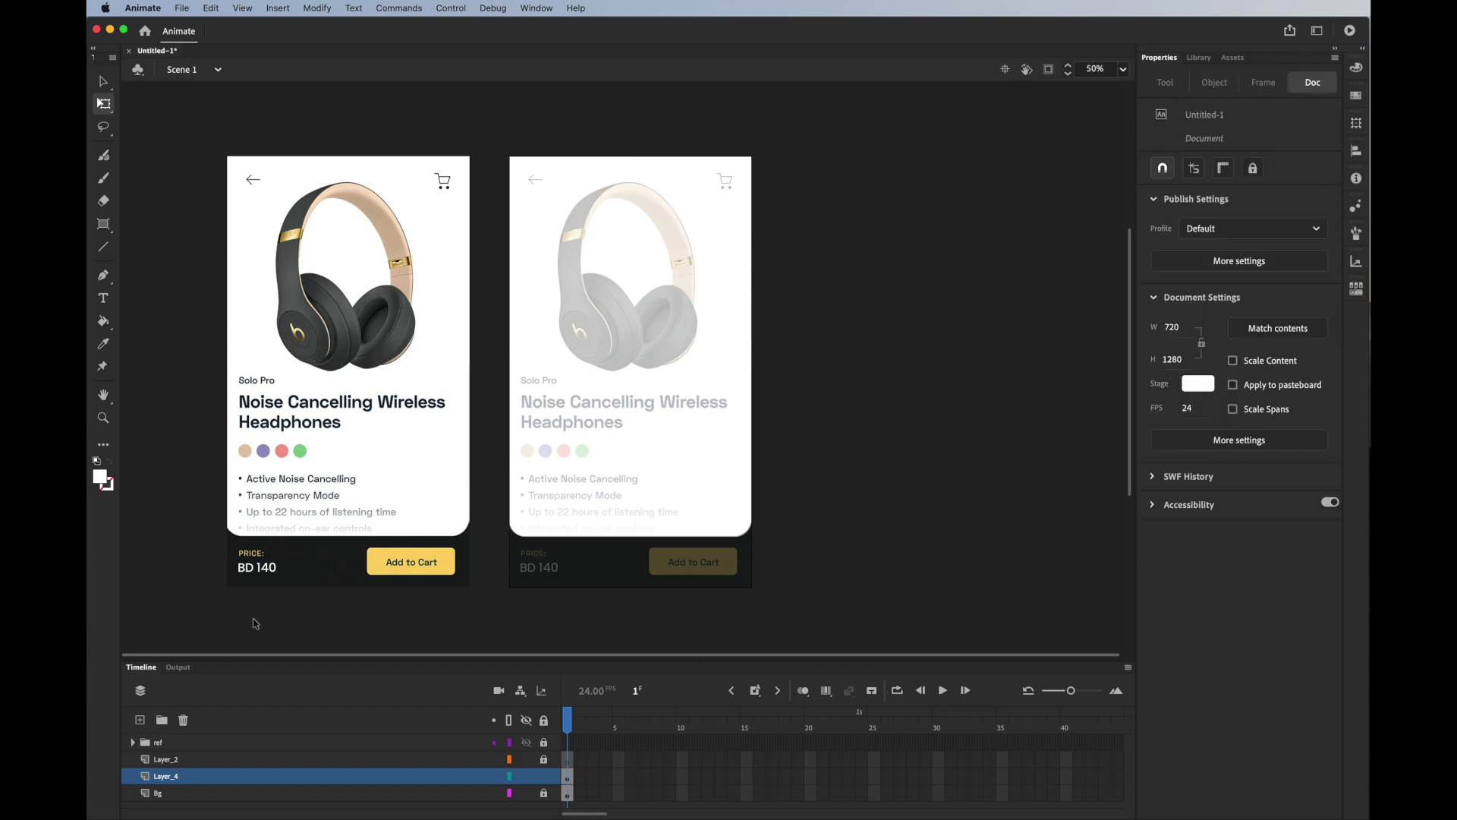
click(672, 291)
Step: Take the white card background off the new layer, place it on Bg, and return to the empty layer
key(Delete)
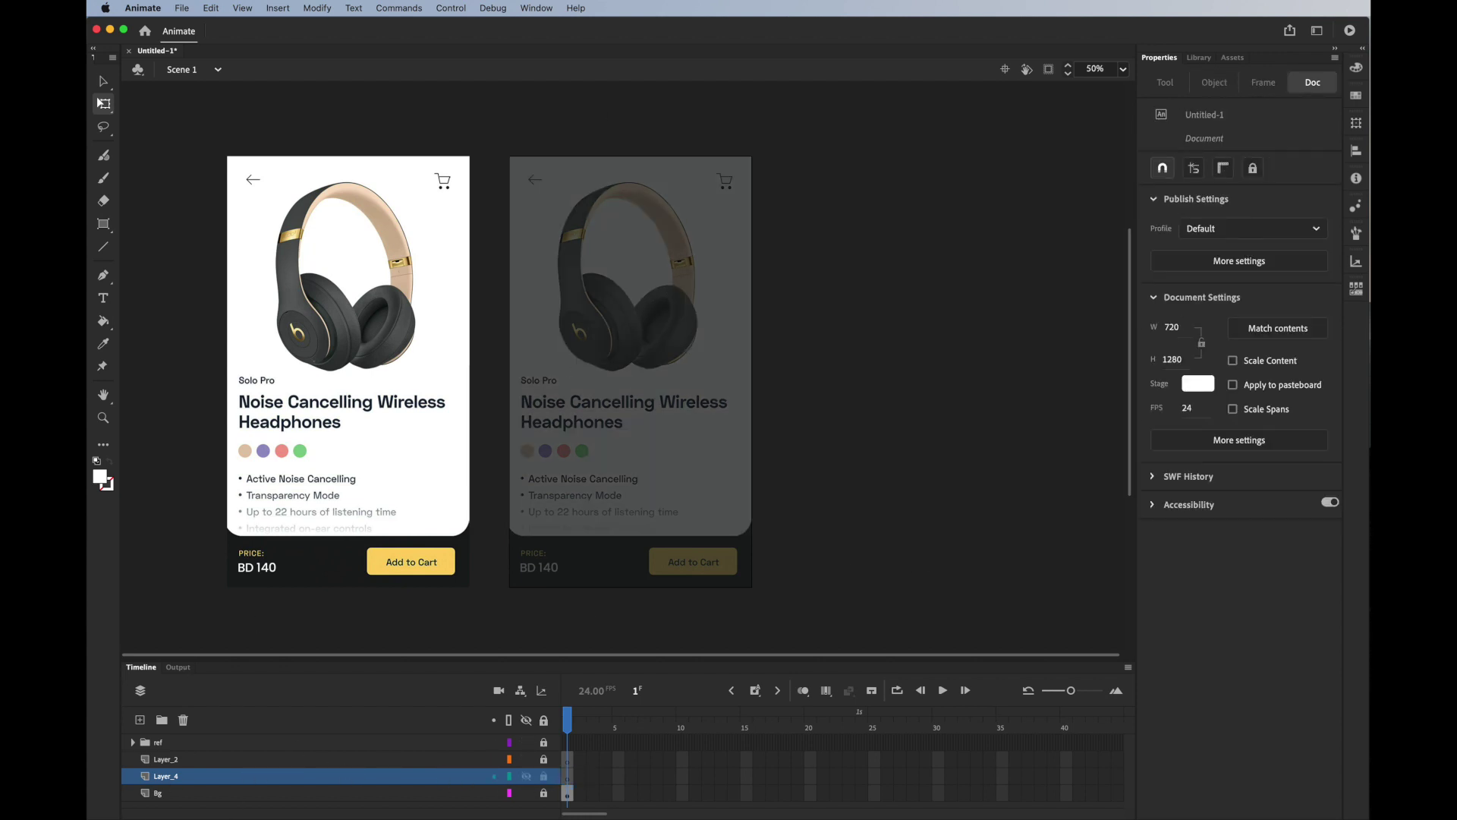
click(167, 794)
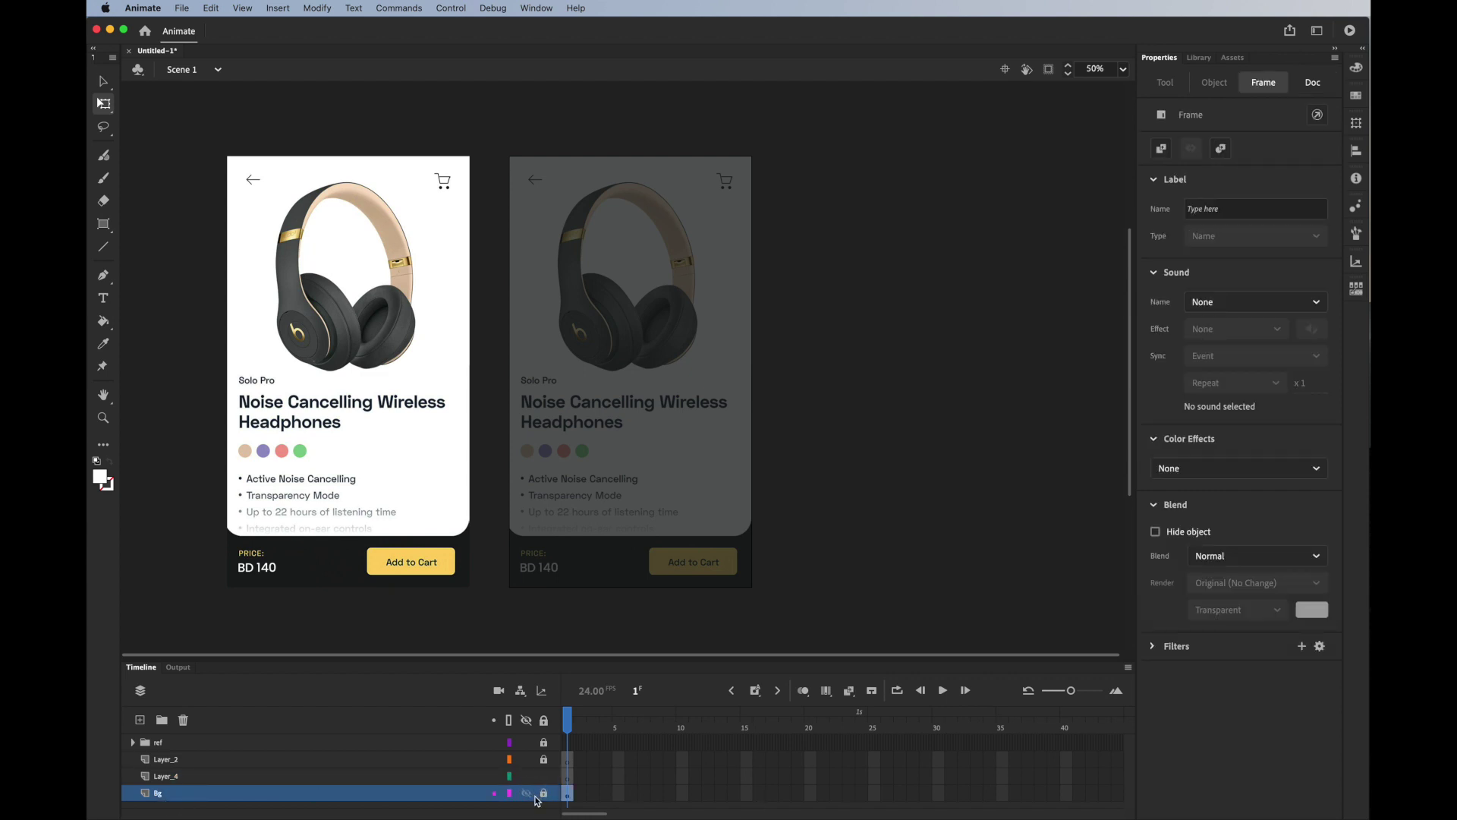
click(630, 346)
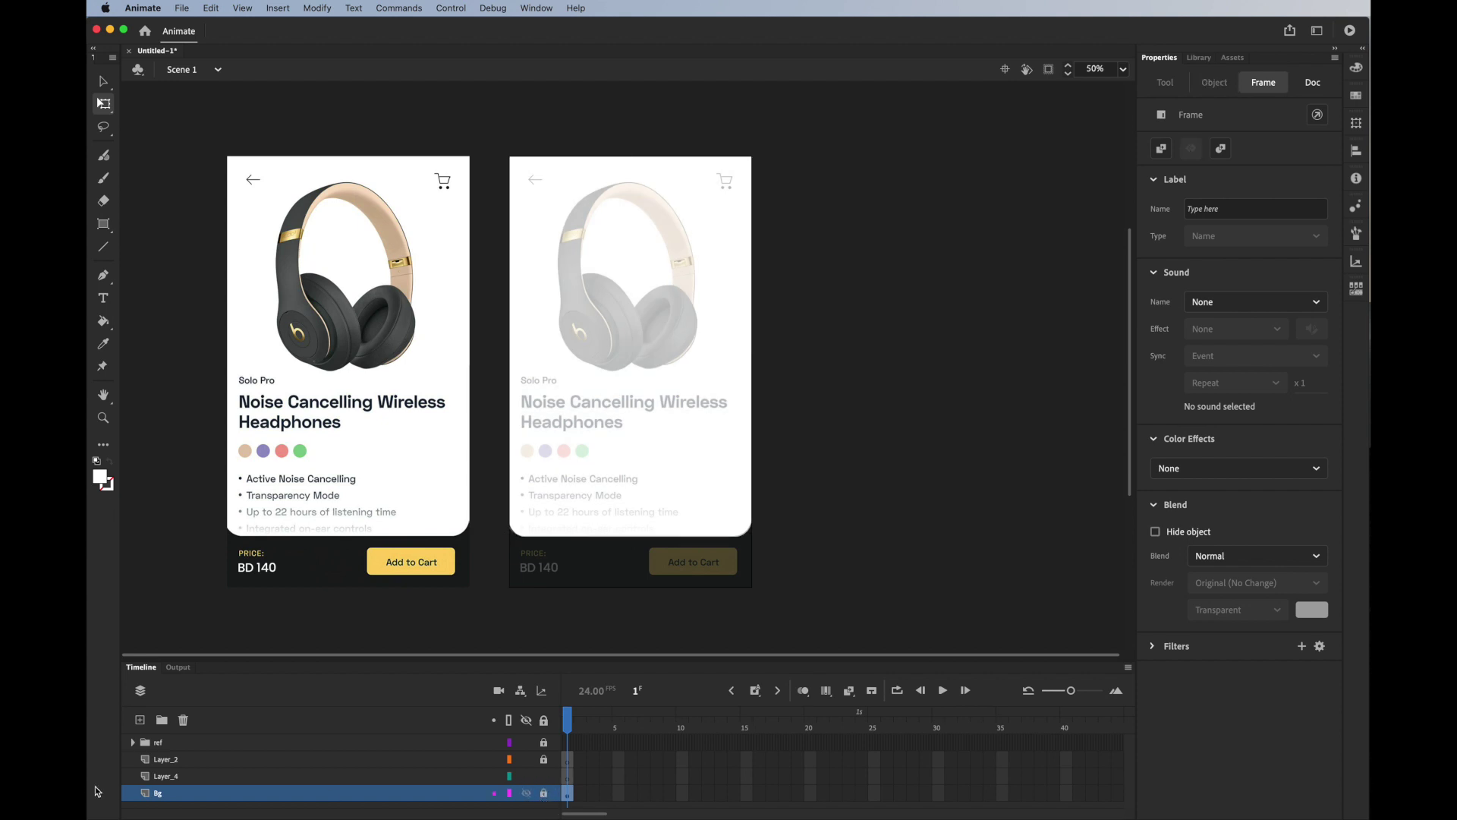
click(173, 780)
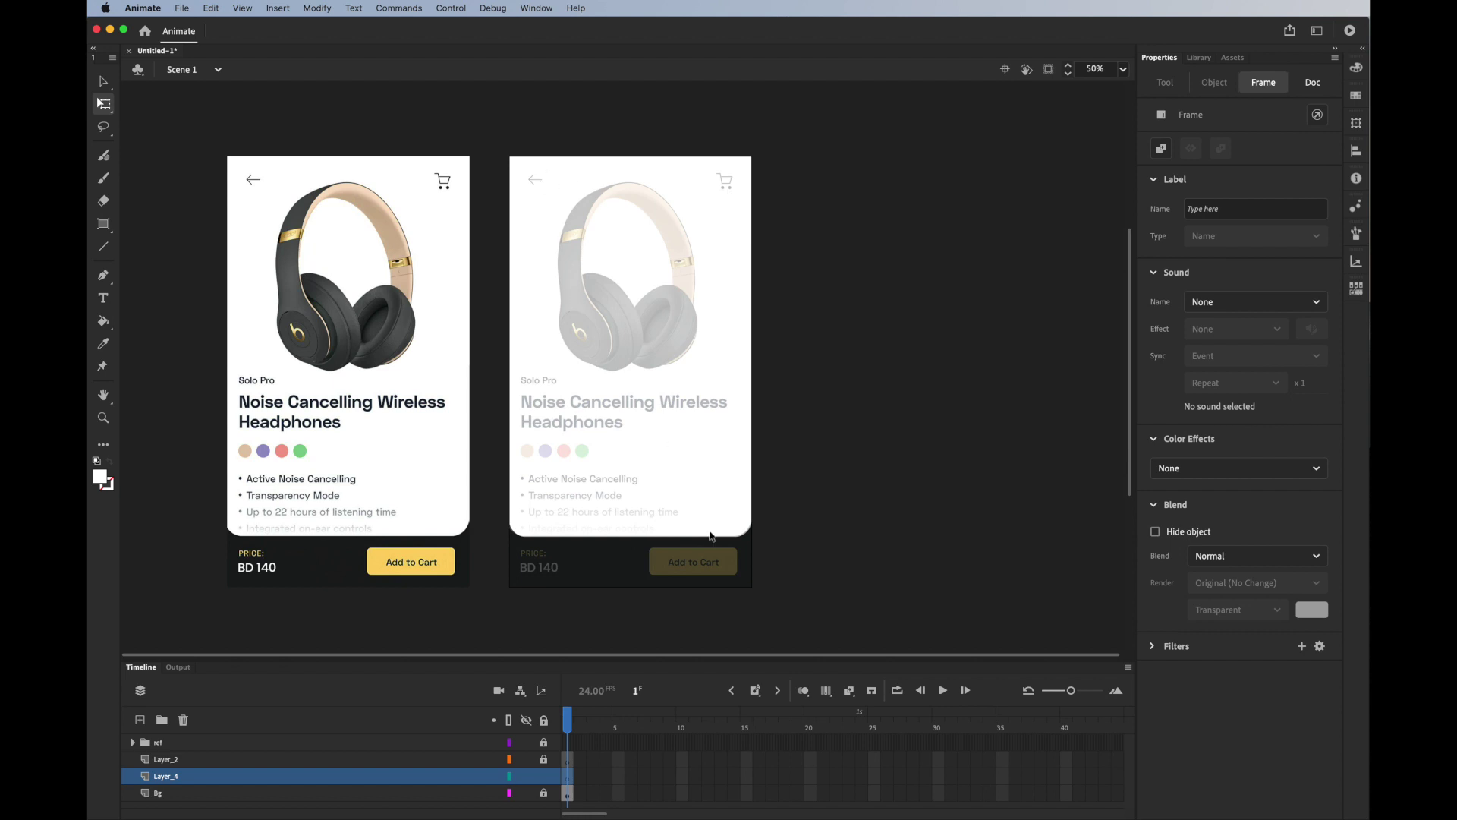
Step: Rename Layer_4 to upper_icons and set the Line tool to black stroke with no fill
double_click(165, 775)
text(up)
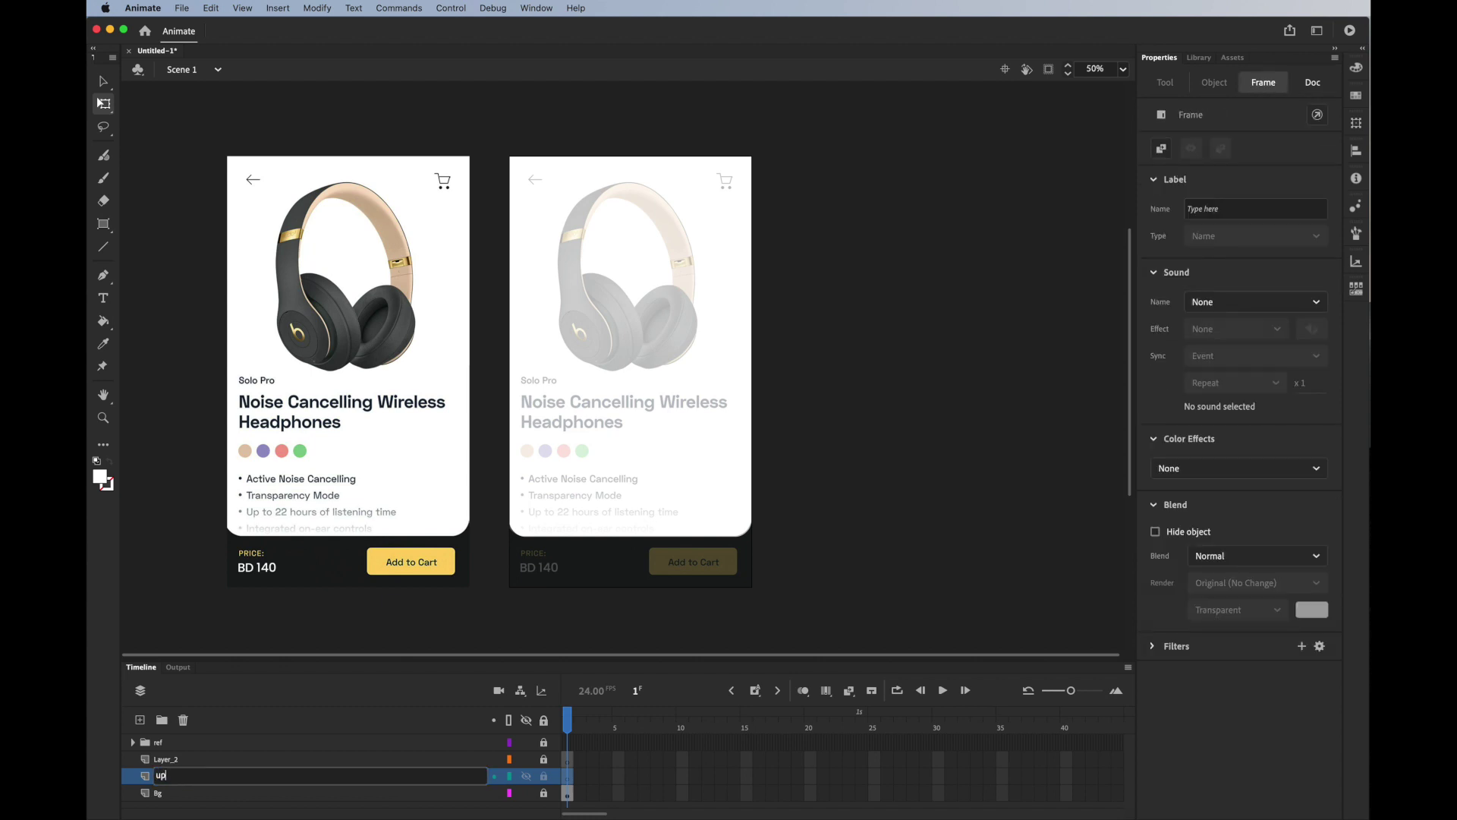
text(per_icons)
key(Return)
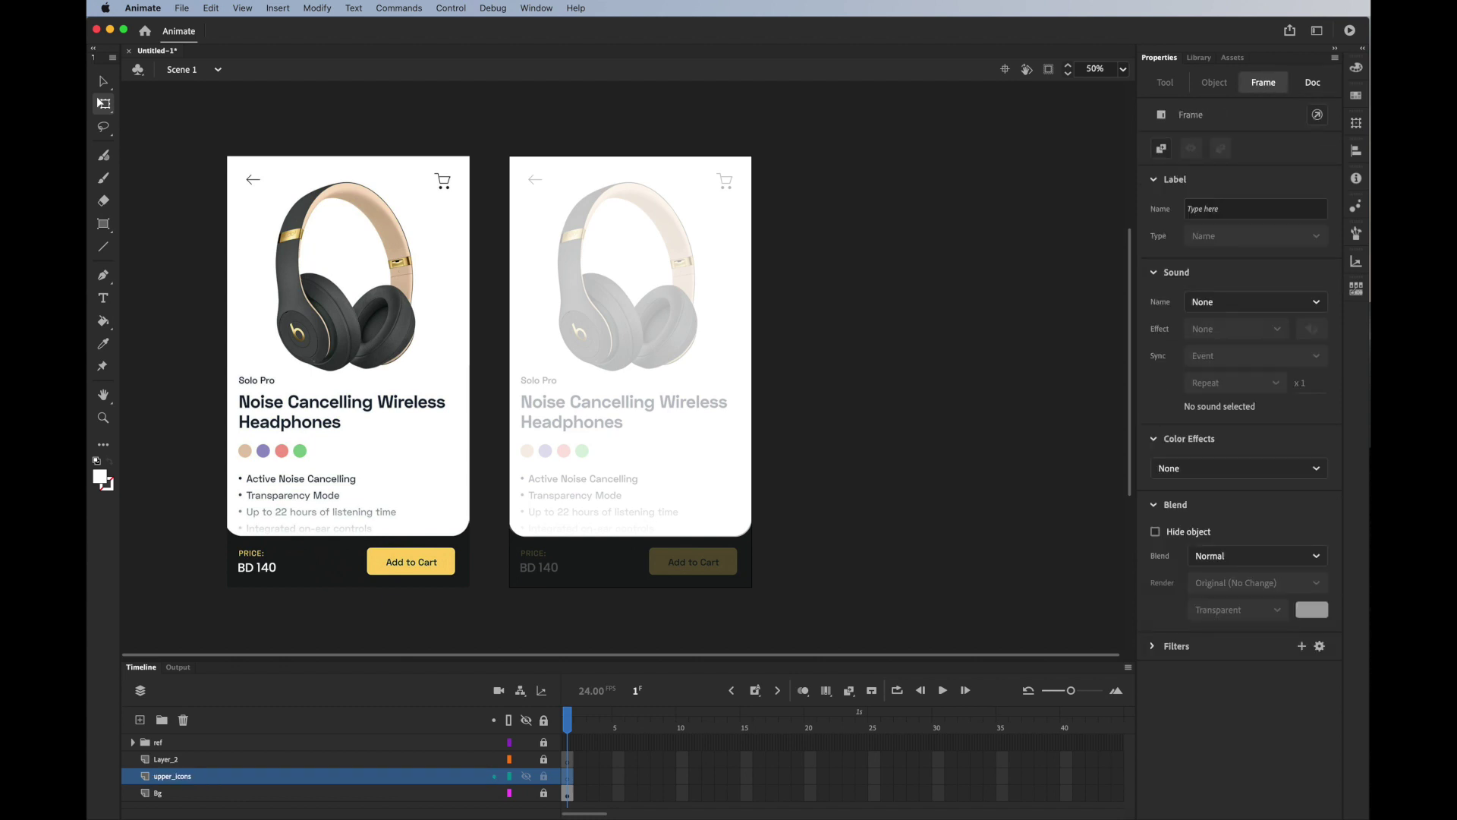
key(super+equal)
key(super+equal)
click(104, 246)
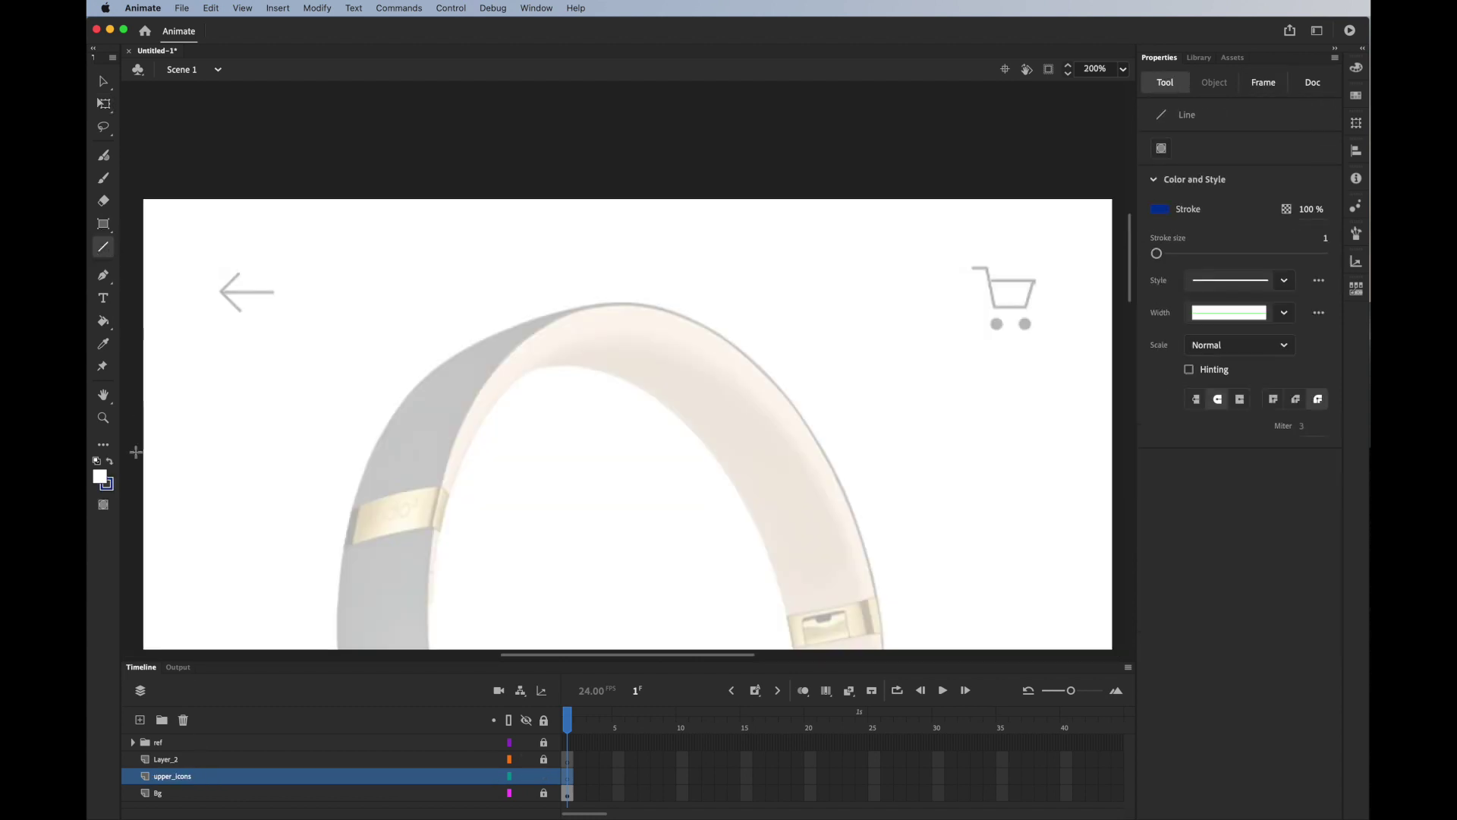
click(106, 484)
click(166, 525)
click(100, 476)
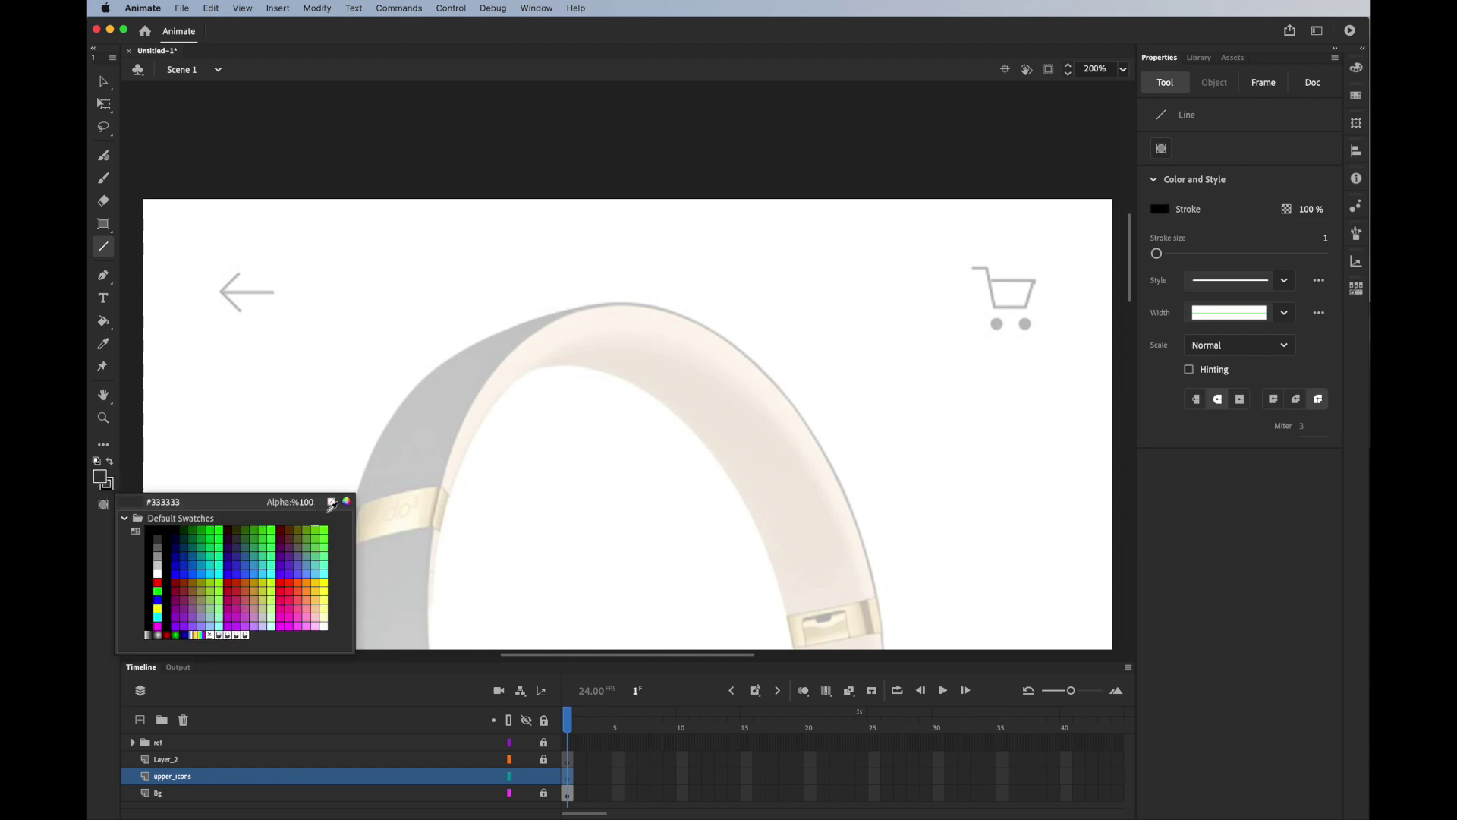
click(332, 502)
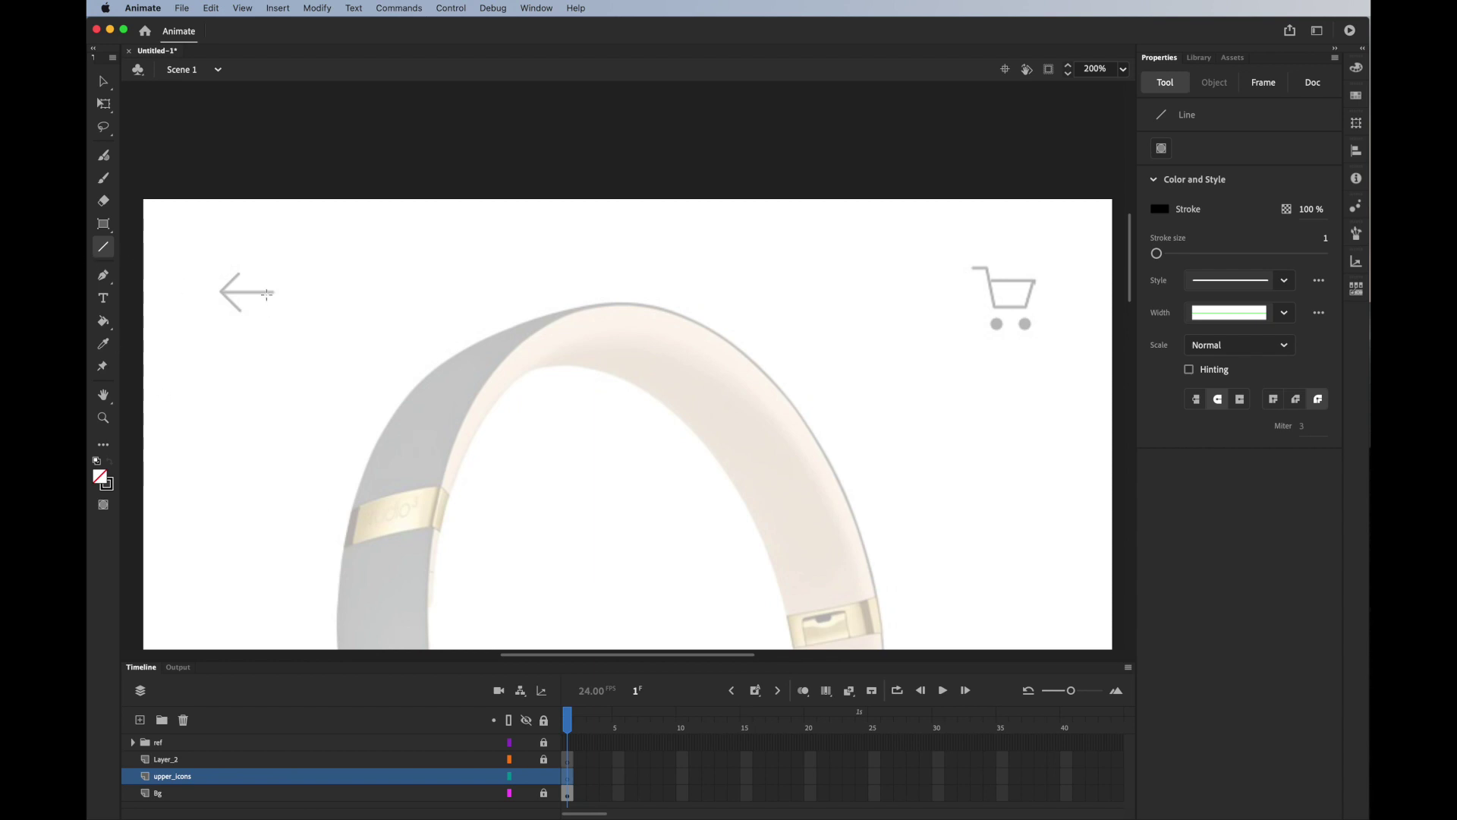
Step: Trace the back arrow's shaft and head in black lines and nudge the shaft into place
drag(274, 292, 220, 292)
key(super+equal)
key(super+equal)
mouse_move(423, 437)
mouse_down()
mouse_move(353, 522)
mouse_move(432, 584)
mouse_up()
click(106, 86)
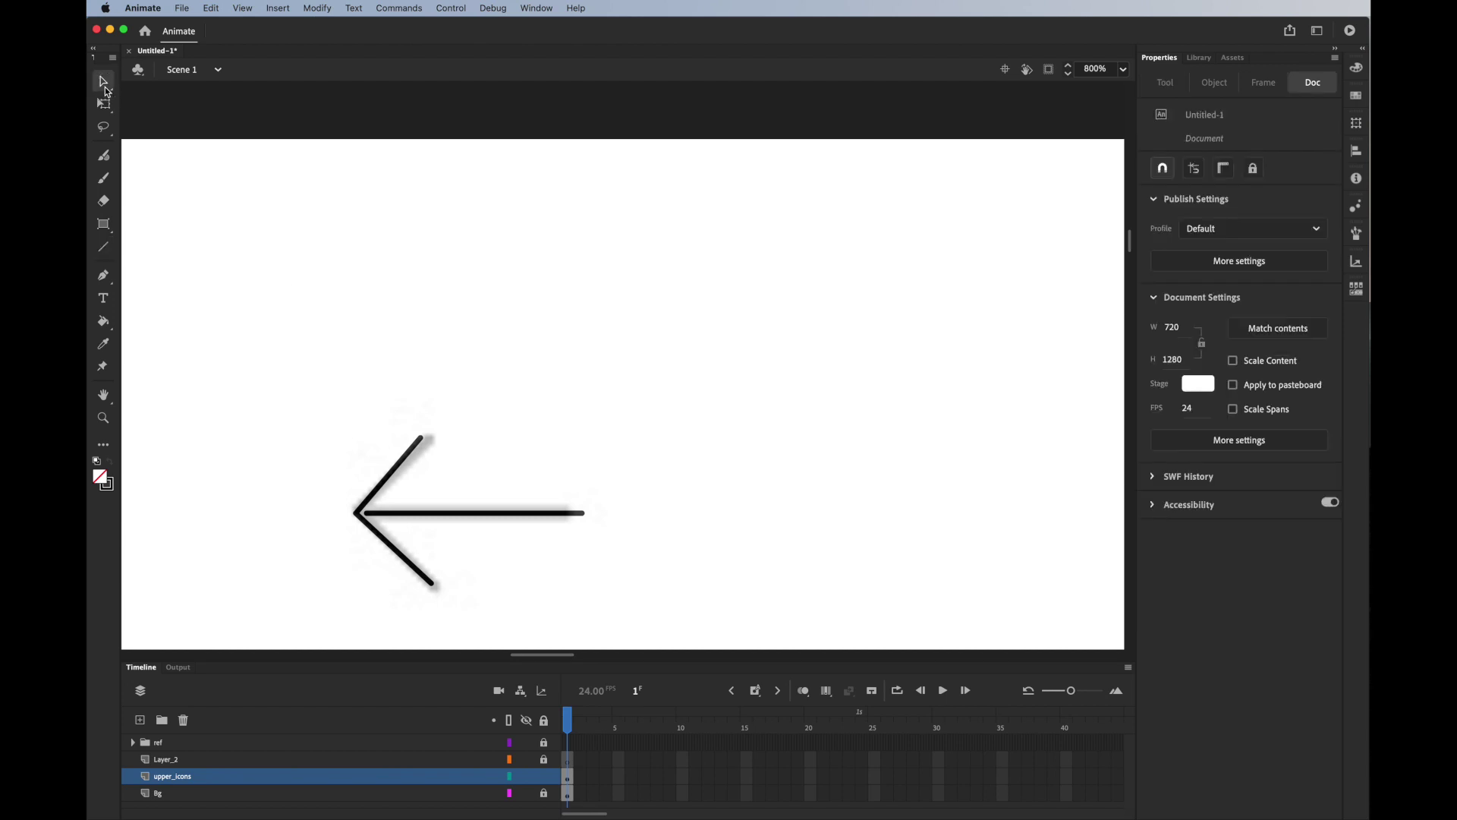
click(464, 515)
key(Left)
key(Left)
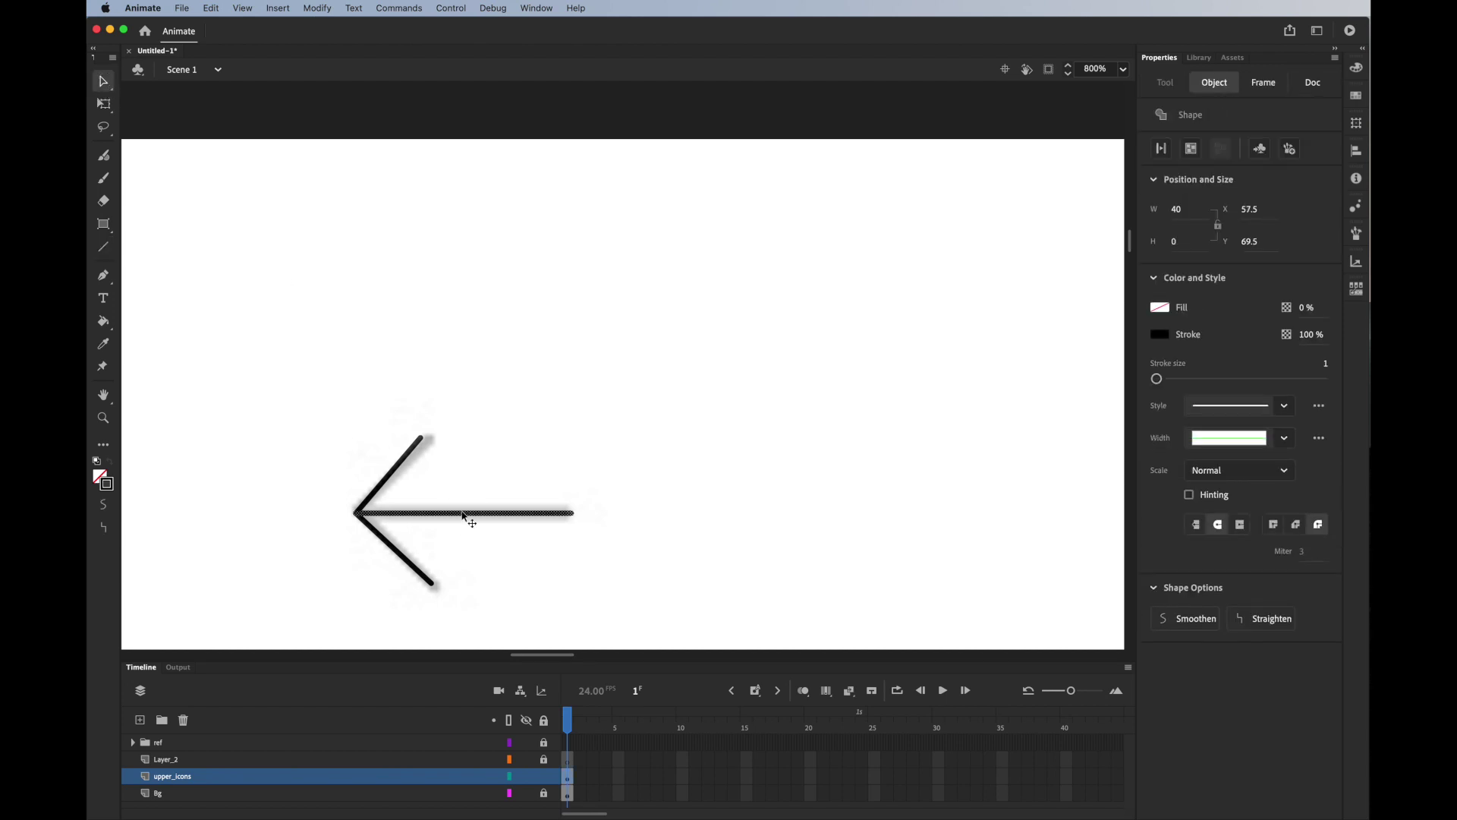
key(Up)
key(Down)
click(652, 389)
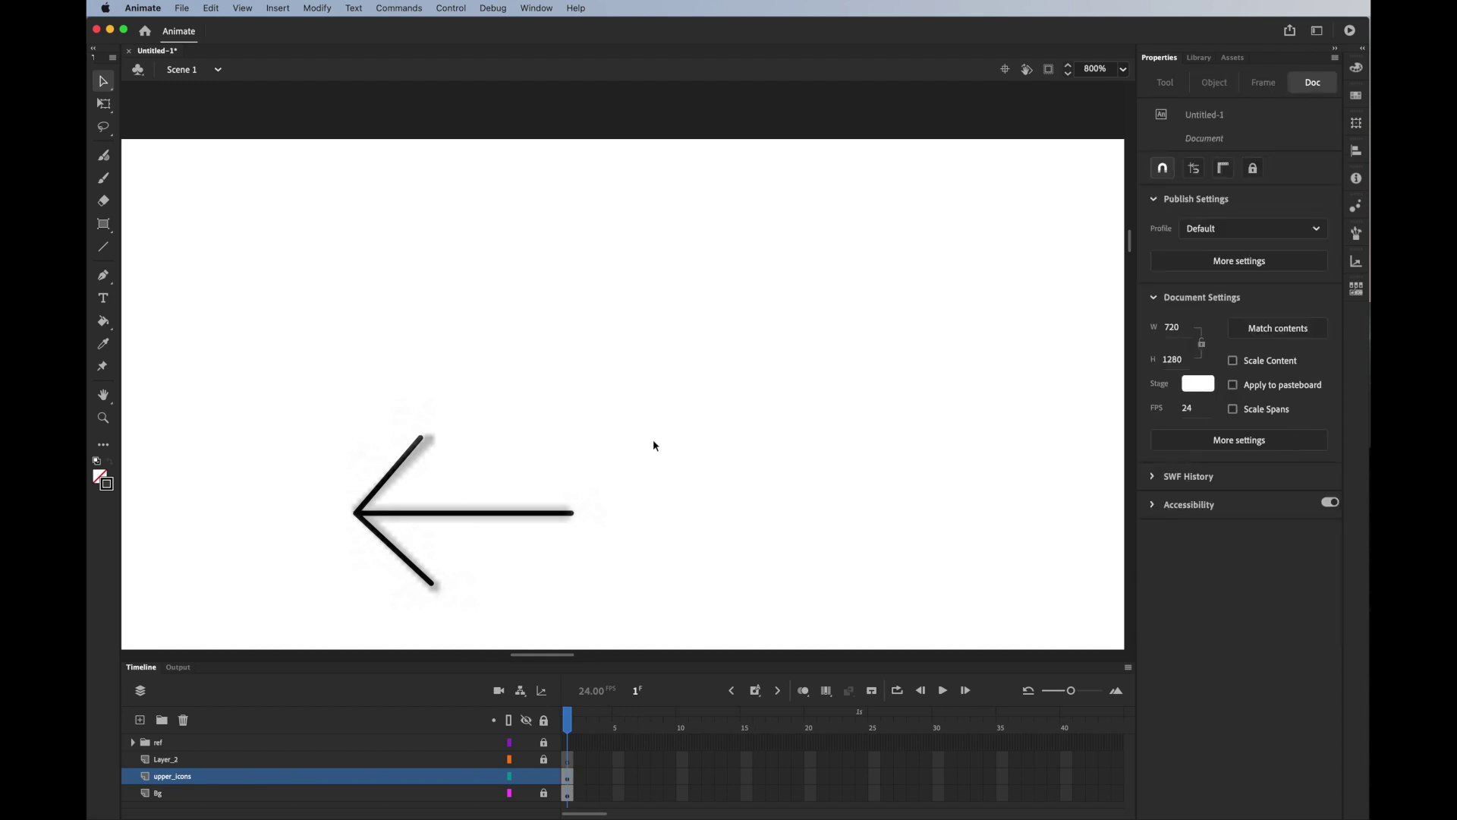
key(super+a)
Step: Thicken the back arrow's strokes to 3 and trace the cart's handle and basket in black lines
click(1161, 354)
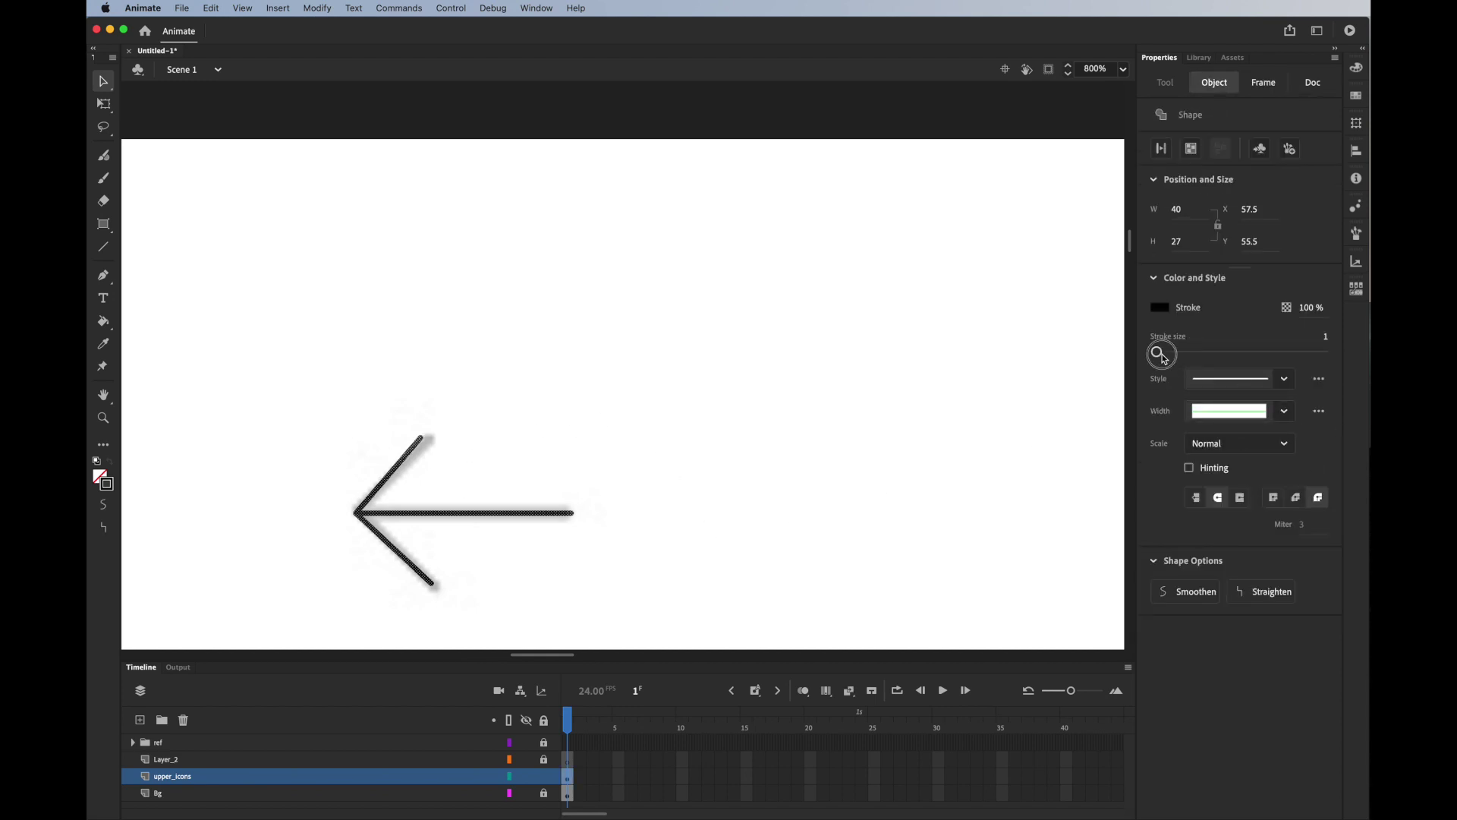
drag(1163, 358, 1166, 359)
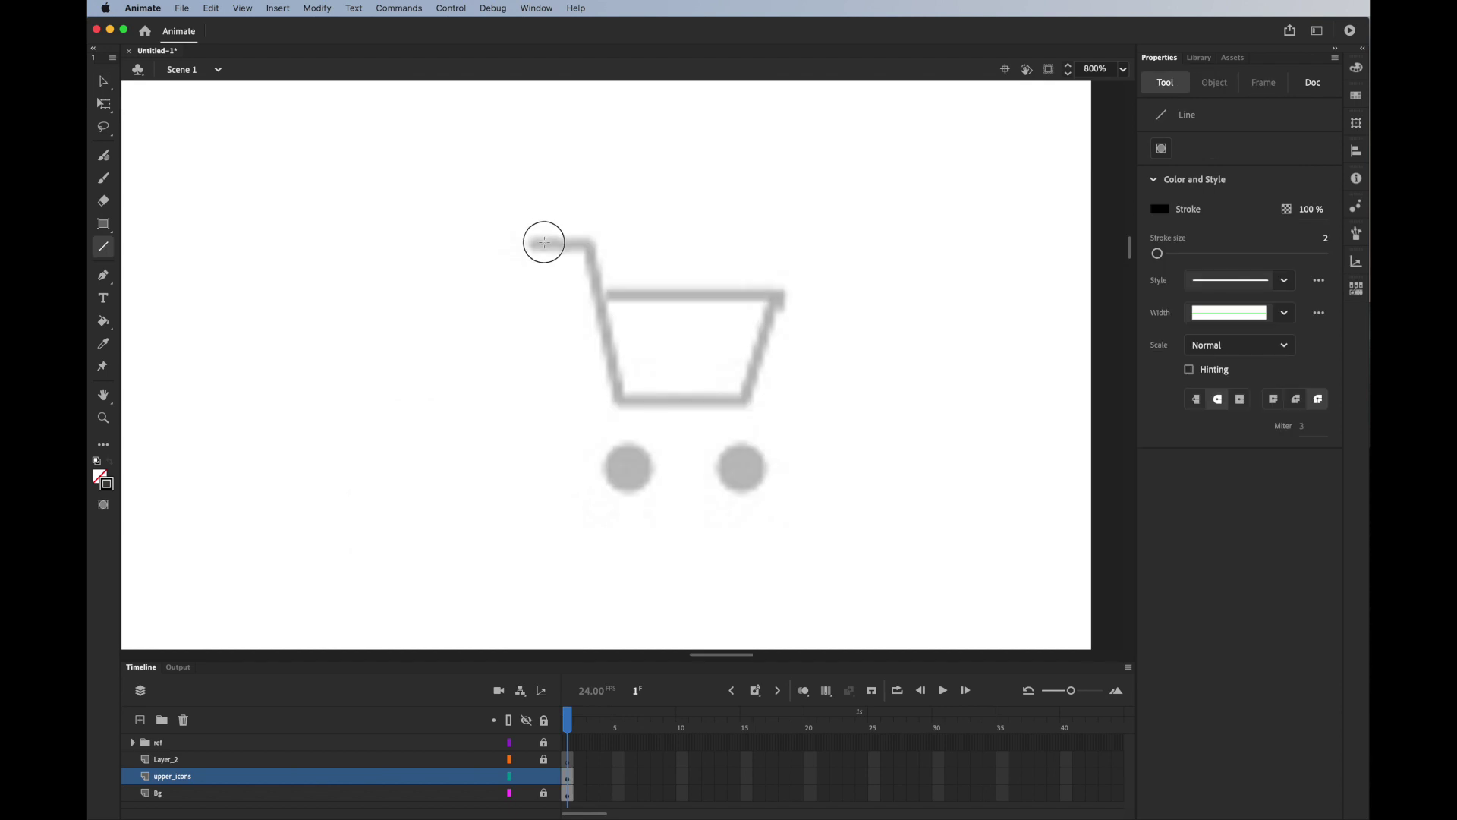
mouse_move(524, 236)
mouse_down()
mouse_move(590, 243)
mouse_move(624, 398)
mouse_move(743, 405)
mouse_move(784, 289)
mouse_move(613, 287)
mouse_up()
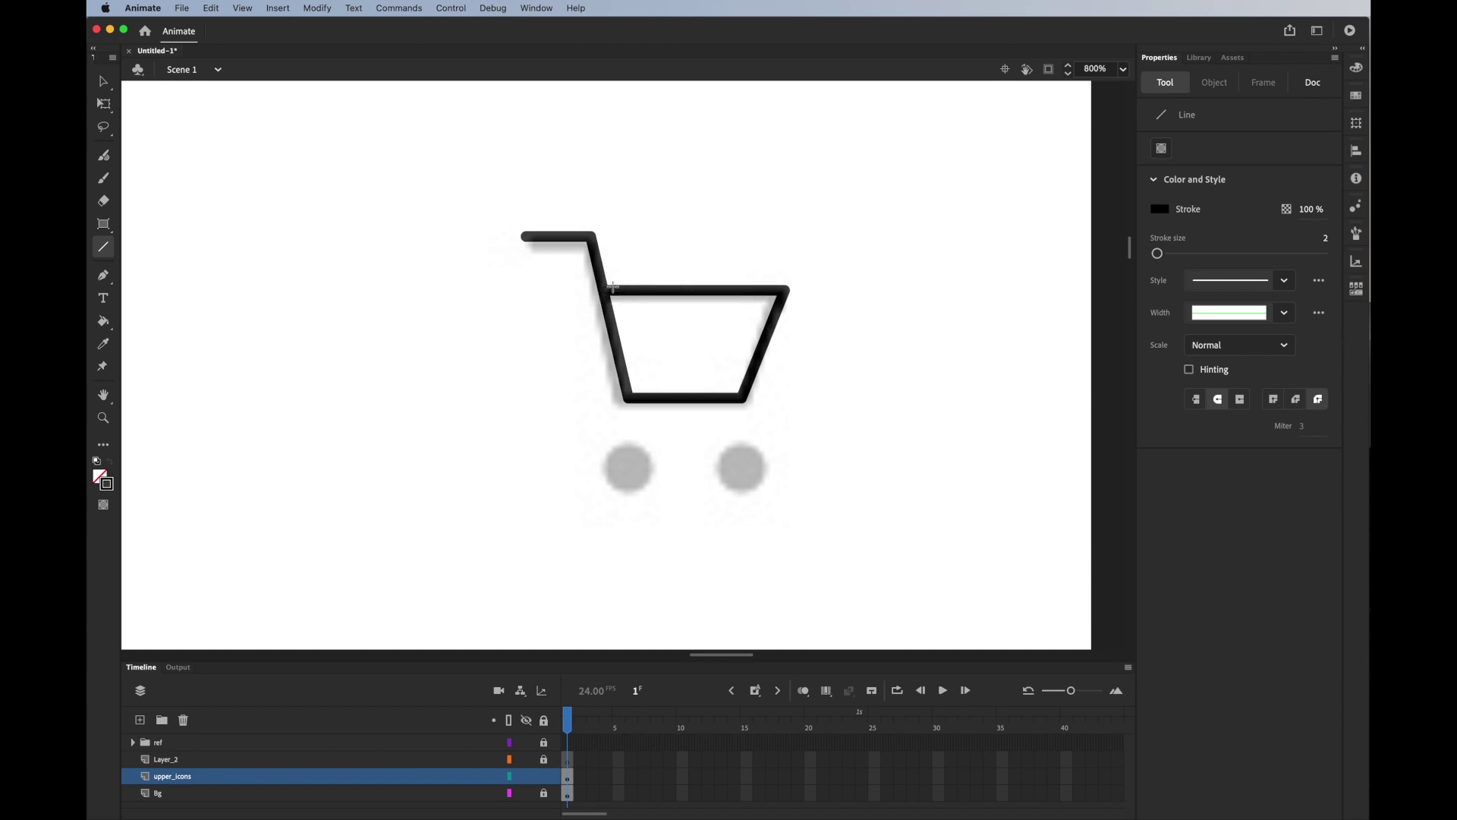
drag(103, 223, 143, 267)
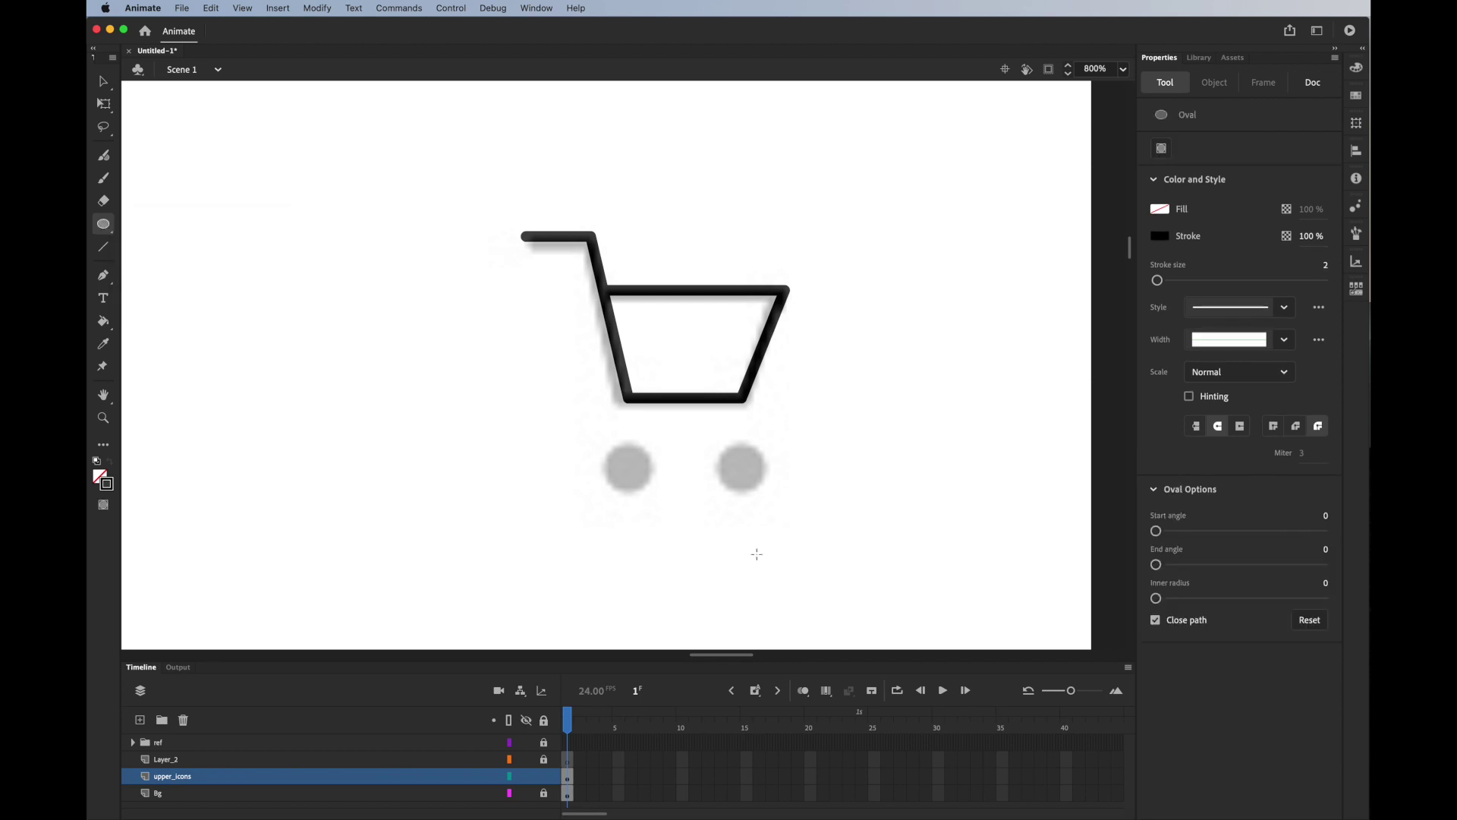
Step: Make a solid black 8 × 8 left wheel without outline and copy it to X 650, Y 89
mouse_move(603, 447)
mouse_down()
mouse_move(667, 504)
mouse_move(647, 488)
mouse_up()
click(647, 487)
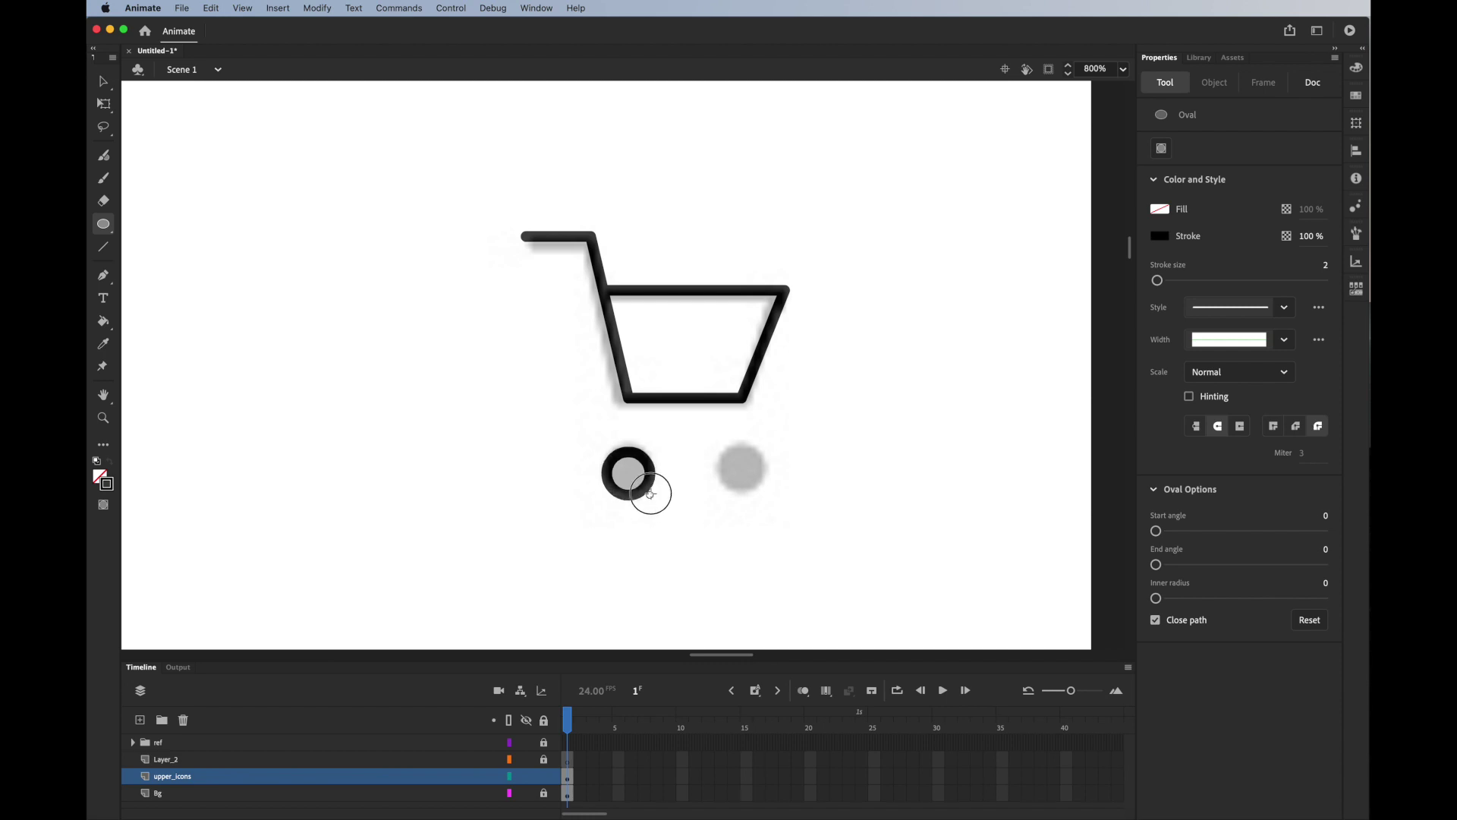
click(1160, 208)
click(1211, 257)
click(103, 321)
click(629, 480)
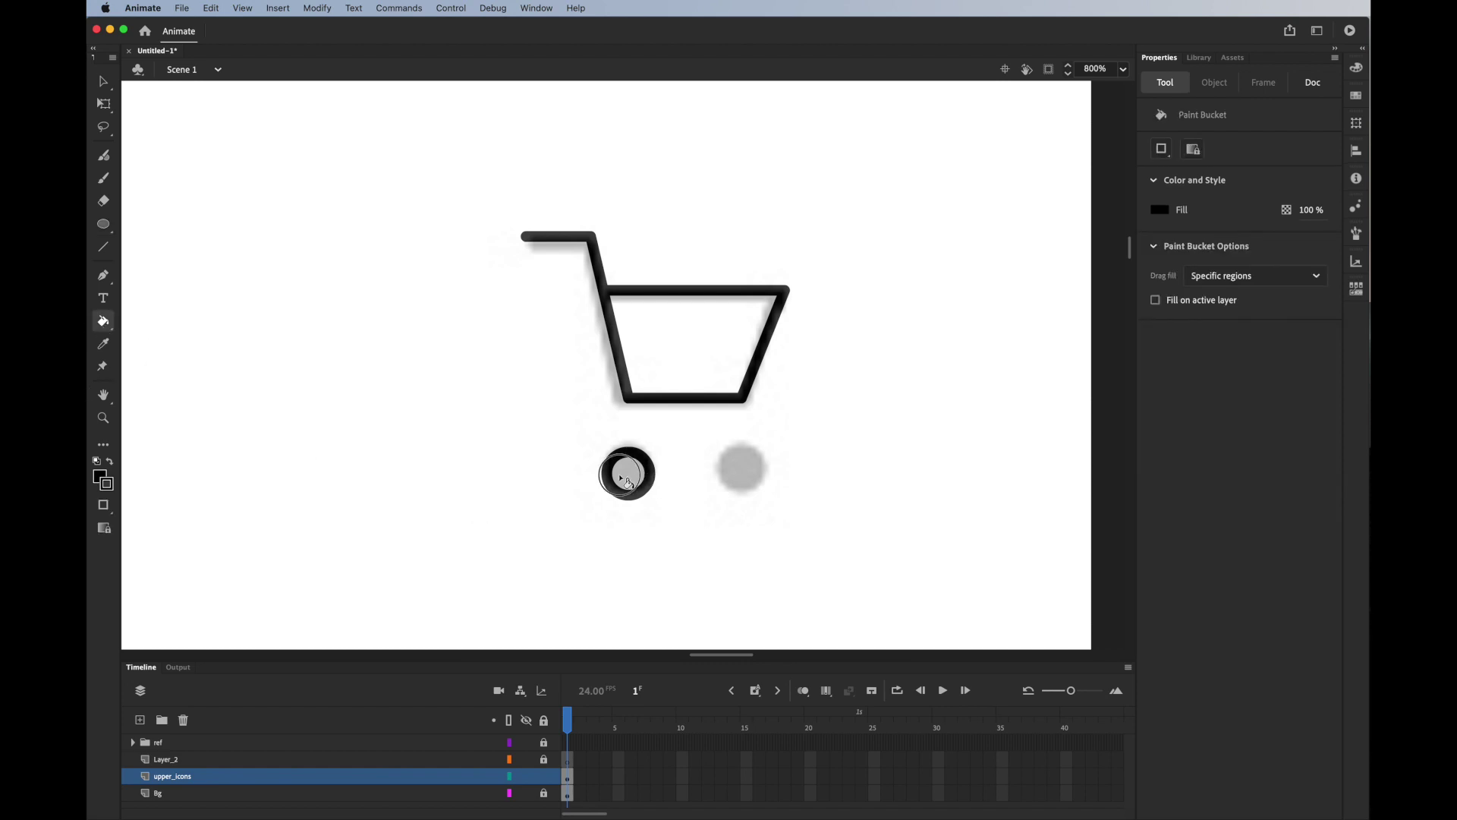
key(v)
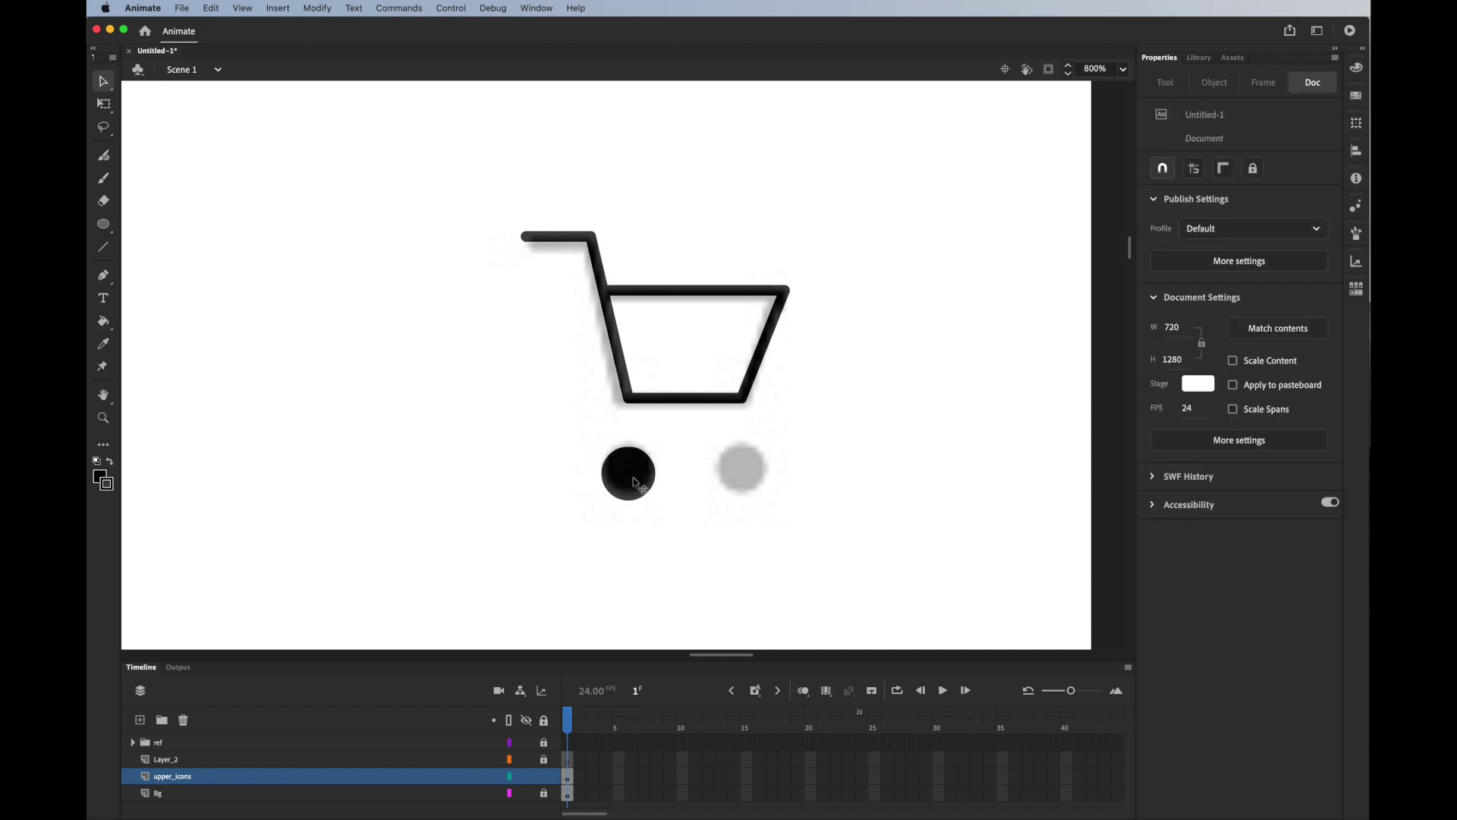
click(642, 465)
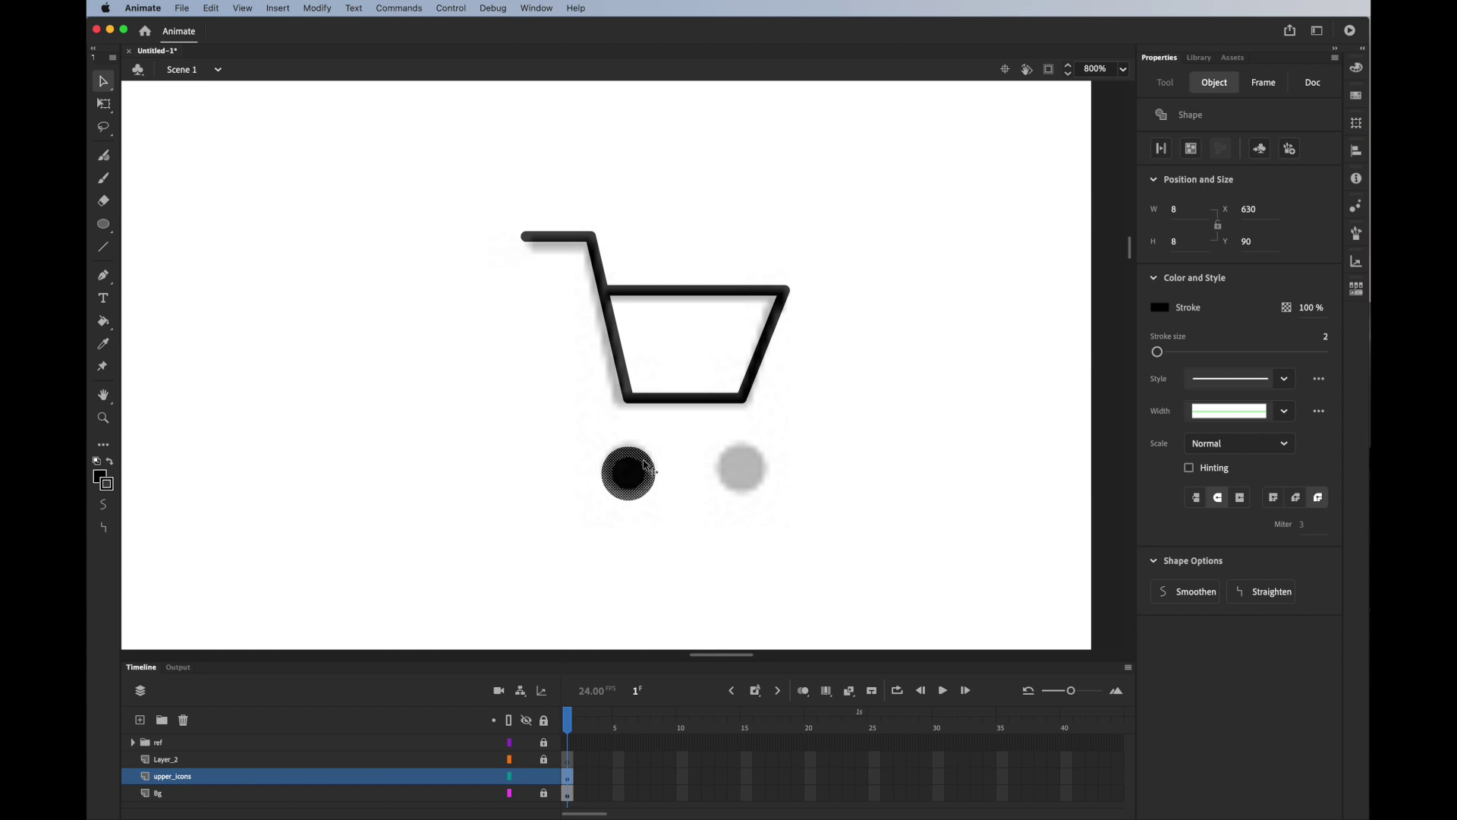
key(Delete)
click(639, 473)
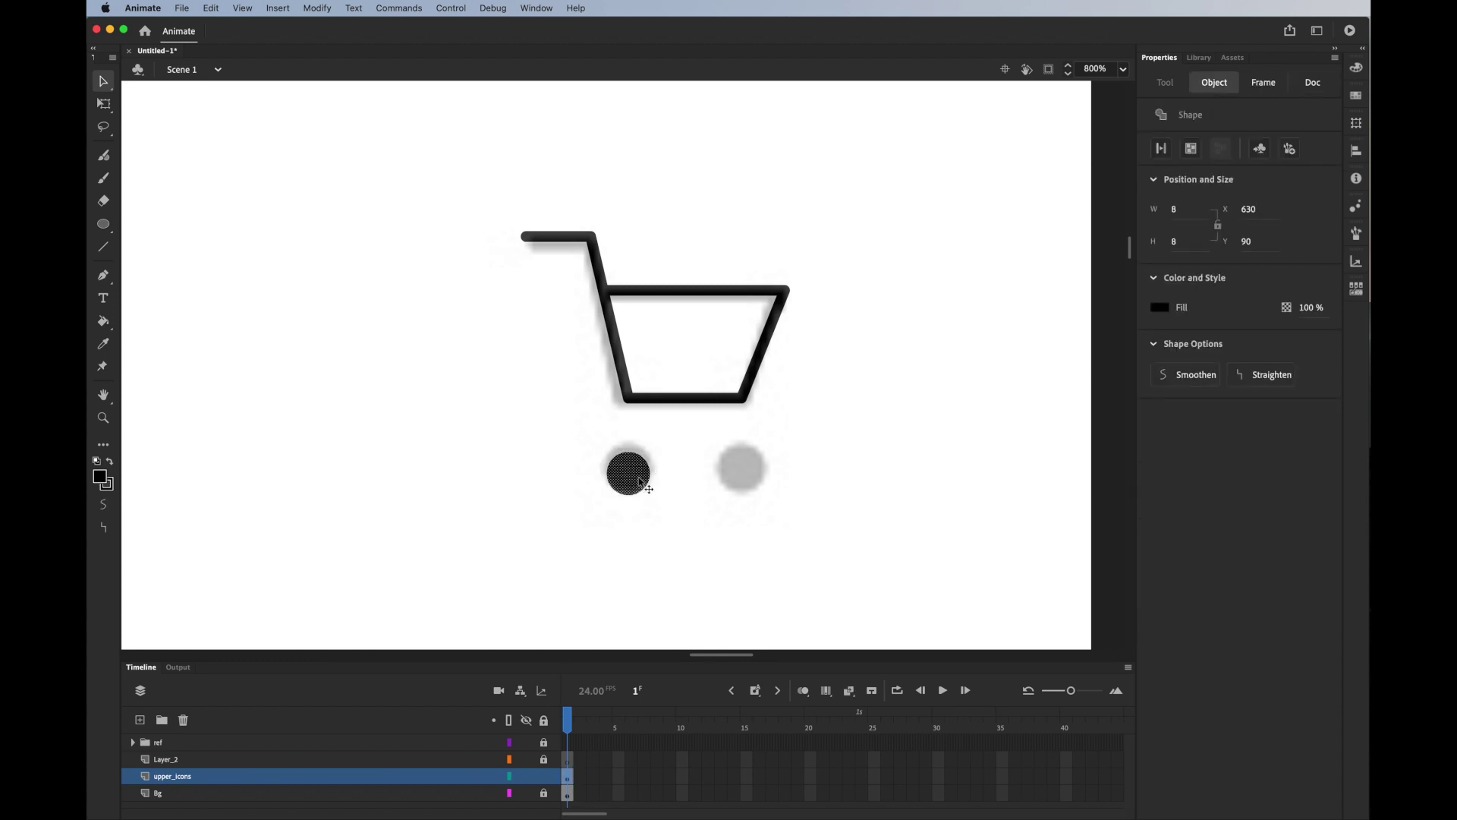
key(Up)
drag(631, 471, 741, 467)
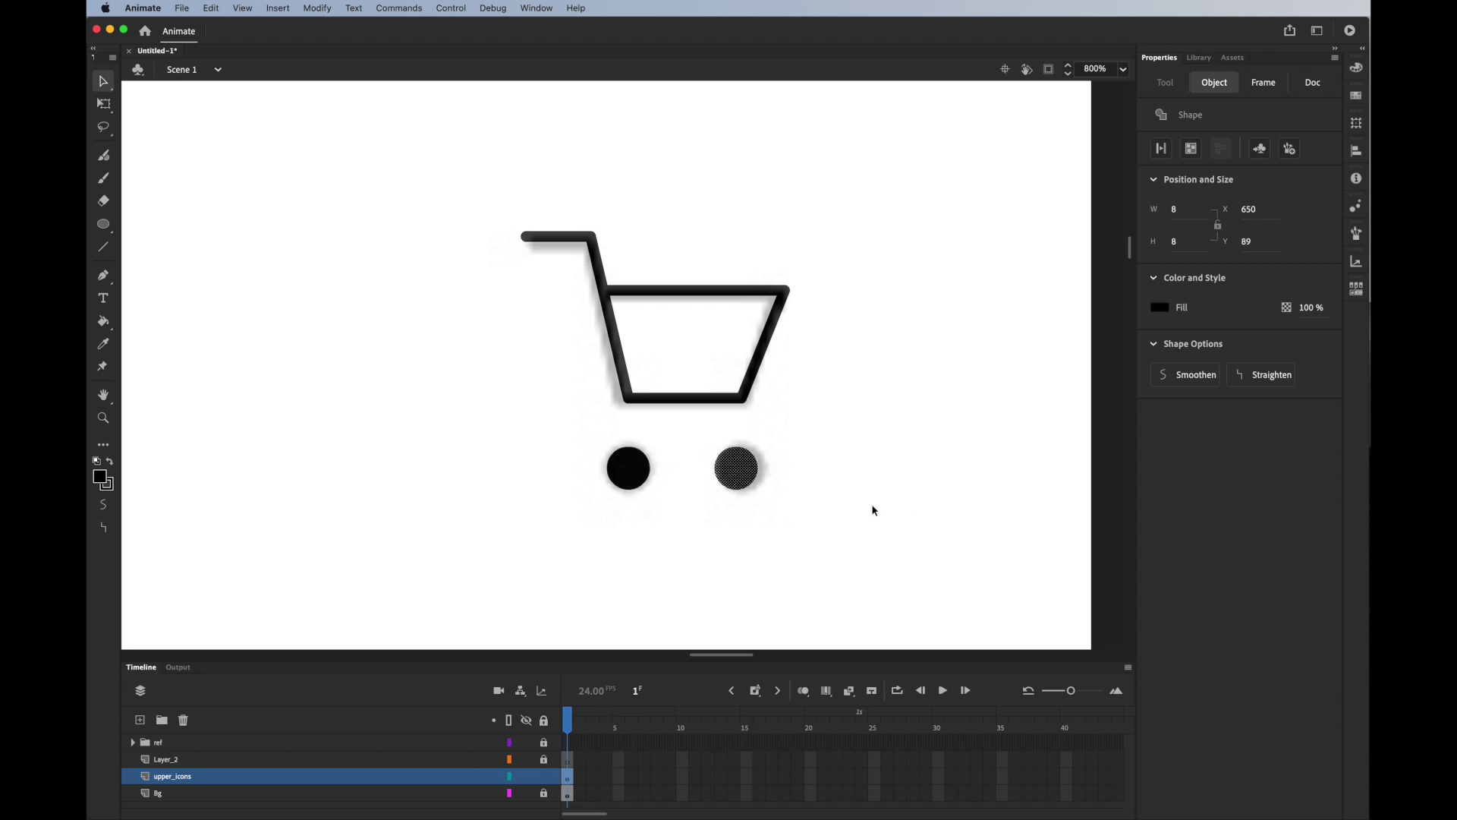
Step: Zoom and pan around the stage to compare the rebuilt card with the reference card
click(827, 509)
key(super+1)
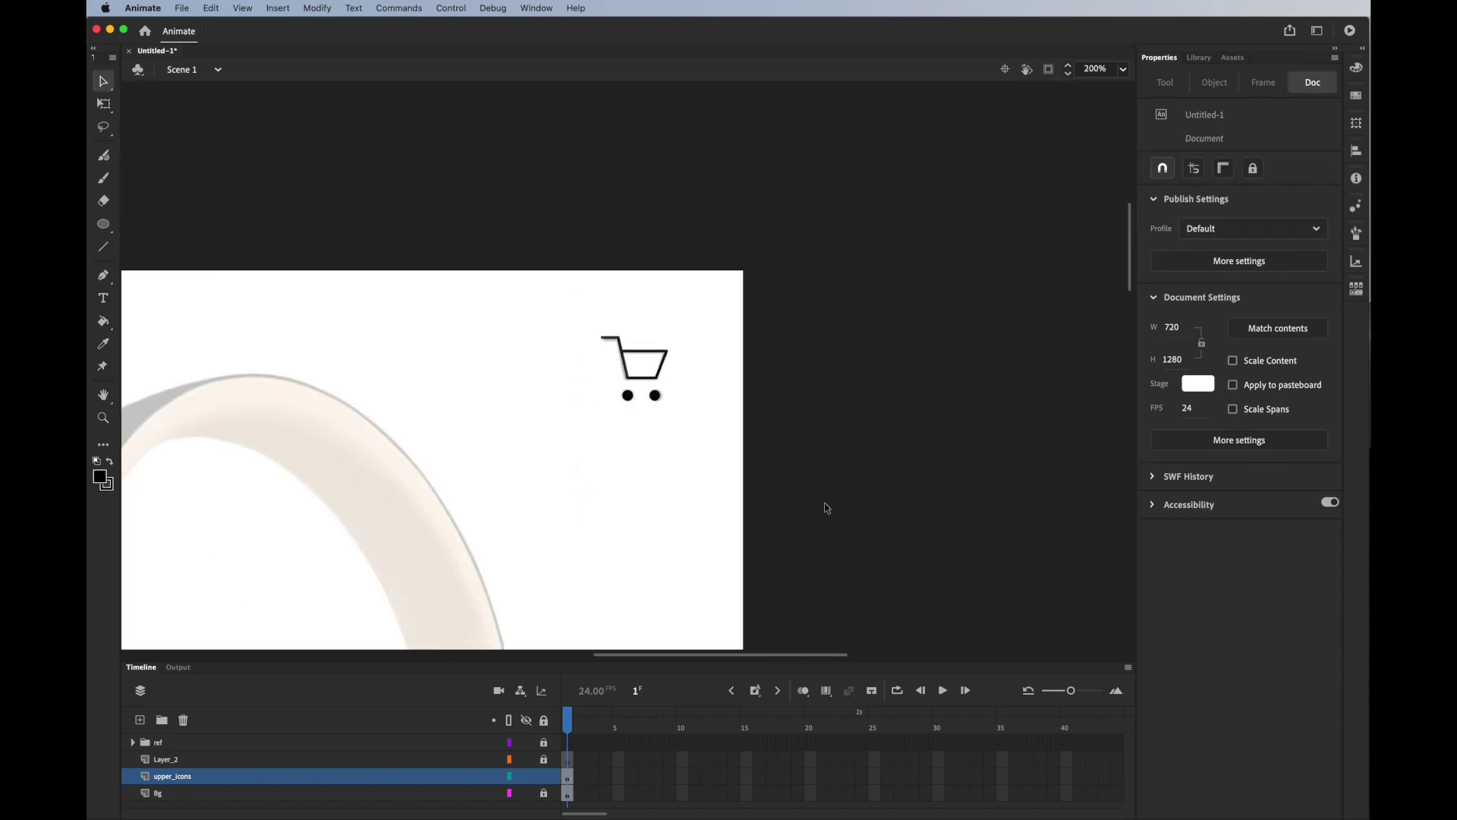
scroll(831, 505, down, 10)
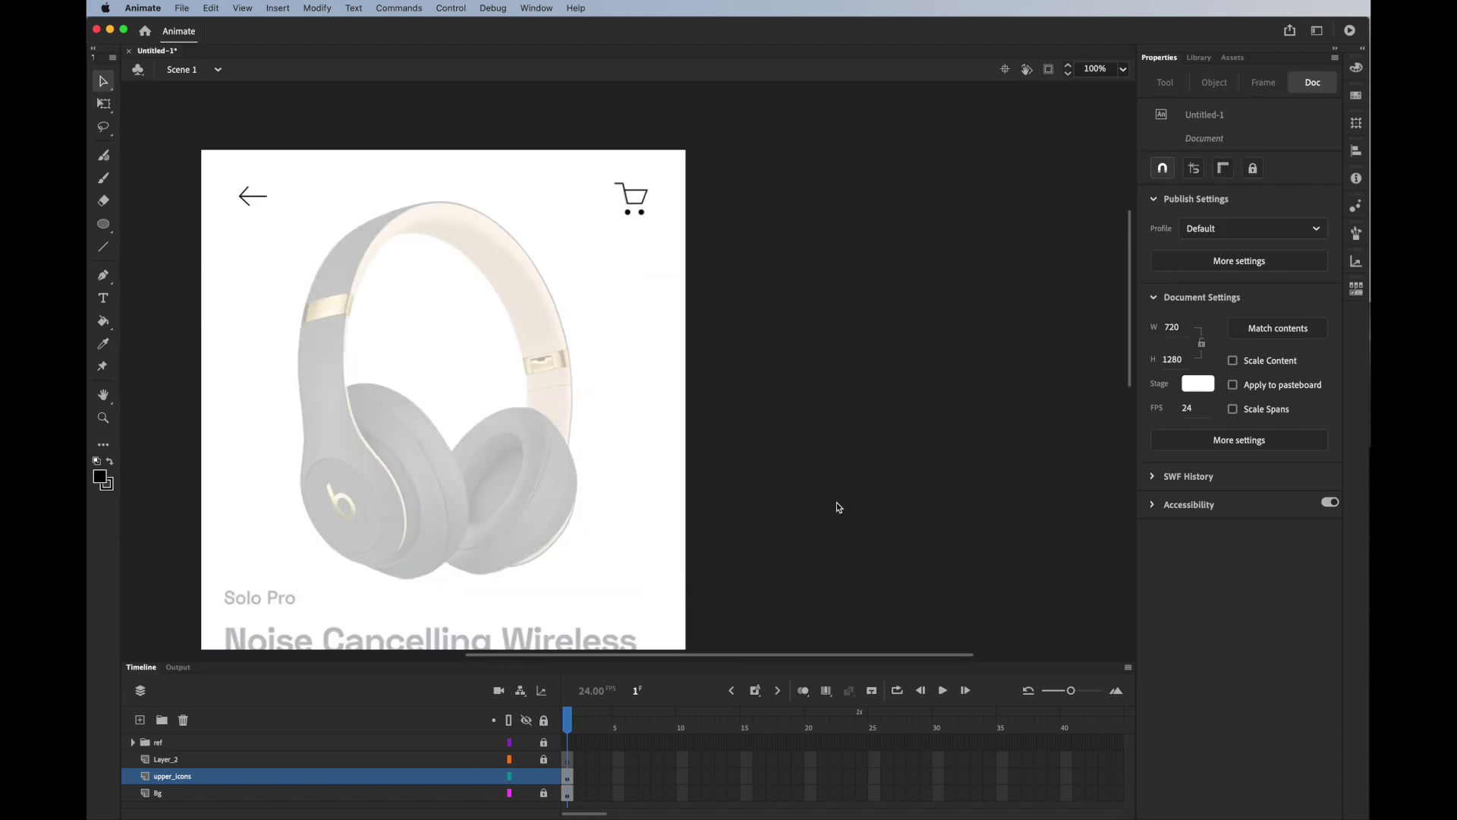
scroll(836, 503, down, 3)
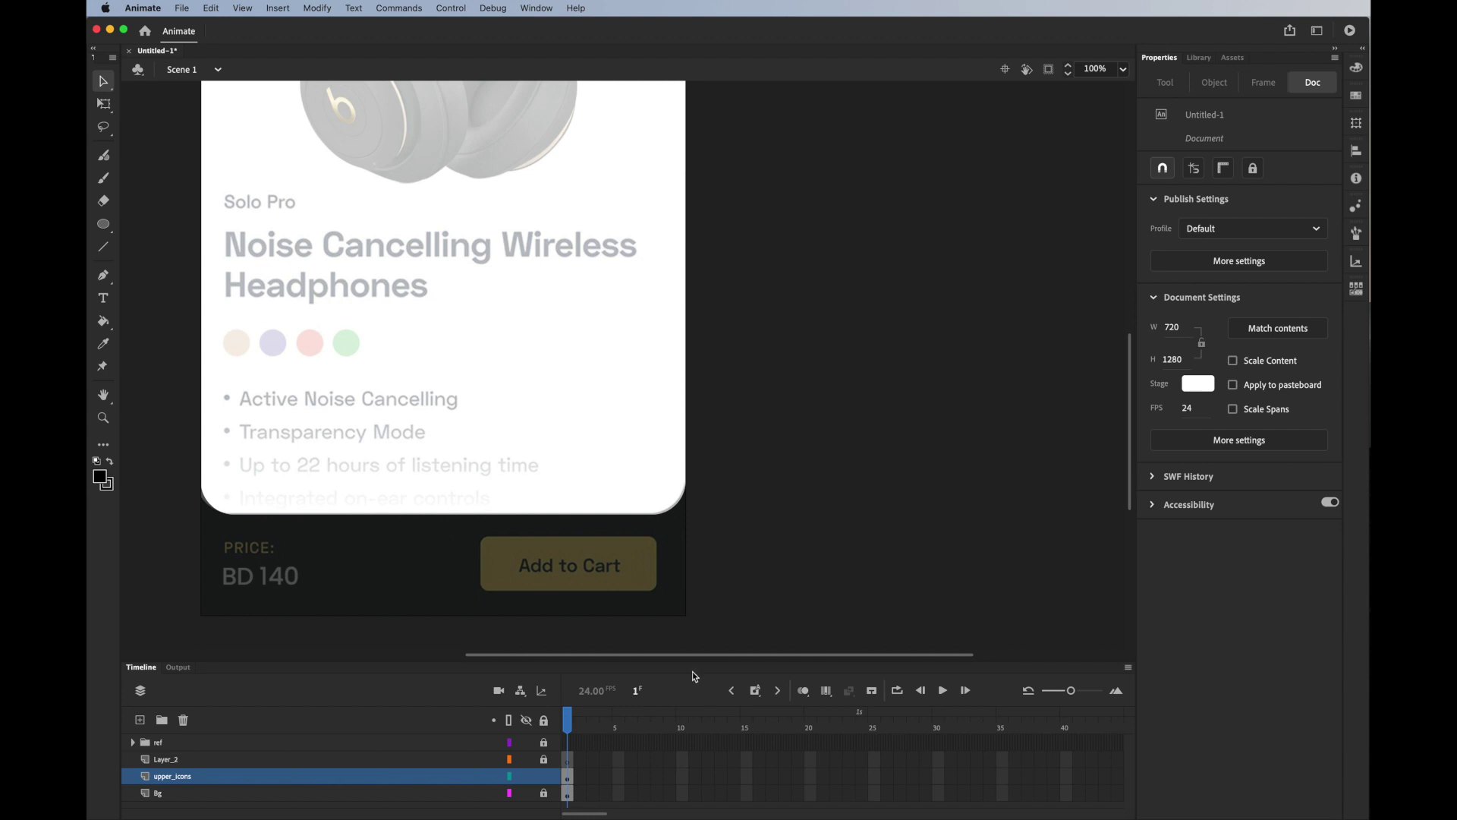
drag(702, 657, 599, 657)
key(super+equal)
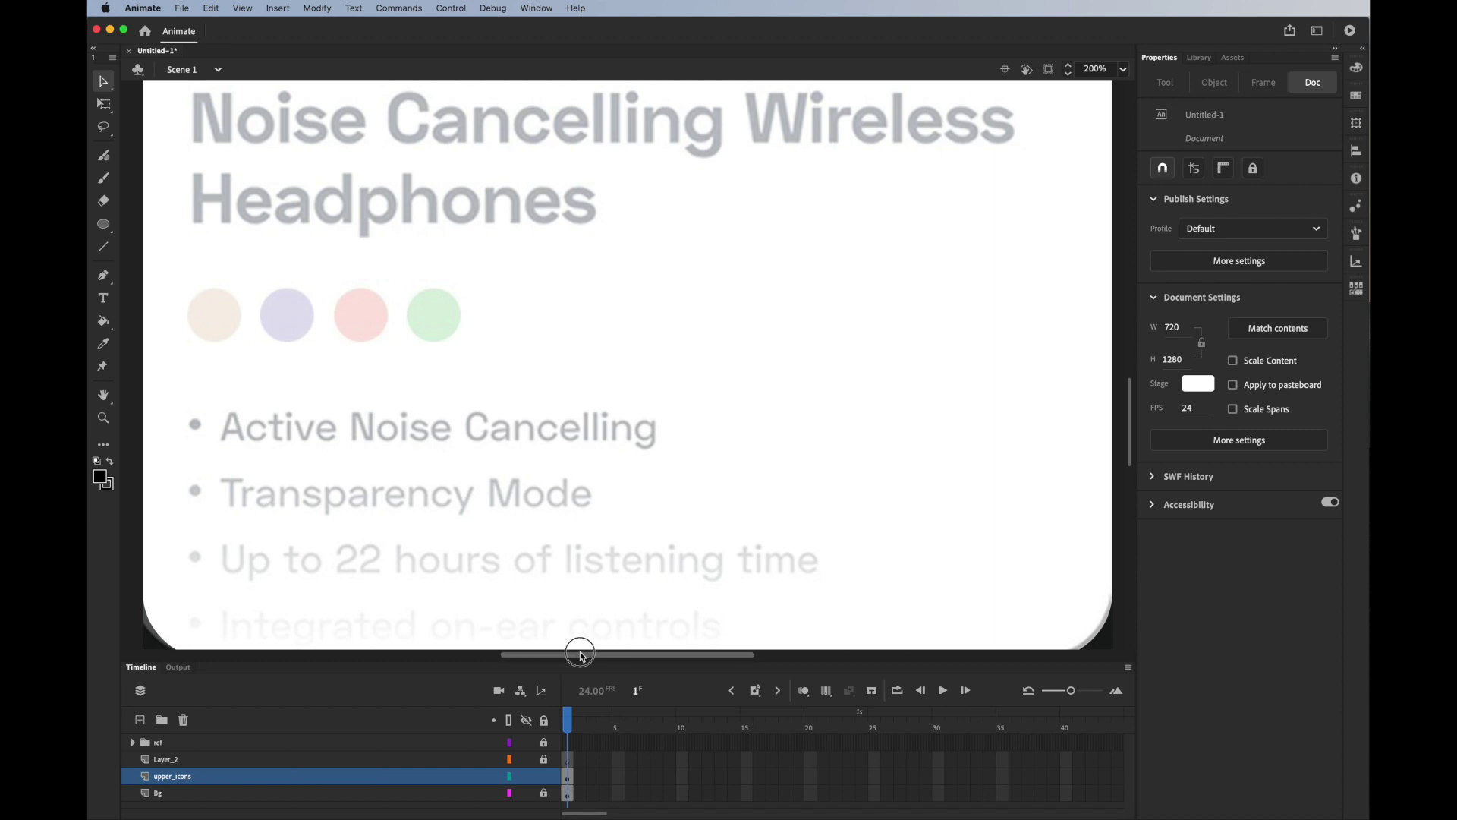
drag(578, 651, 504, 644)
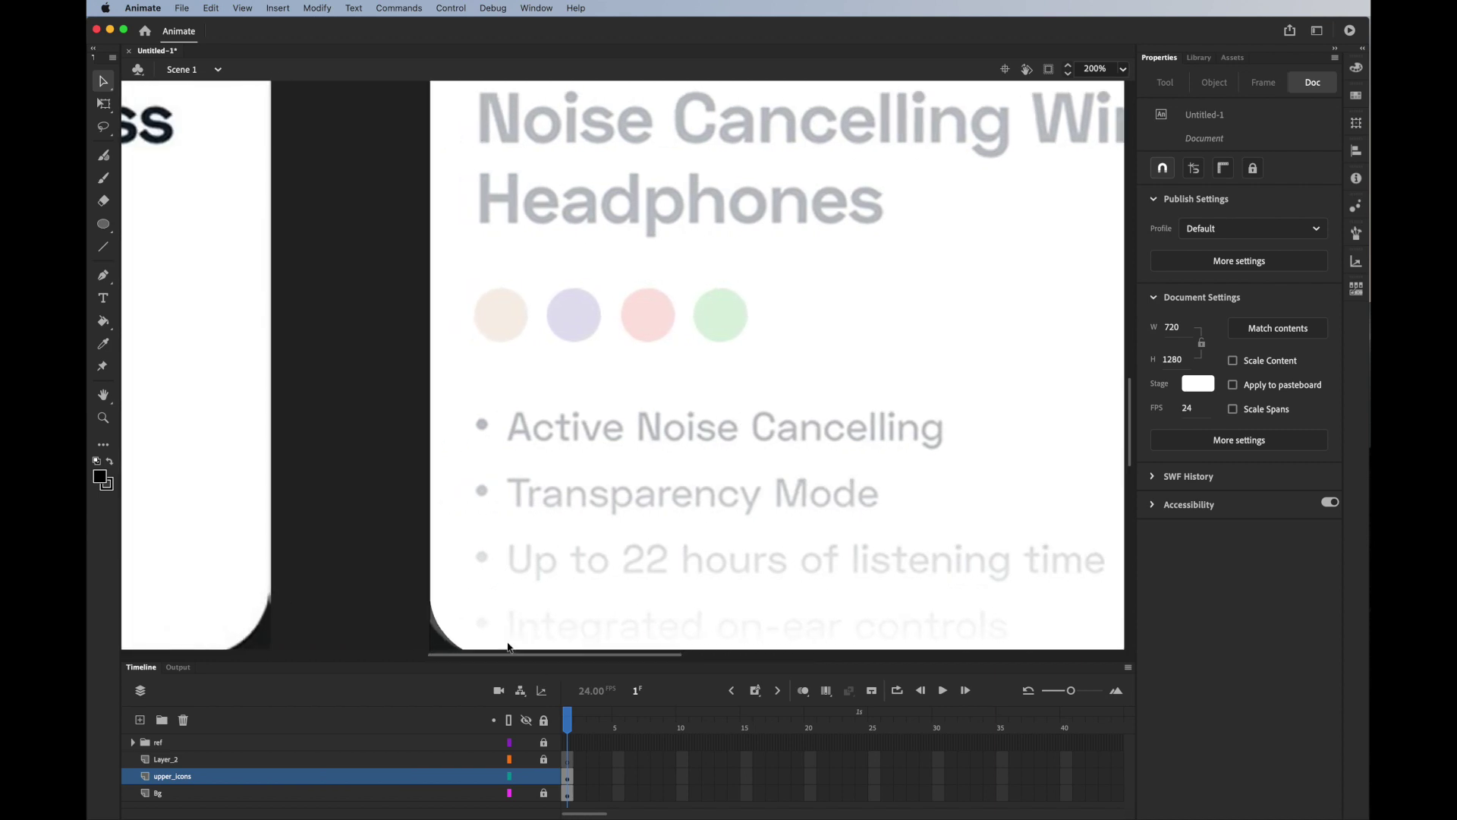
key(super+equal)
scroll(533, 355, up, 3)
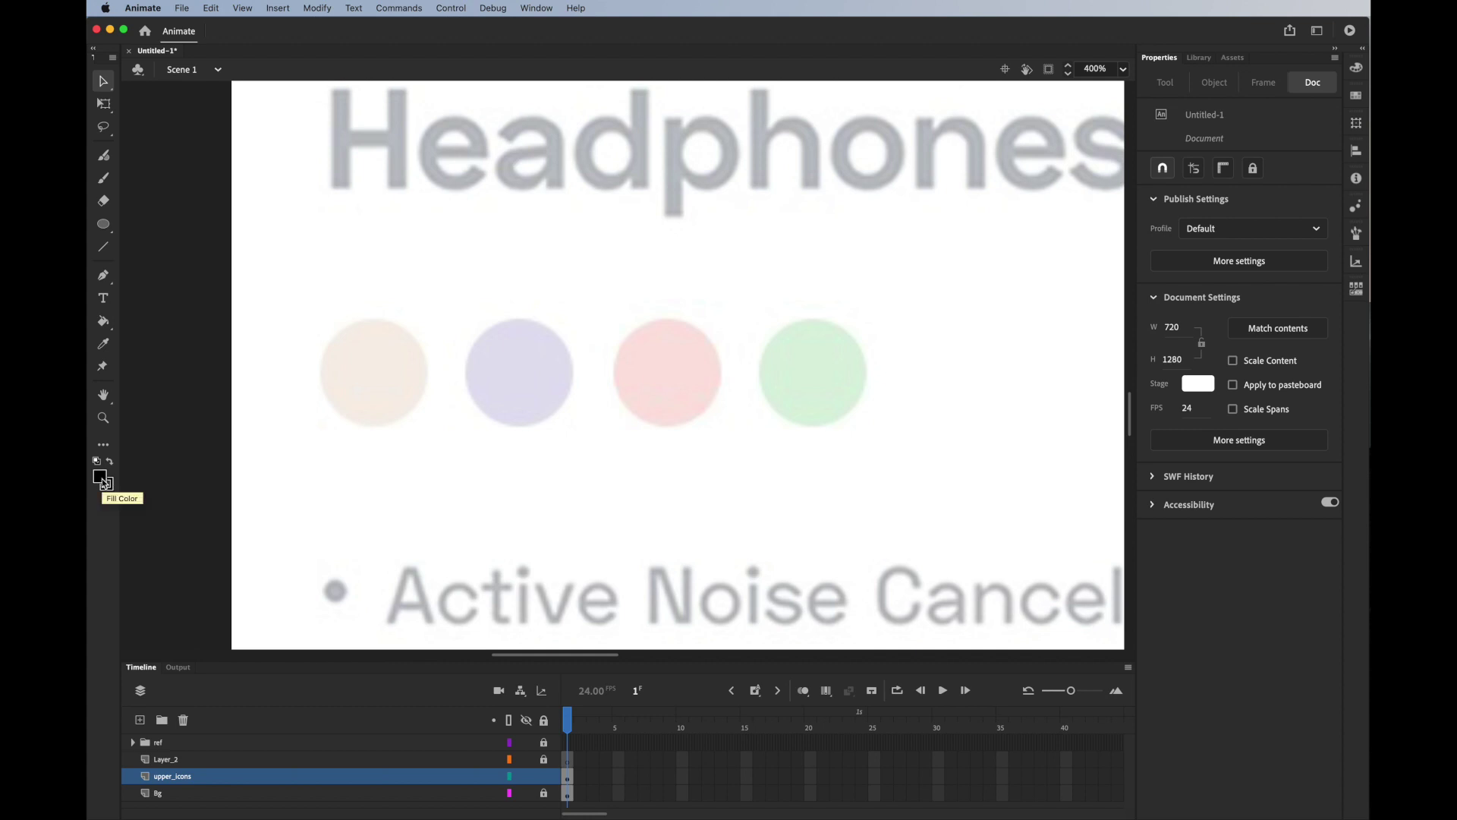
key(super+minus)
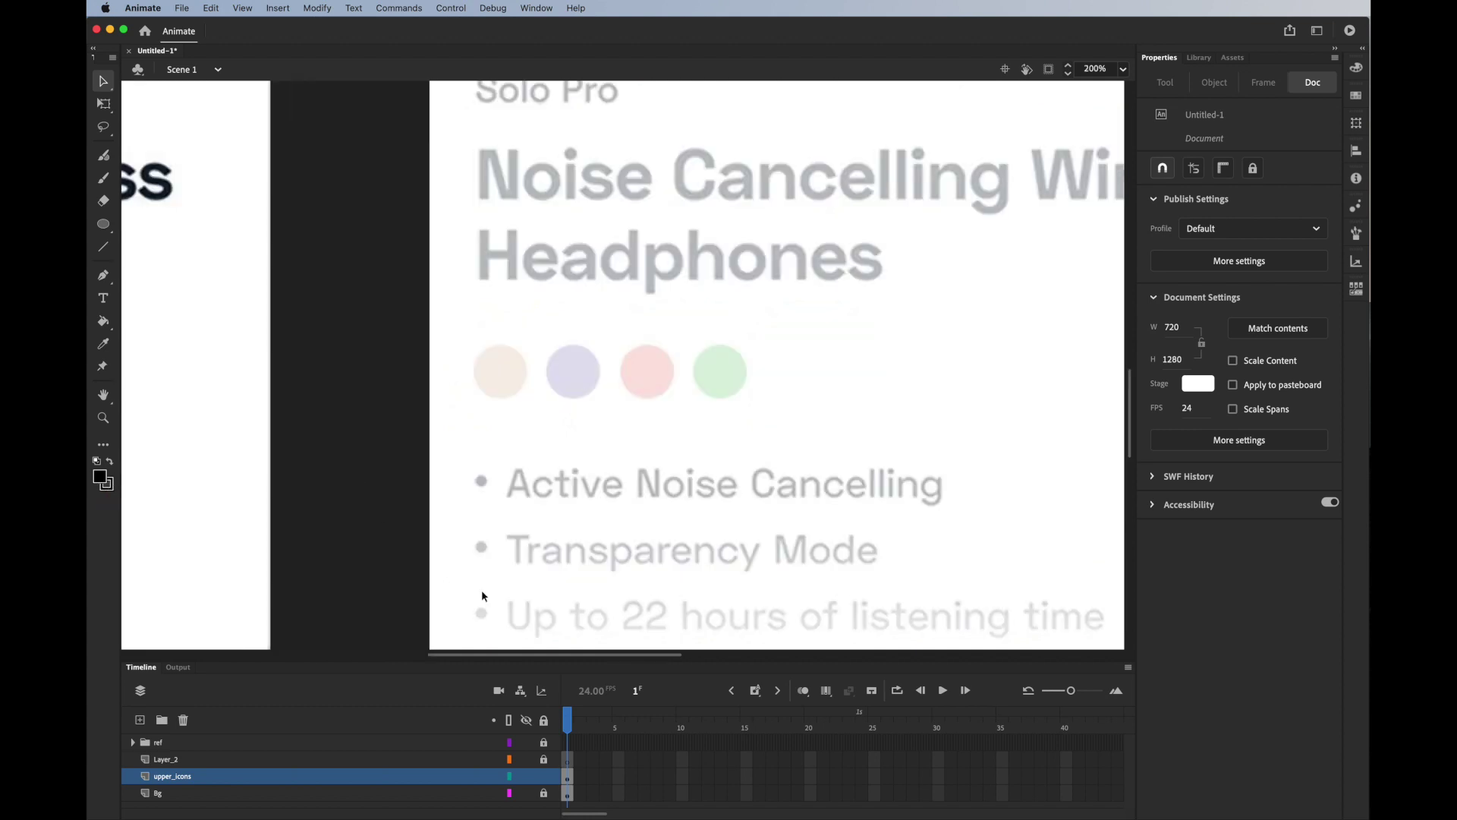
drag(493, 654, 462, 654)
key(super+minus)
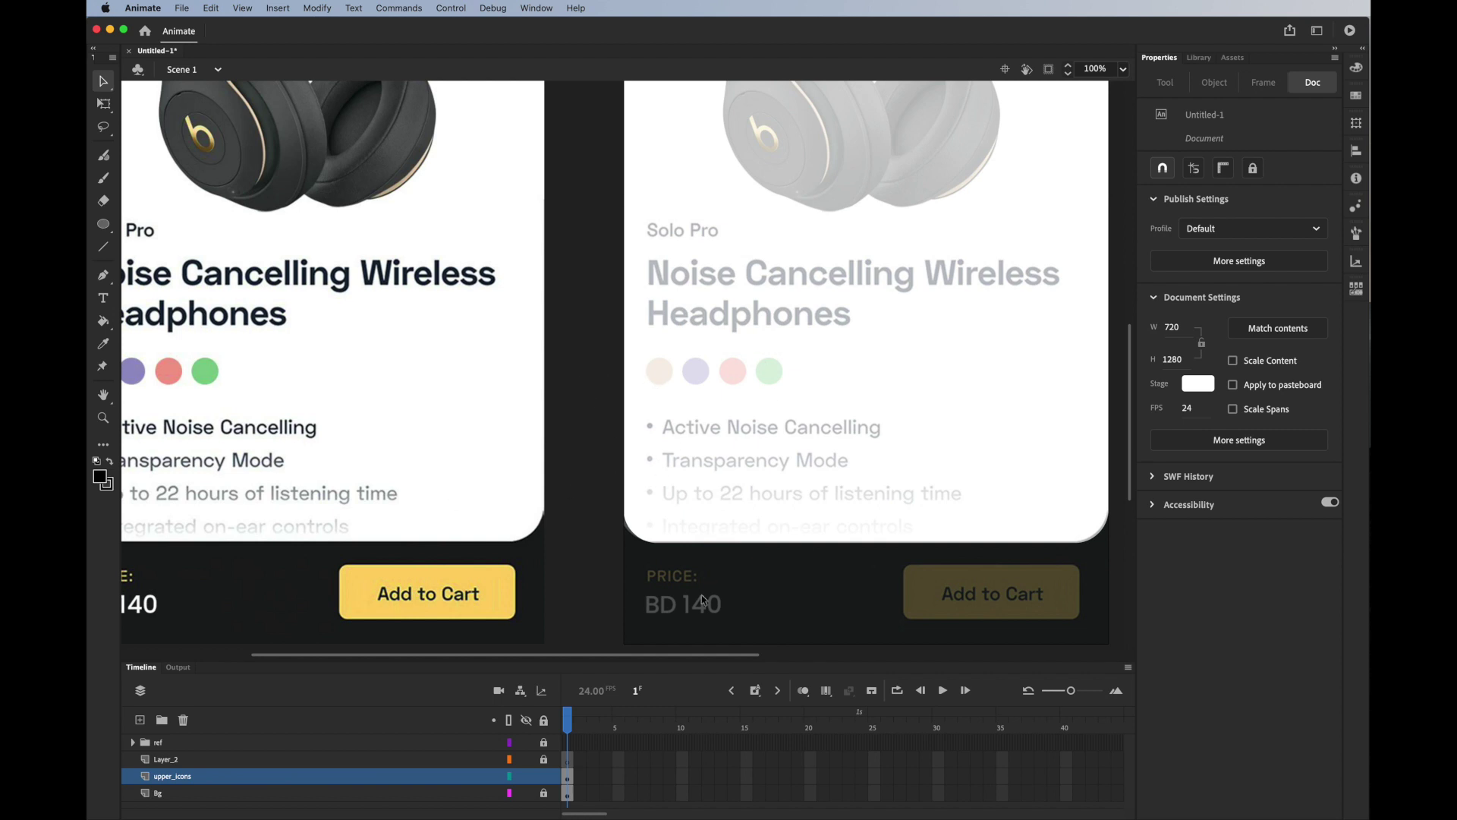
scroll(668, 657, left, 3)
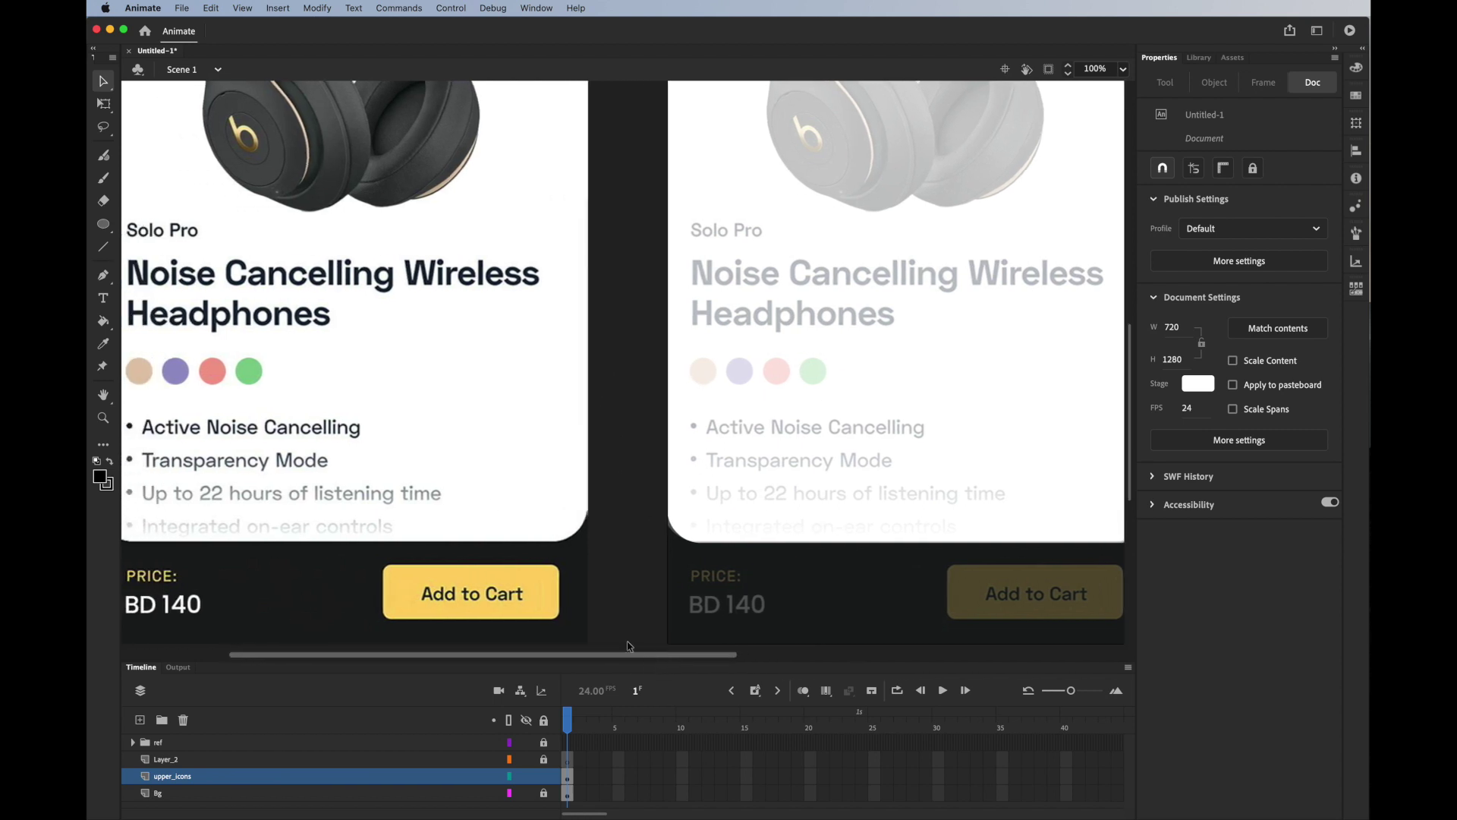
Step: Sample the reference beige and draw a solid beige circle over the first faint colour swatch
click(104, 343)
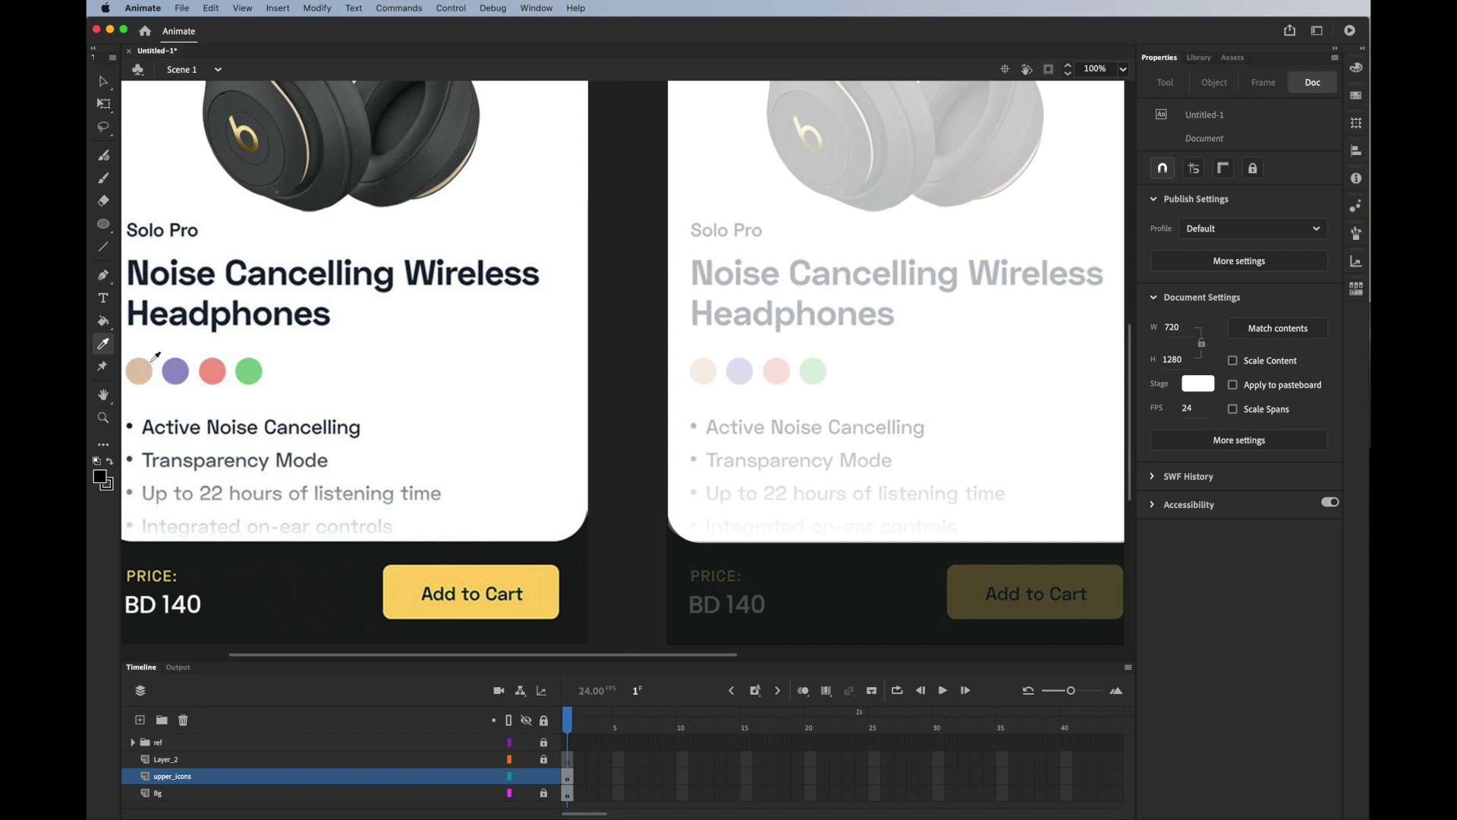
click(144, 365)
click(110, 482)
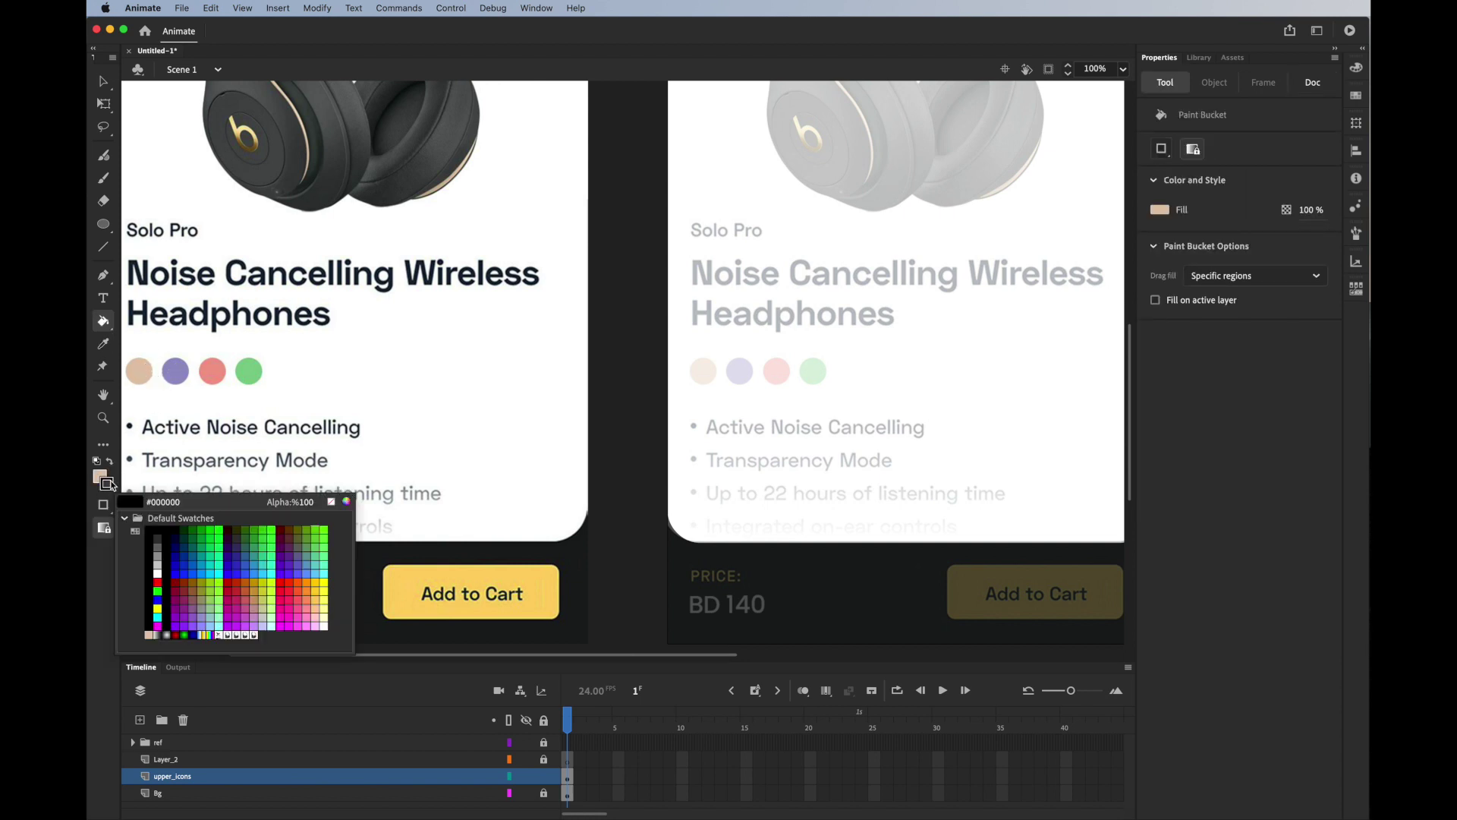
key(Escape)
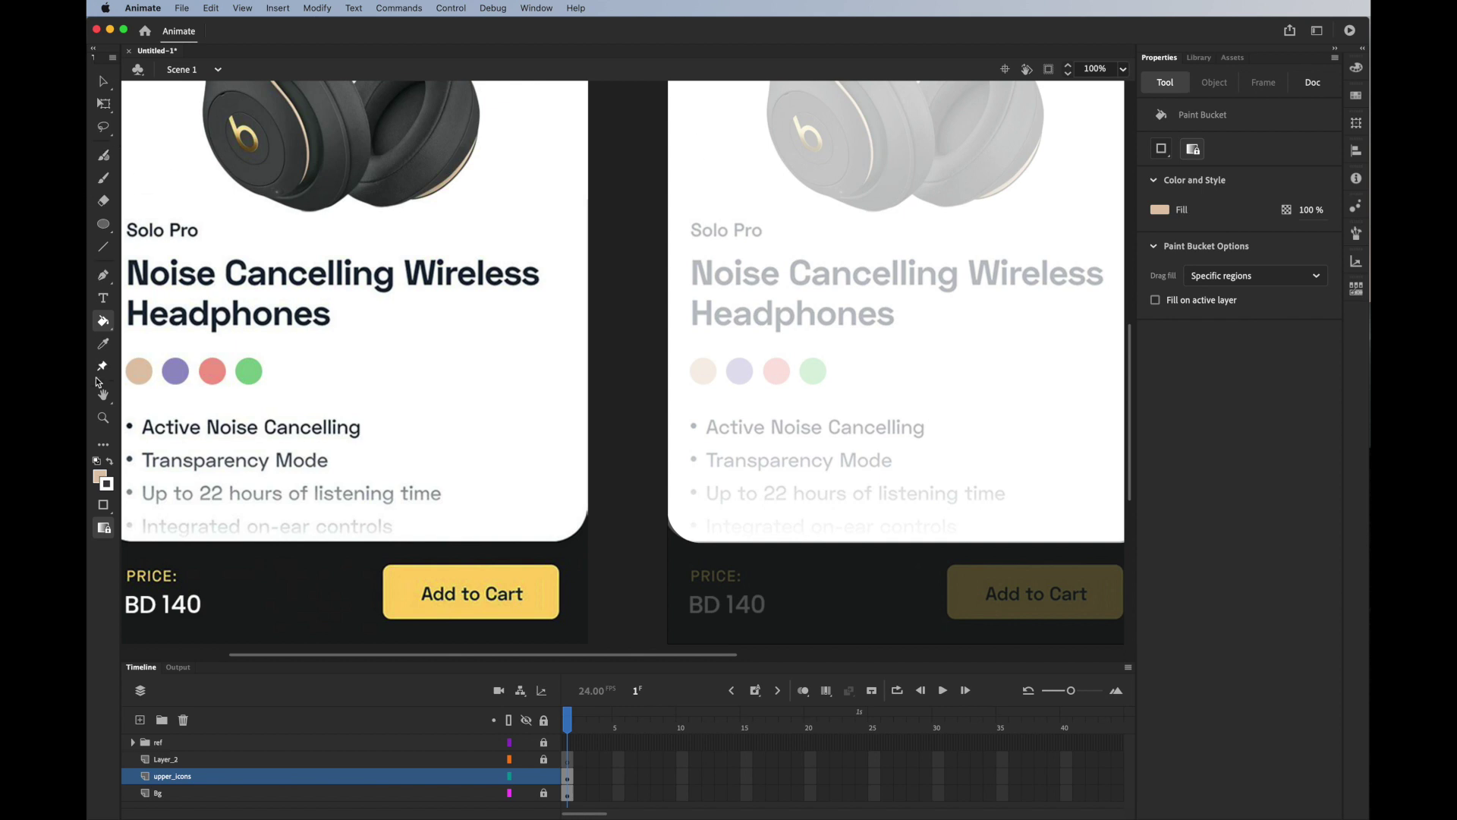
click(103, 222)
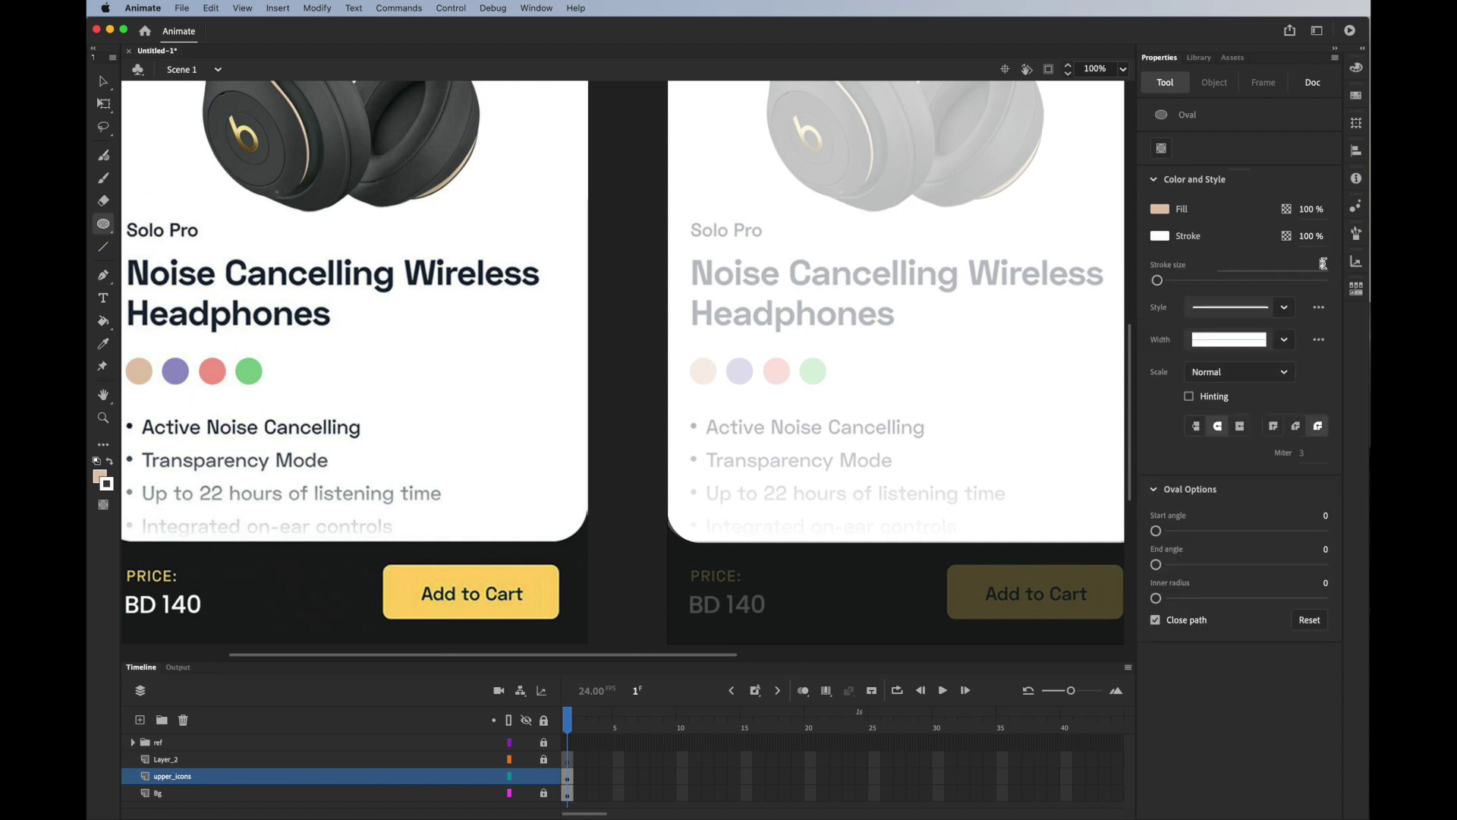
key(super+equal)
key(super+equal)
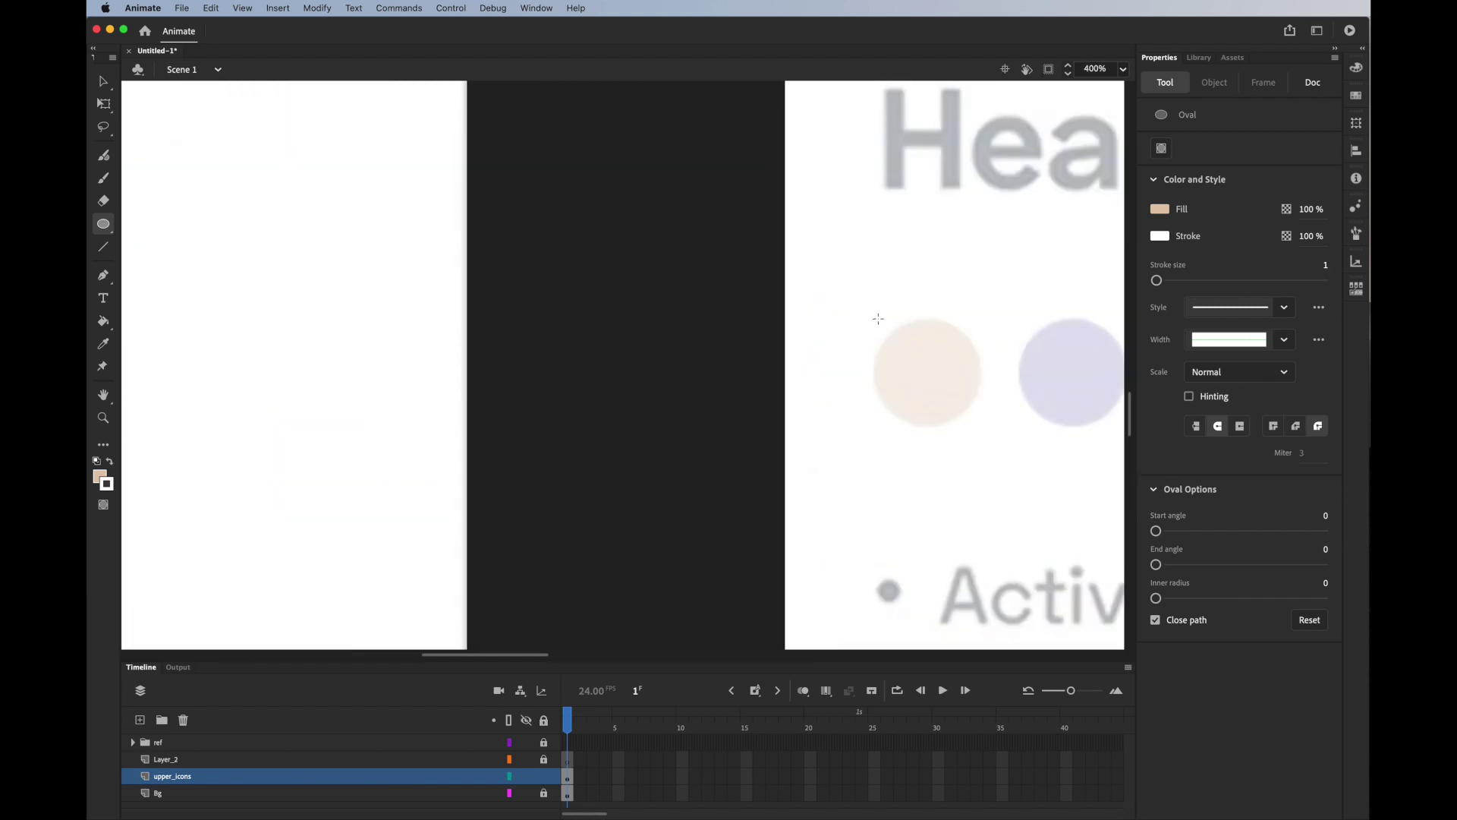
drag(878, 319, 979, 400)
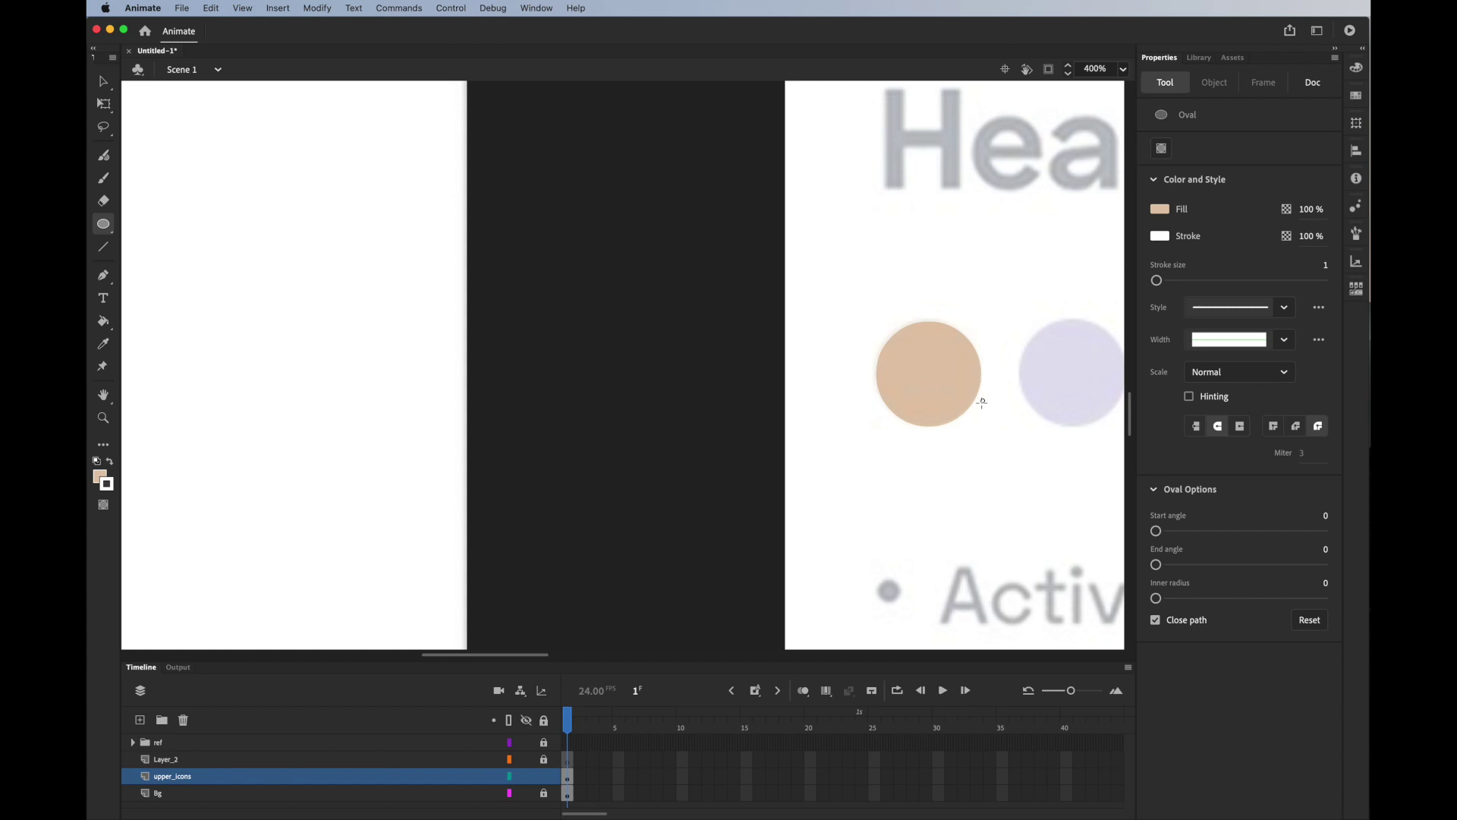
key(super+z)
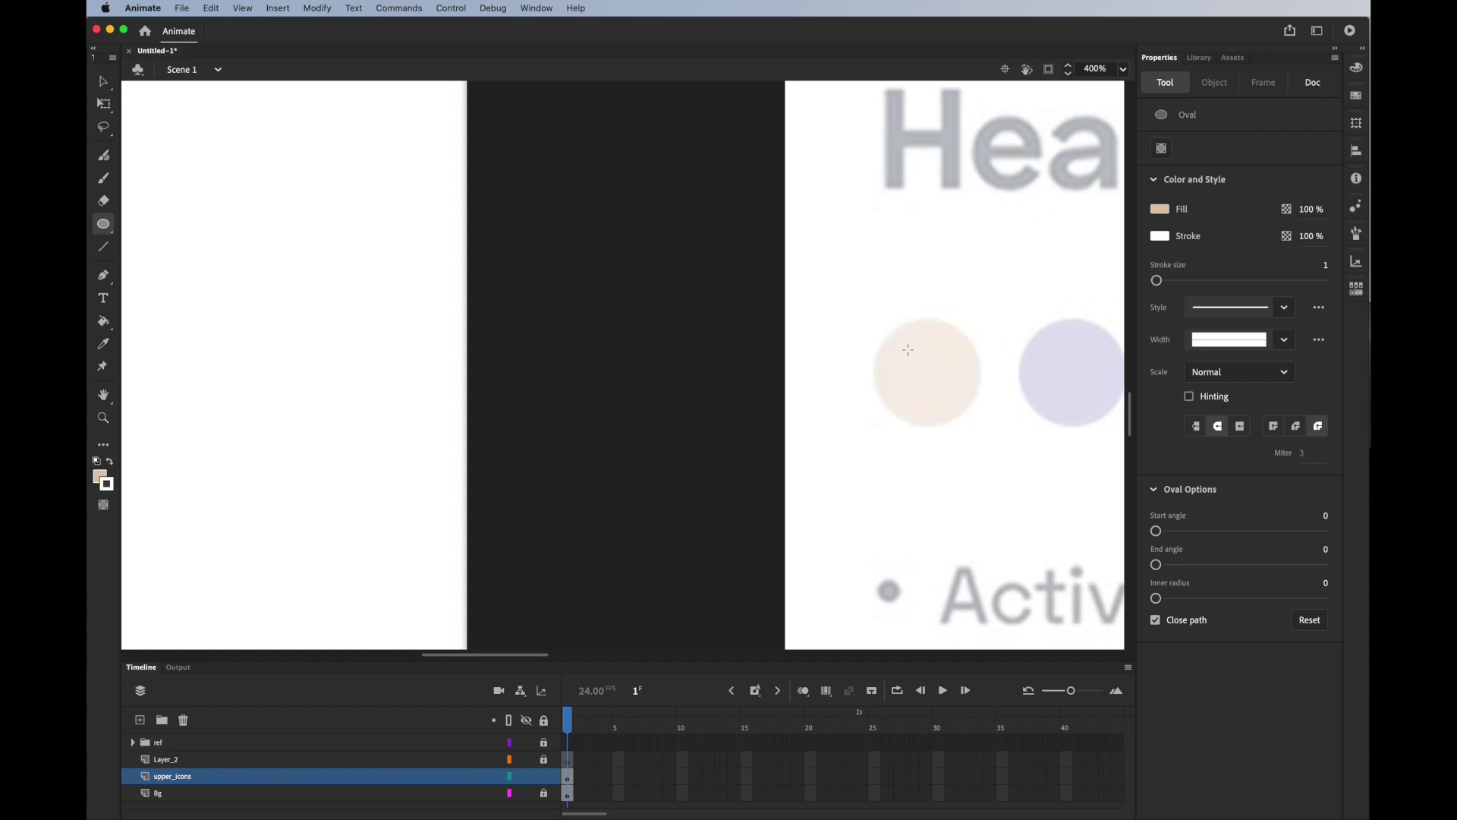
drag(872, 318, 984, 412)
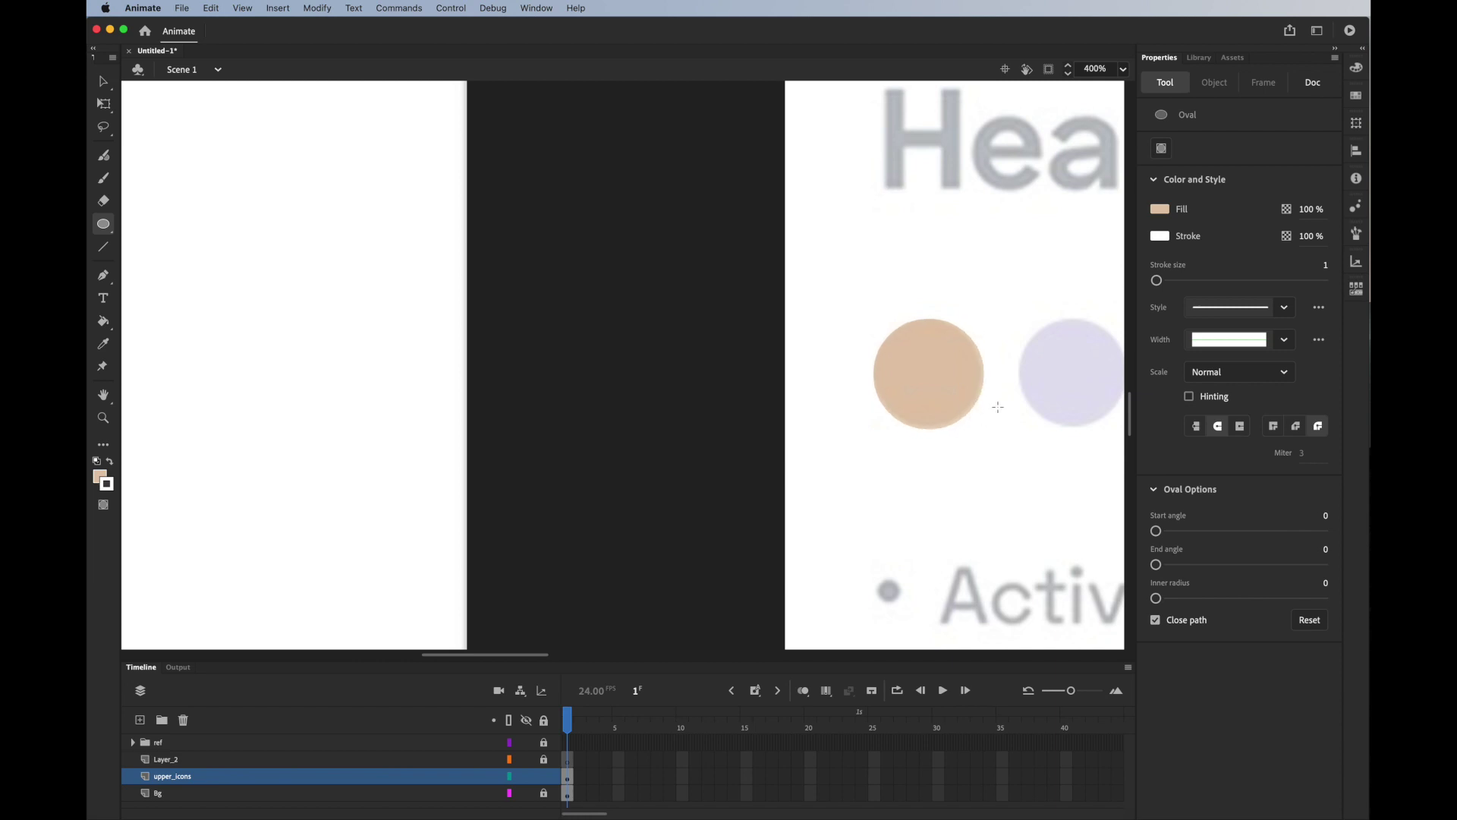
key(super+minus)
key(super+minus)
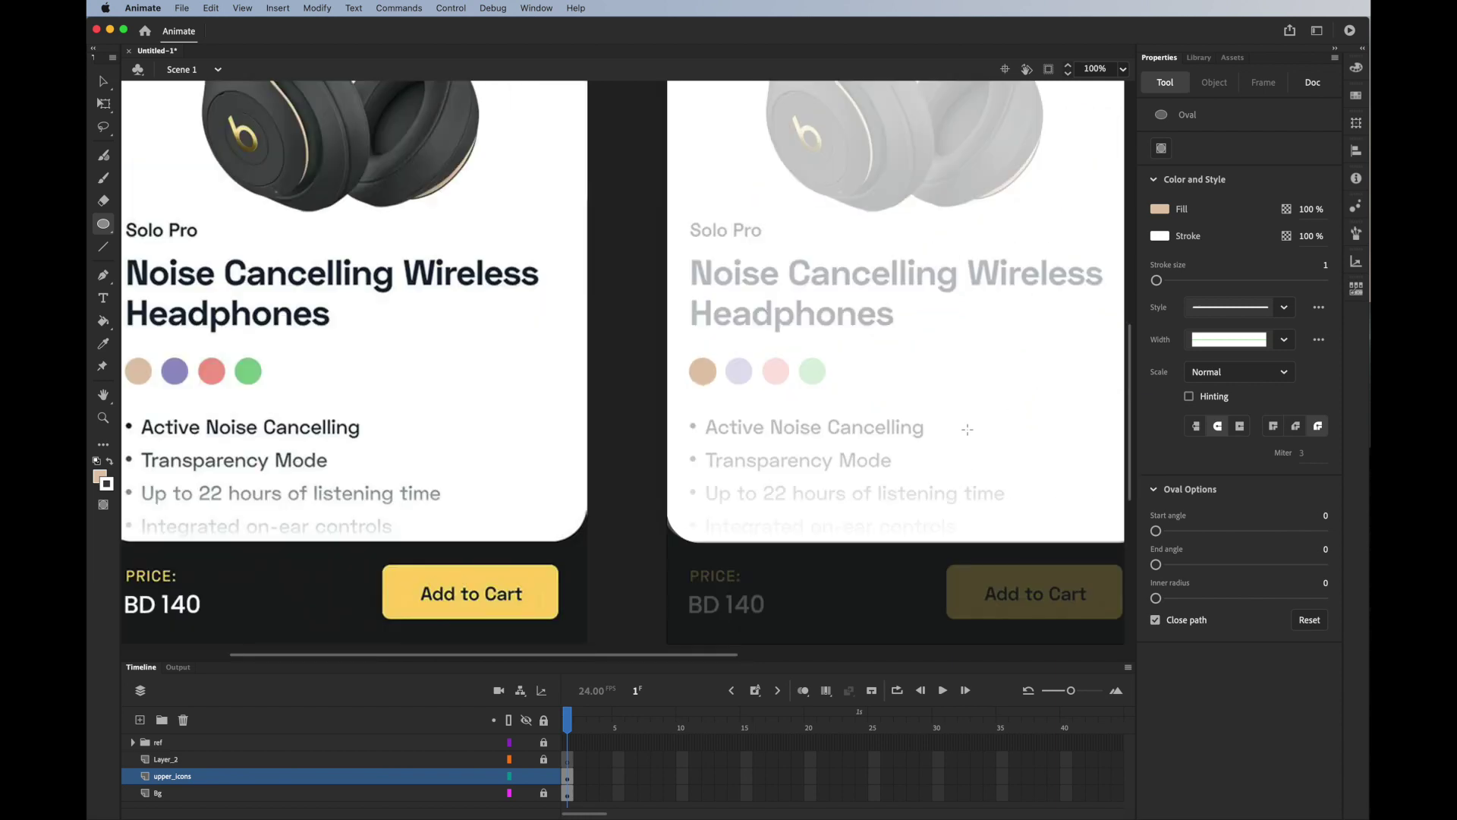
Step: Copy the beige circle onto the second swatch and recolour it purple from the reference
click(103, 80)
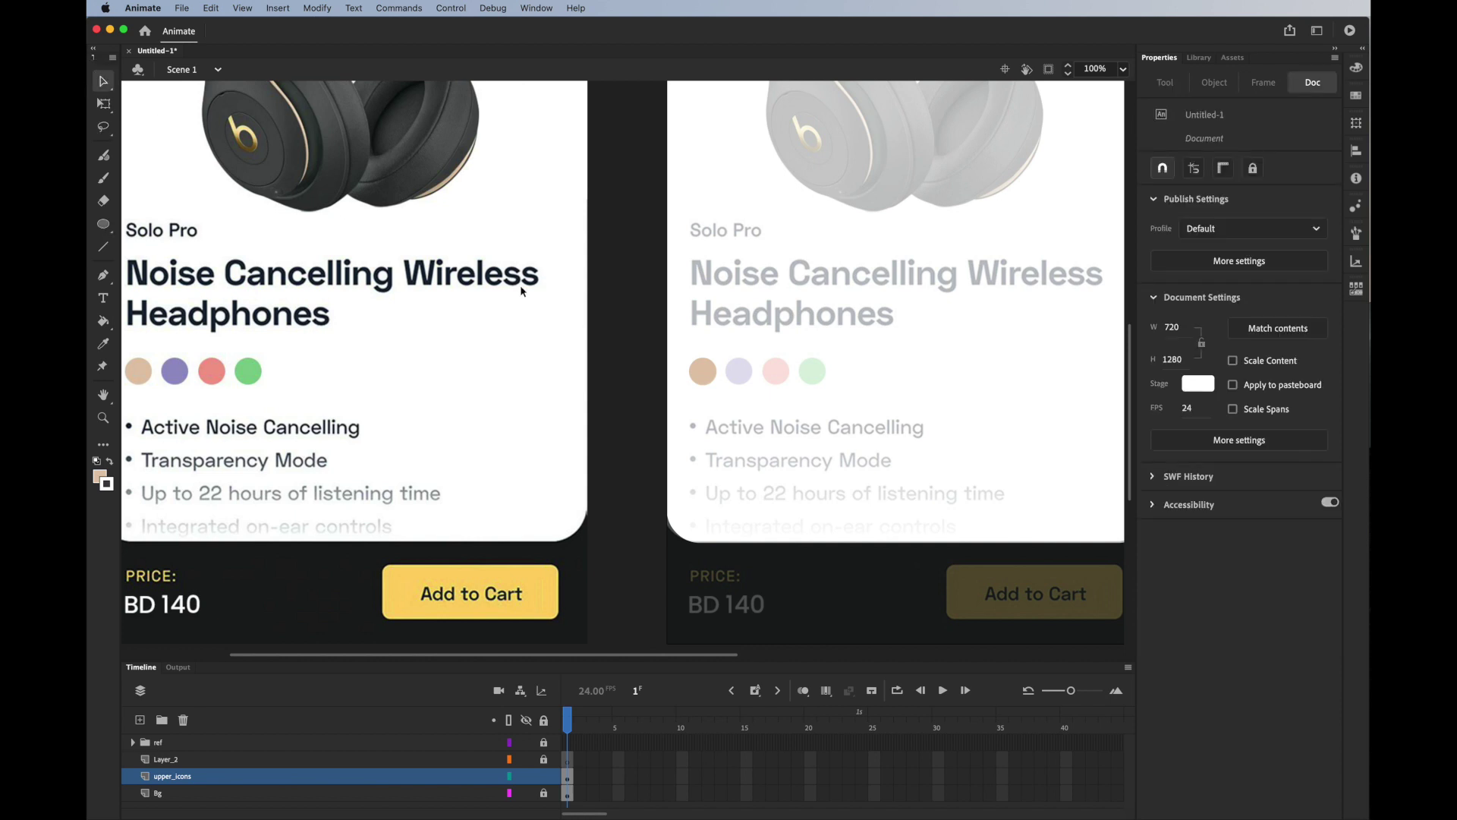
click(698, 377)
drag(696, 379, 820, 378)
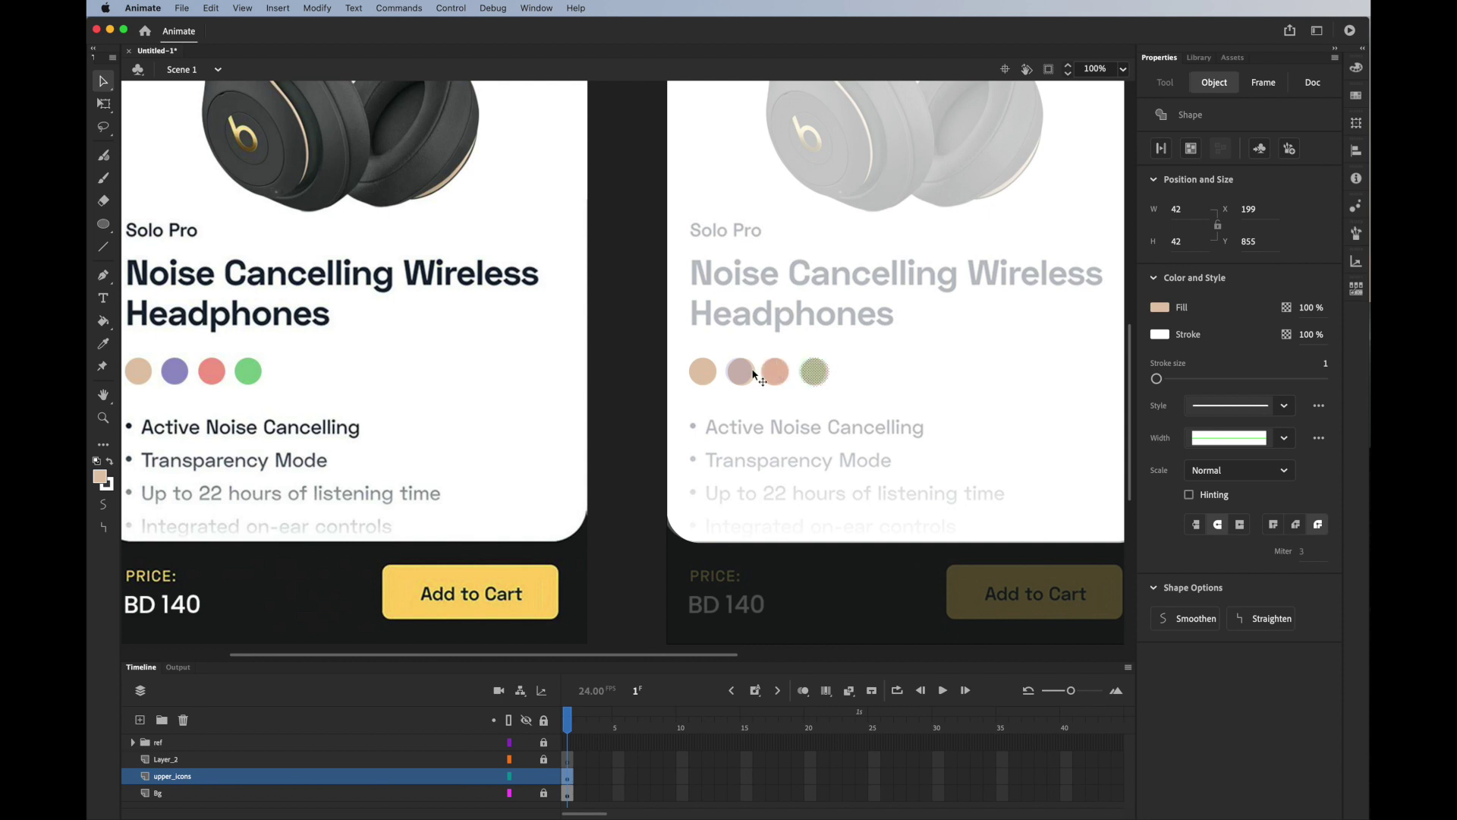
click(626, 393)
click(737, 382)
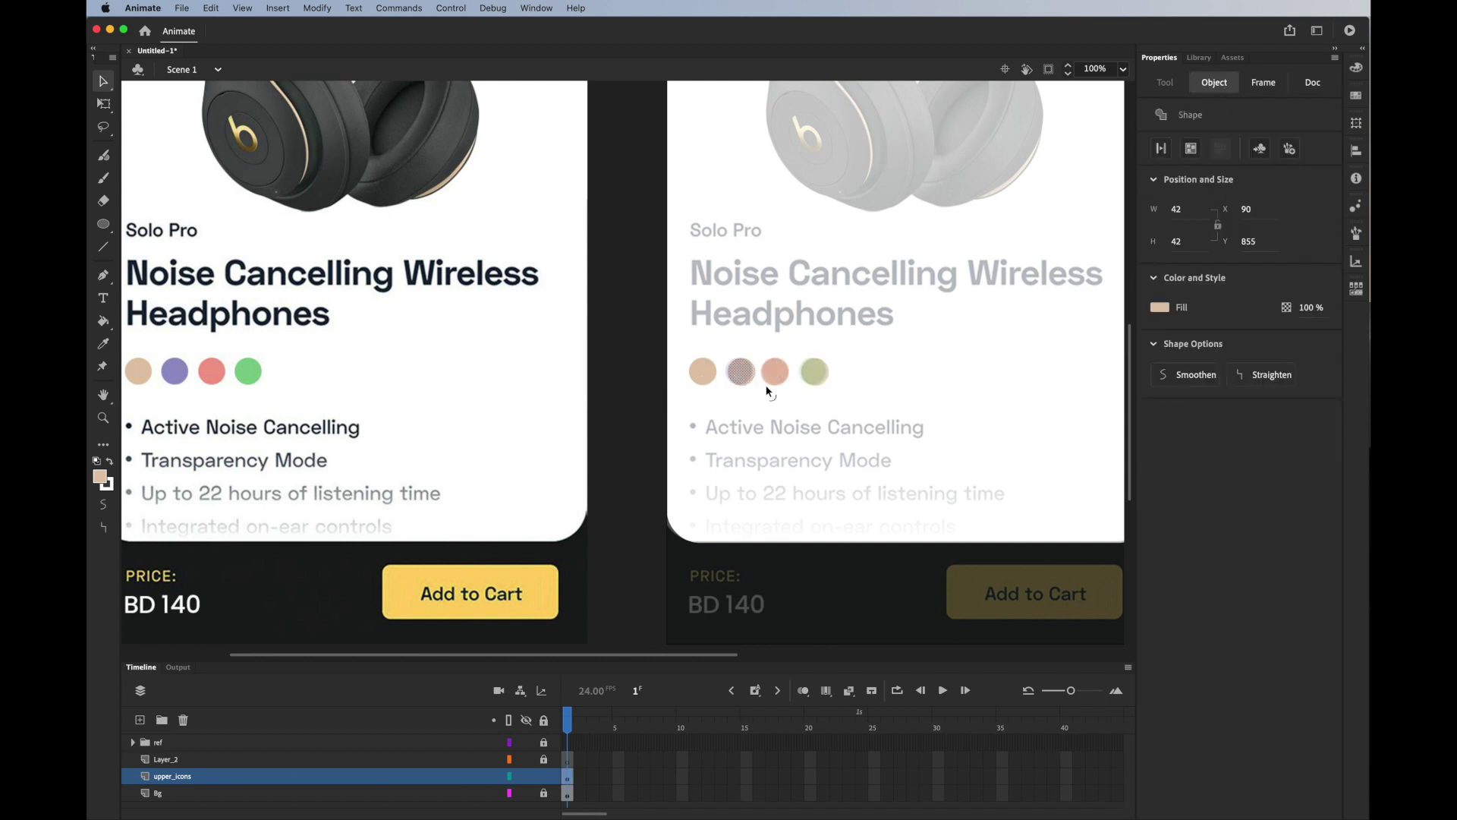
click(103, 343)
click(180, 369)
Step: Give the third and fourth swatches the left card's salmon and green colours
key(v)
click(777, 373)
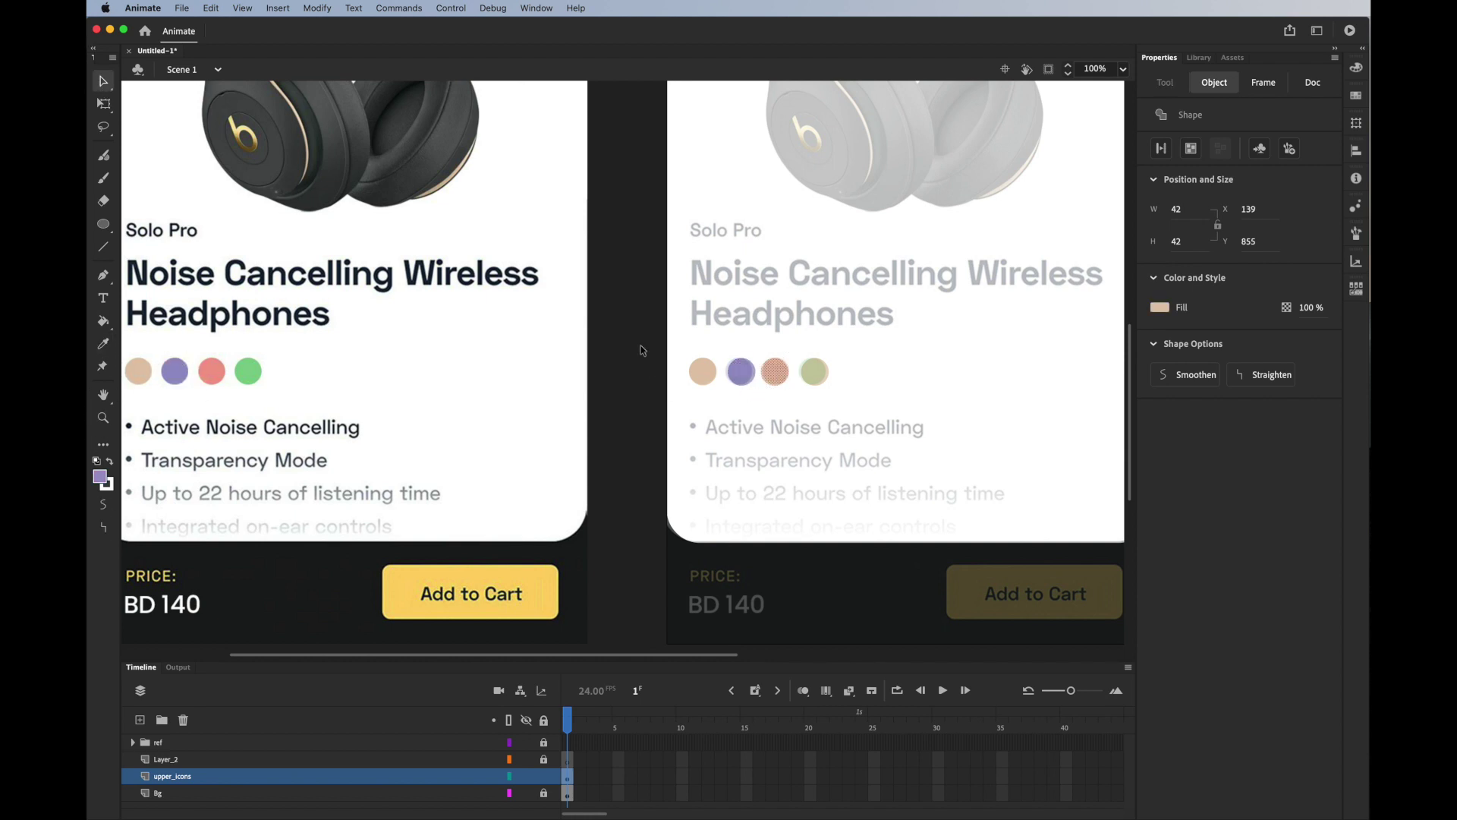
click(105, 344)
click(211, 370)
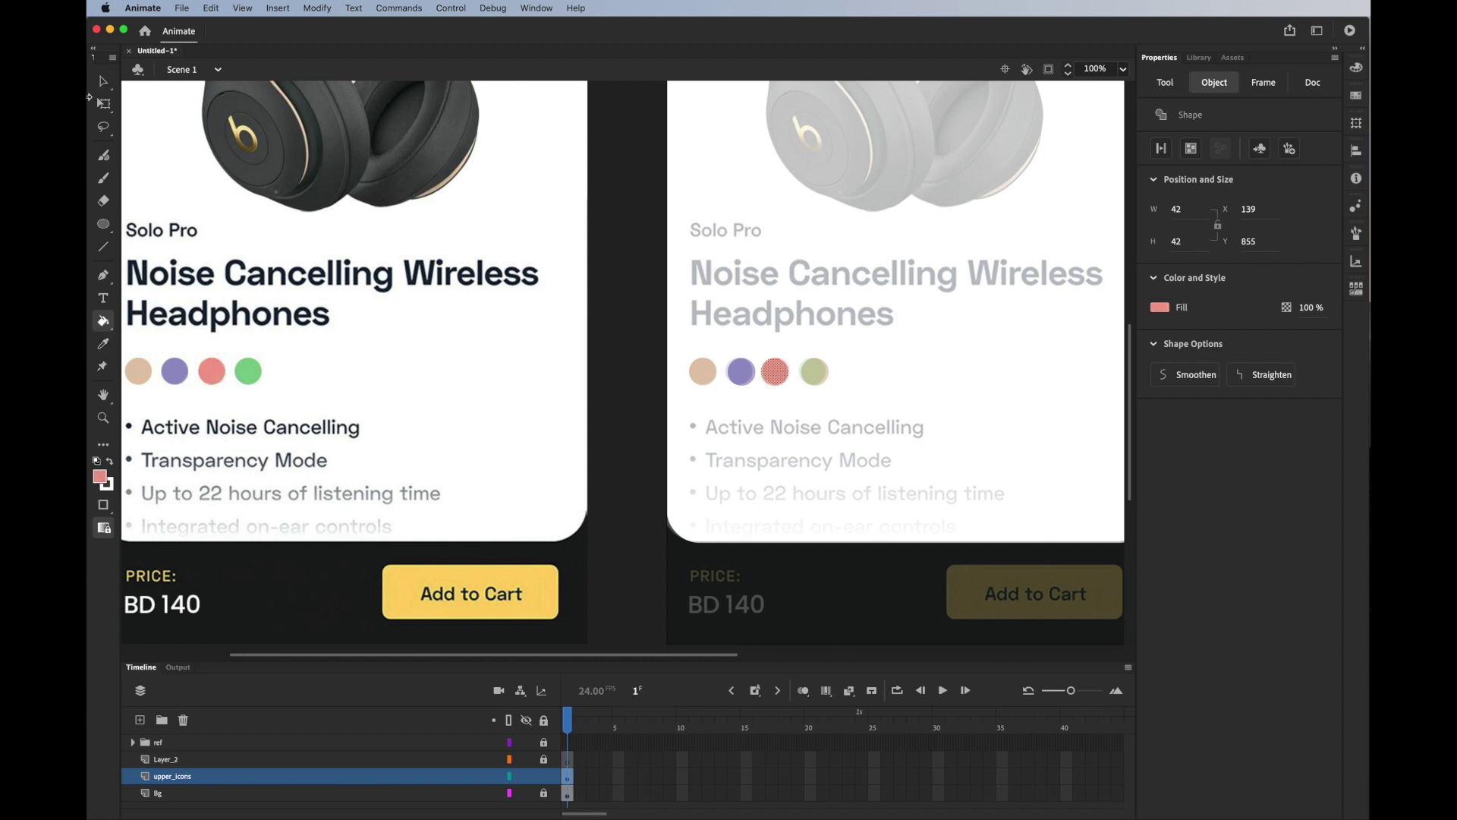
key(v)
click(823, 379)
click(104, 346)
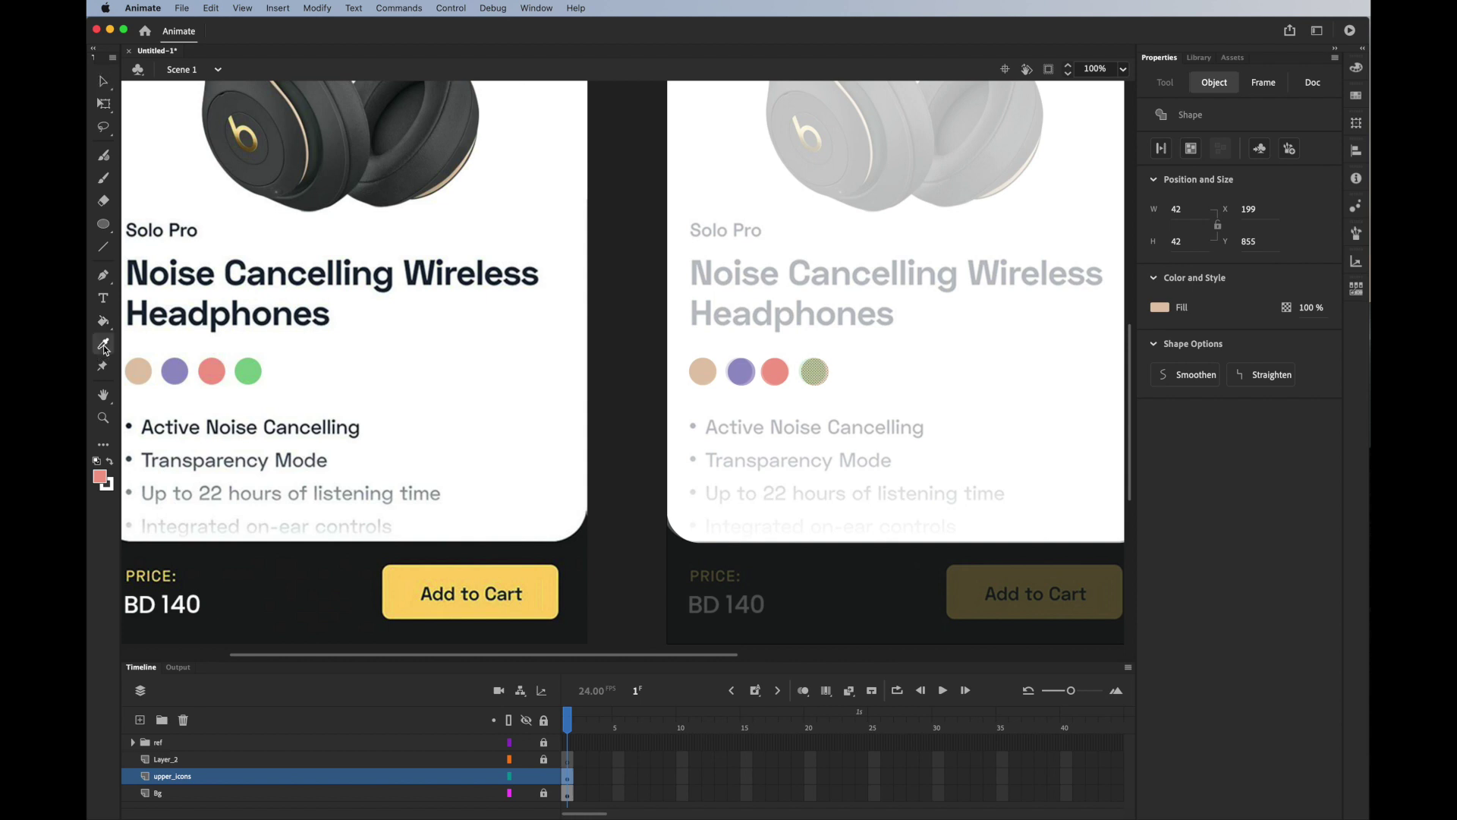
click(261, 371)
key(v)
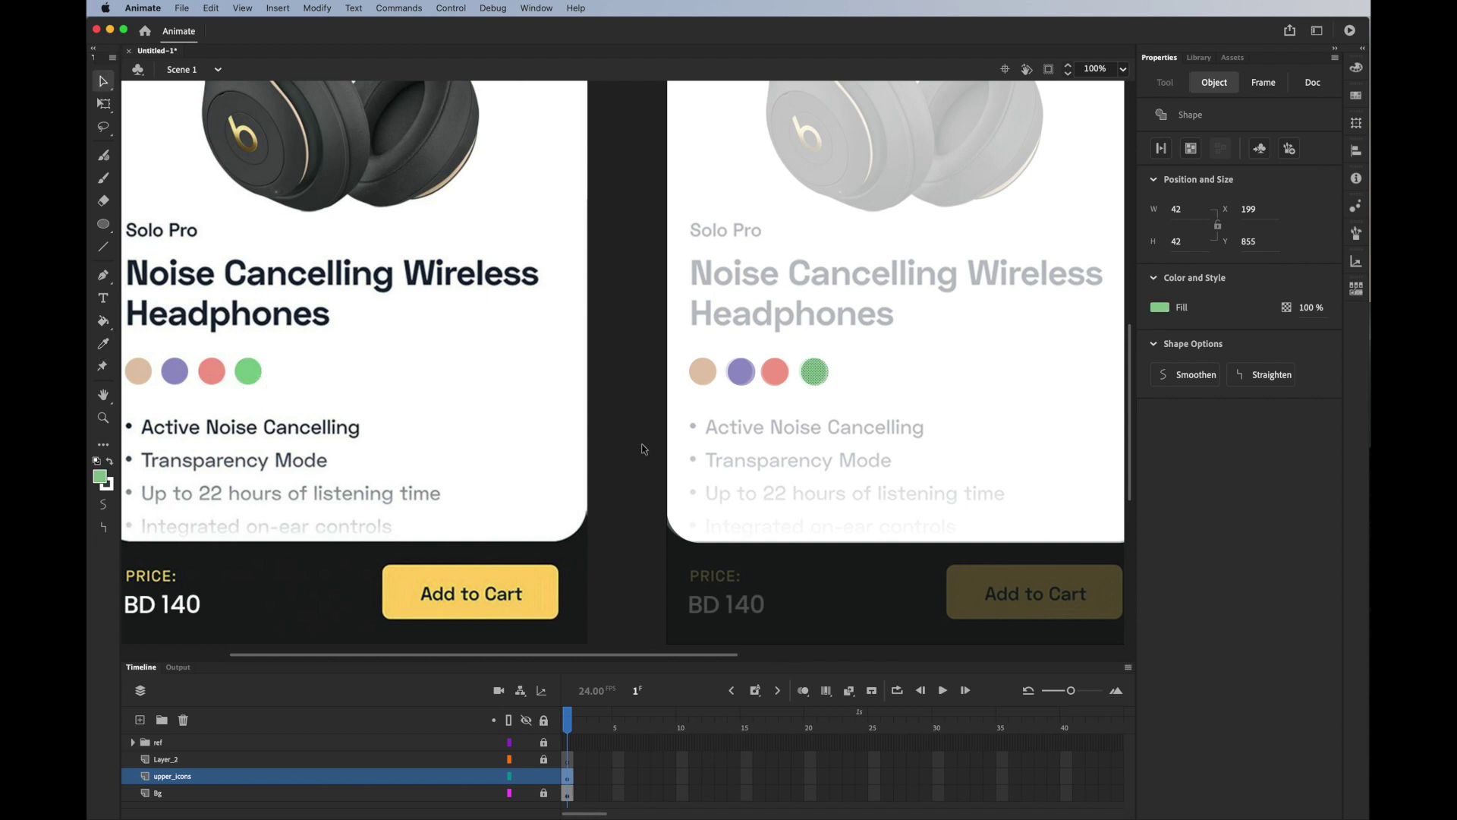
drag(626, 408, 876, 332)
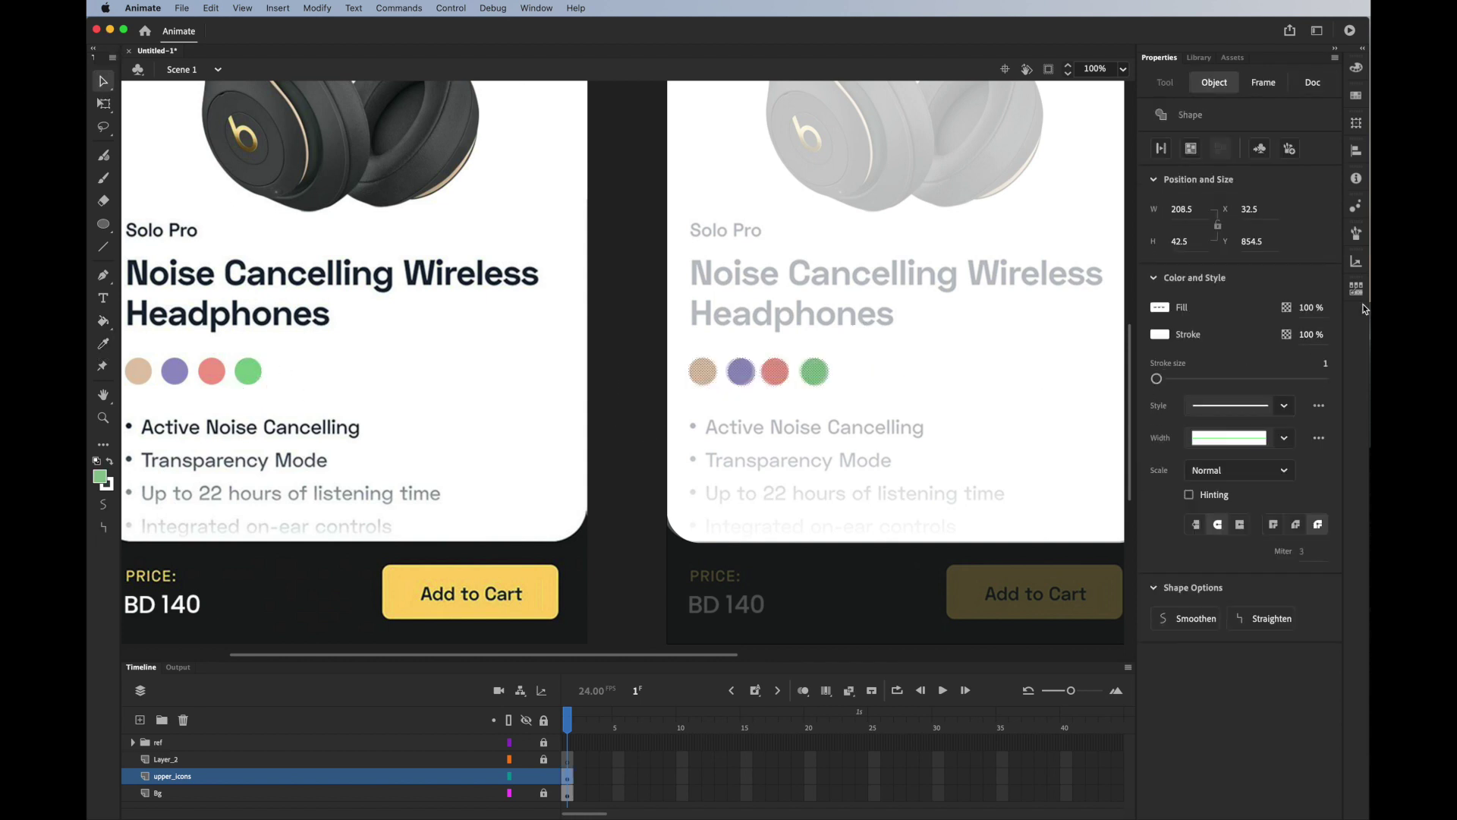
Step: Distribute the four swatches evenly by horizontal centre relative to each other, not the stage
click(1356, 150)
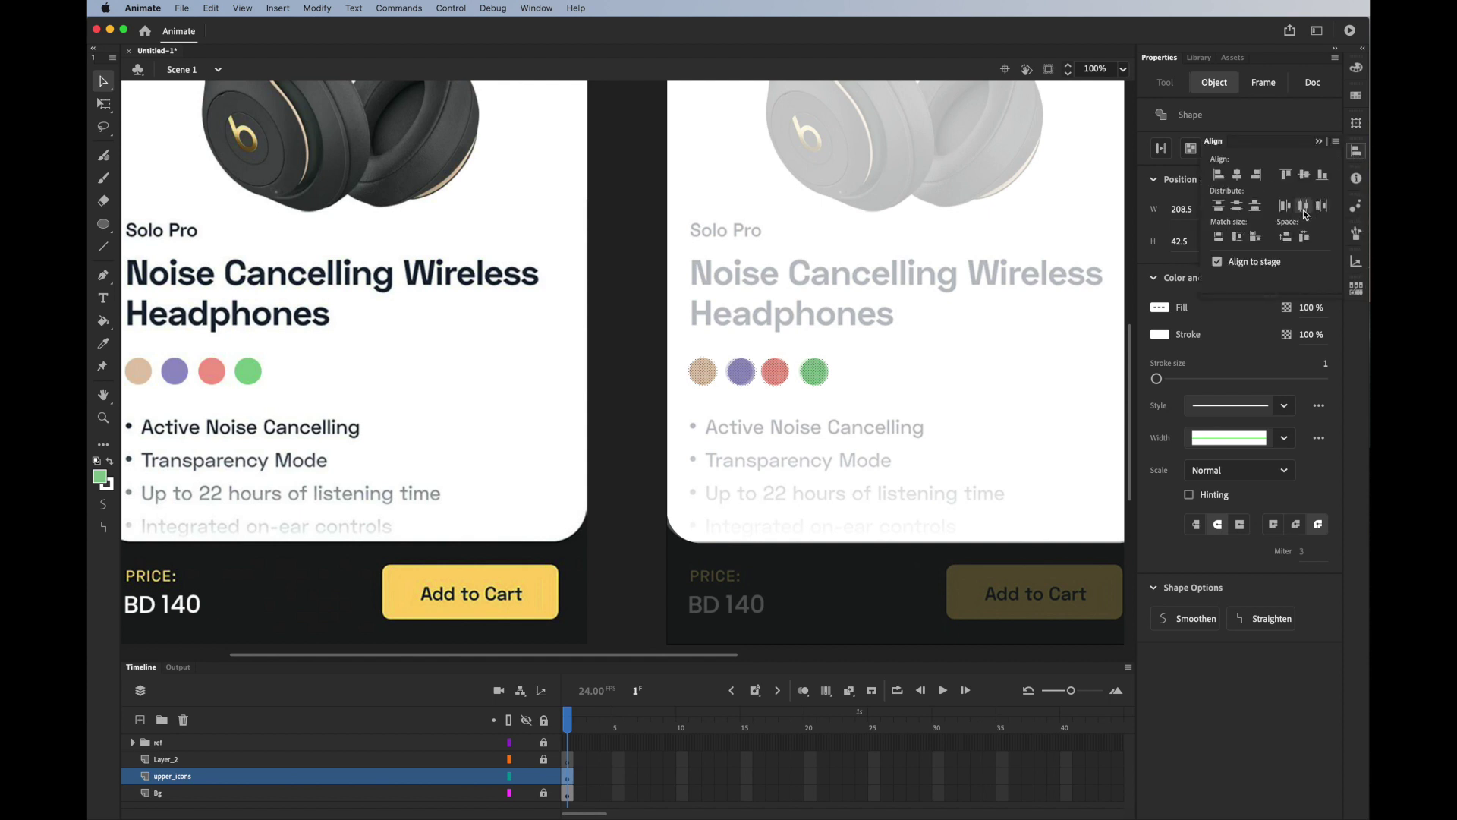
click(1302, 205)
key(super+z)
click(1217, 261)
click(1304, 206)
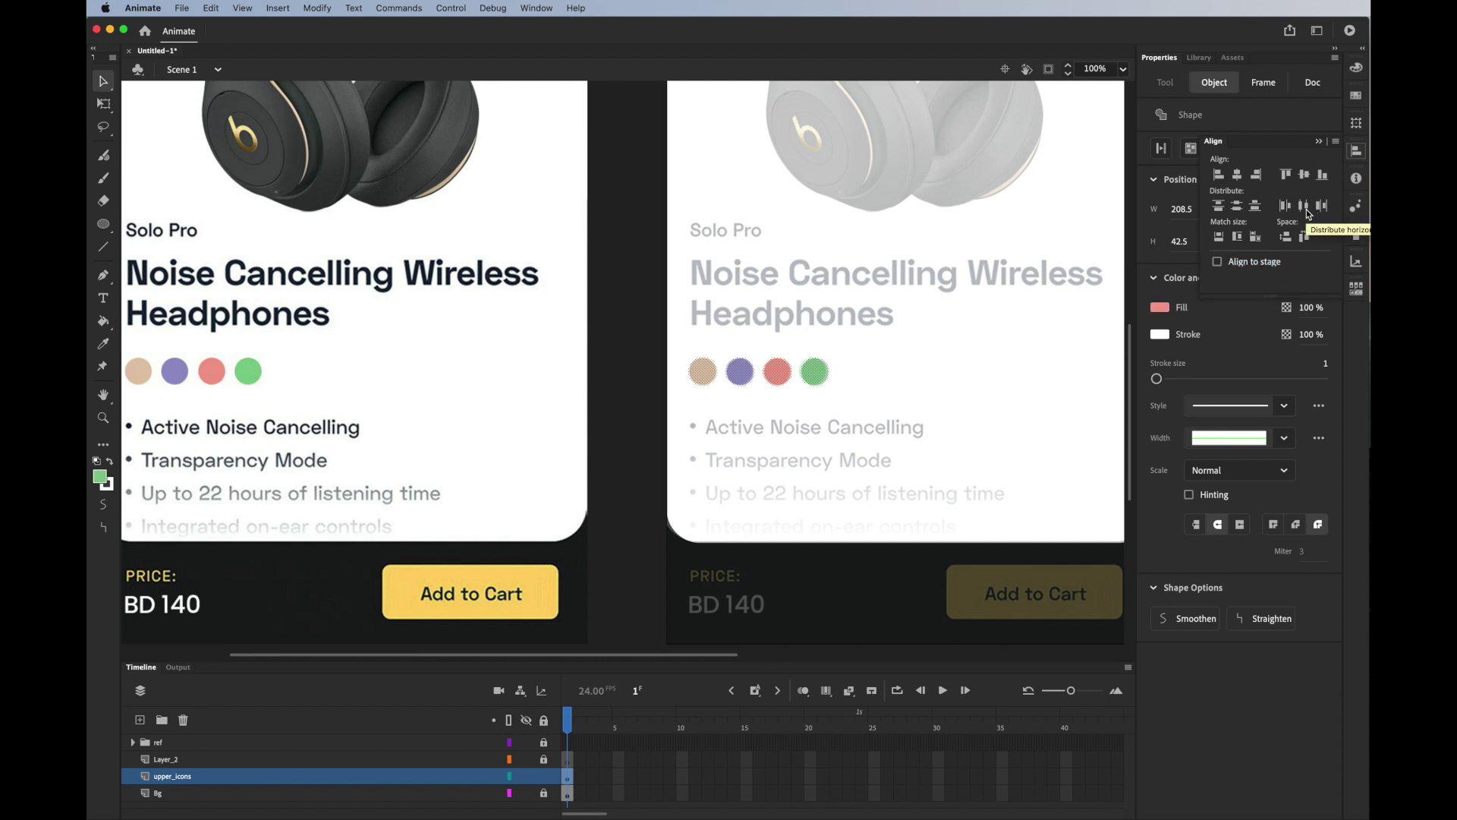
click(625, 382)
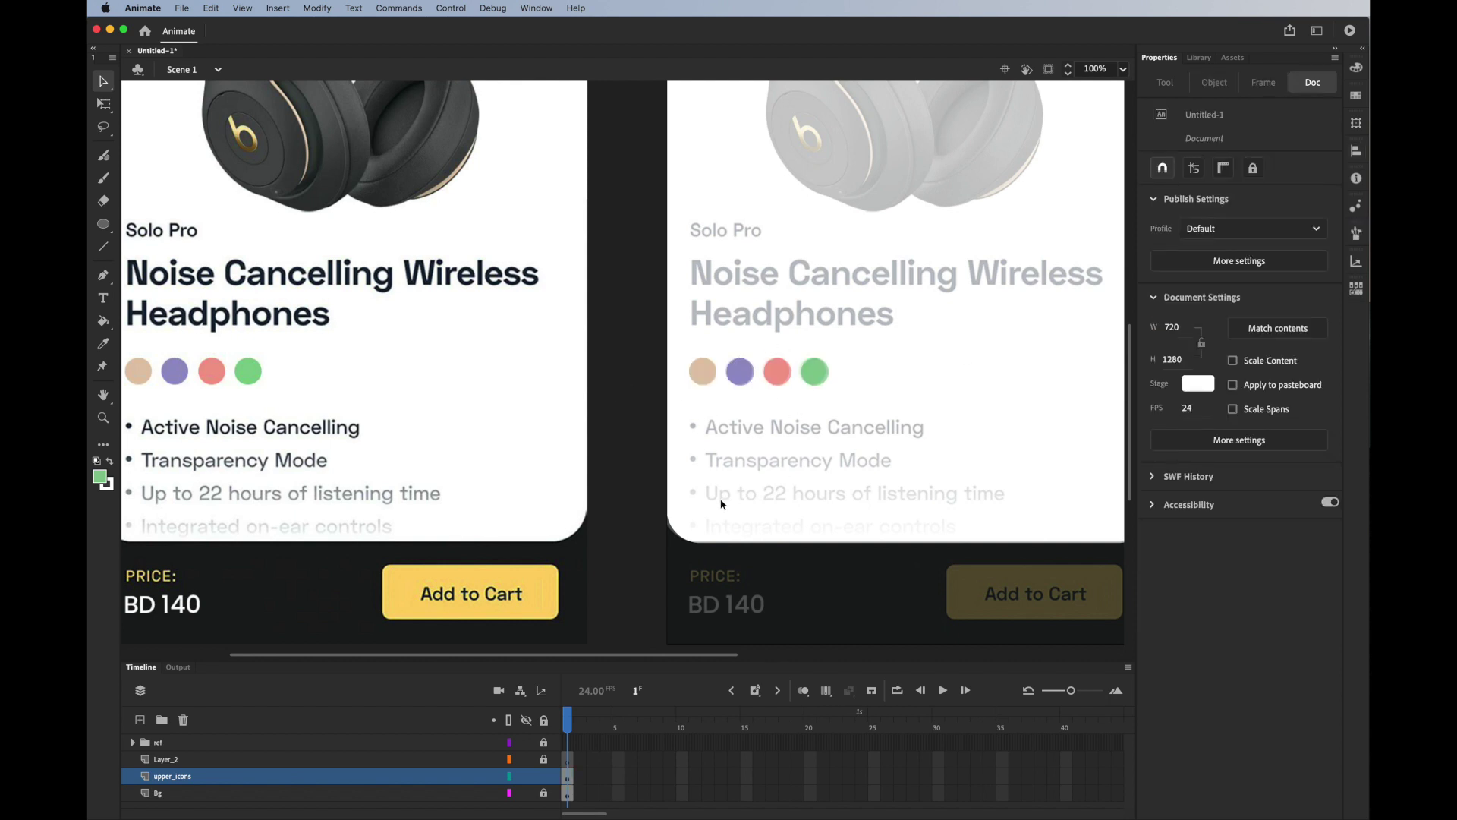
key(super+minus)
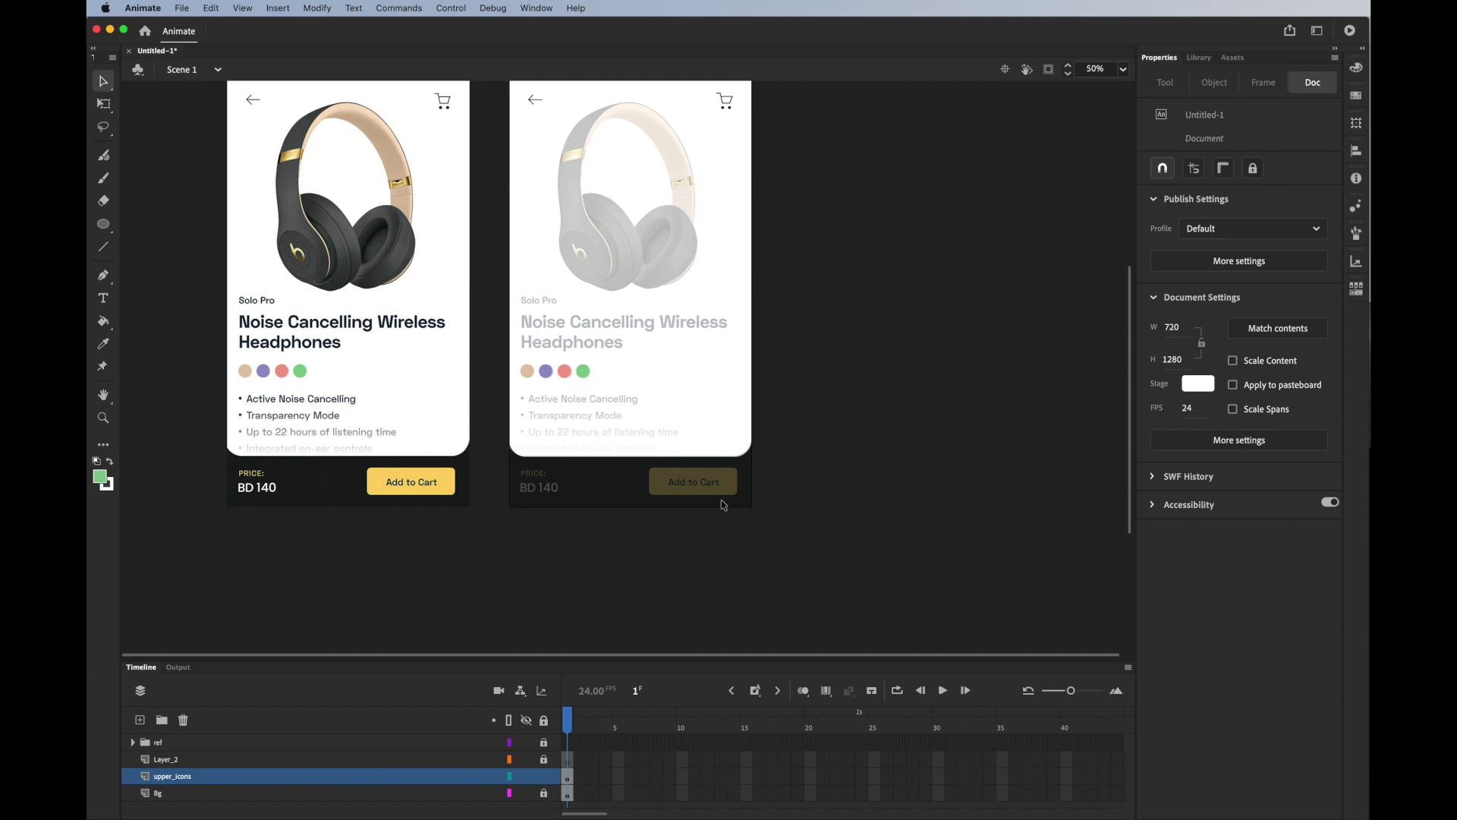
scroll(782, 551, down, 2)
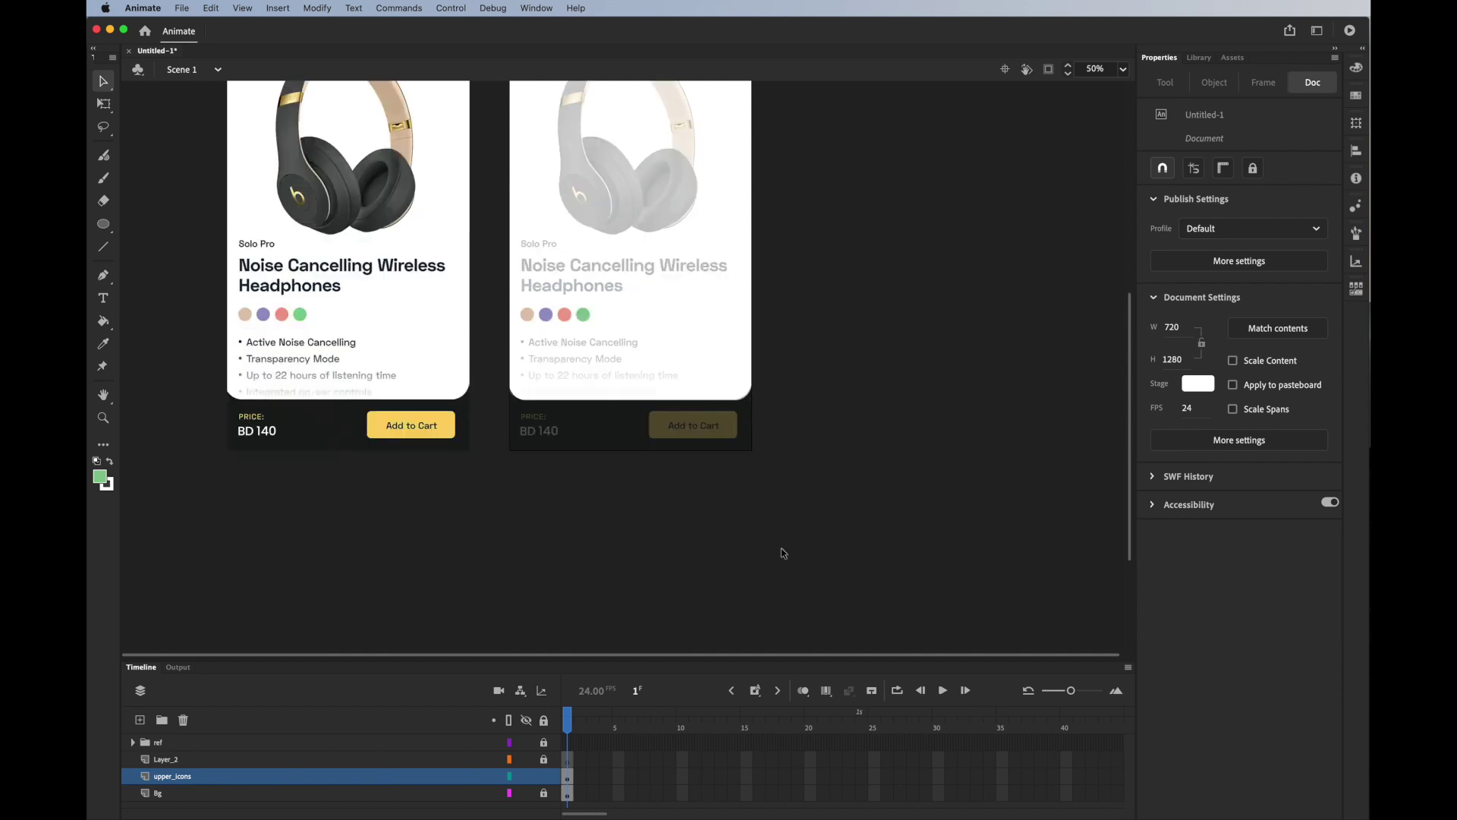
key(super+equal)
key(super+equal)
scroll(773, 526, down, 2)
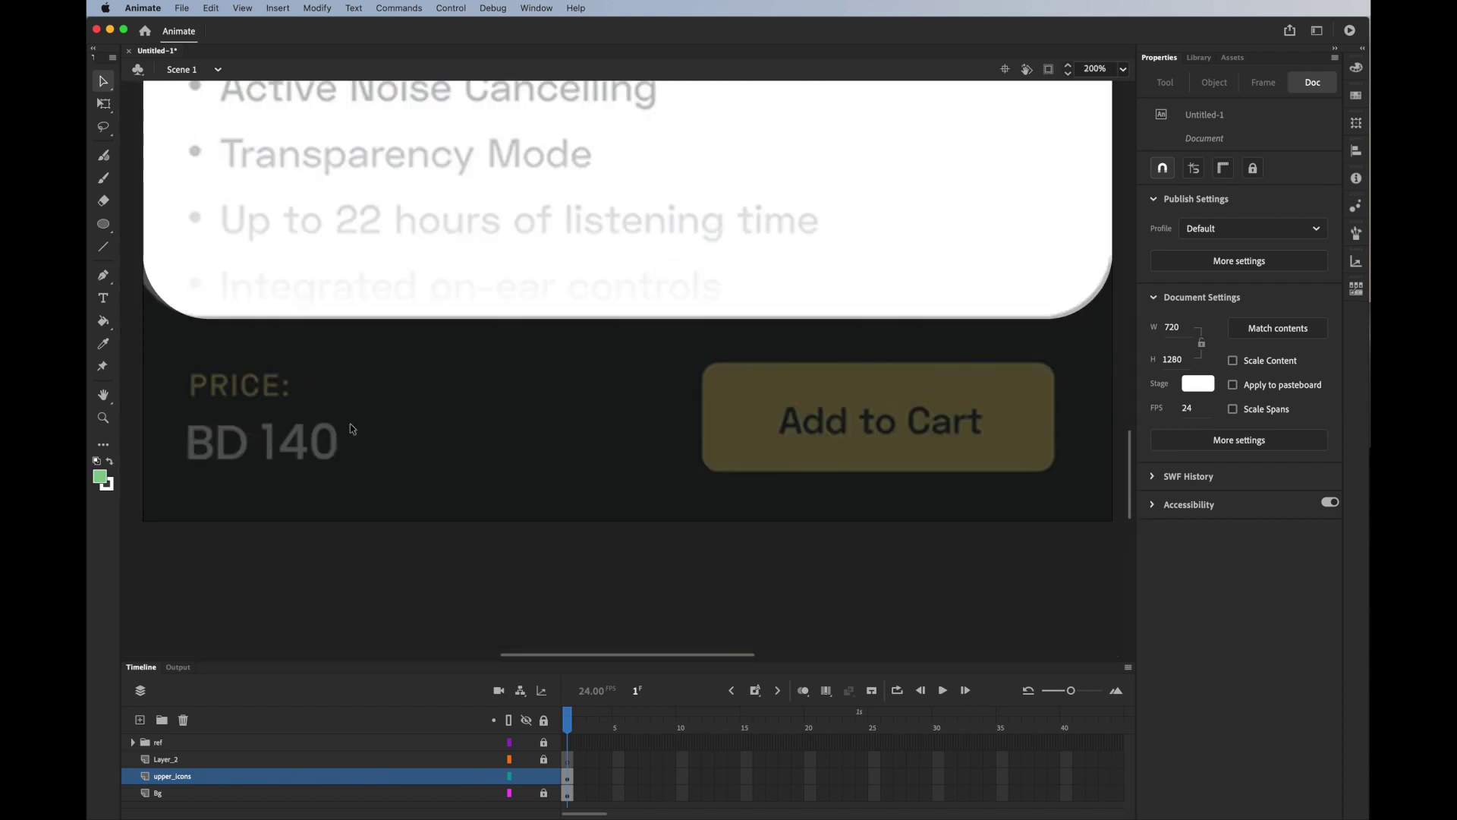
click(104, 225)
Step: Draw a green rectangle primitive over Add to Cart with all corner radii locked at 16
drag(103, 226, 152, 242)
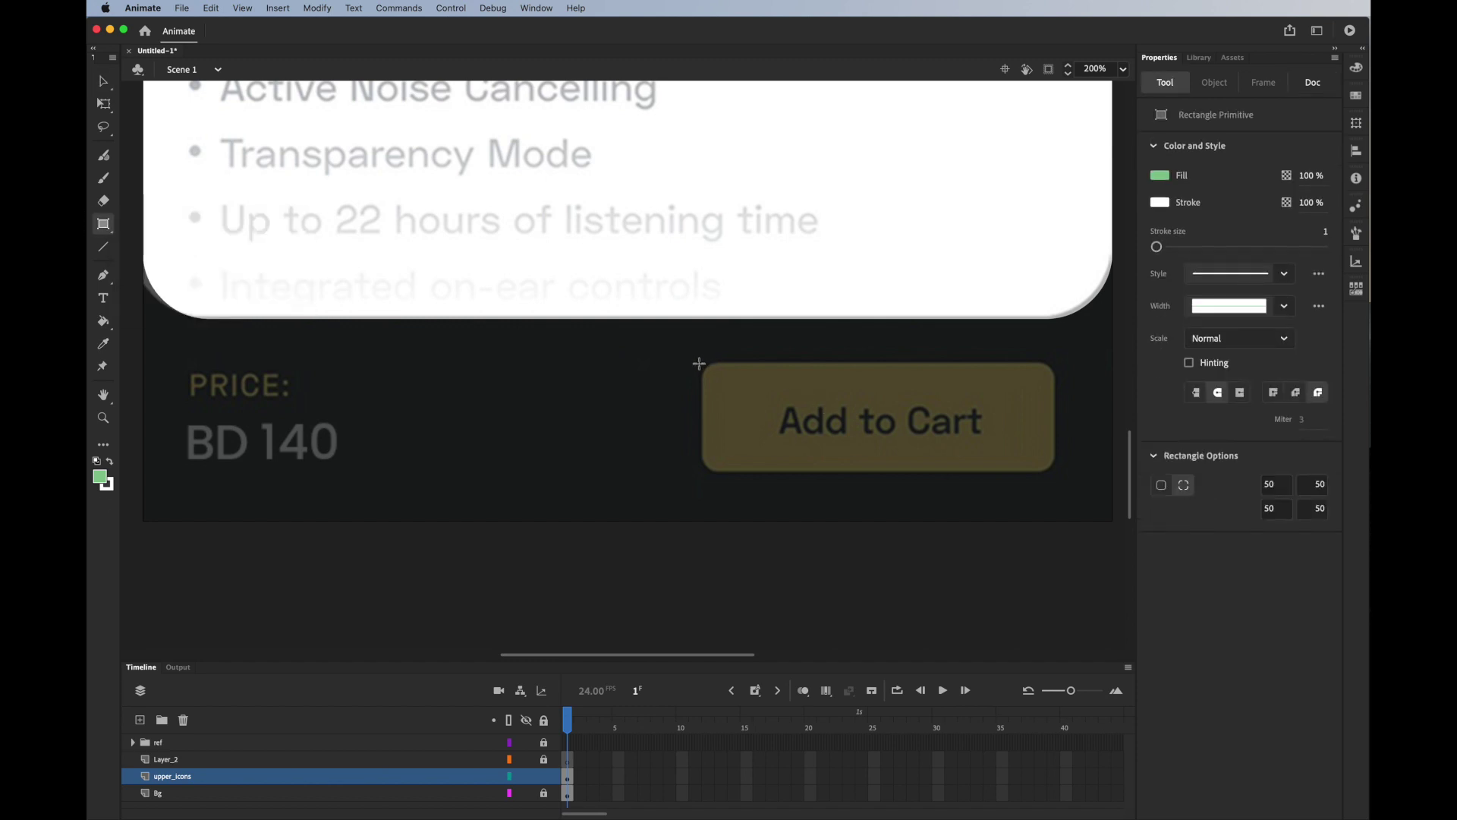
drag(694, 358, 1058, 472)
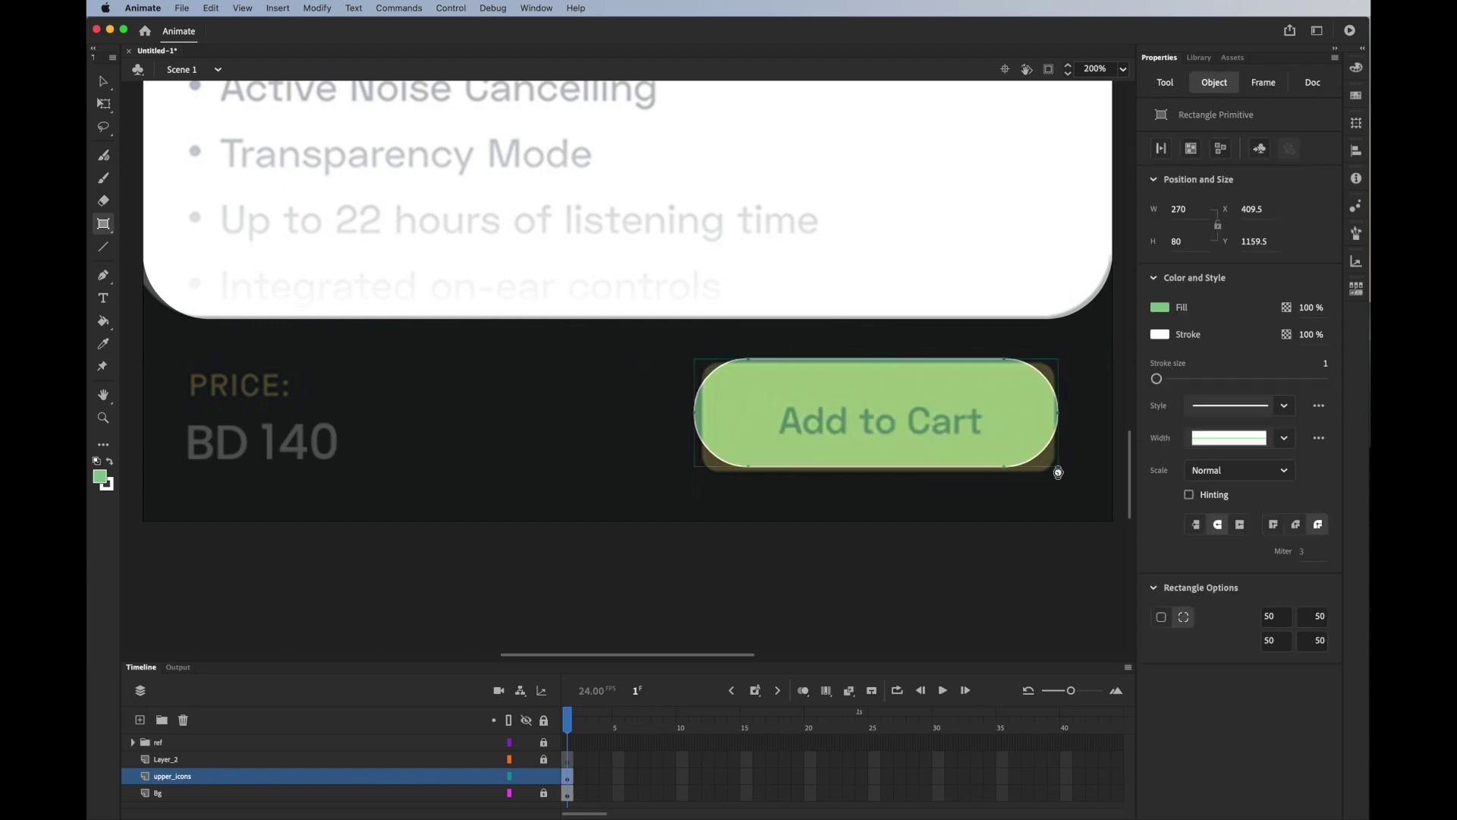
click(1167, 619)
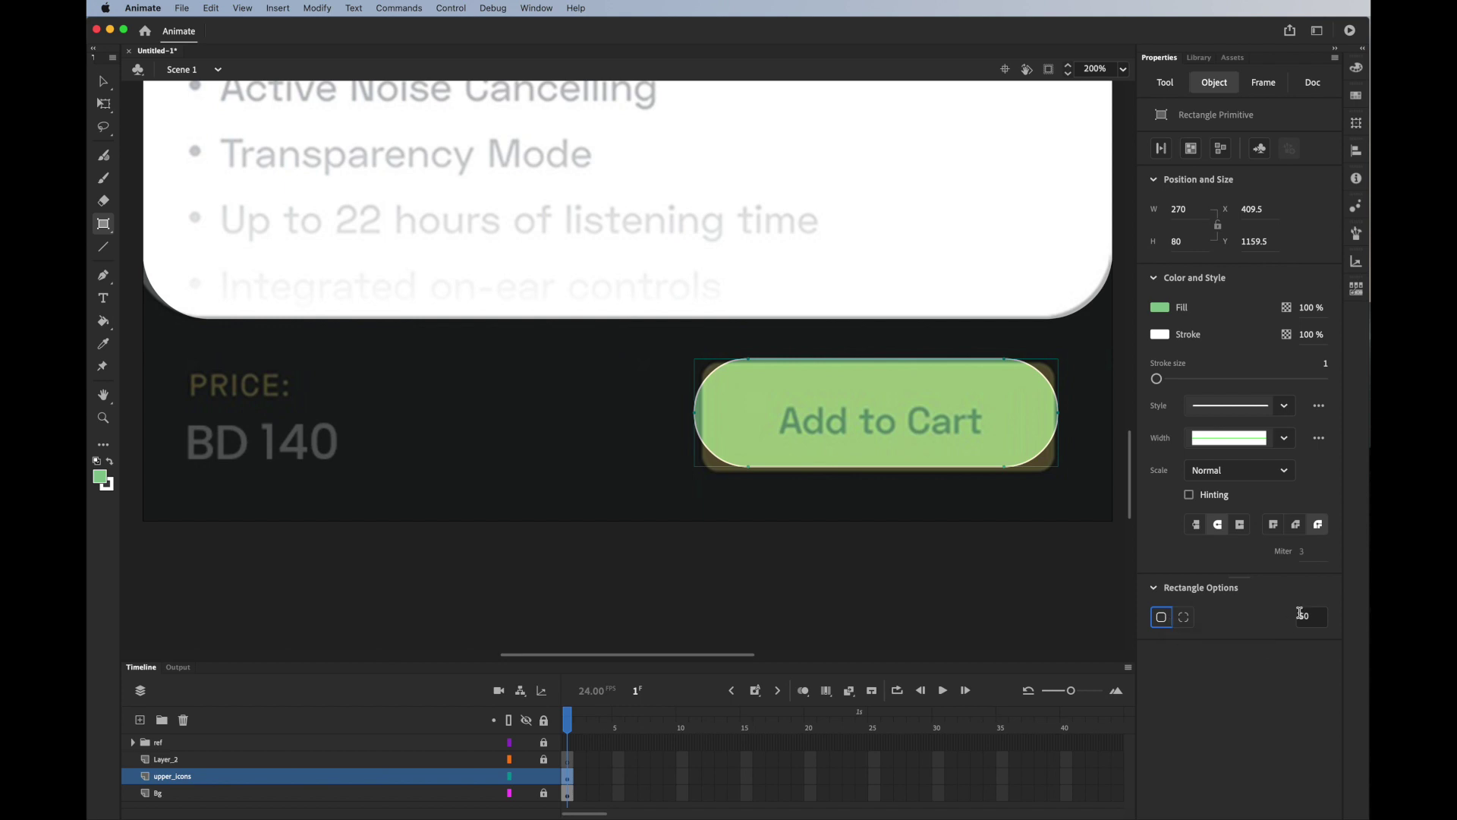
click(1305, 615)
text(20)
key(Return)
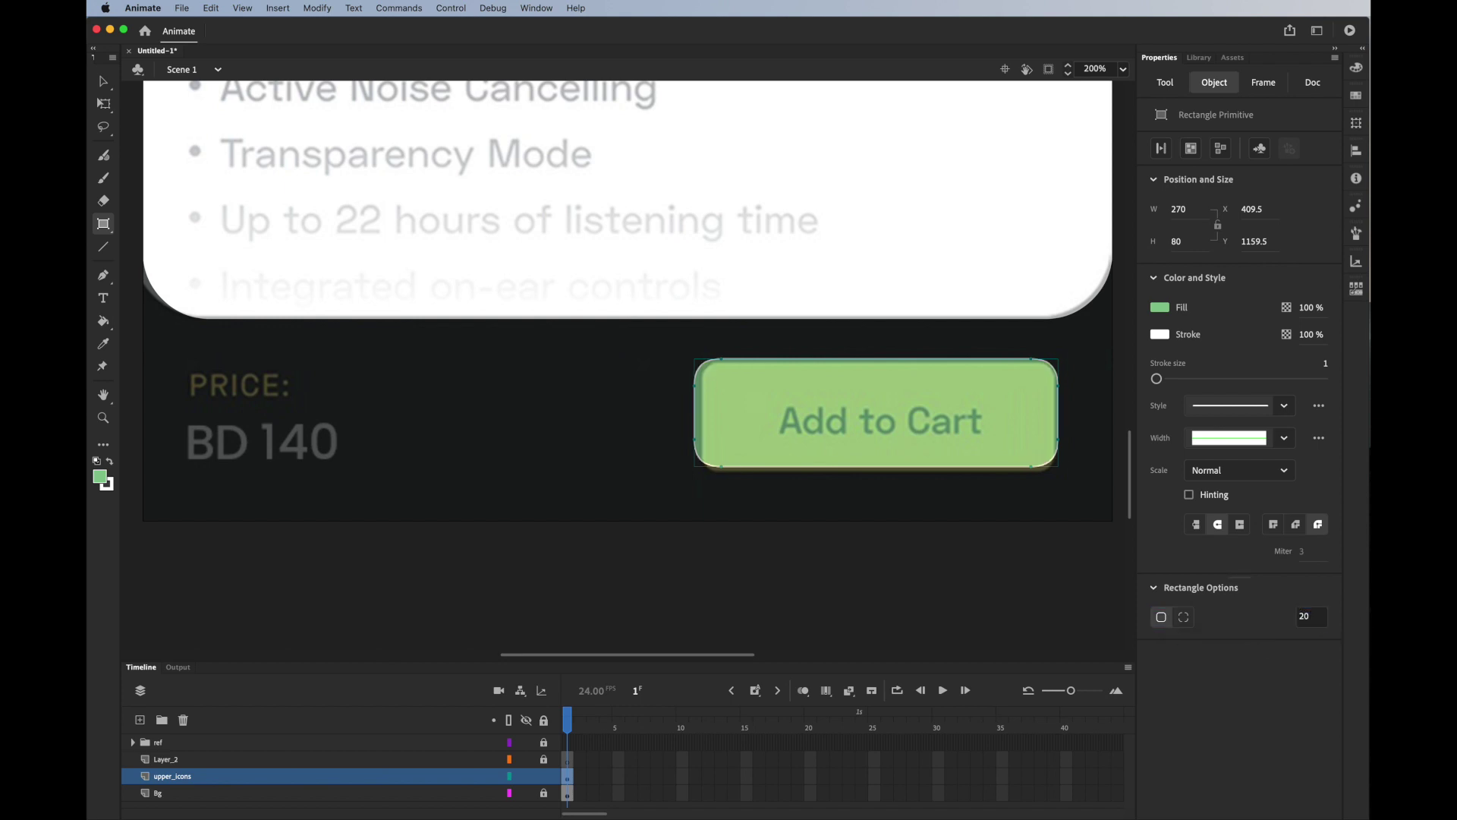
click(1321, 619)
text(16)
key(Return)
Step: Narrow the green rectangle to about 259 × 80 and nudge it onto the button
click(103, 104)
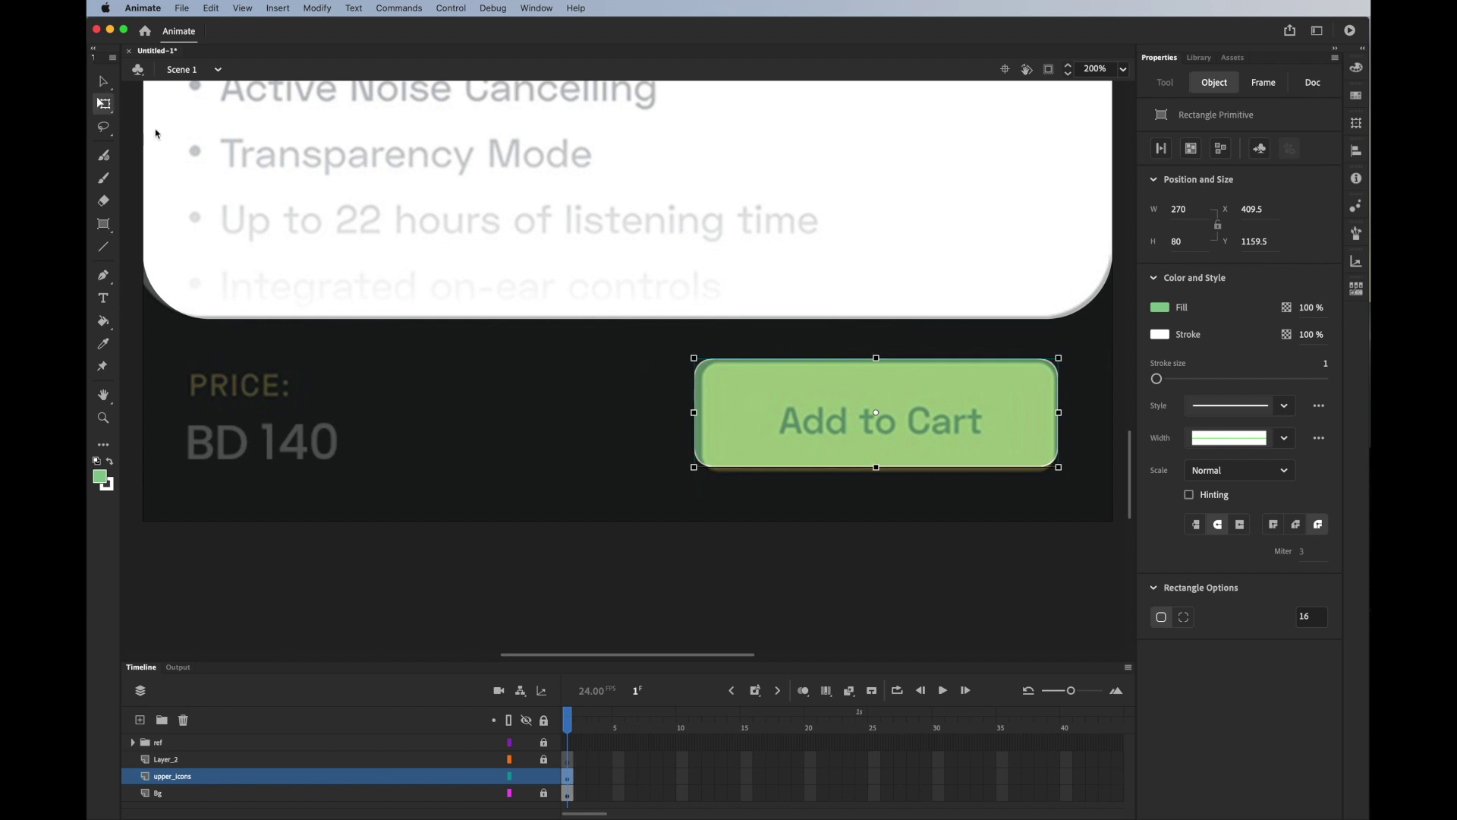
drag(691, 418, 705, 416)
key(Left)
key(Left)
key(Left)
key(Left)
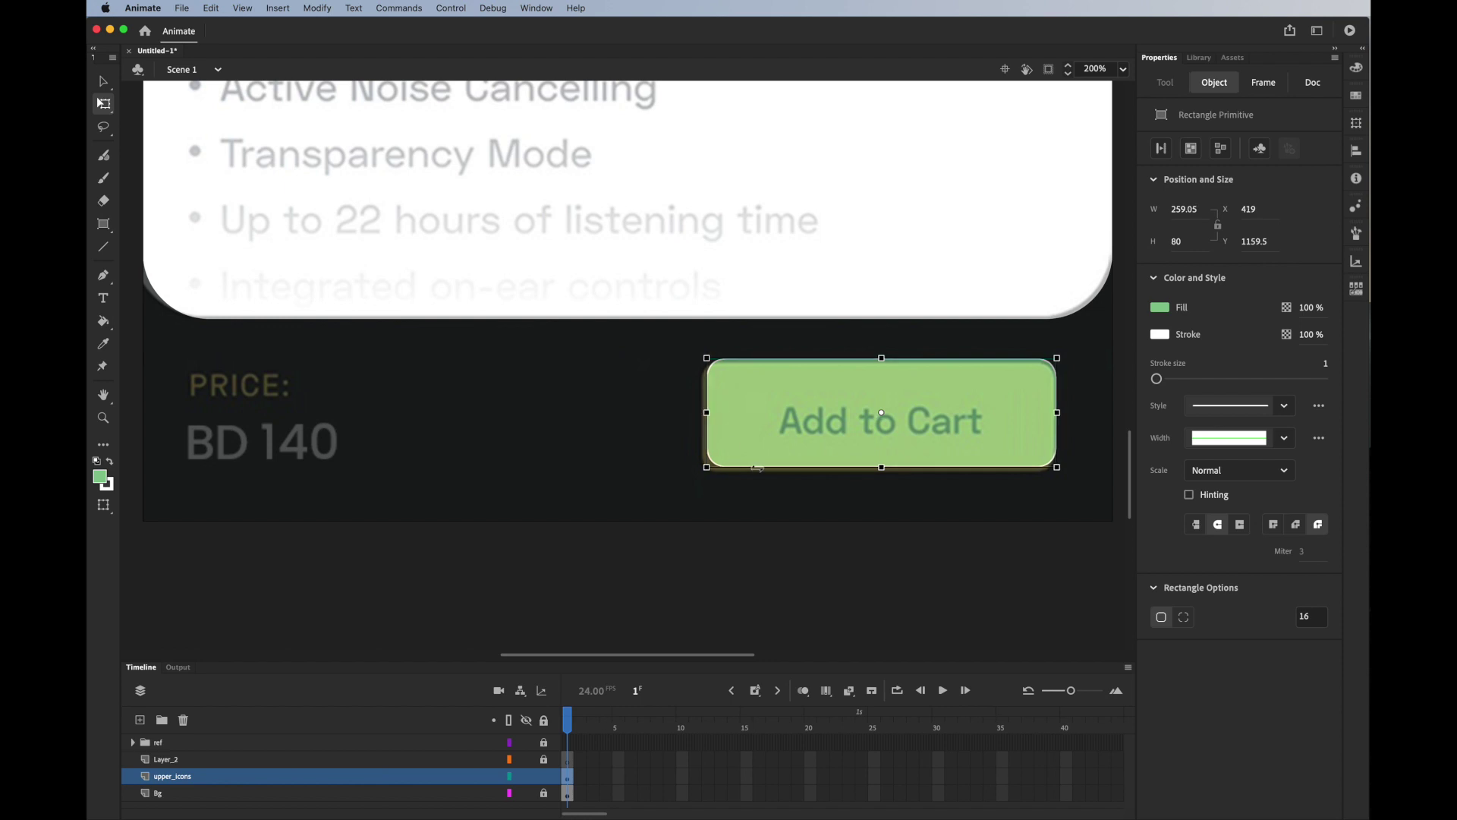
key(Down)
key(Down)
key(Down)
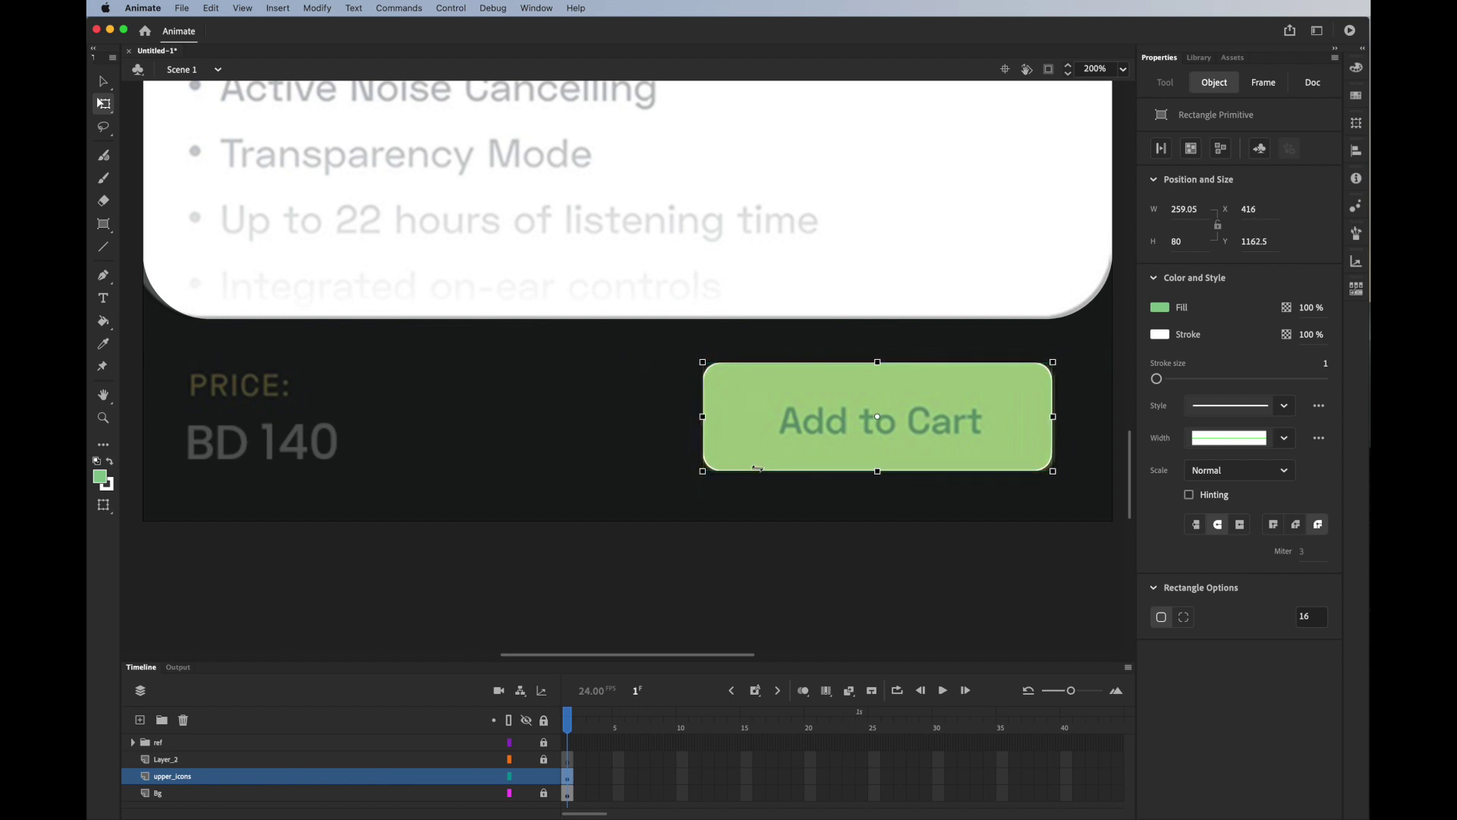
click(827, 544)
Step: Break the green Add to Cart rectangle into a plain 260.05 × 81 shape and zoom in on it
key(super+minus)
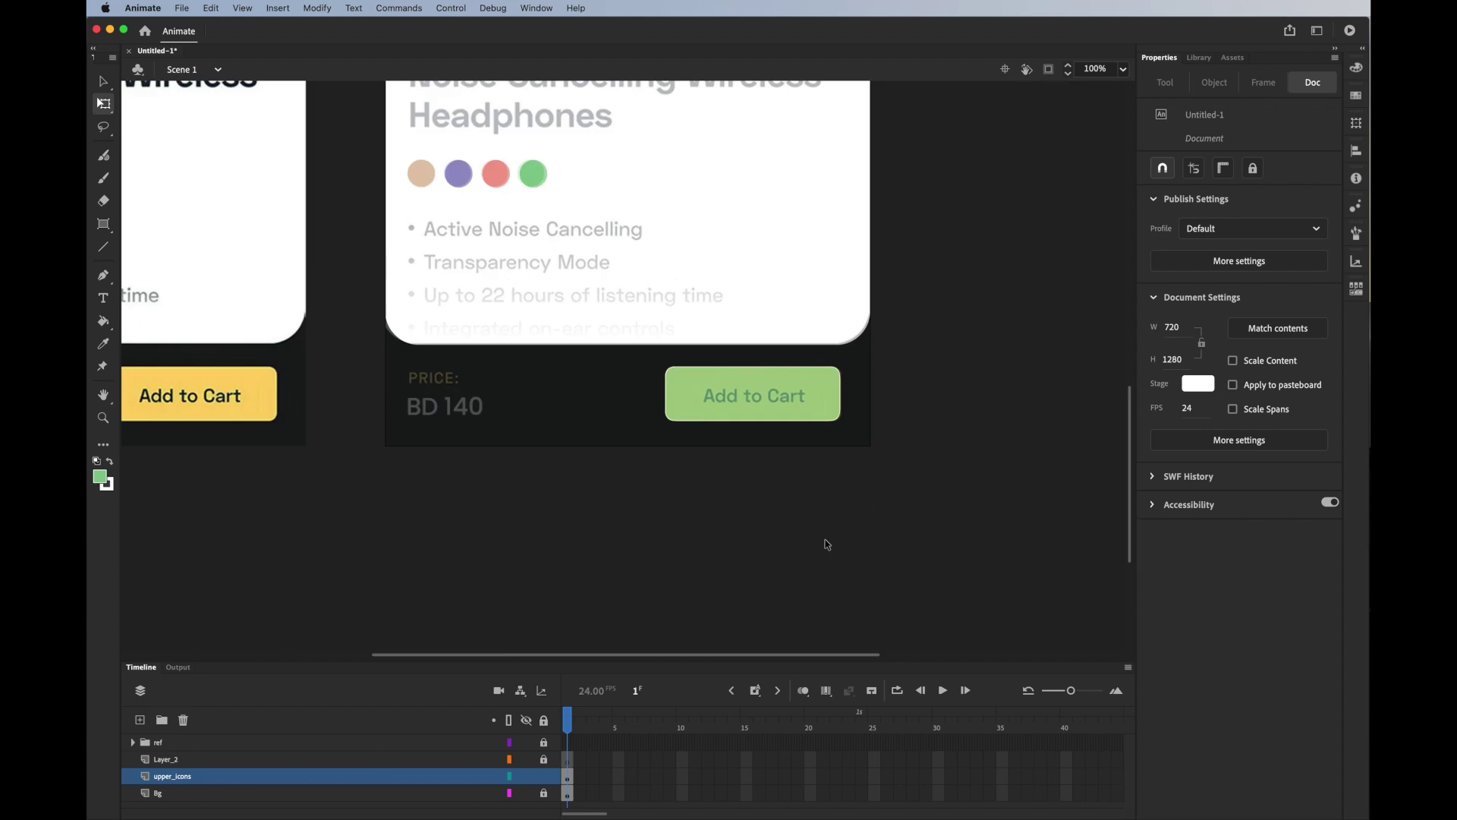
click(829, 372)
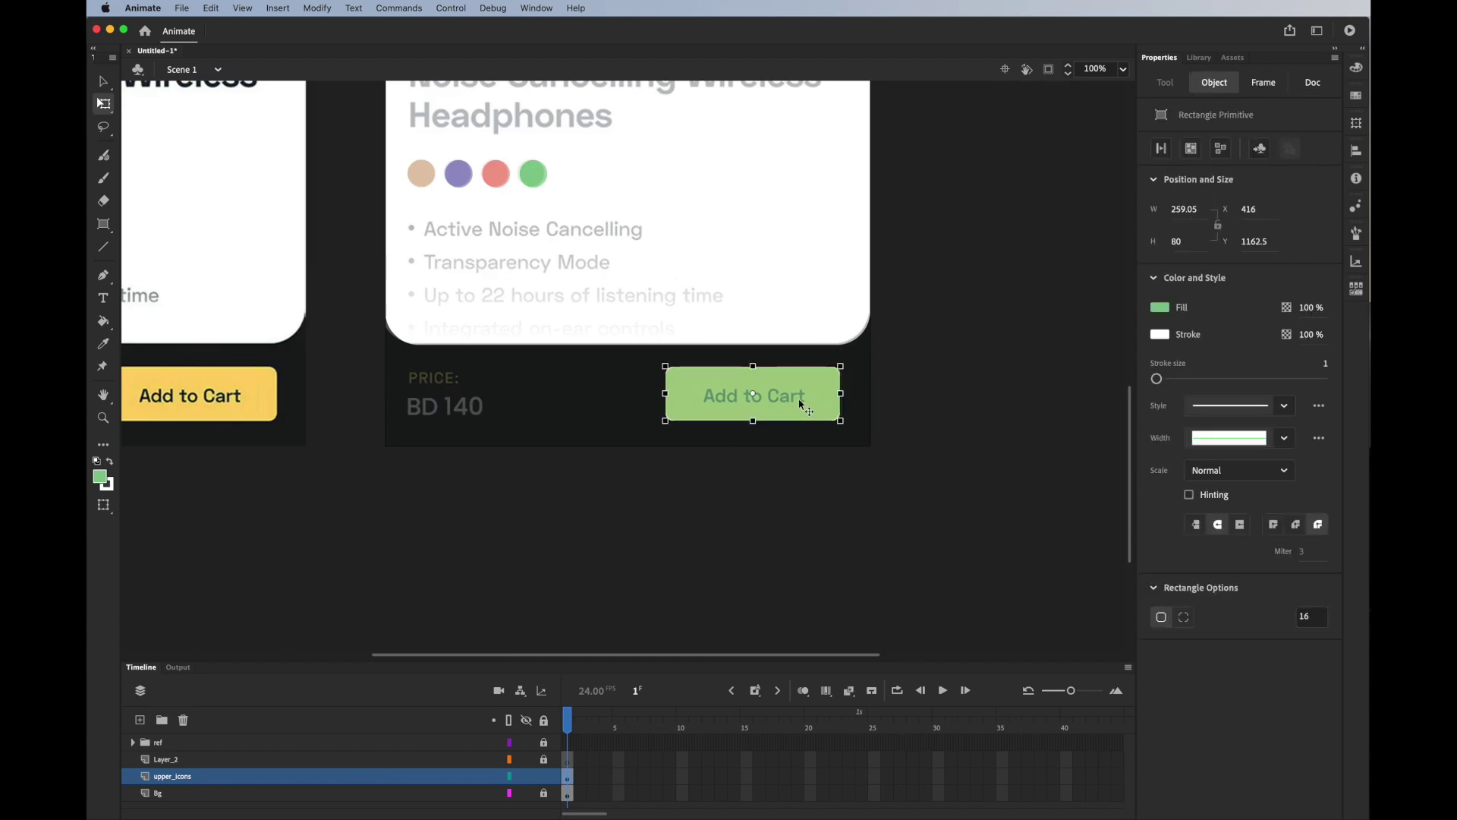
click(789, 558)
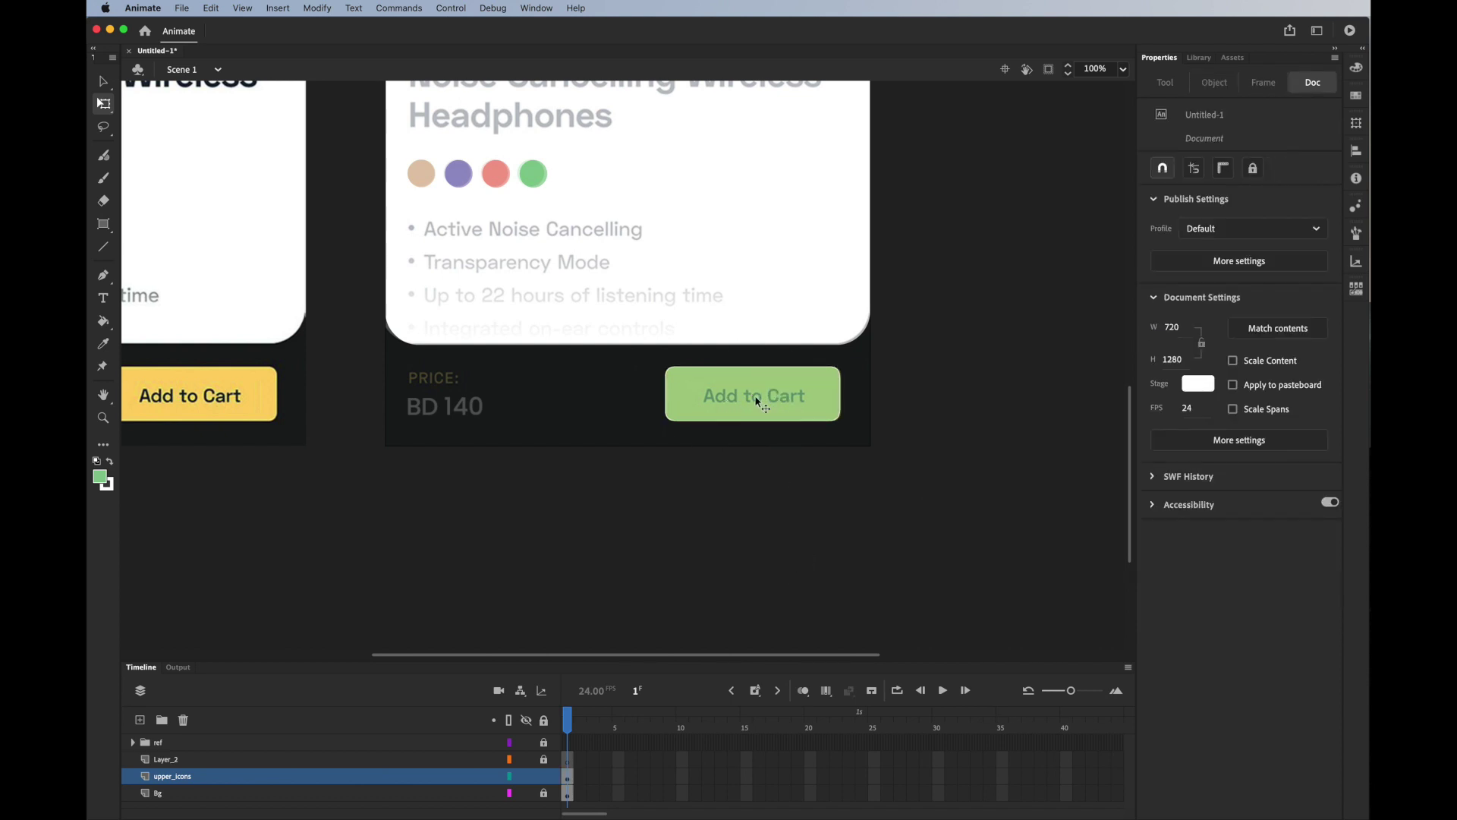
click(757, 394)
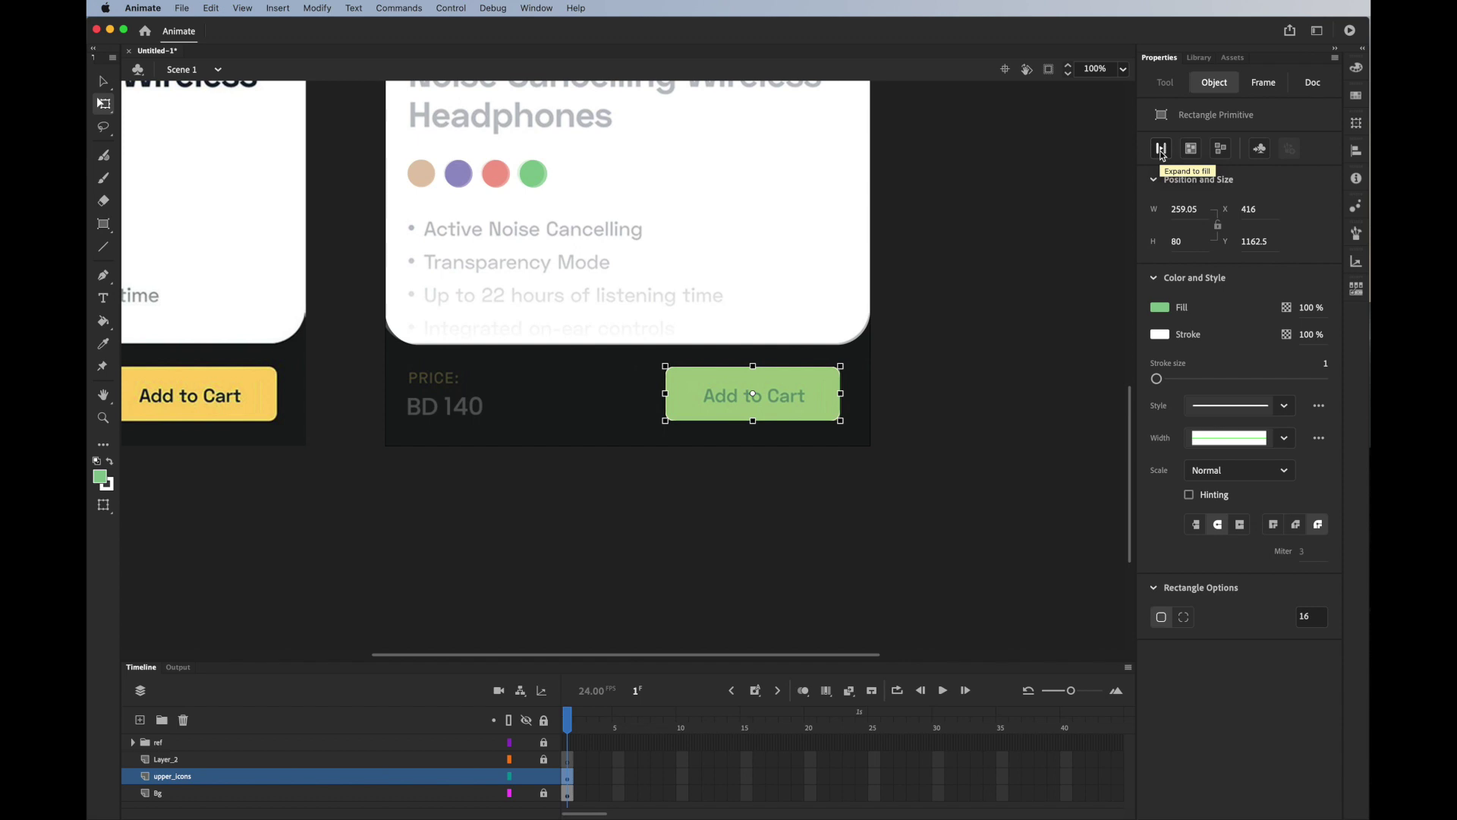
click(851, 386)
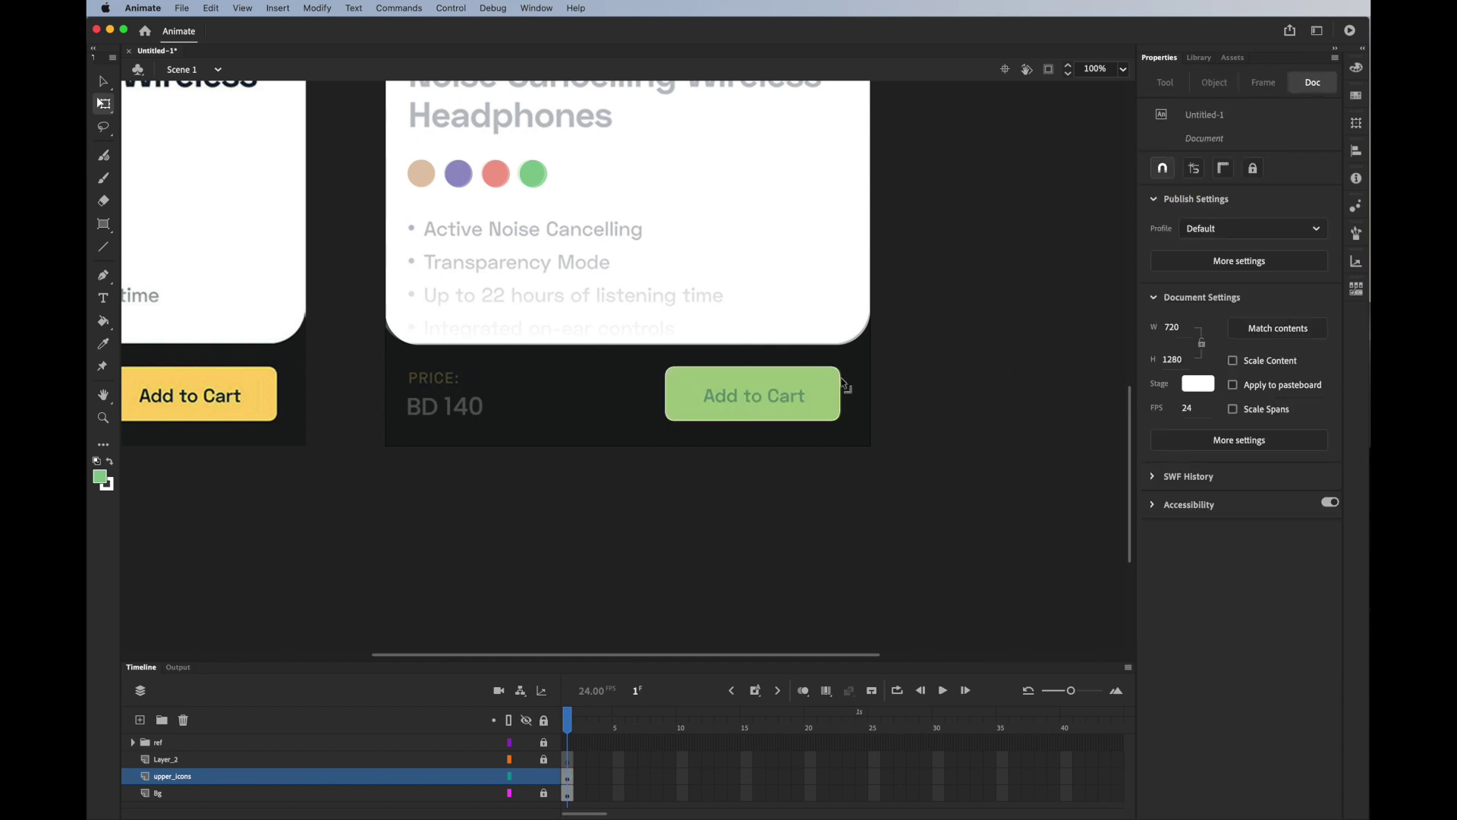
click(845, 386)
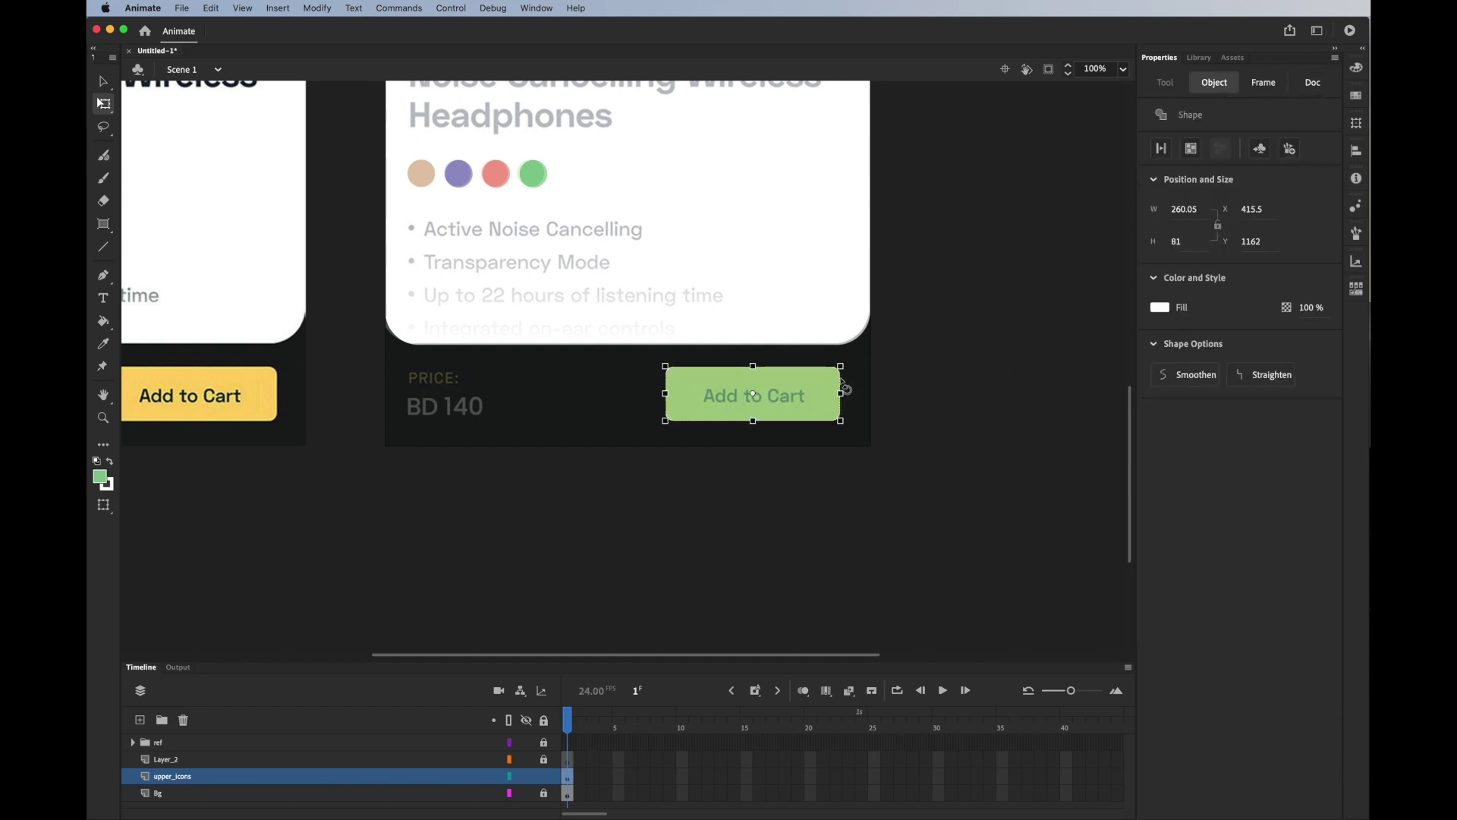
key(super+equal)
key(super+equal)
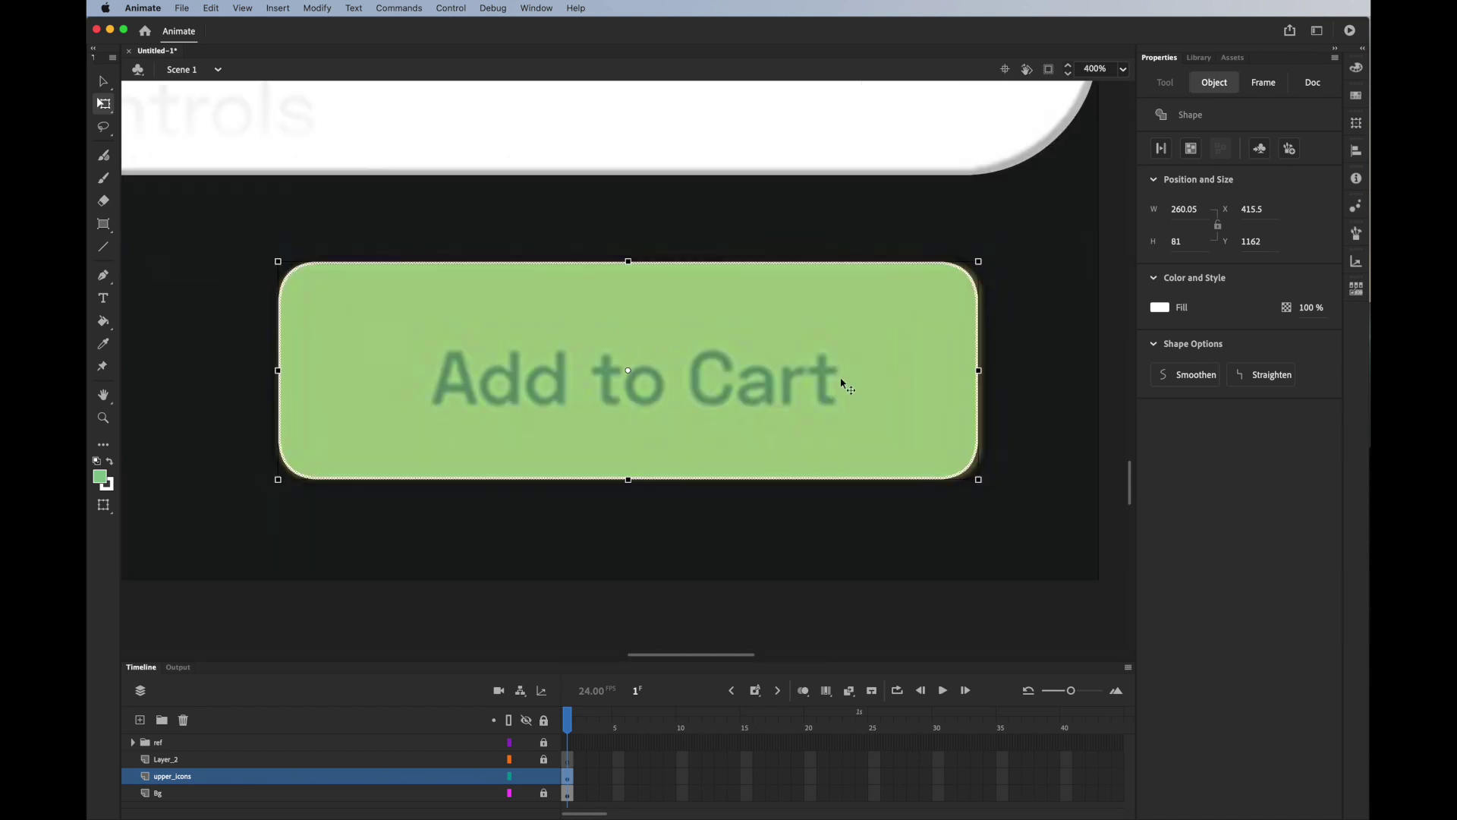
Step: Select just the green fill of the Add to Cart shape
click(104, 85)
click(425, 241)
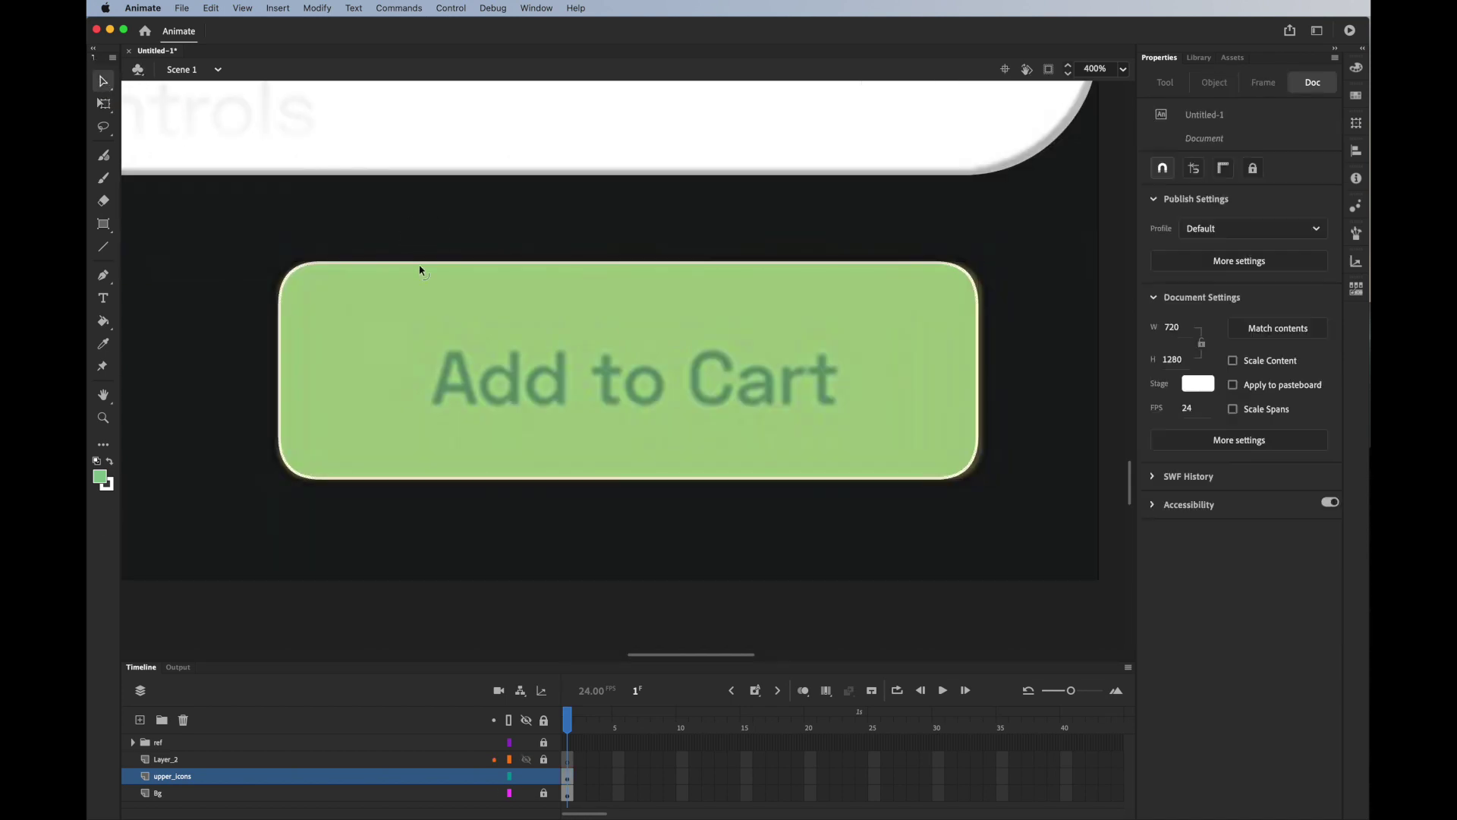
click(419, 270)
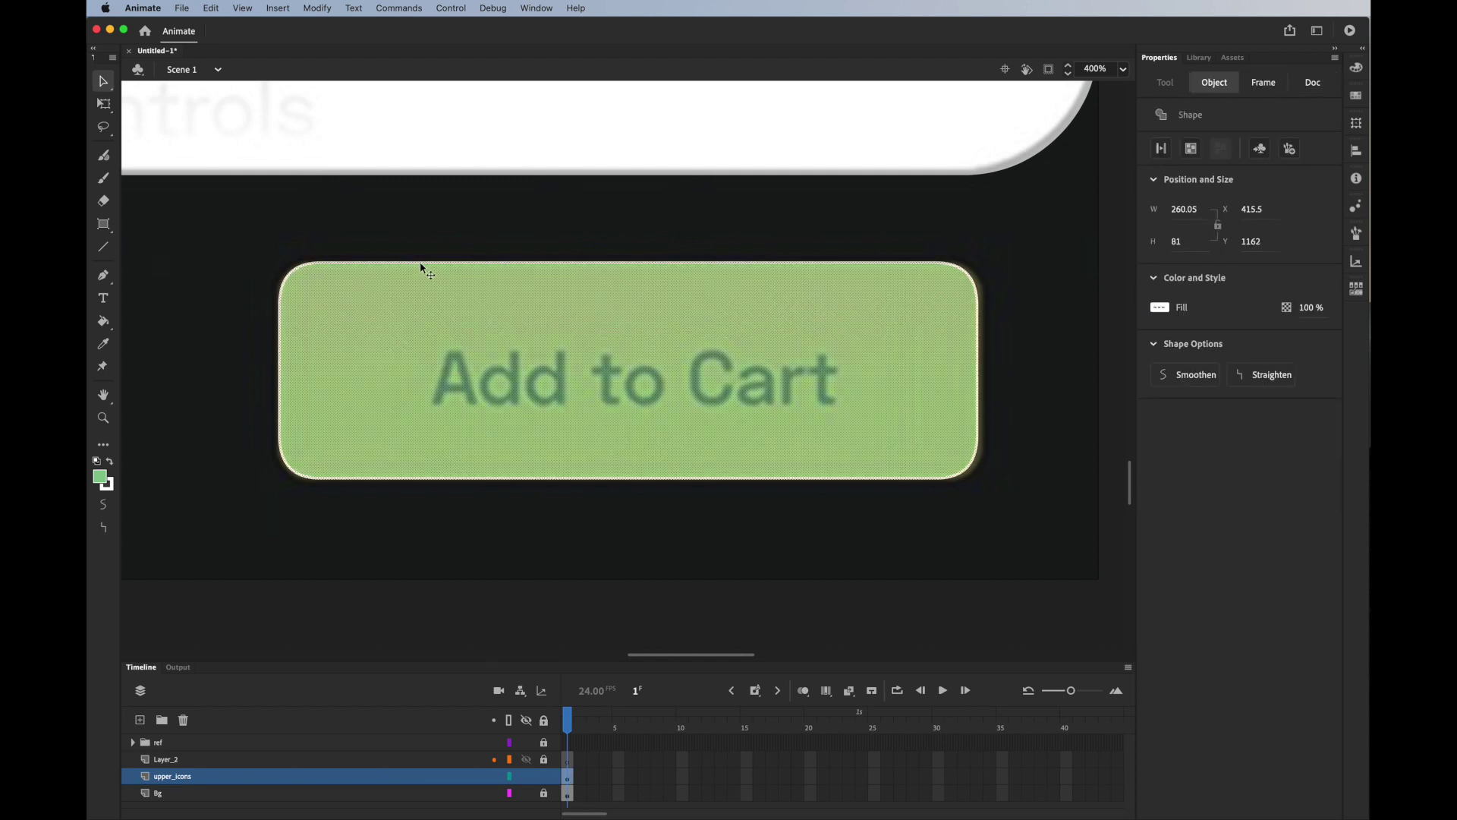
key(Delete)
key(super+z)
click(437, 258)
click(437, 267)
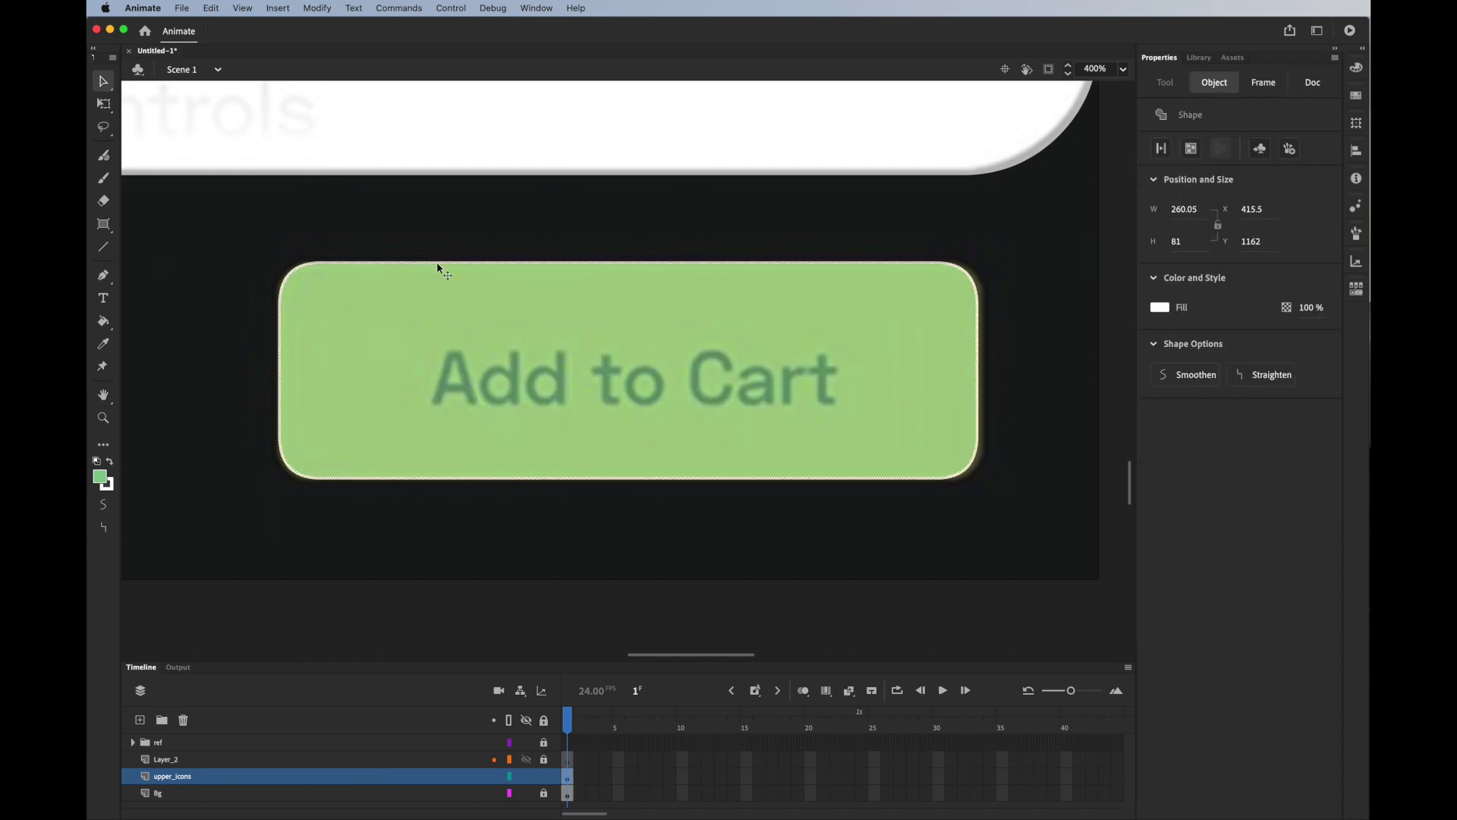
click(440, 270)
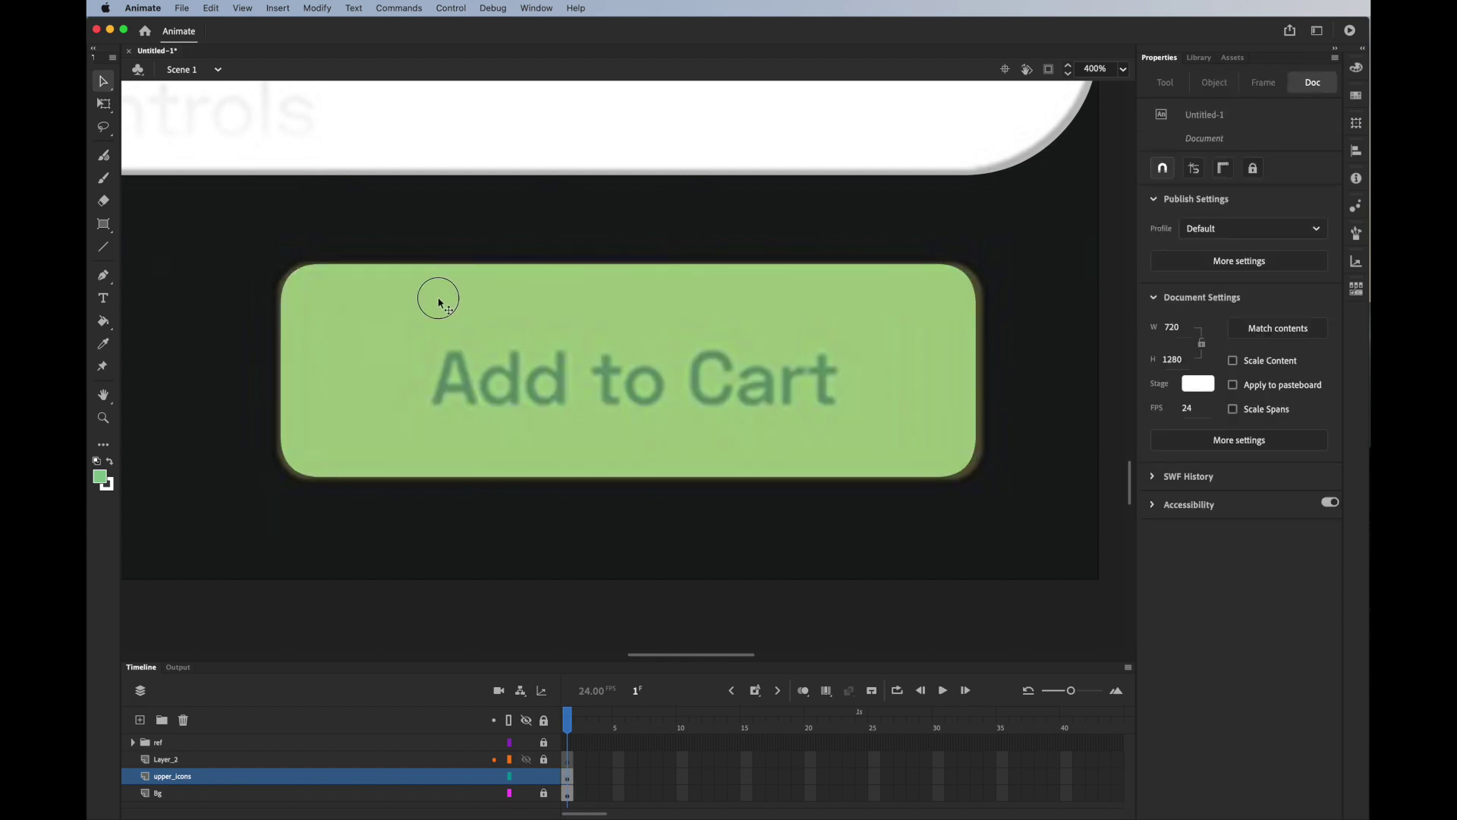
click(438, 304)
key(super+1)
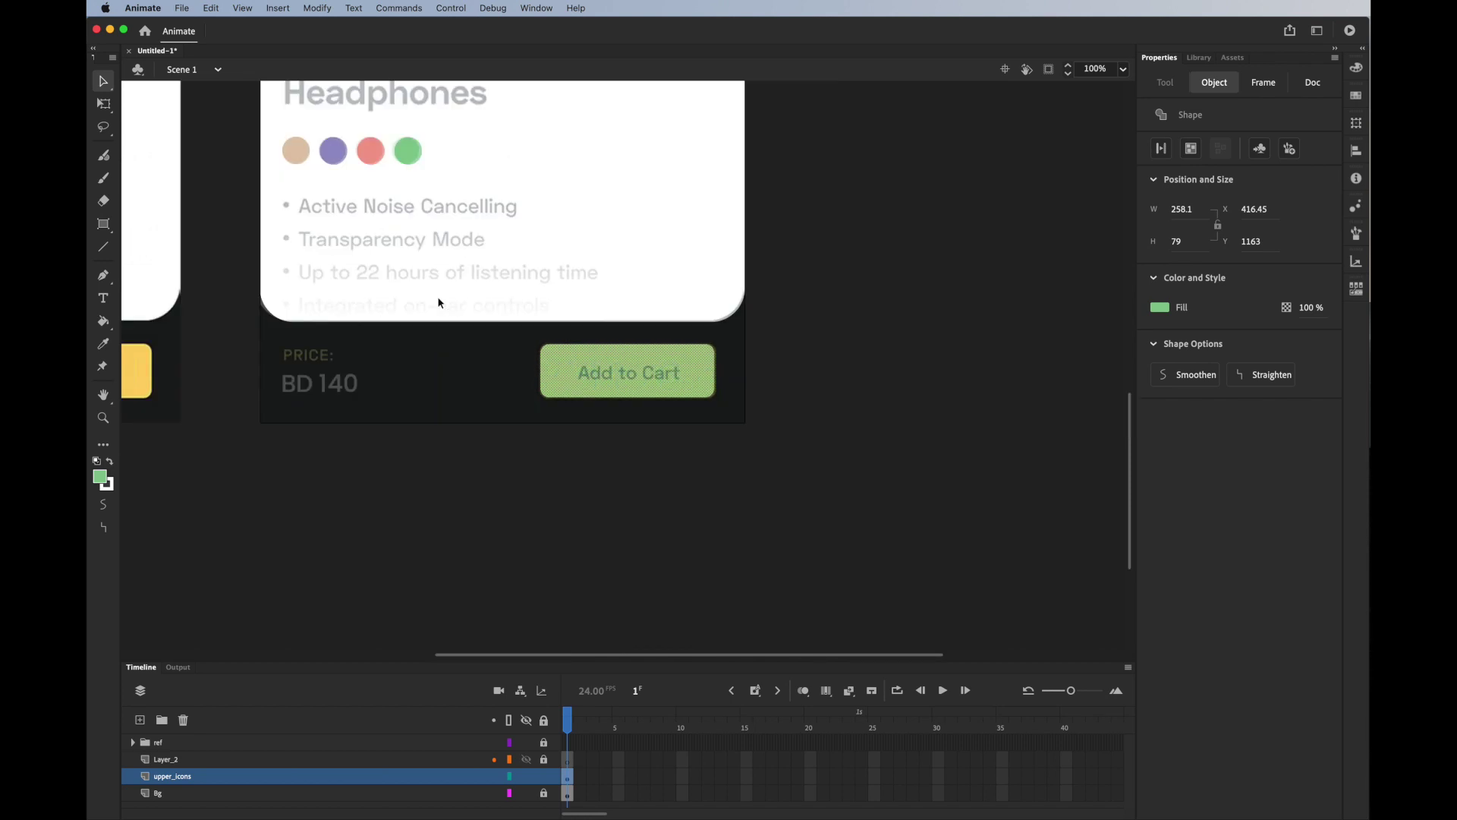
Step: Fill the Add to Cart button with the yellow sampled from the reference card
click(103, 343)
click(134, 366)
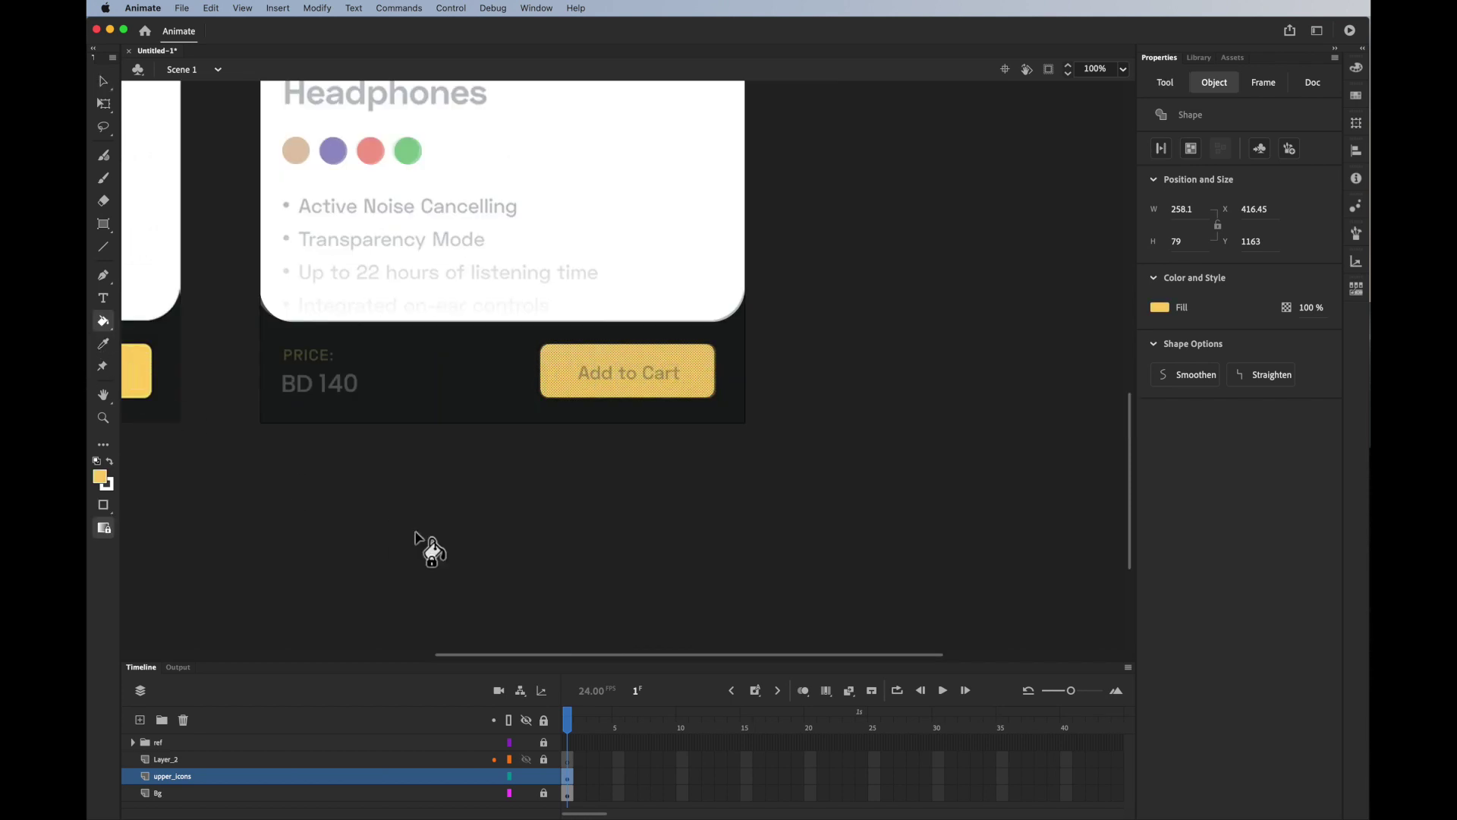
key(v)
click(490, 535)
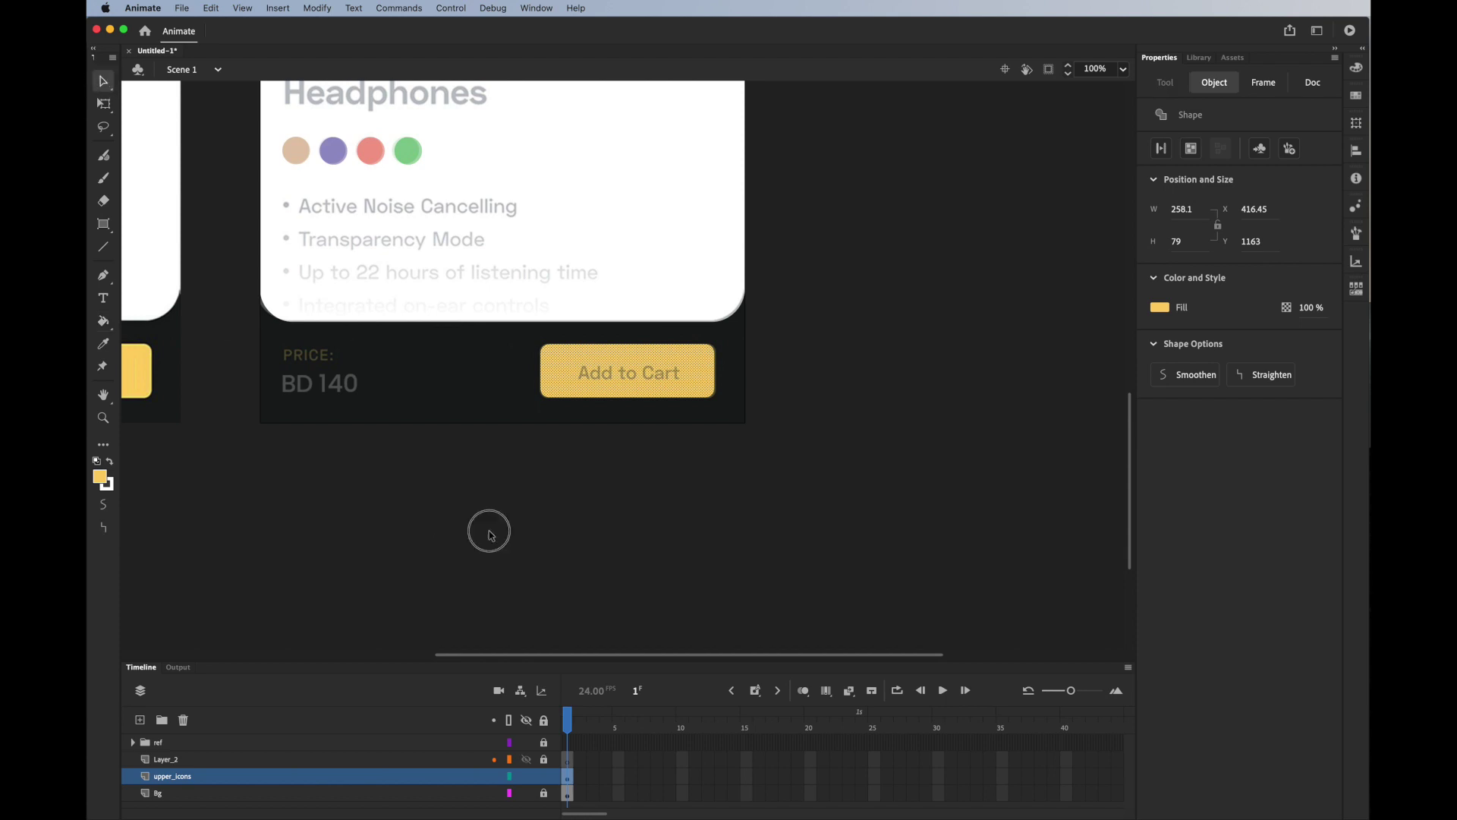
scroll(491, 537, up, 10)
scroll(491, 536, down, 3)
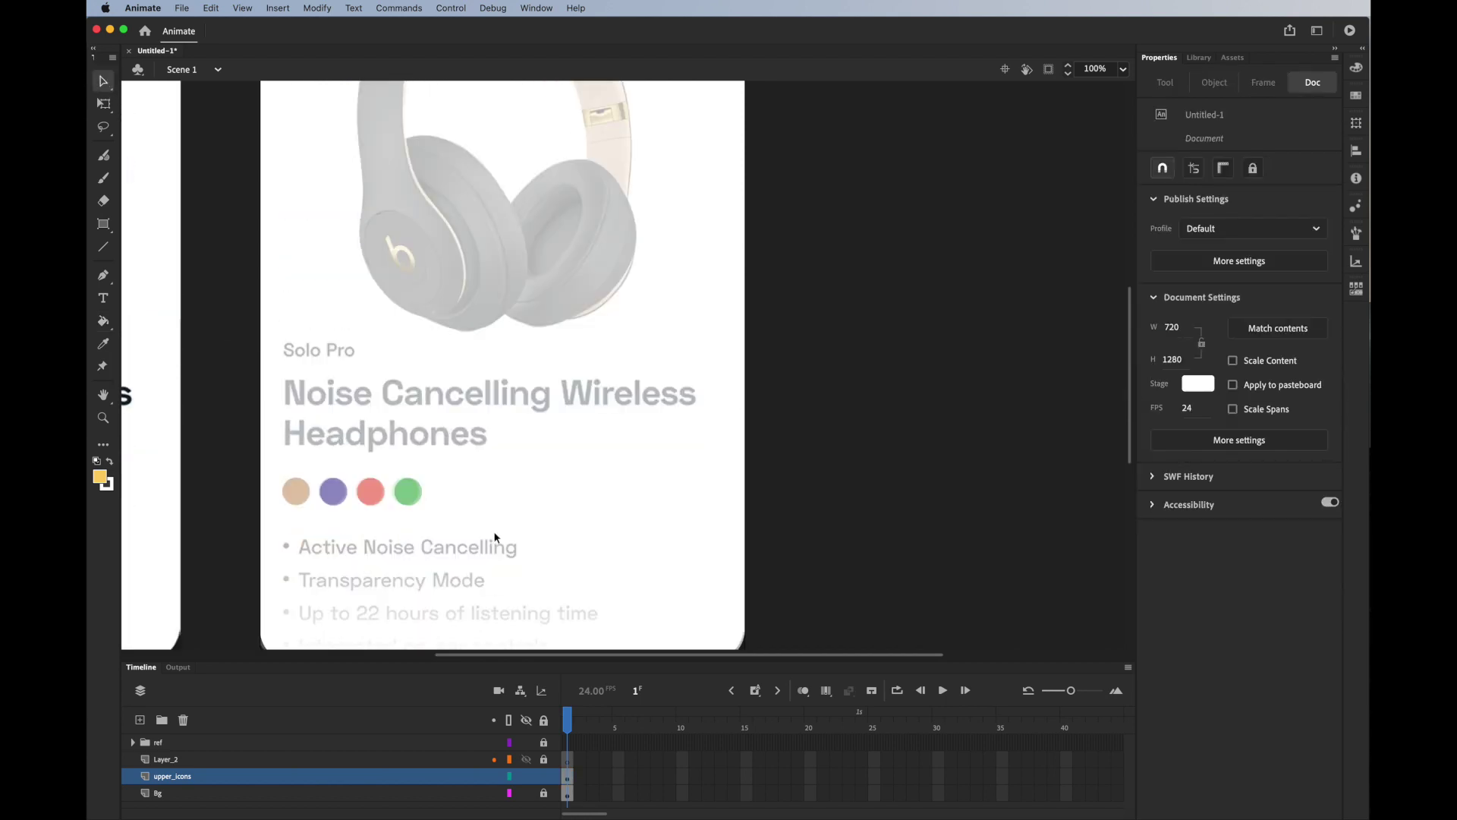
Step: Zoom out and move the notes reference window away from the Properties panel
key(super+minus)
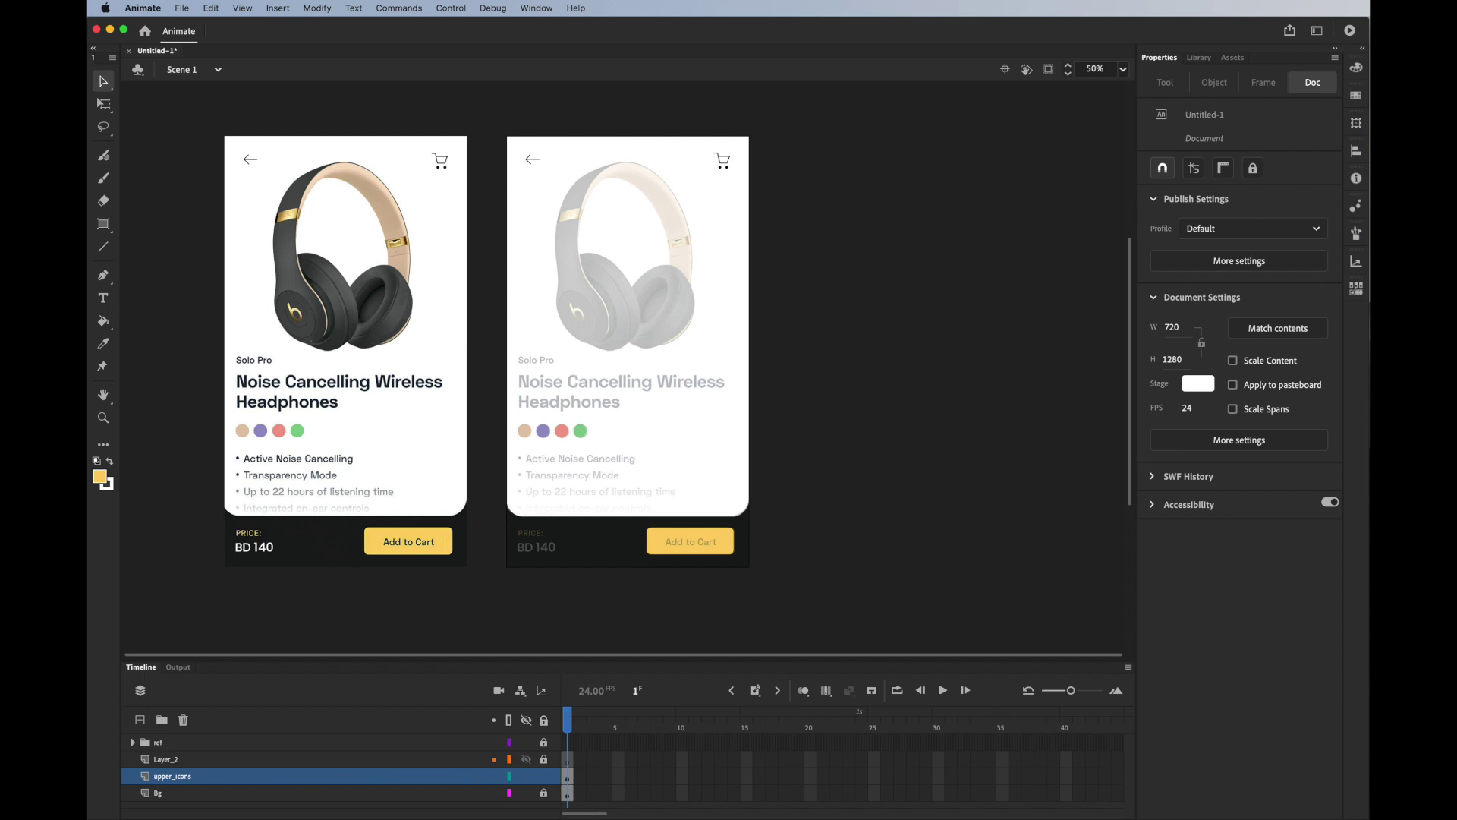
key(super+Tab)
drag(1115, 130, 1456, 88)
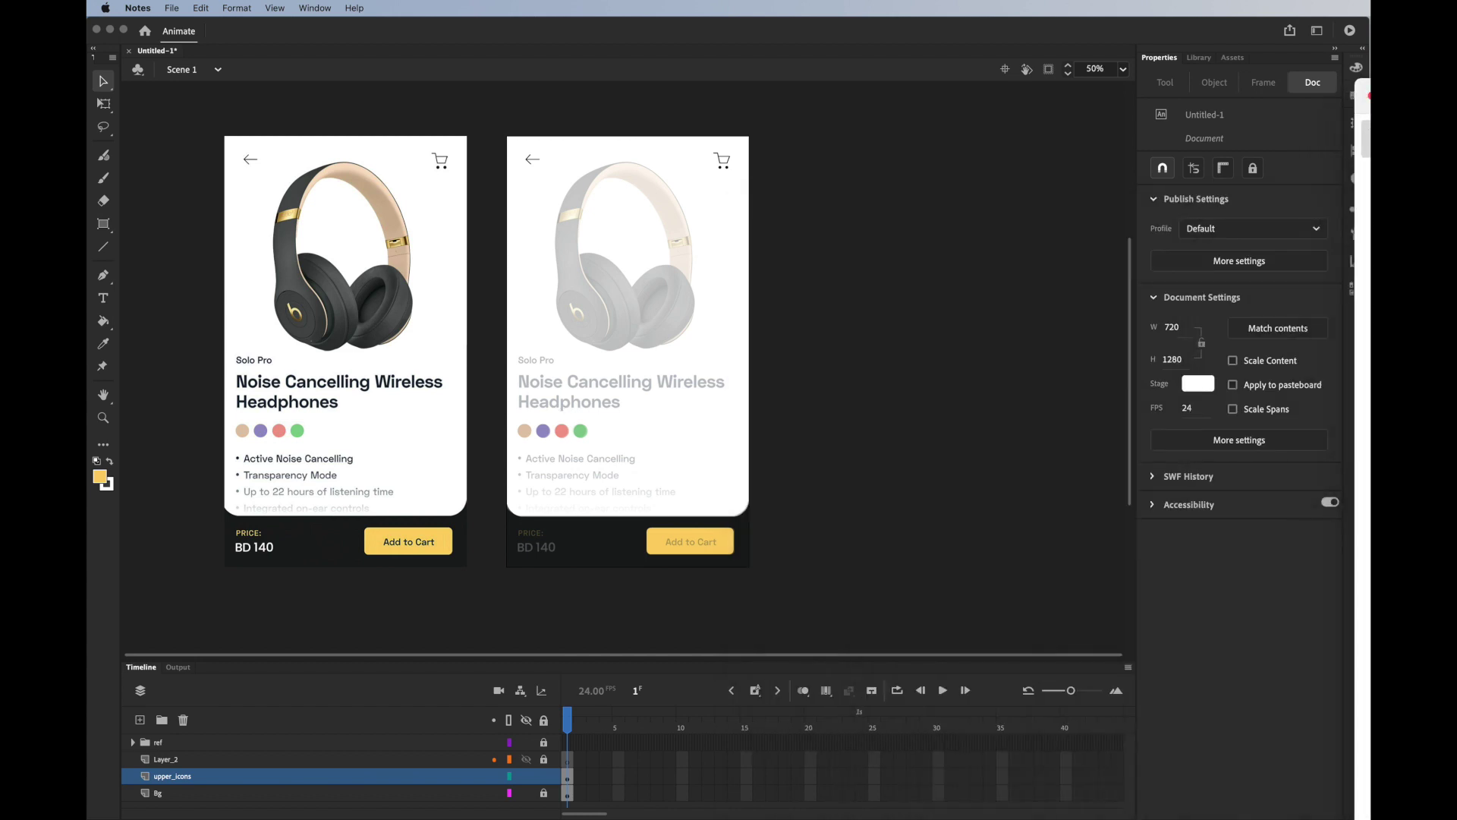
drag(1365, 88, 1371, 88)
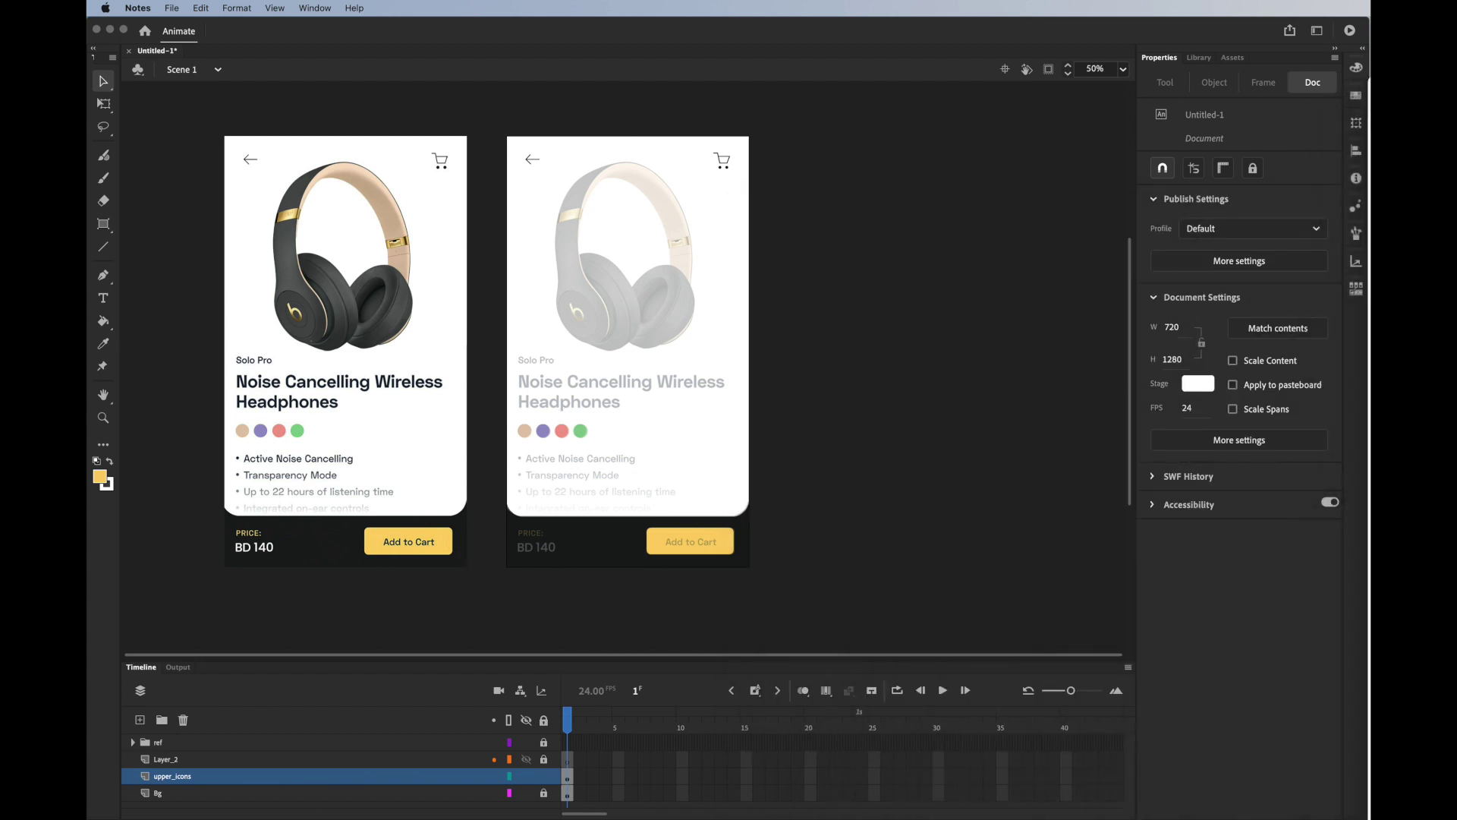
Step: Add a new layer above upper_icons named text
click(142, 722)
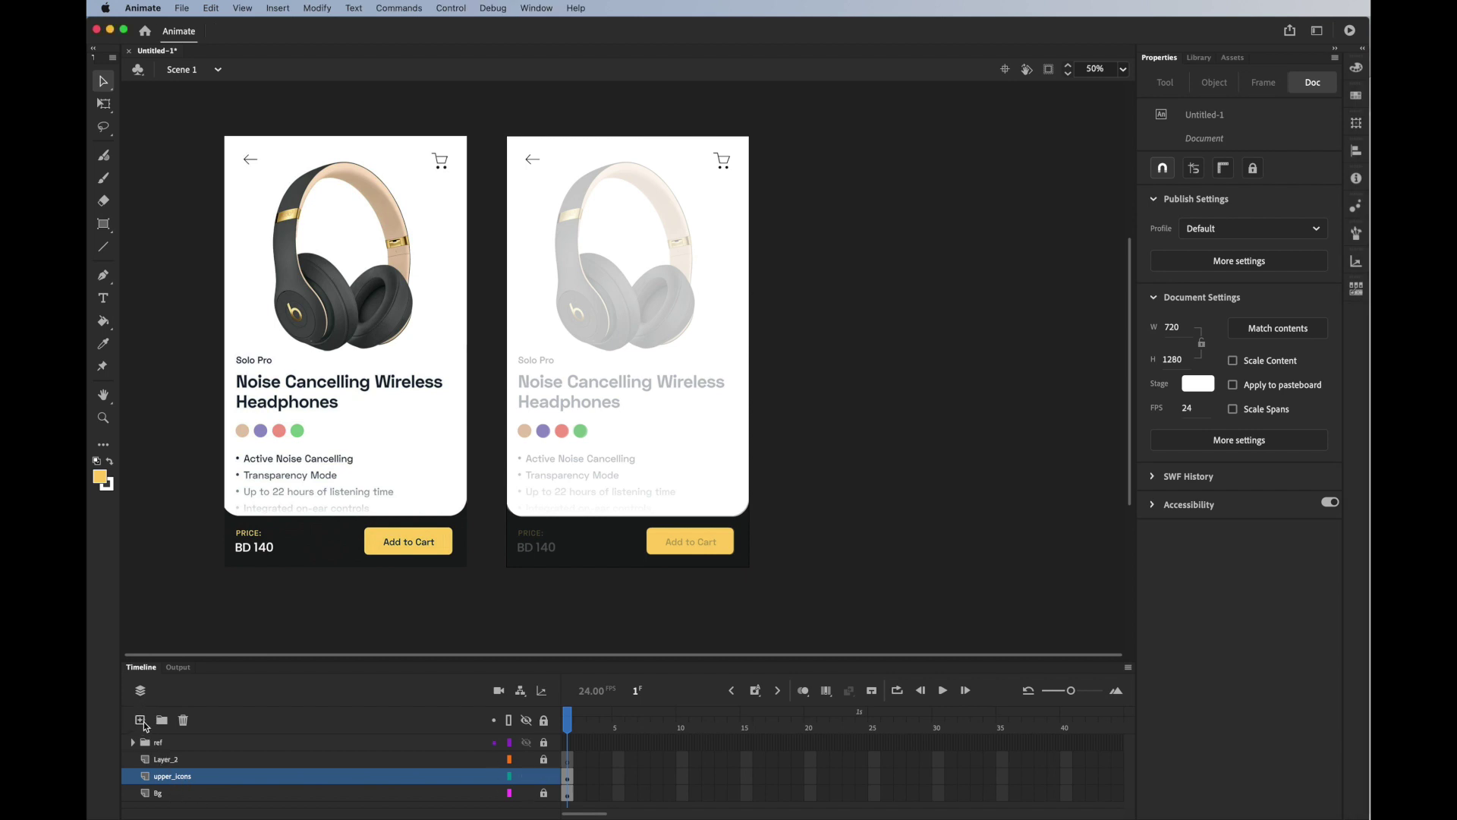
double_click(165, 776)
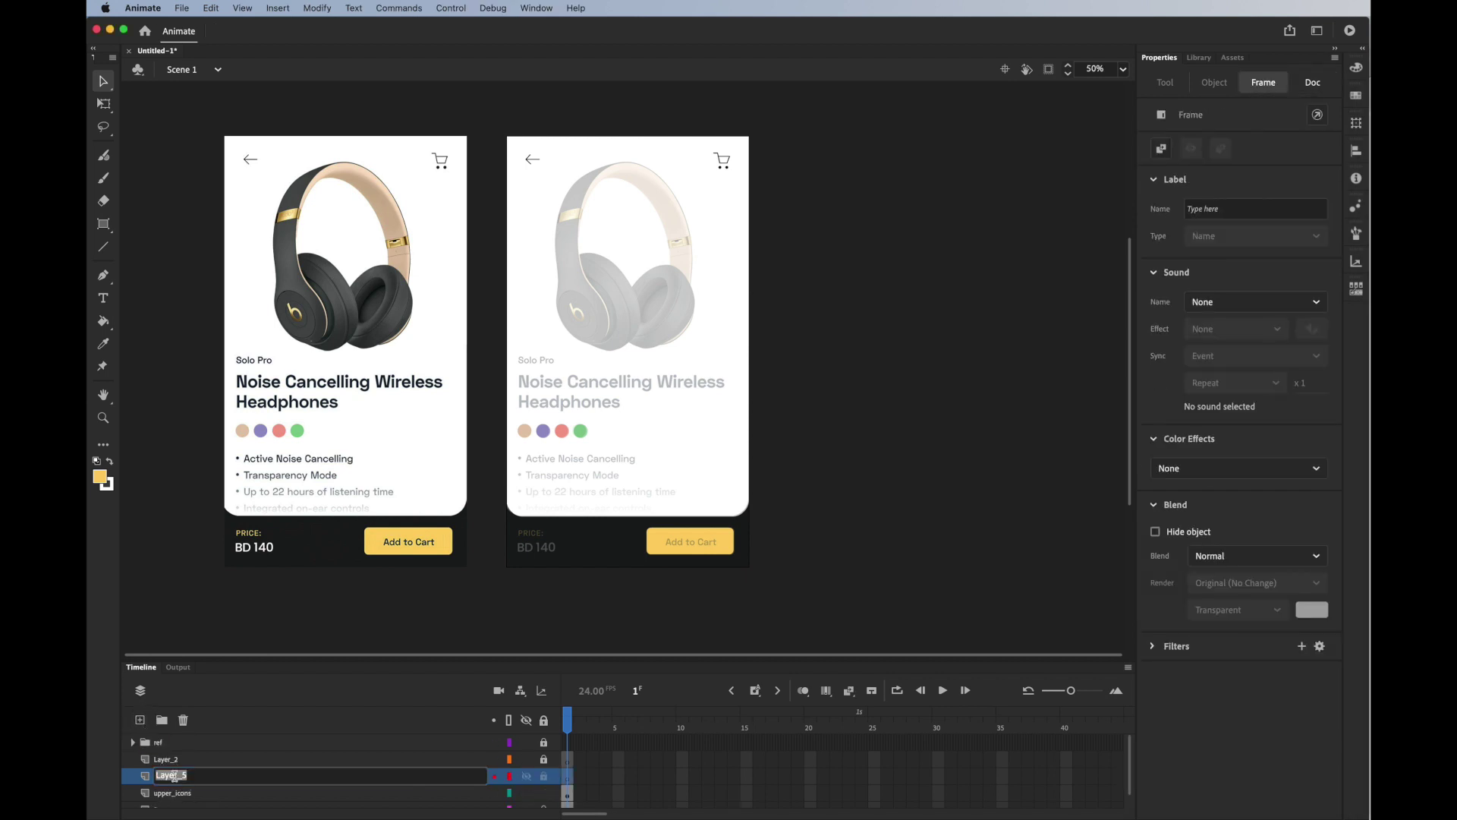
text(text)
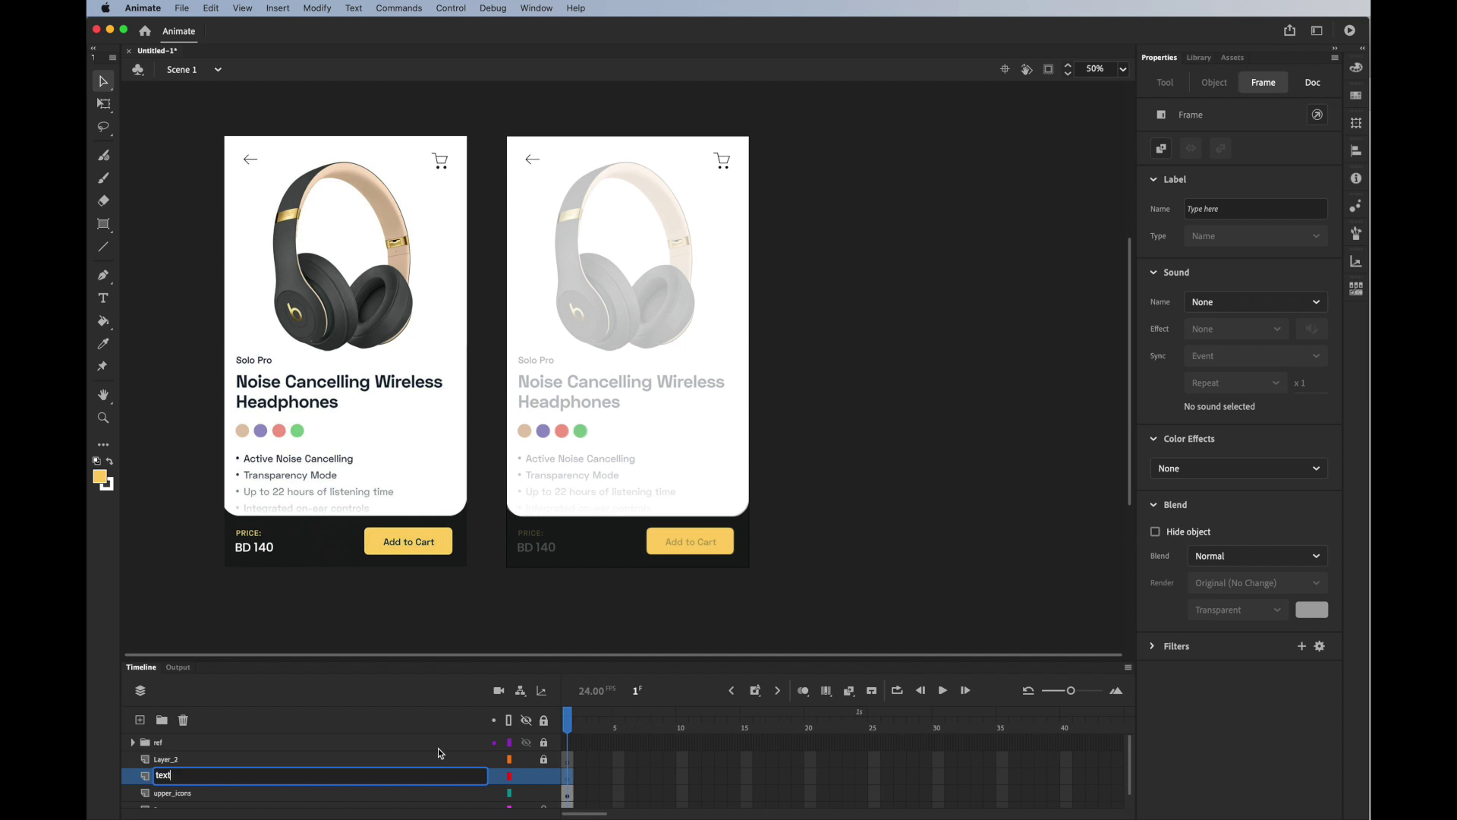
key(Return)
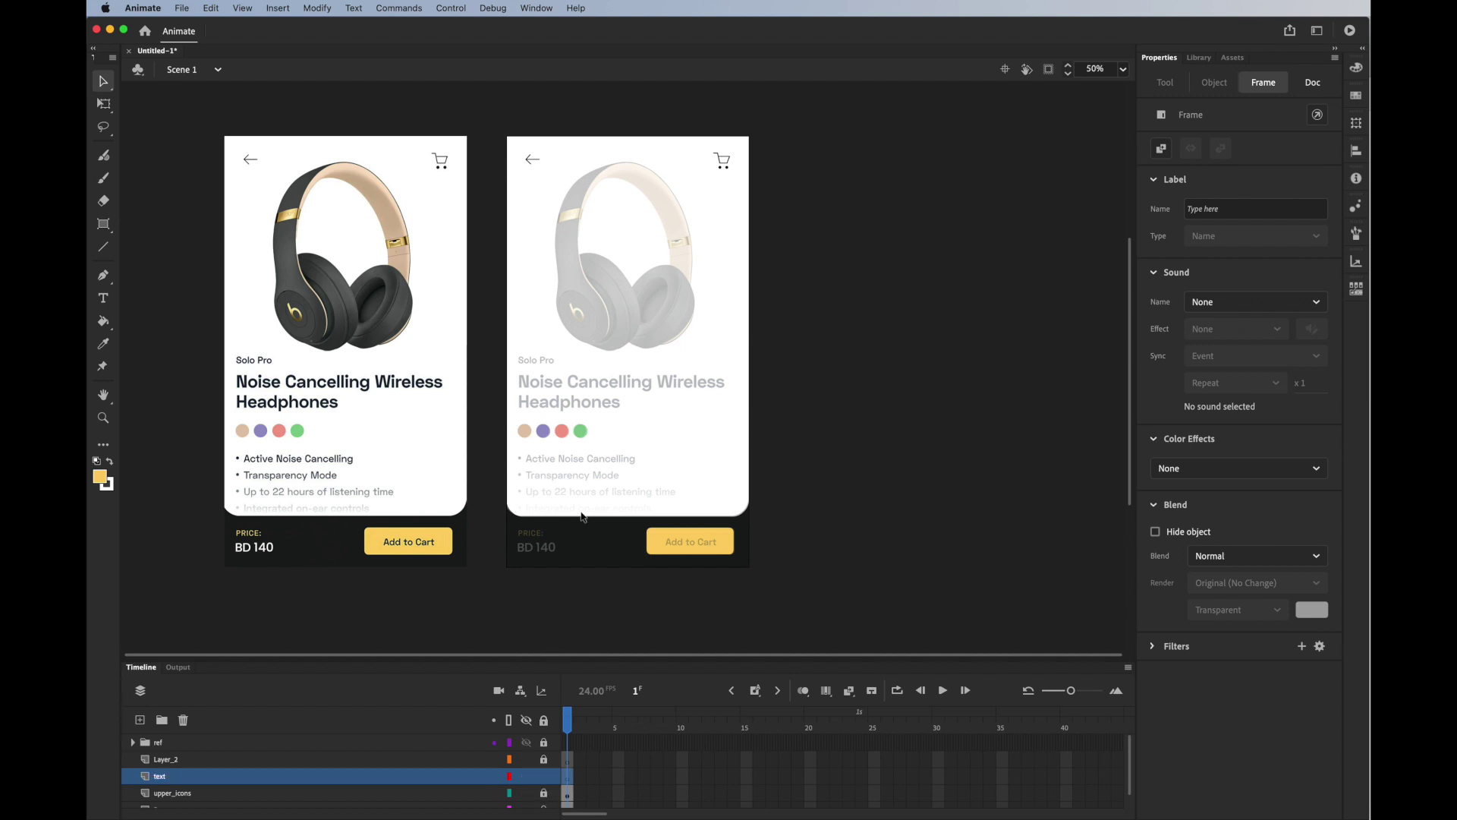
scroll(602, 630, down, 3)
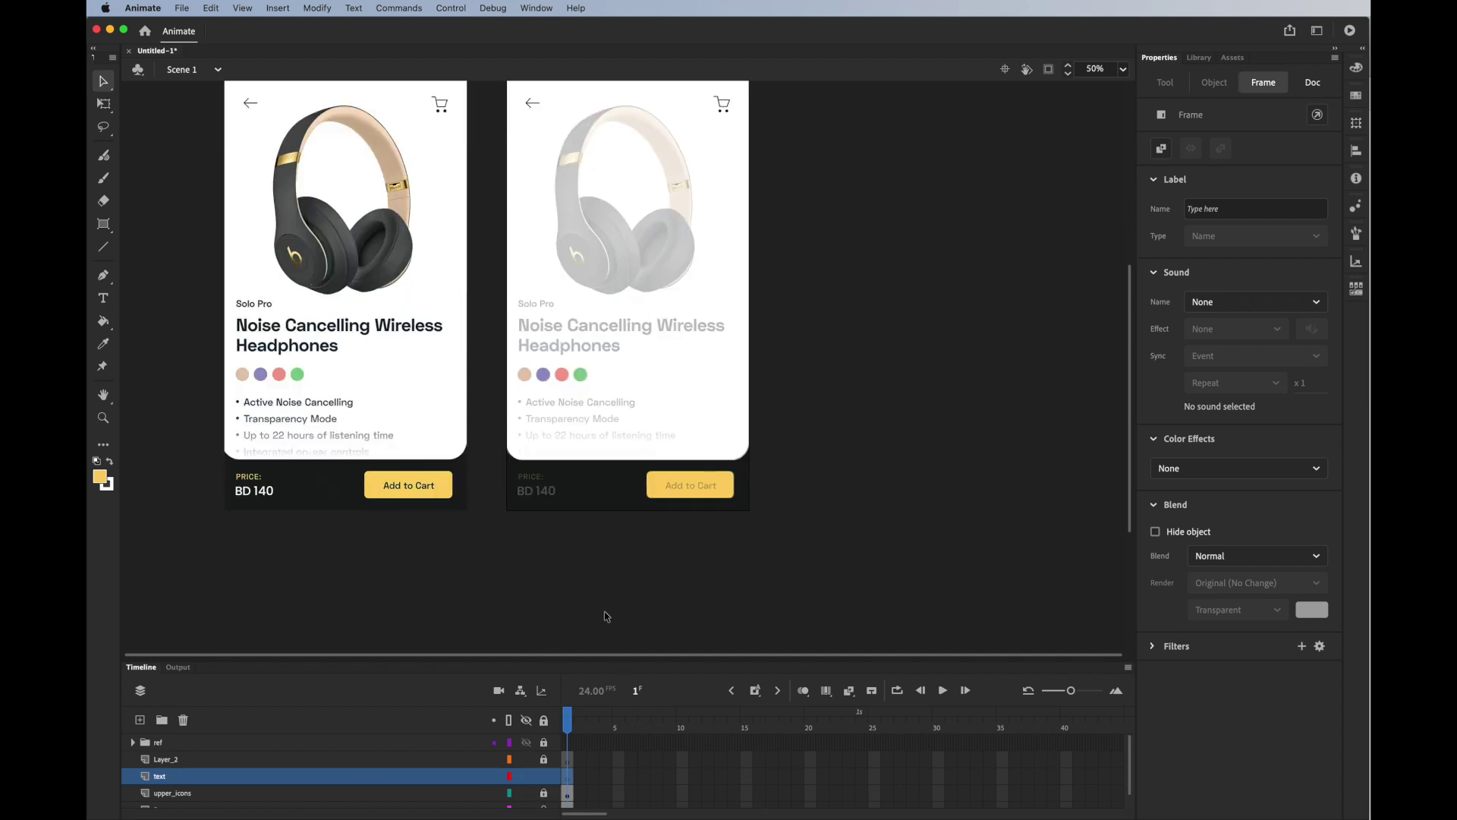
key(super+equal)
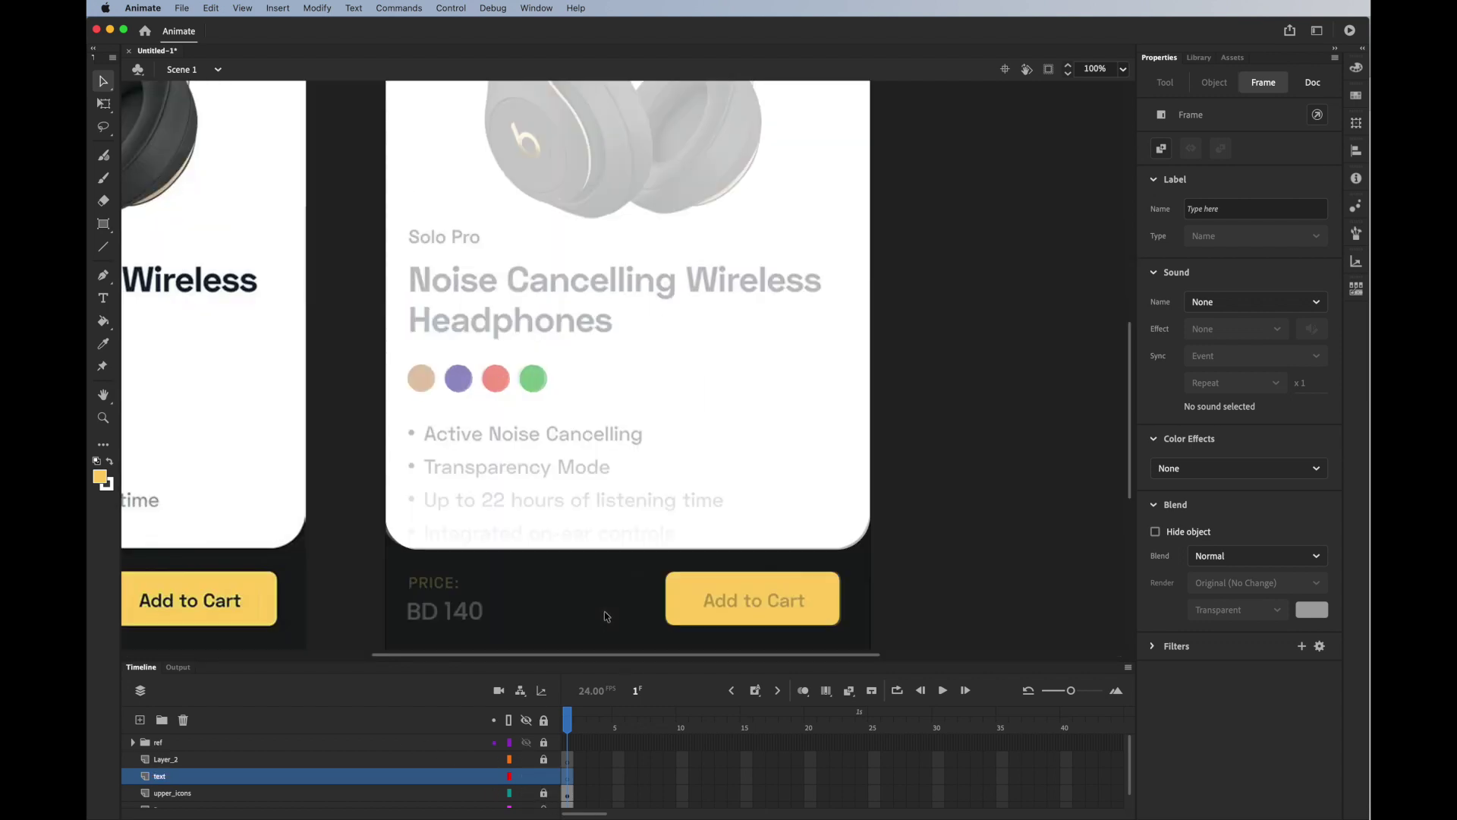
click(104, 298)
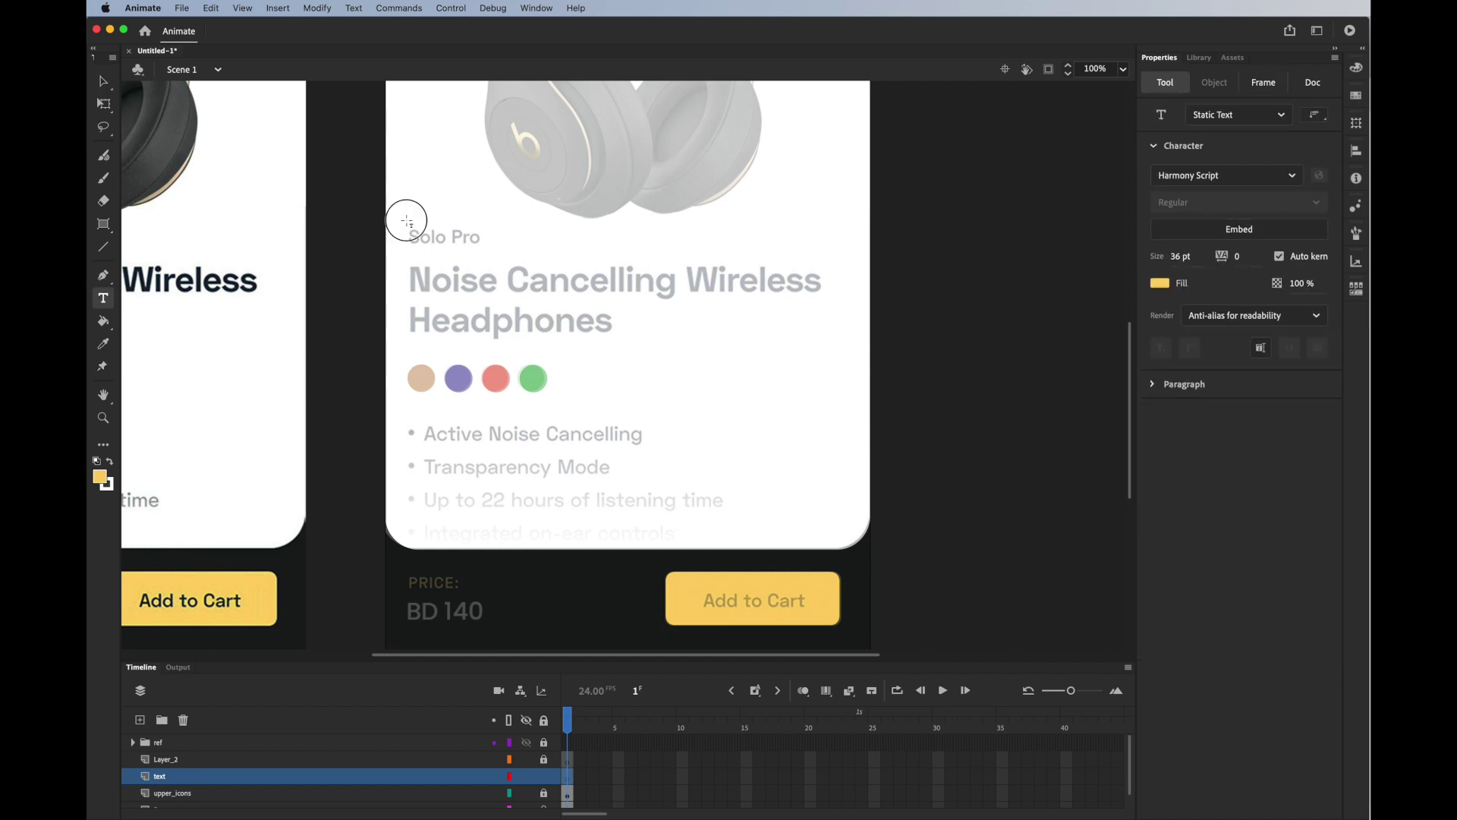
Step: Set the text fill to the dark heading colour sampled from the reference
drag(404, 221, 534, 254)
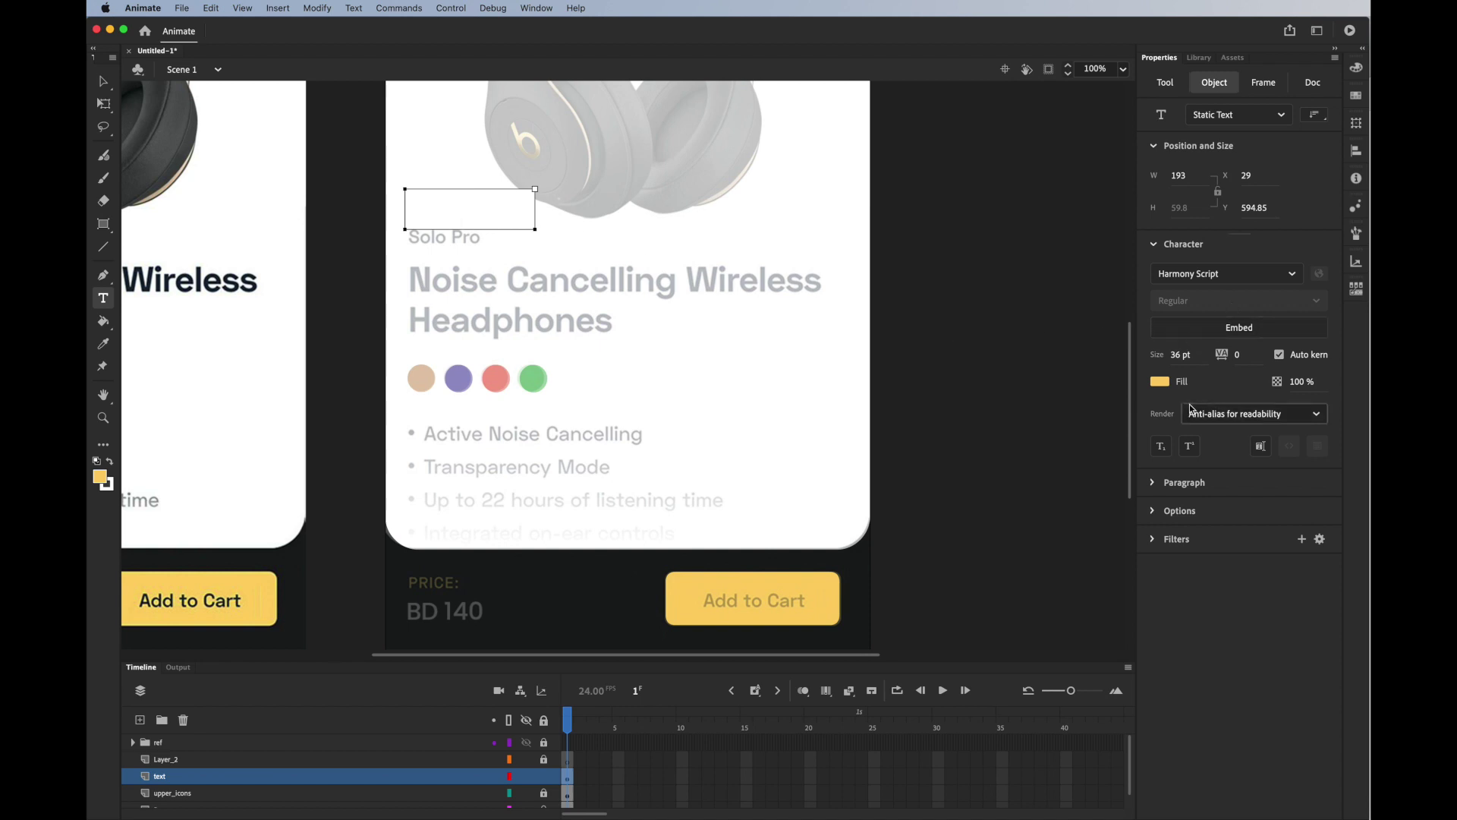
click(1160, 381)
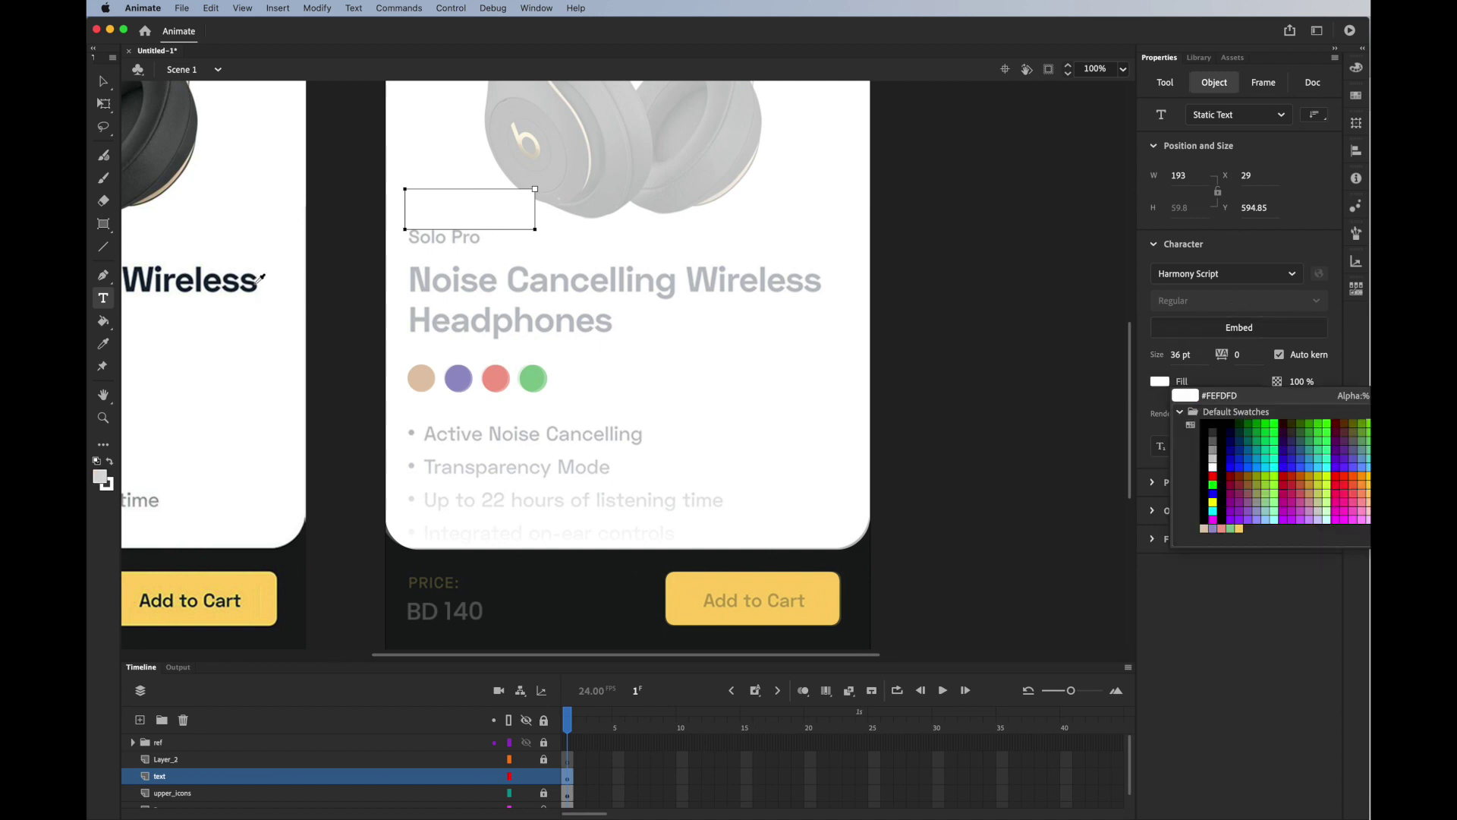
click(255, 284)
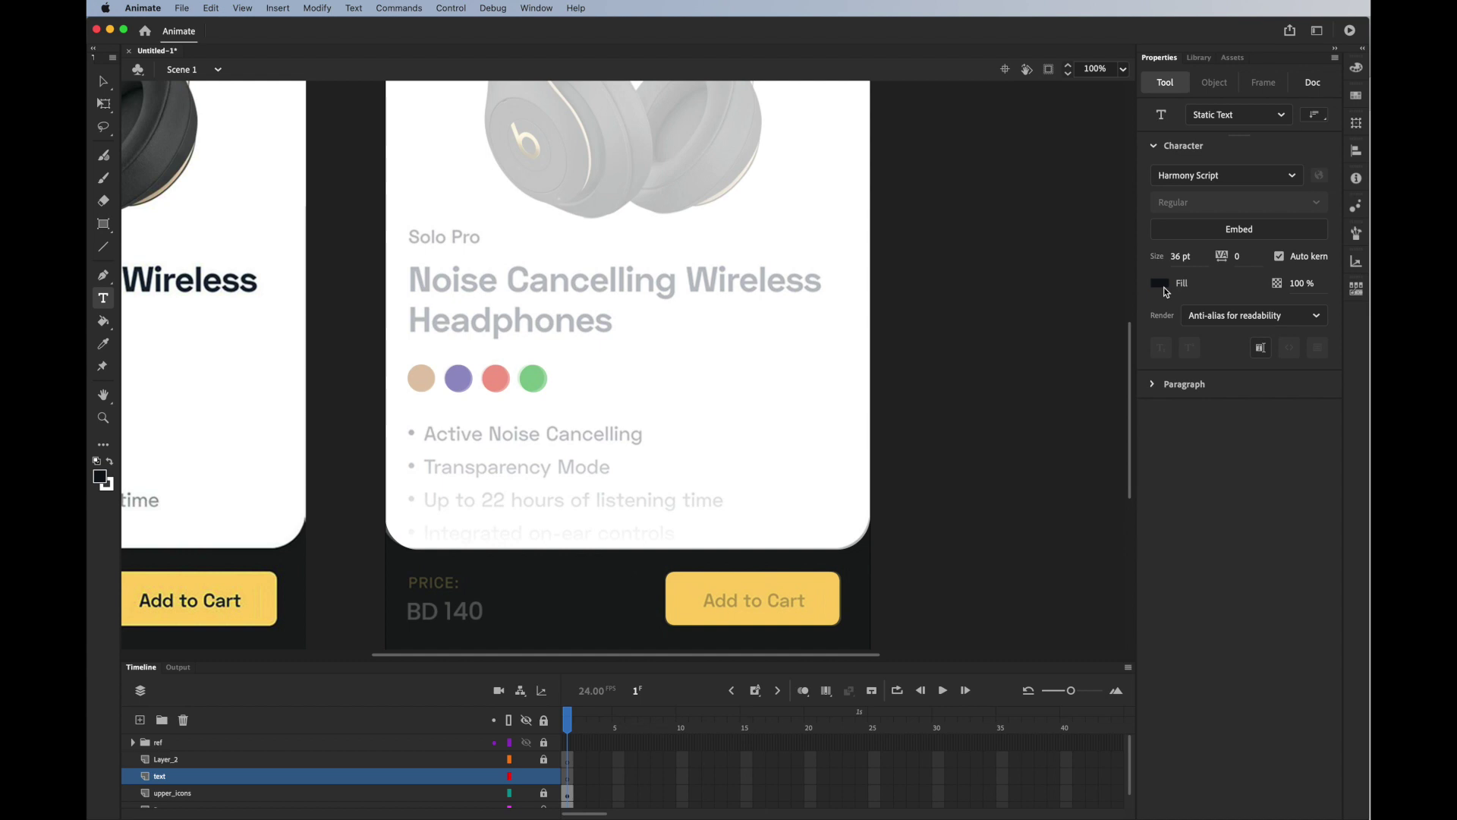
key(v)
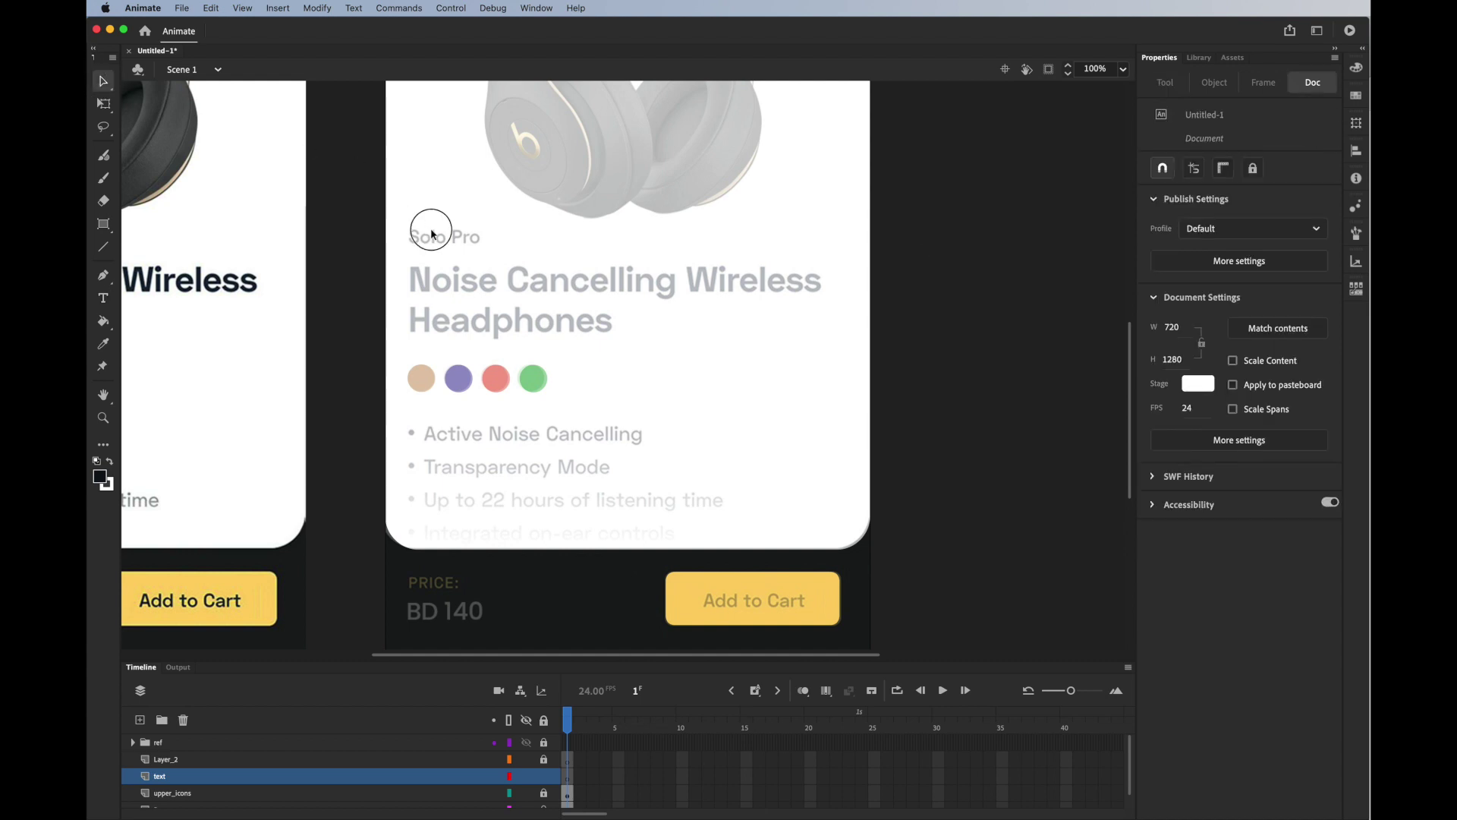
drag(348, 303, 553, 177)
click(103, 298)
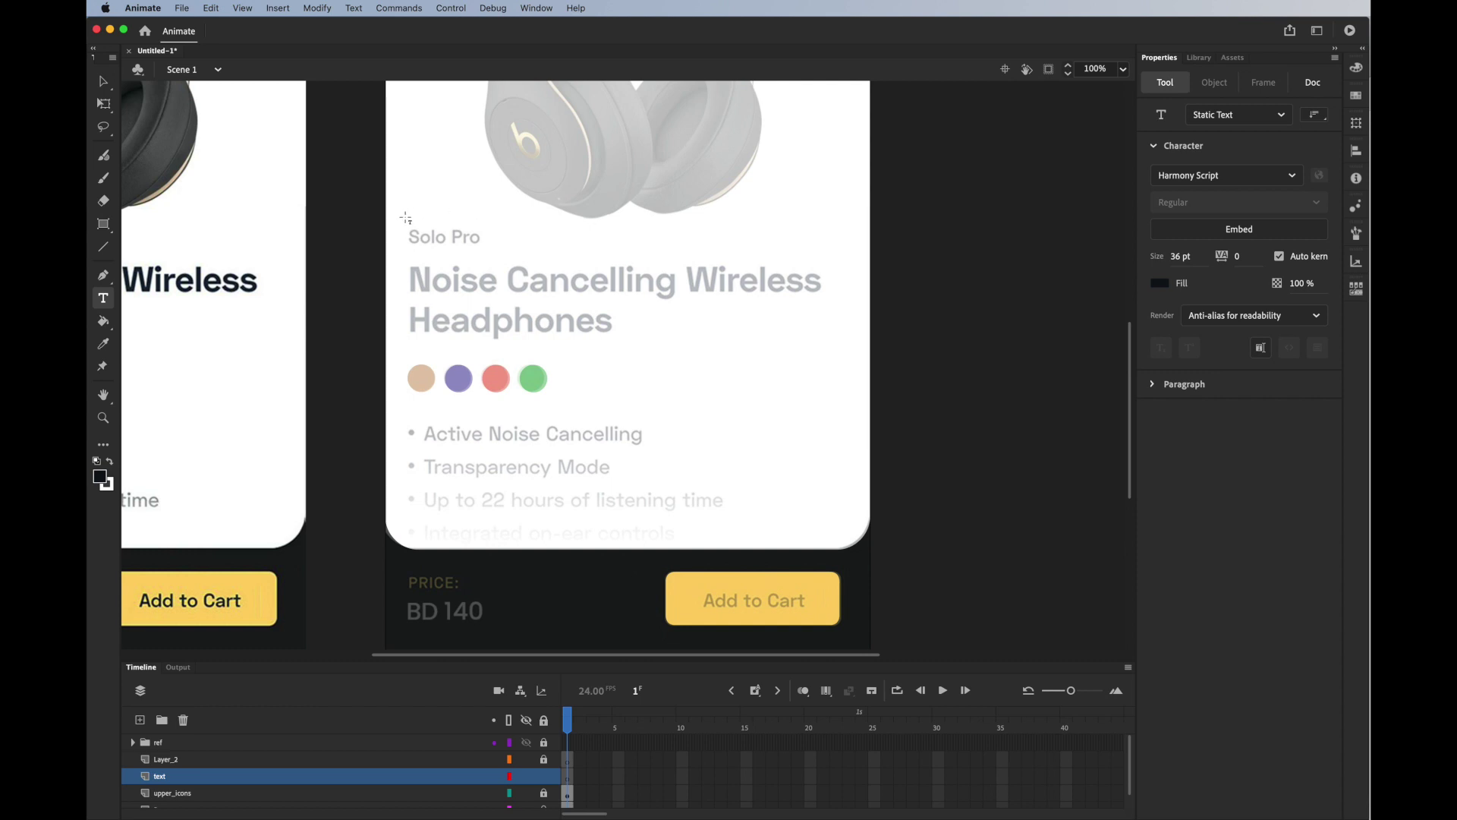
Step: Type 'Solo Pro' in a new text box and left-align it
drag(410, 217, 640, 245)
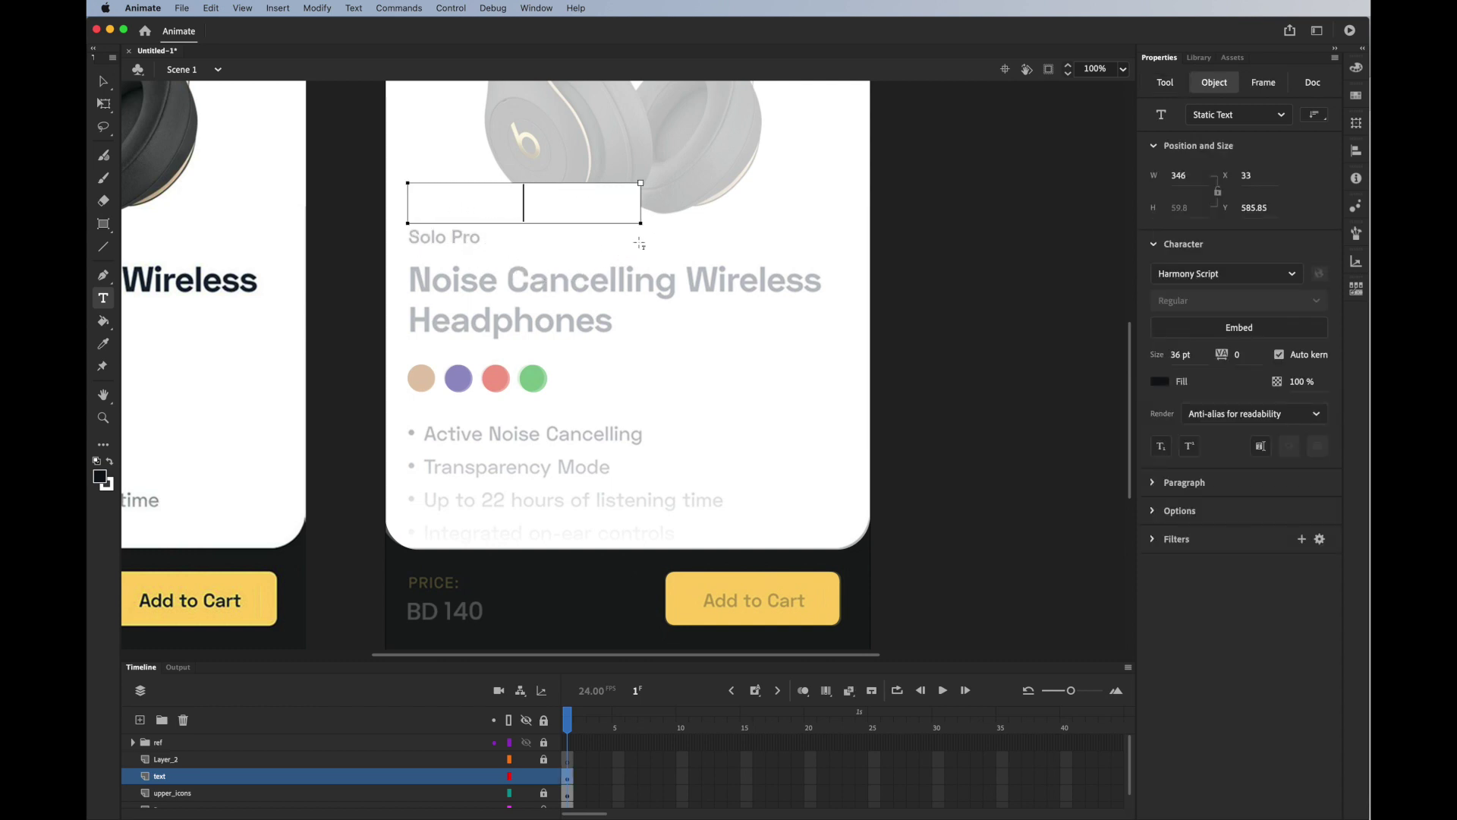
text(Solo Pro)
key(super+a)
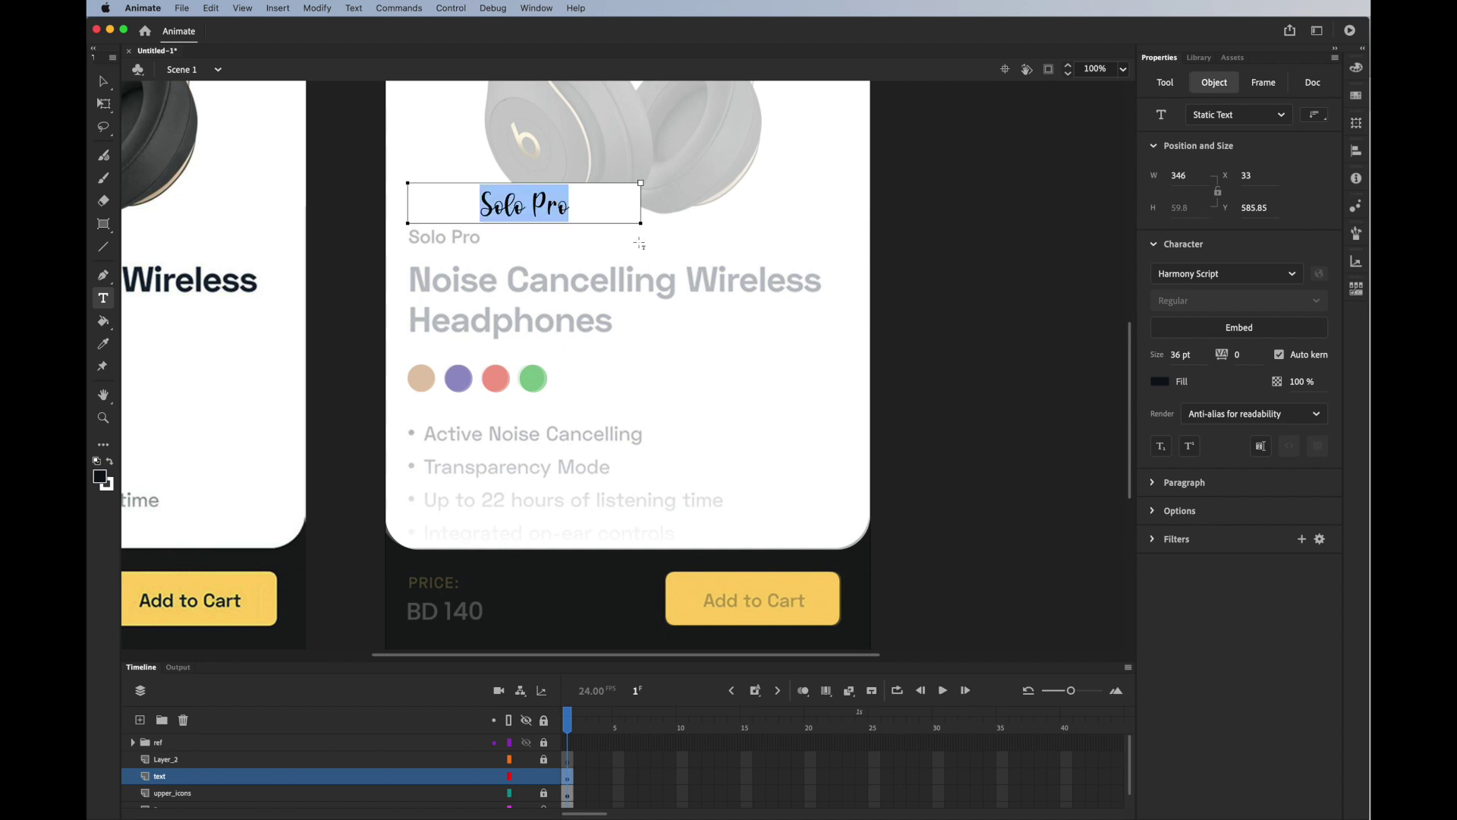
click(1156, 482)
click(1167, 520)
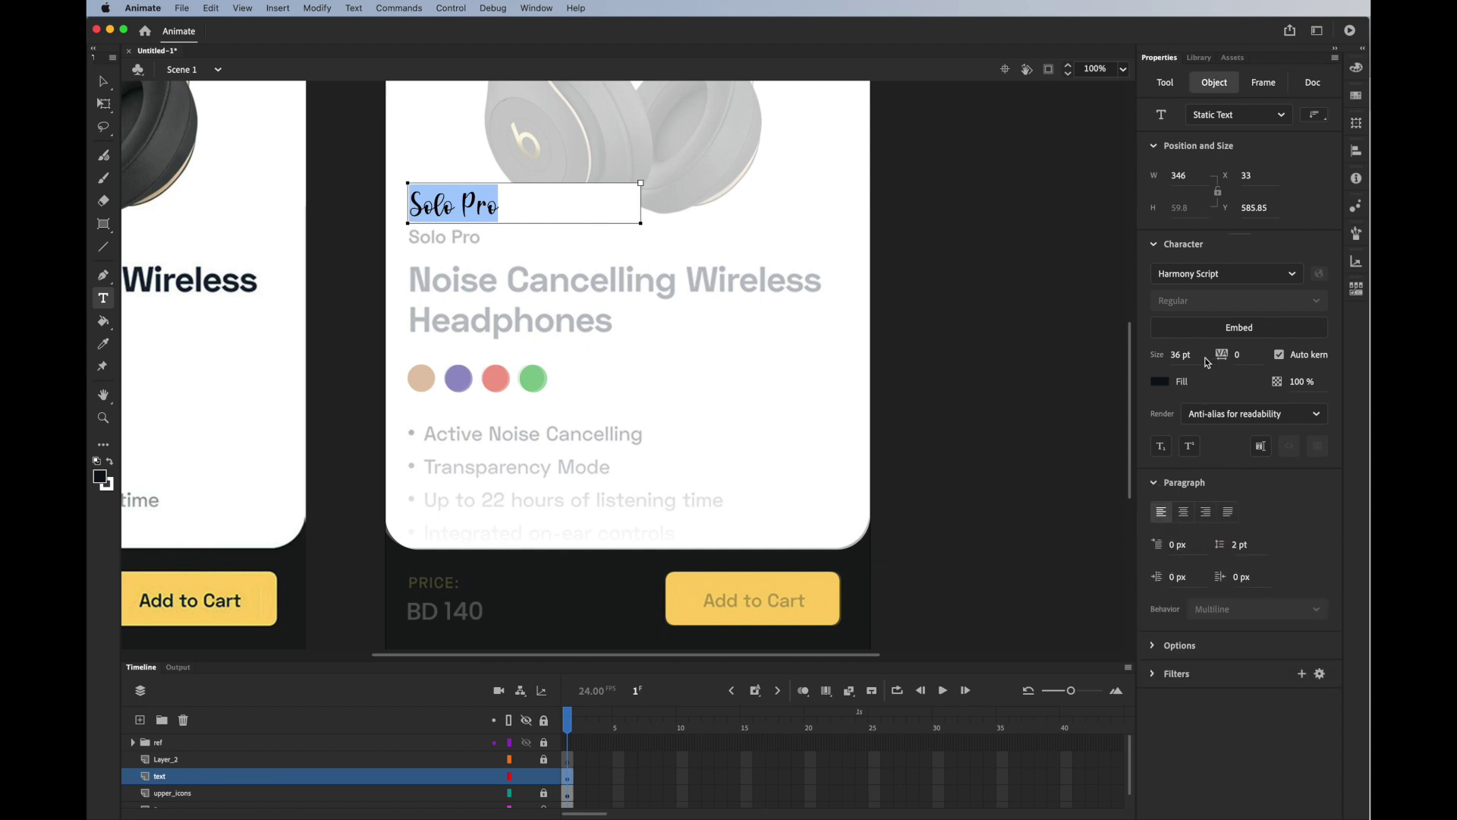
Step: Set the Solo Pro label's font to Poppins Medium
click(1293, 274)
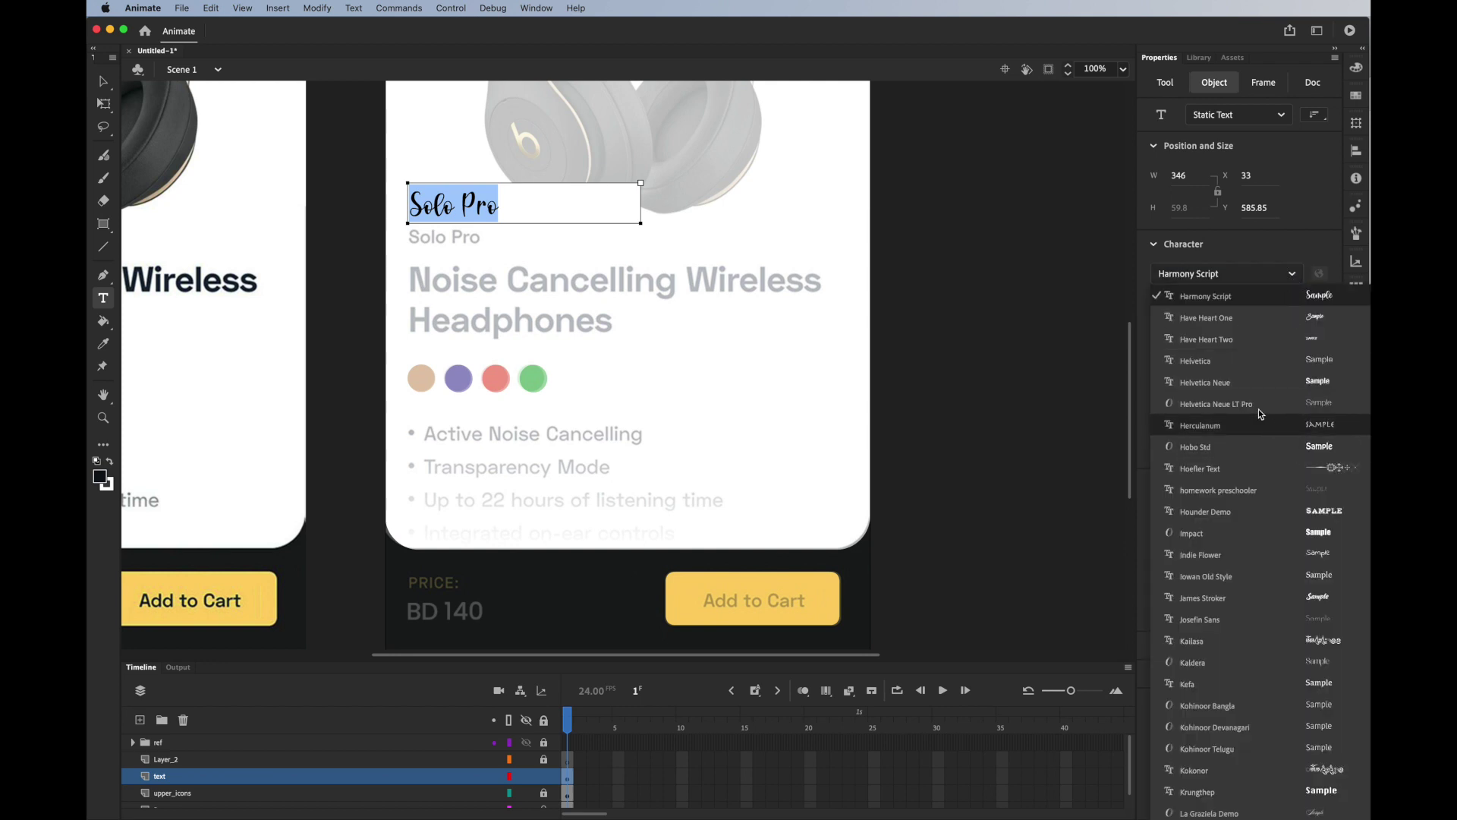
click(1245, 361)
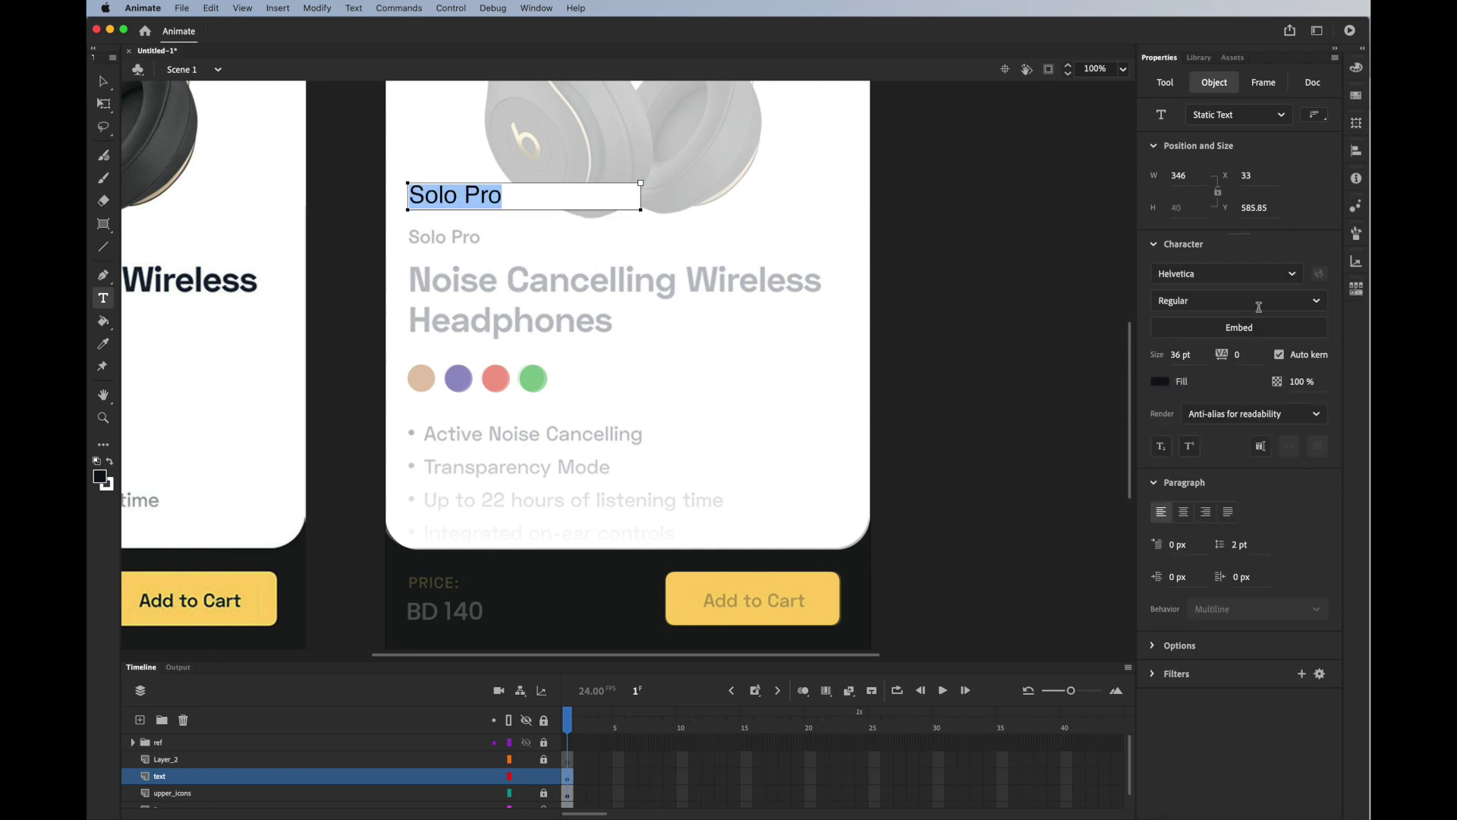
click(1220, 282)
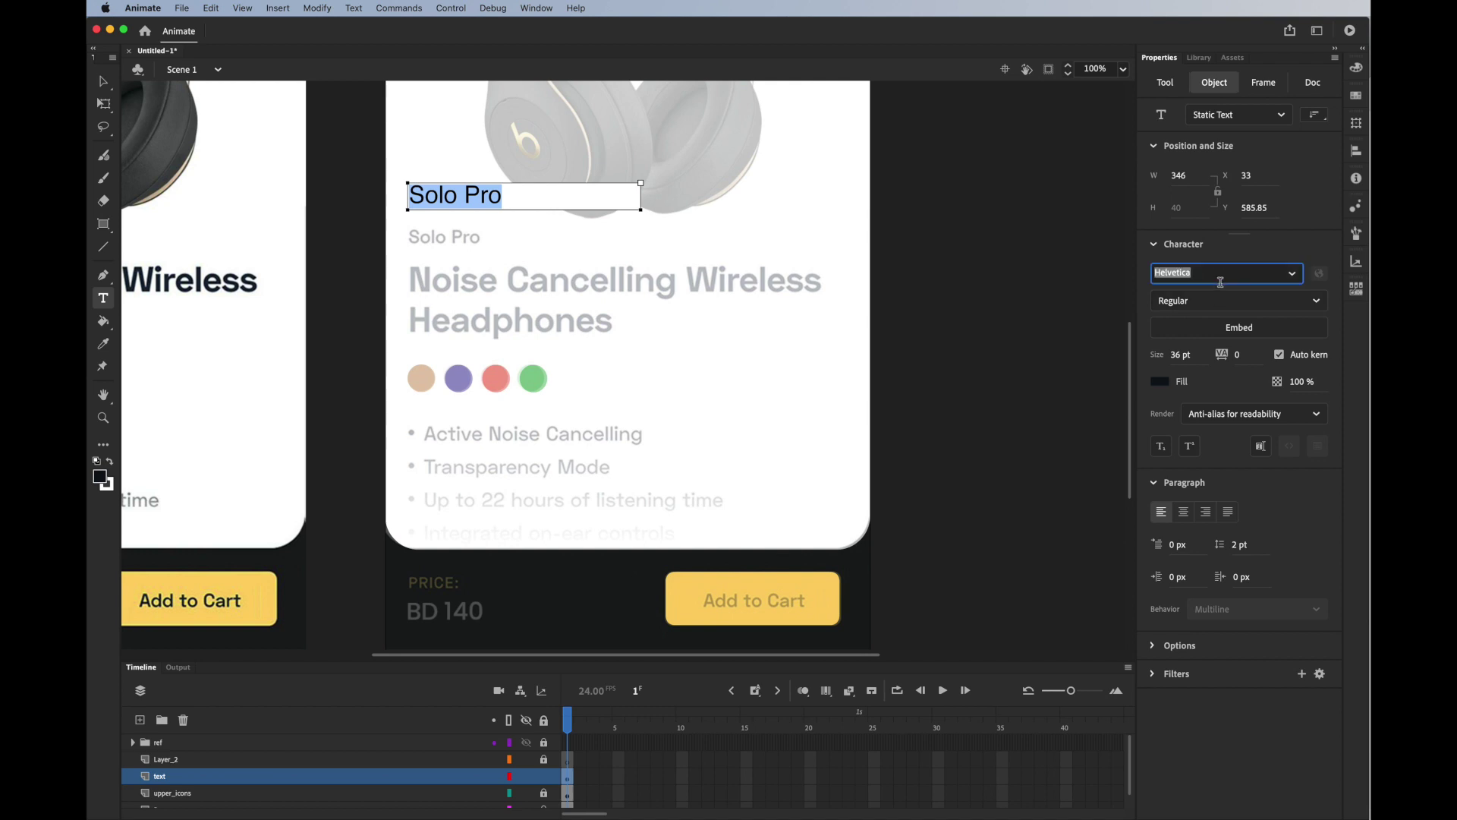
text(Poppins)
key(Return)
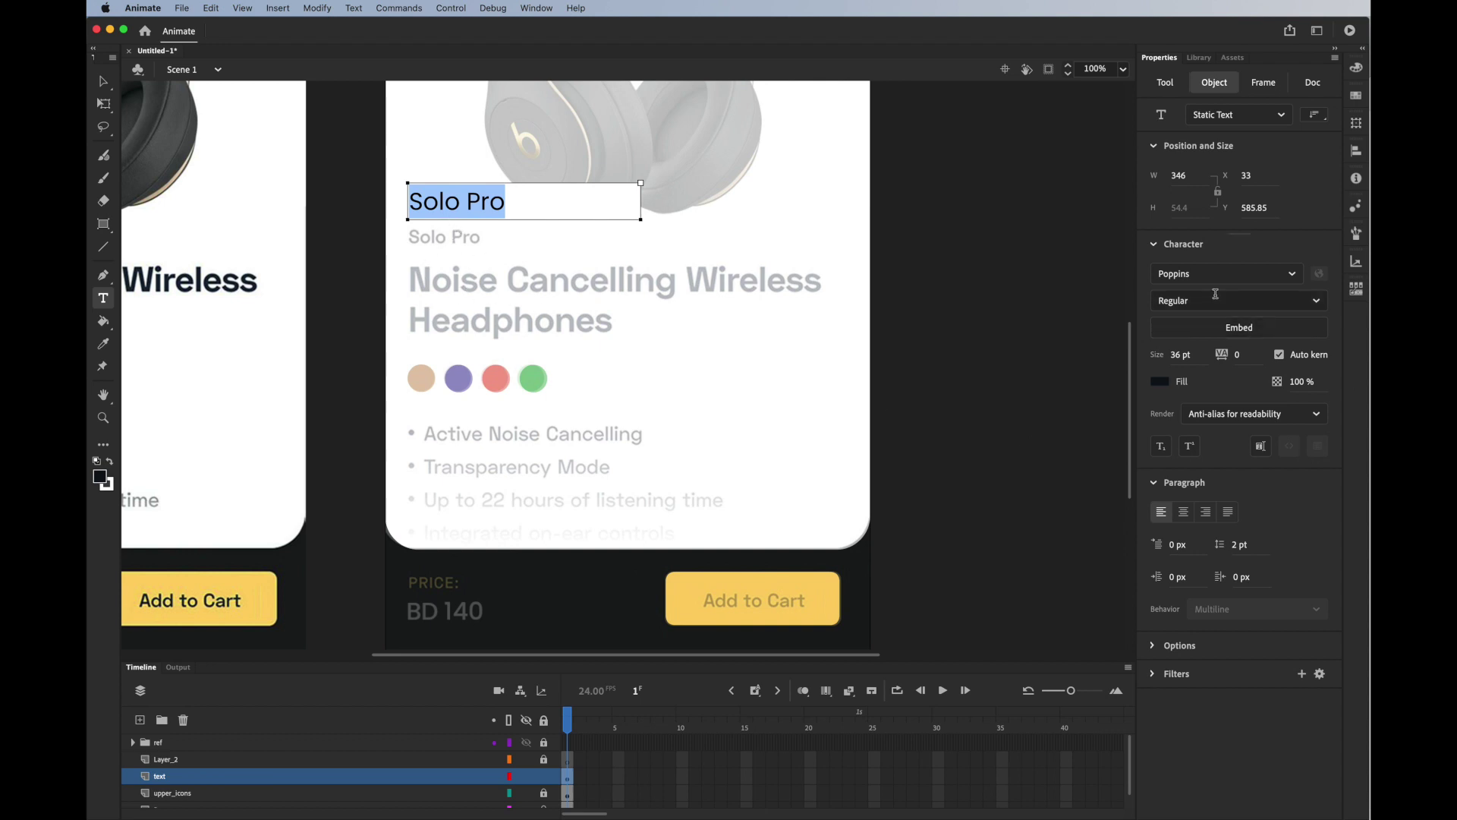
click(1313, 300)
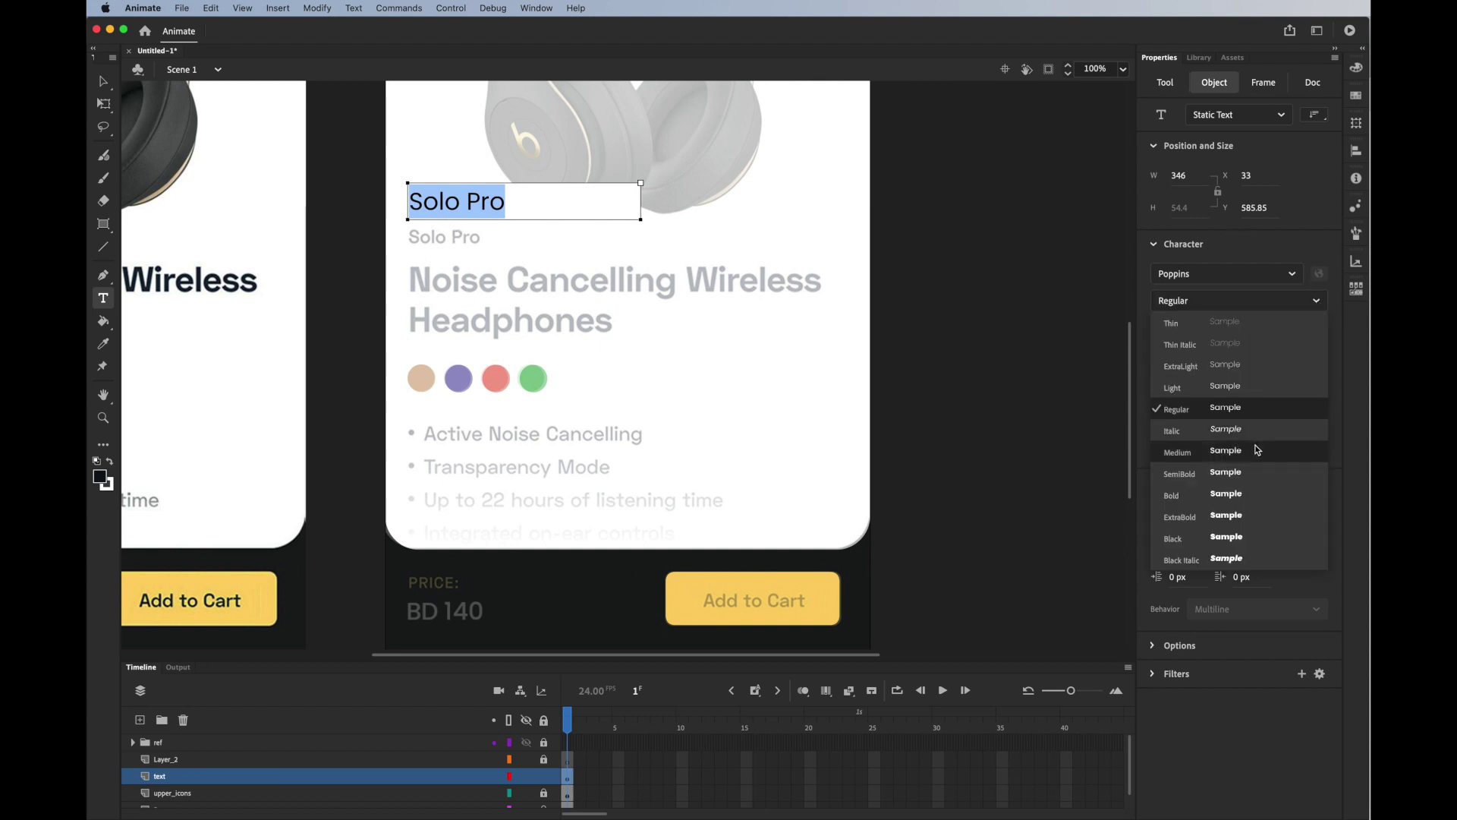
click(1256, 450)
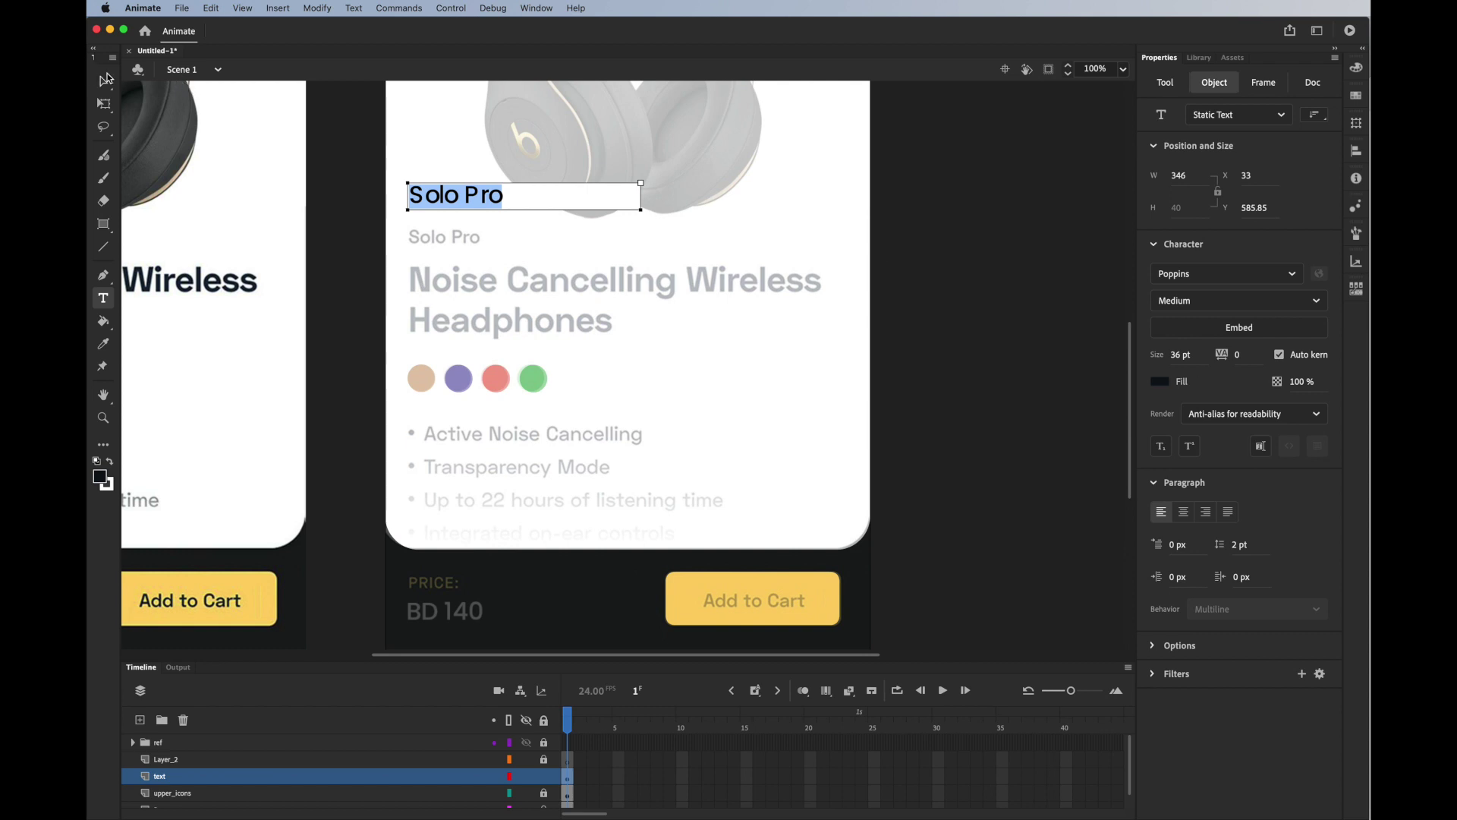
Step: Size the label to 29 pt, place it over the reference Solo Pro, and drag out a copy
click(104, 81)
drag(481, 201, 480, 240)
drag(1177, 356, 1165, 364)
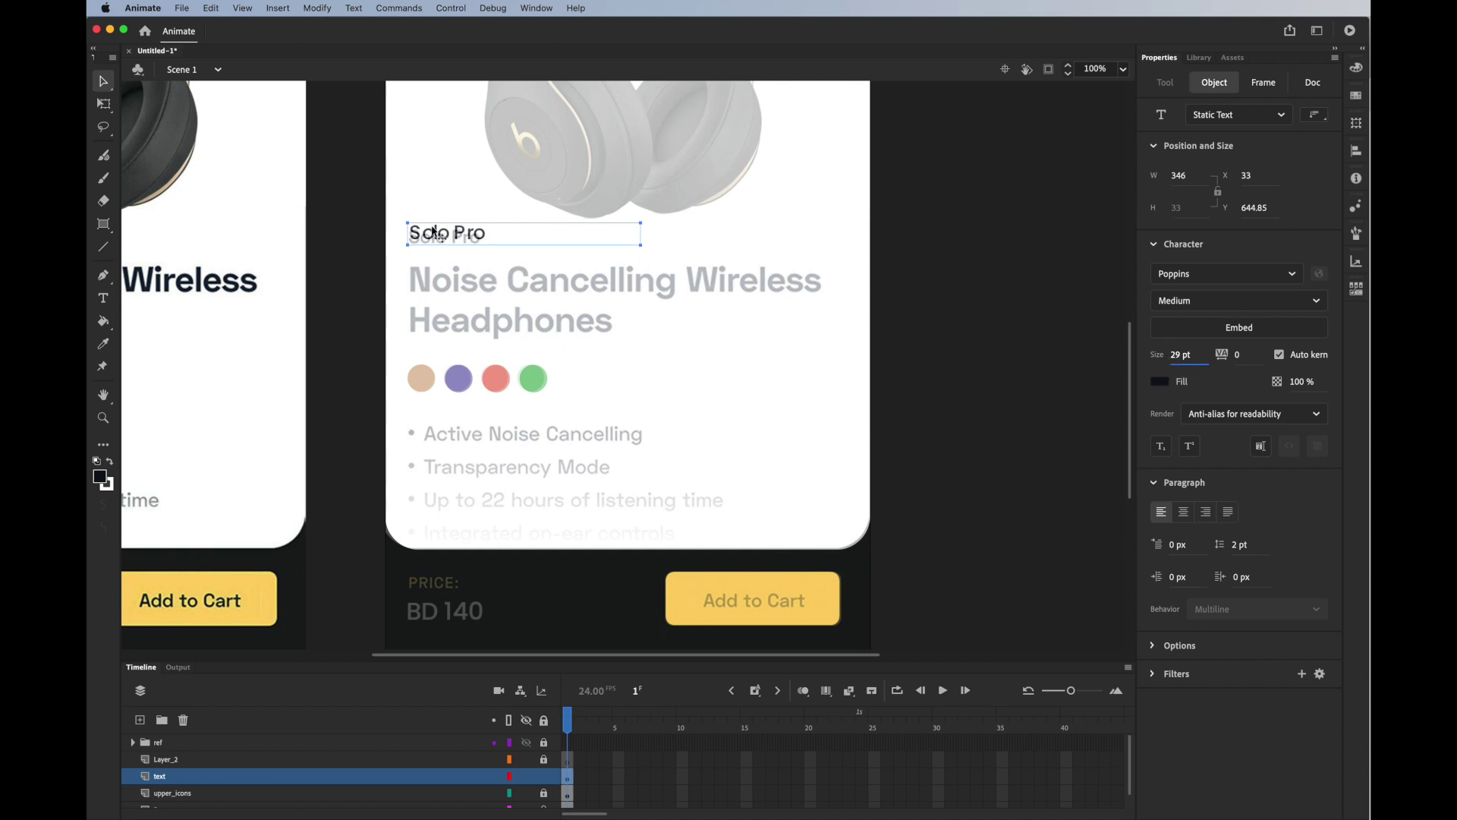
drag(432, 233, 446, 239)
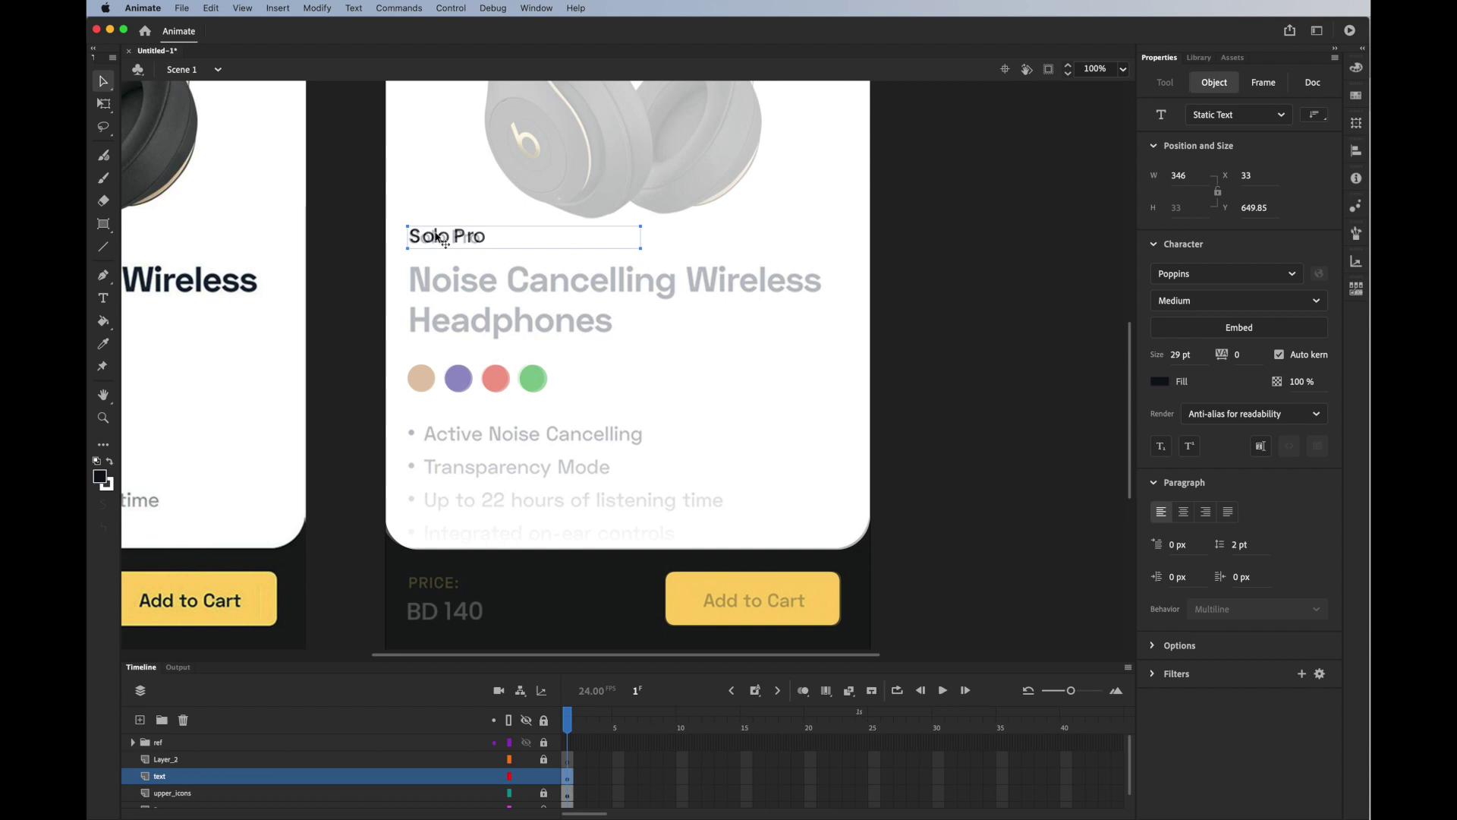
drag(448, 243, 440, 286)
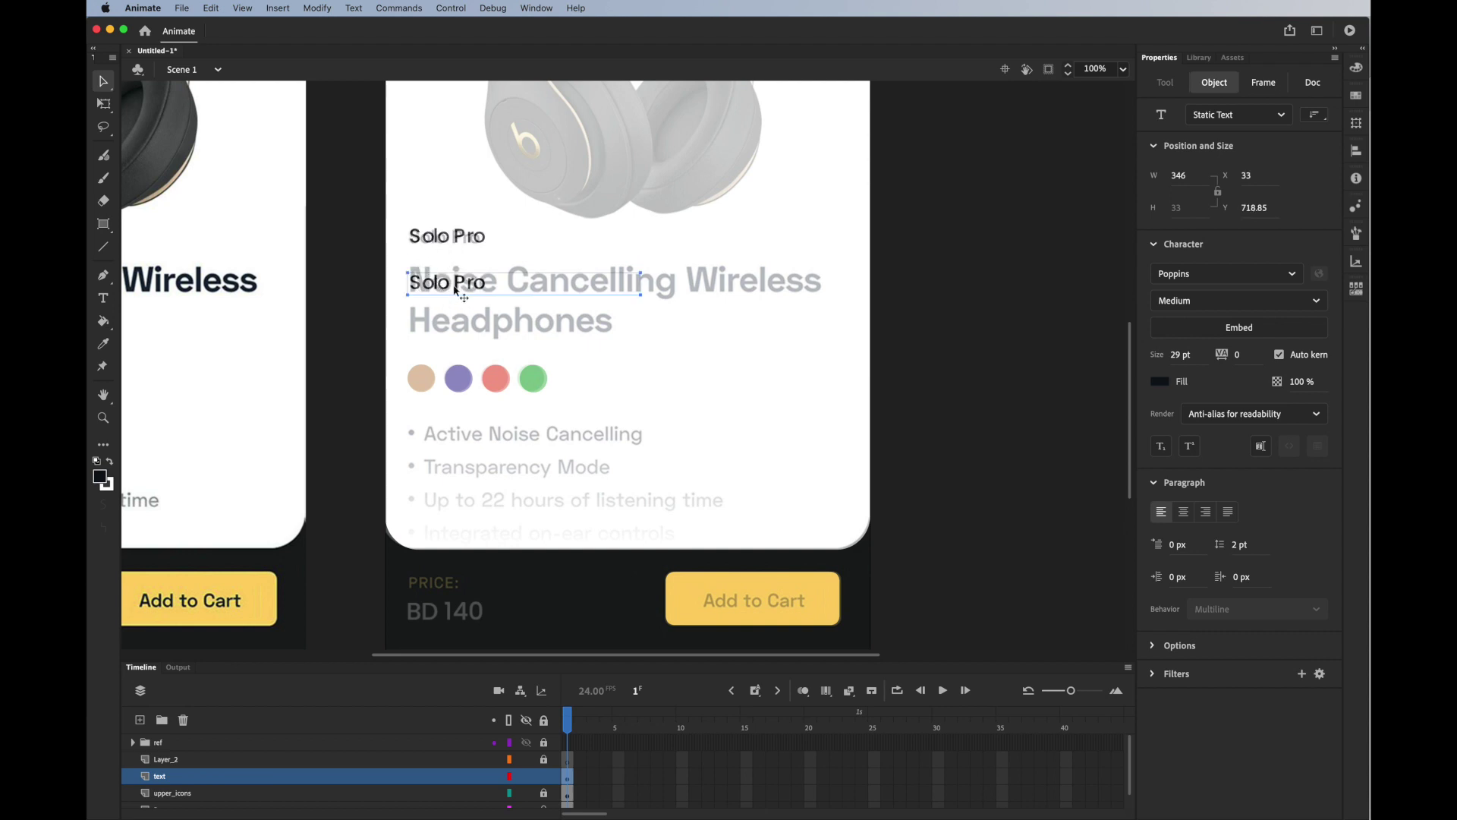
Step: Paste 'Noise Cancelling Wireless Headphones' into the Solo Pro copy and widen its box
key(super+Tab)
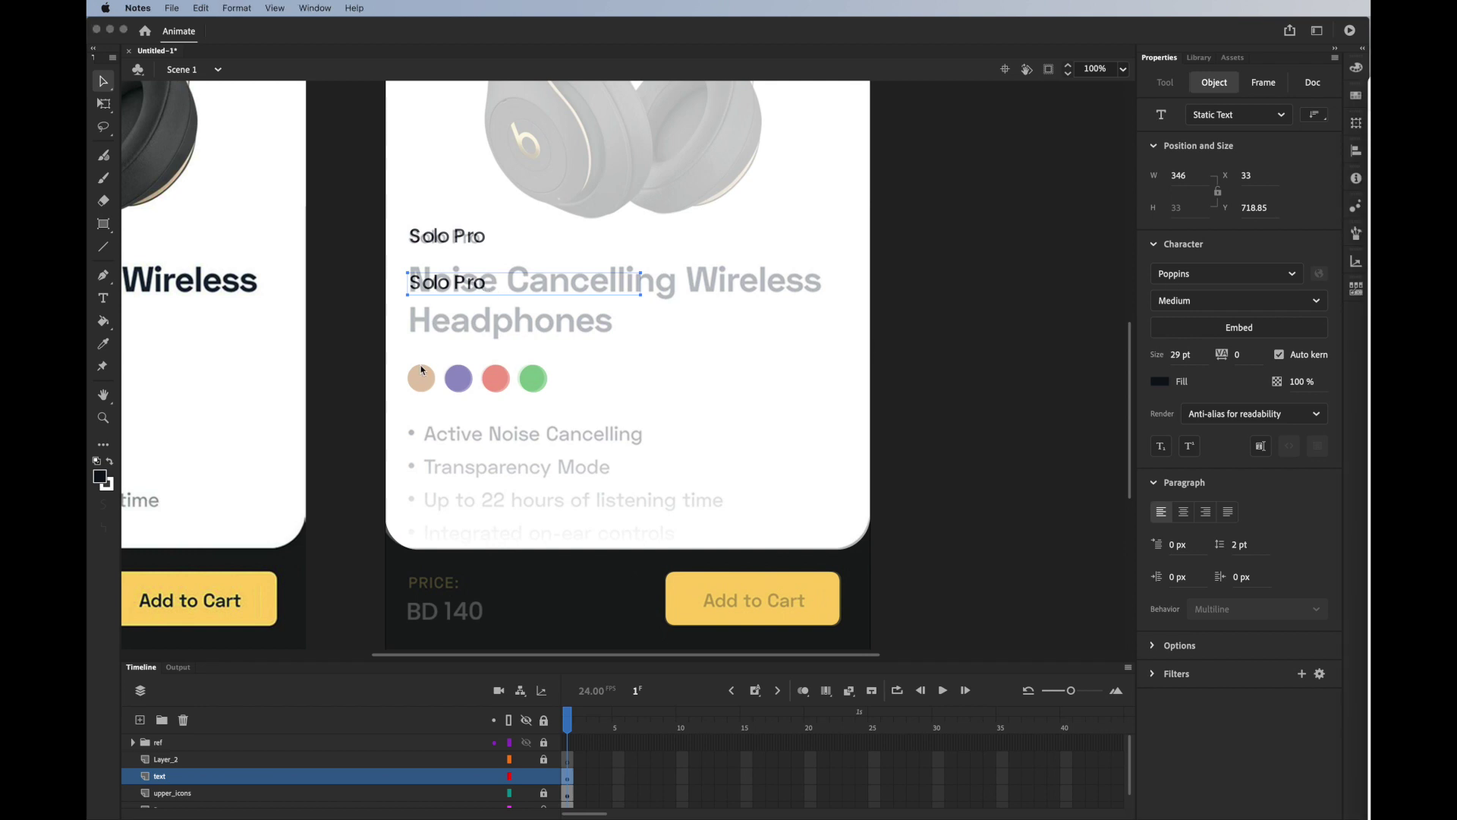
key(super+Tab)
double_click(467, 282)
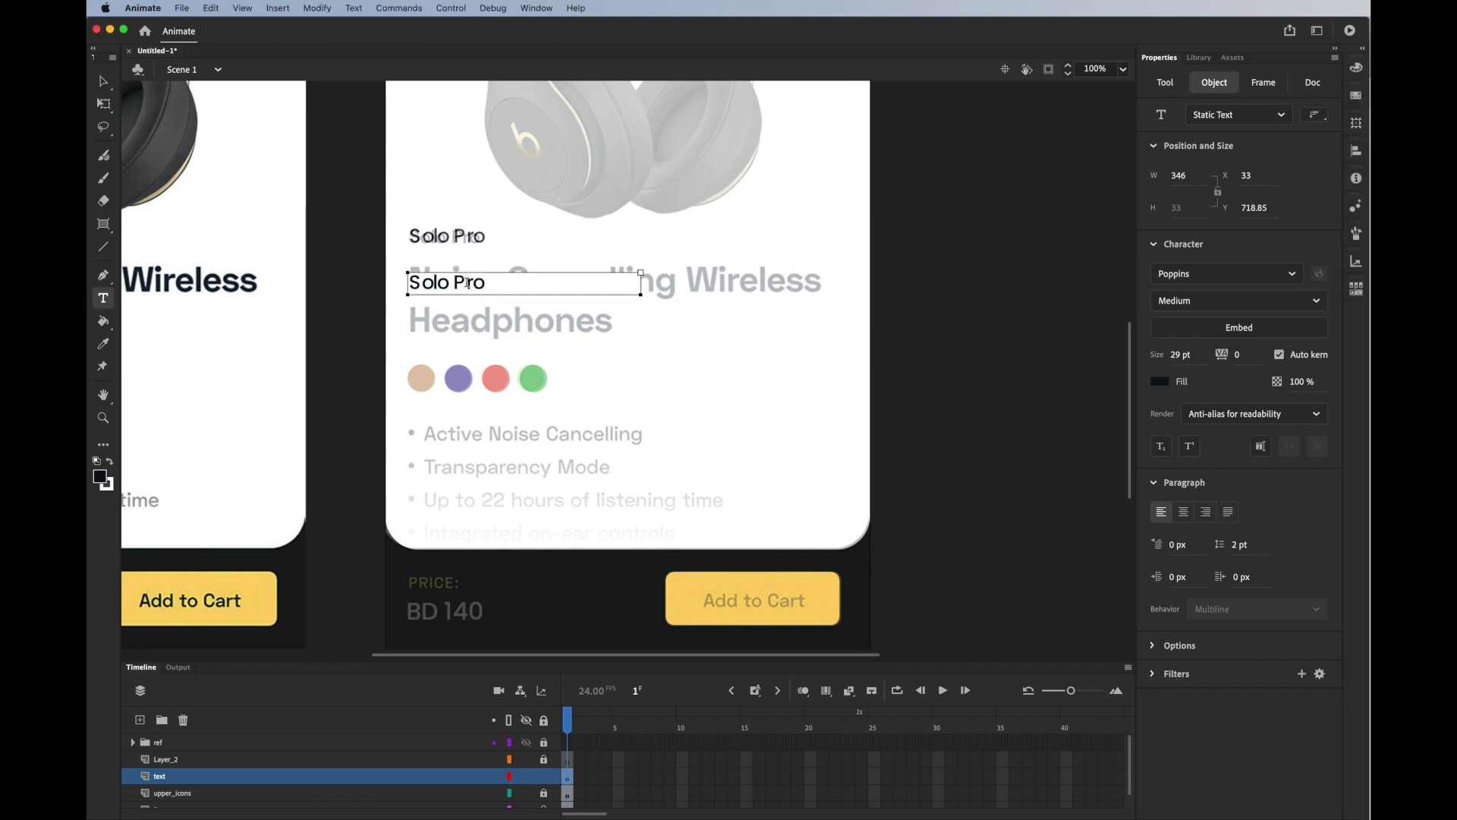
key(super+a)
text(Noise Cancelling Wireless Headphones)
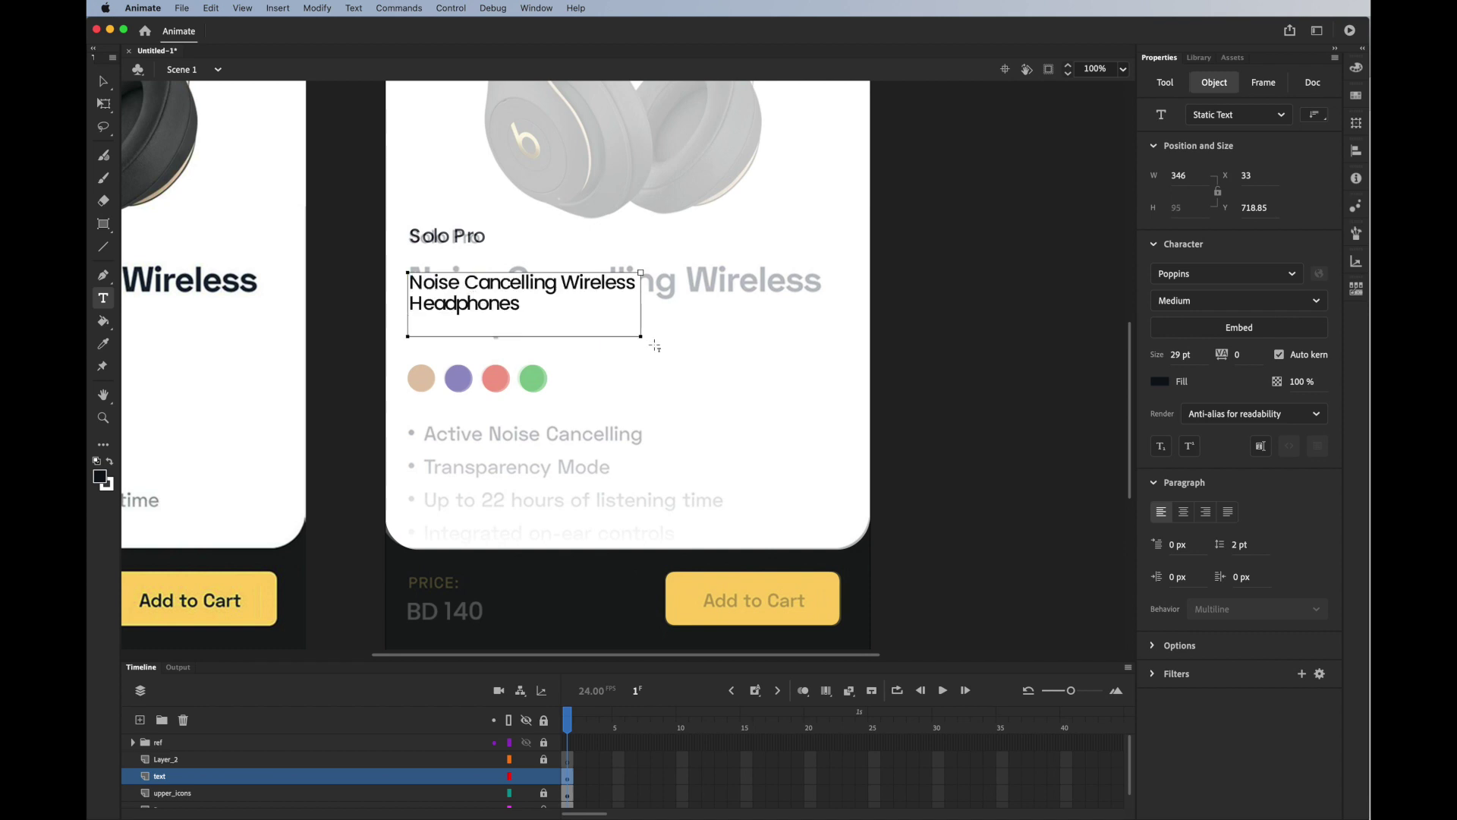
drag(640, 337, 826, 324)
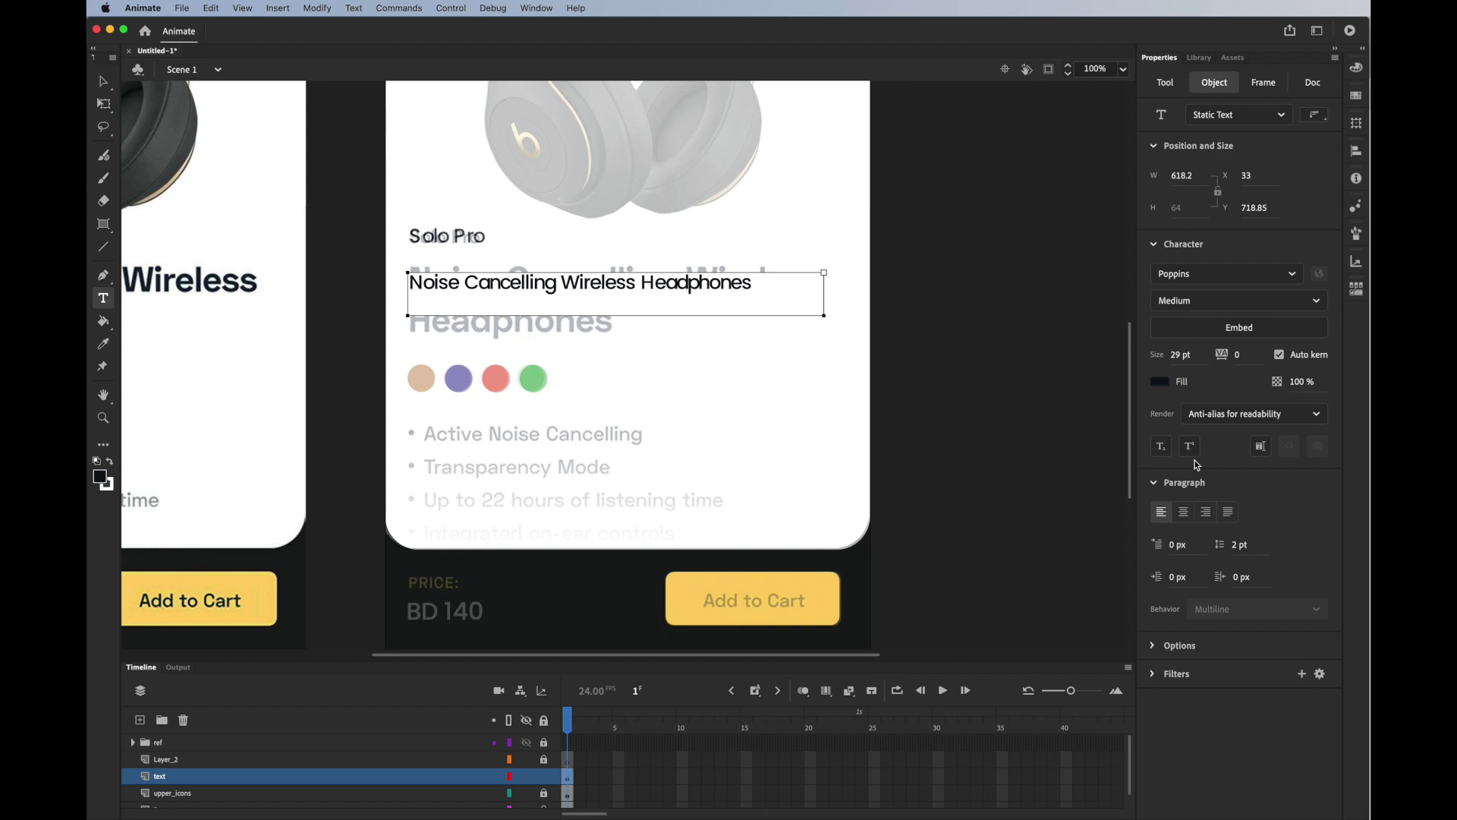
click(661, 294)
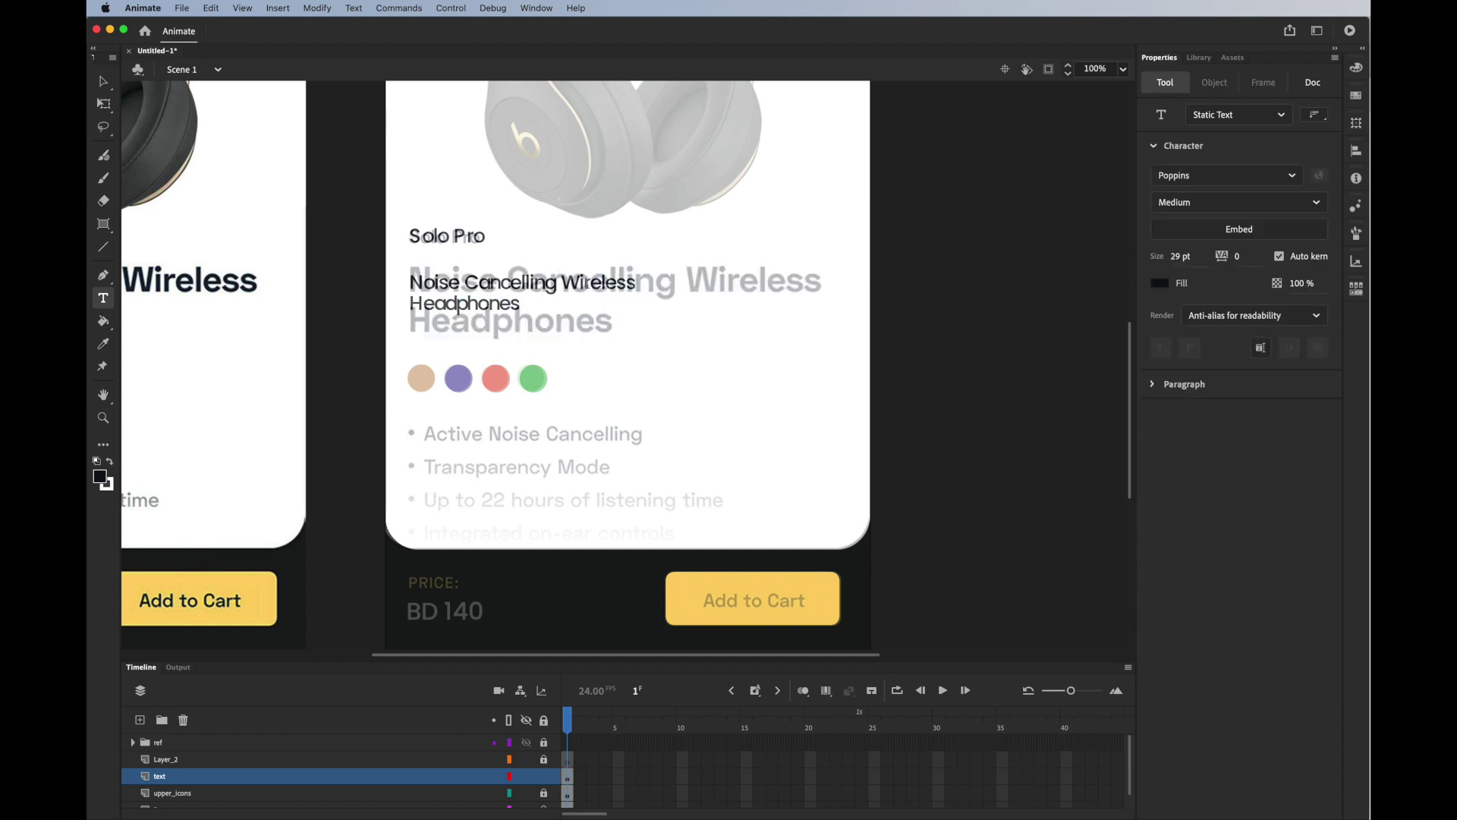
Step: Enlarge the headline text and resize the box so it wraps onto two lines
click(587, 285)
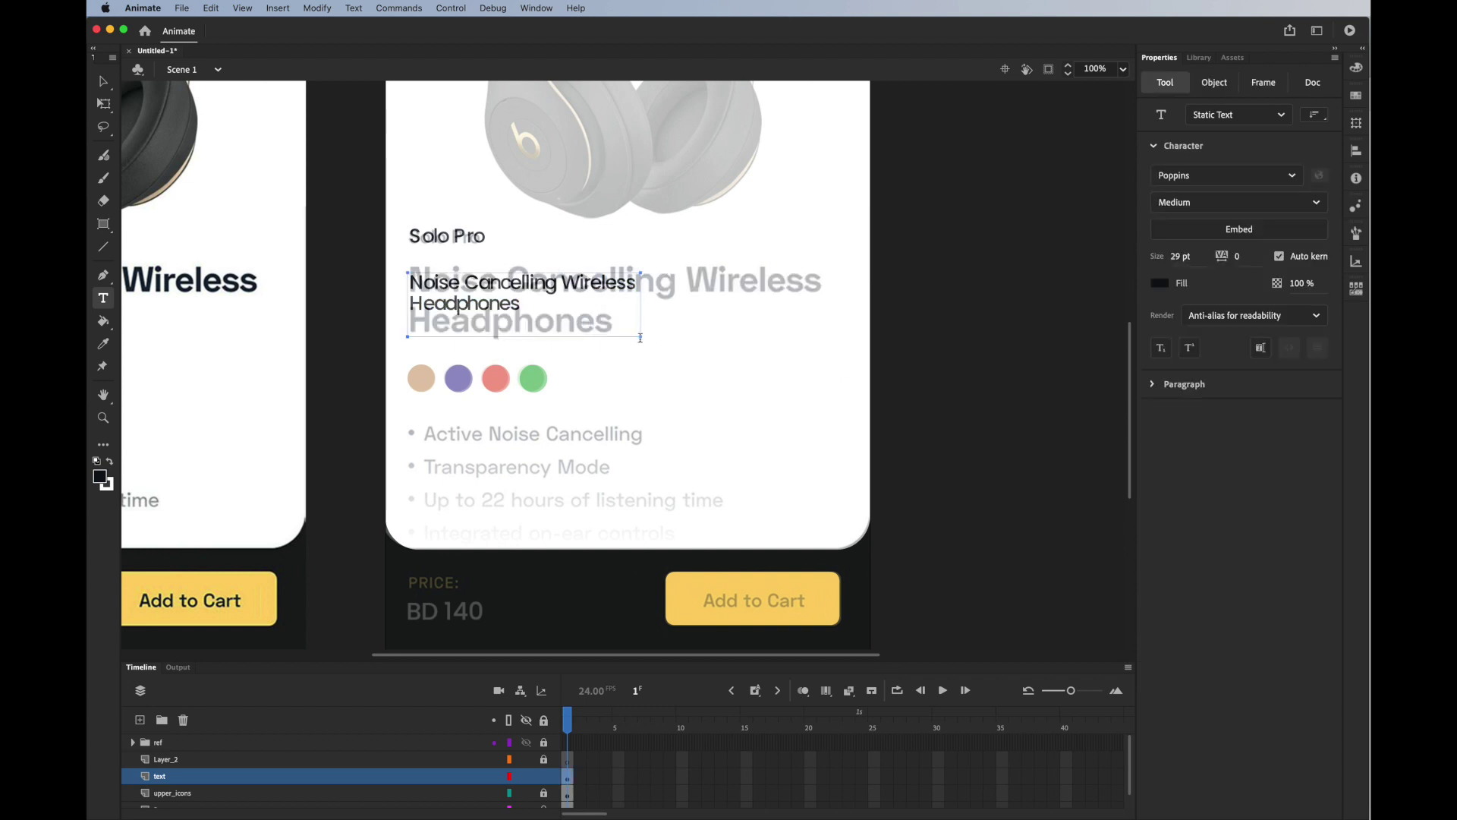
click(520, 304)
key(super+a)
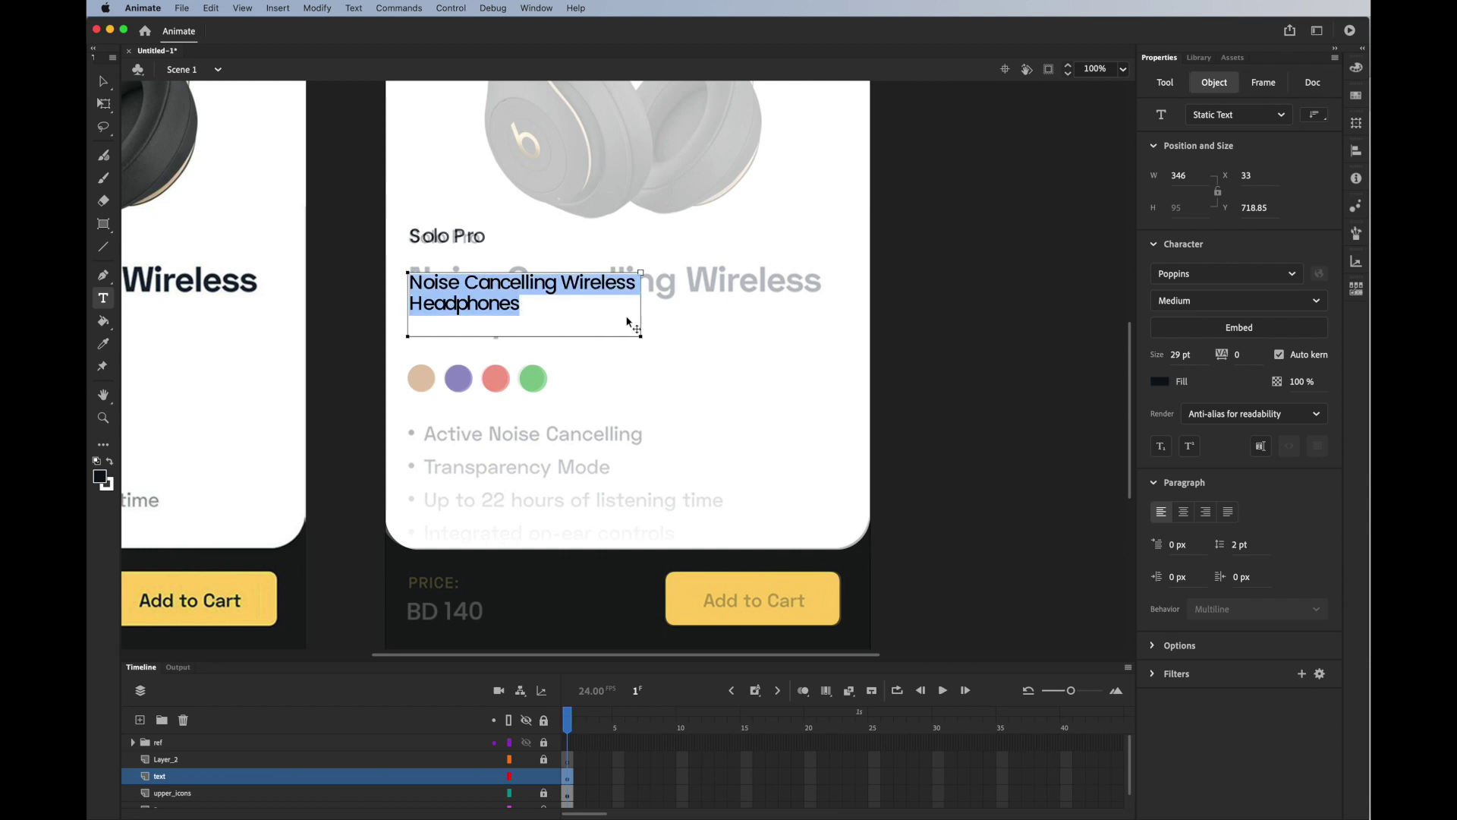
drag(1181, 354, 1193, 358)
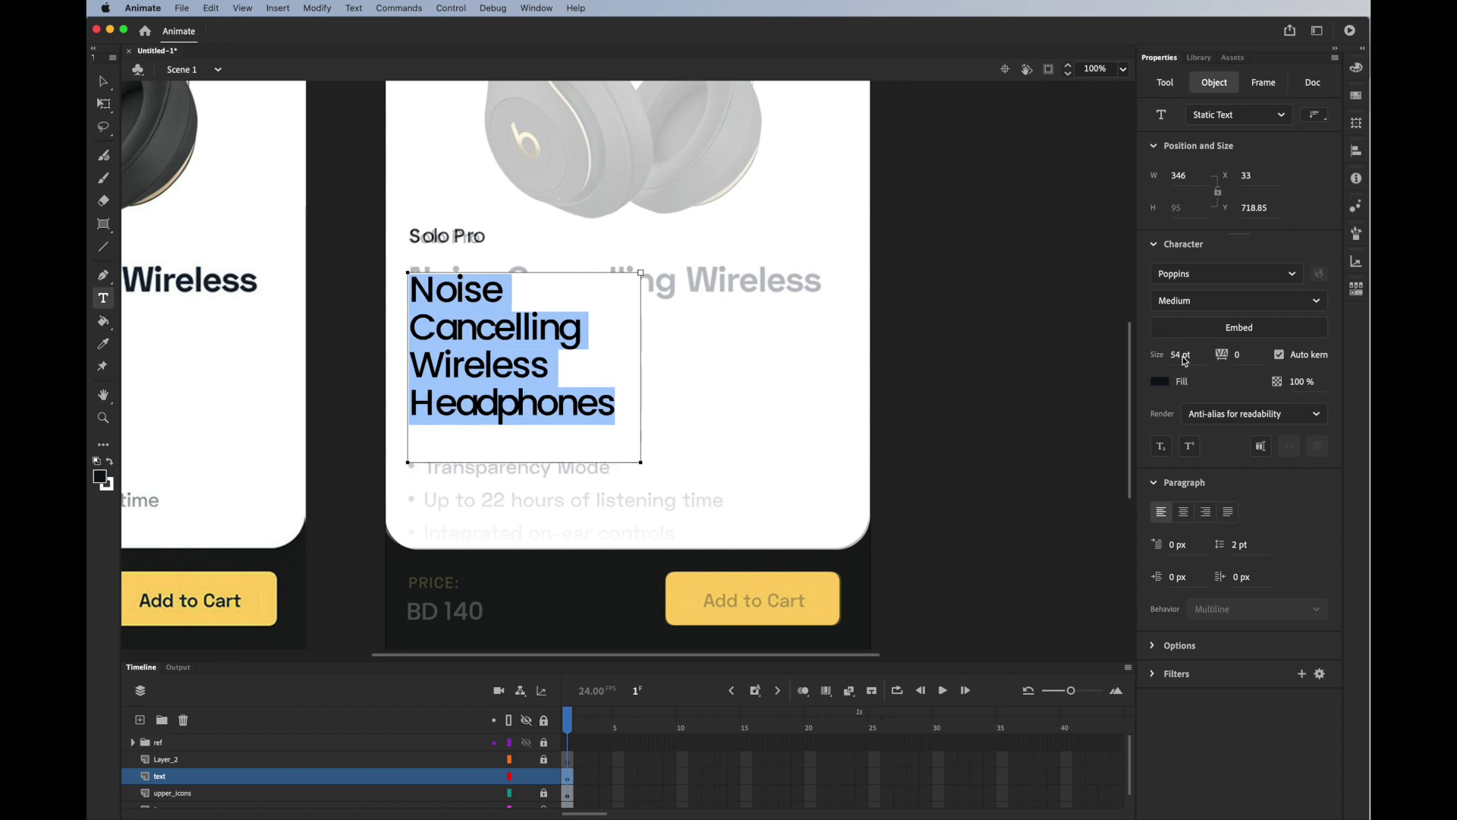
click(106, 106)
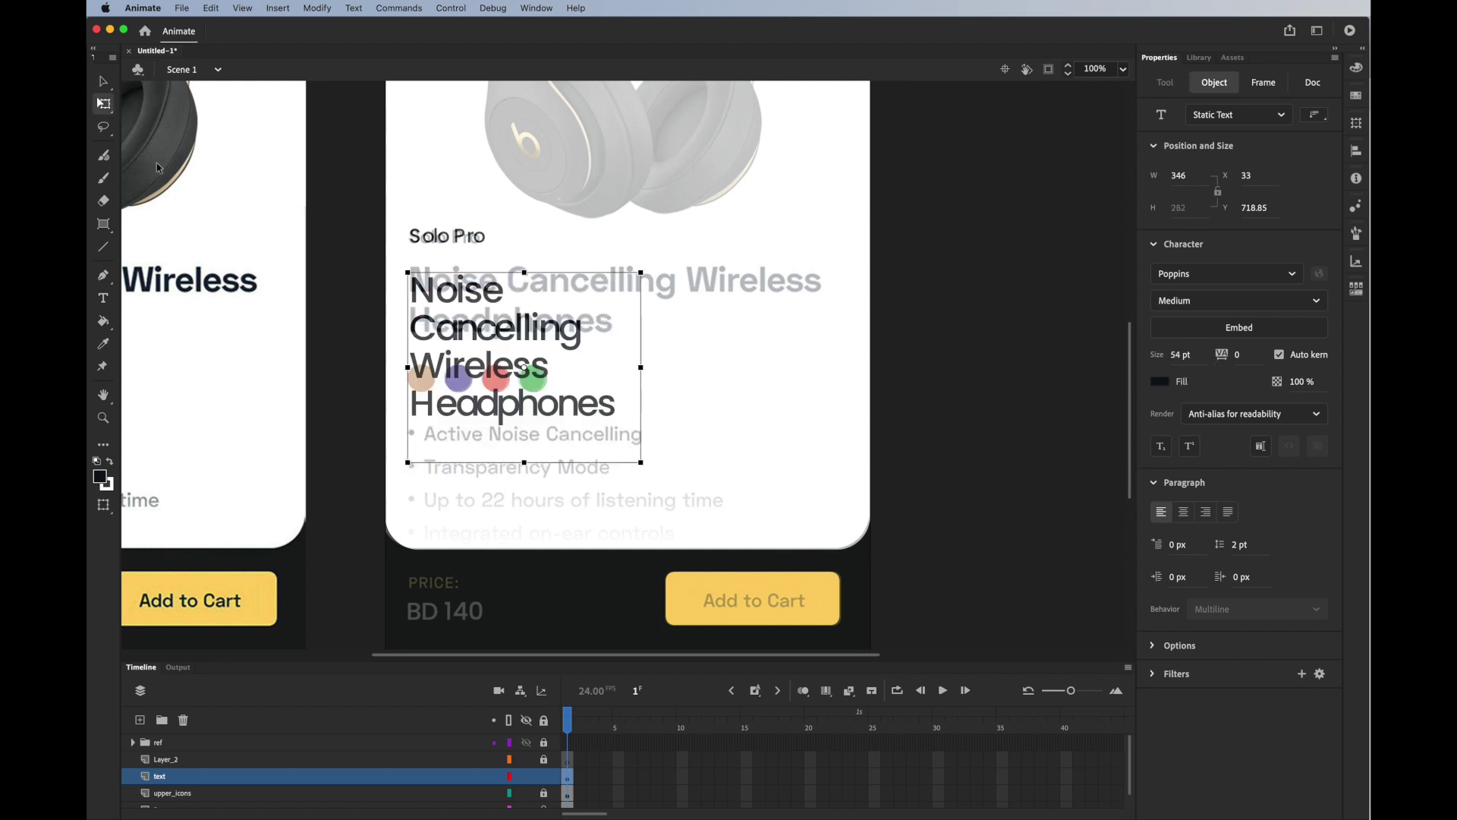
click(103, 81)
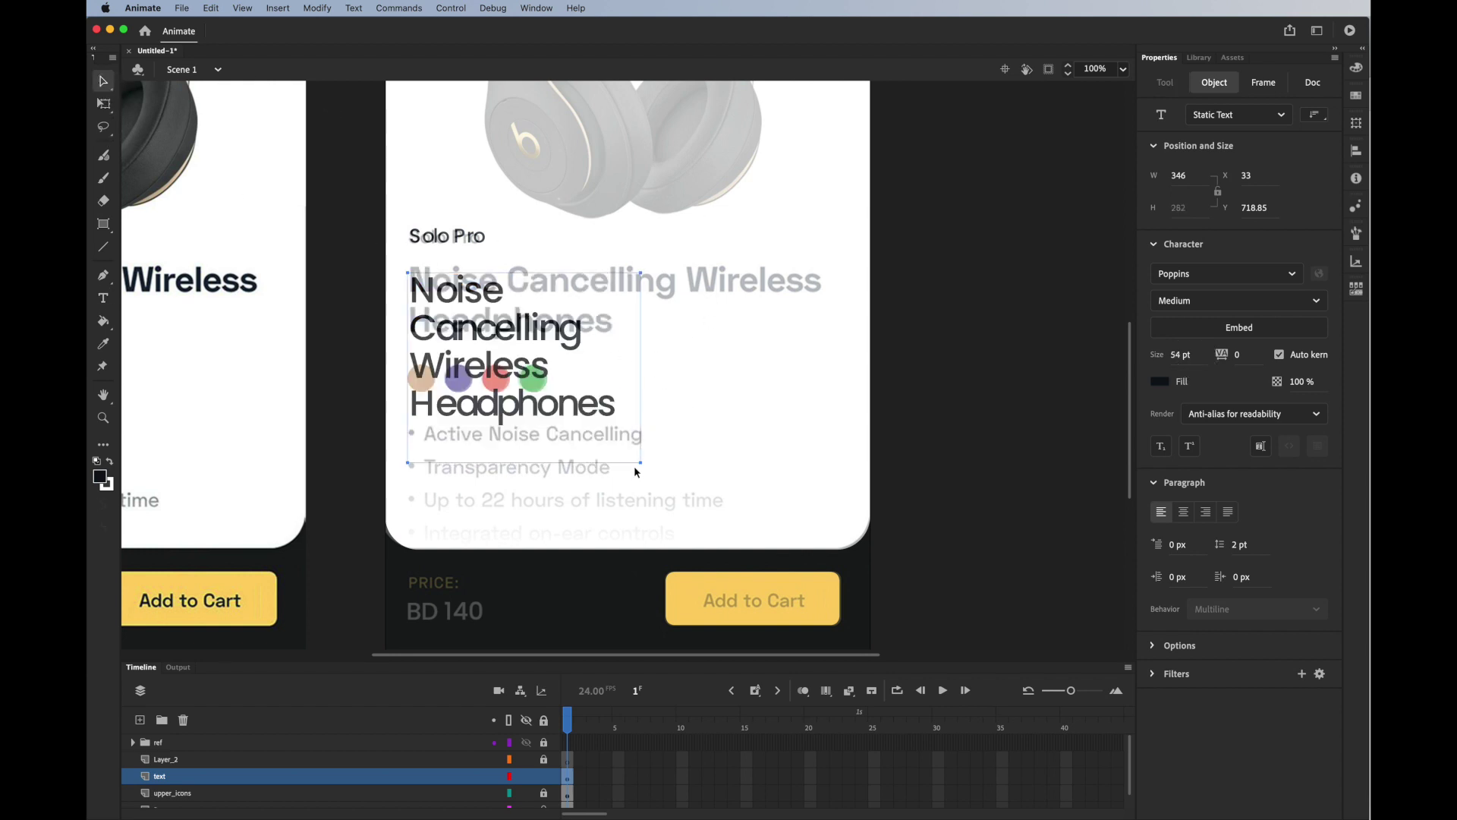
drag(638, 462, 847, 409)
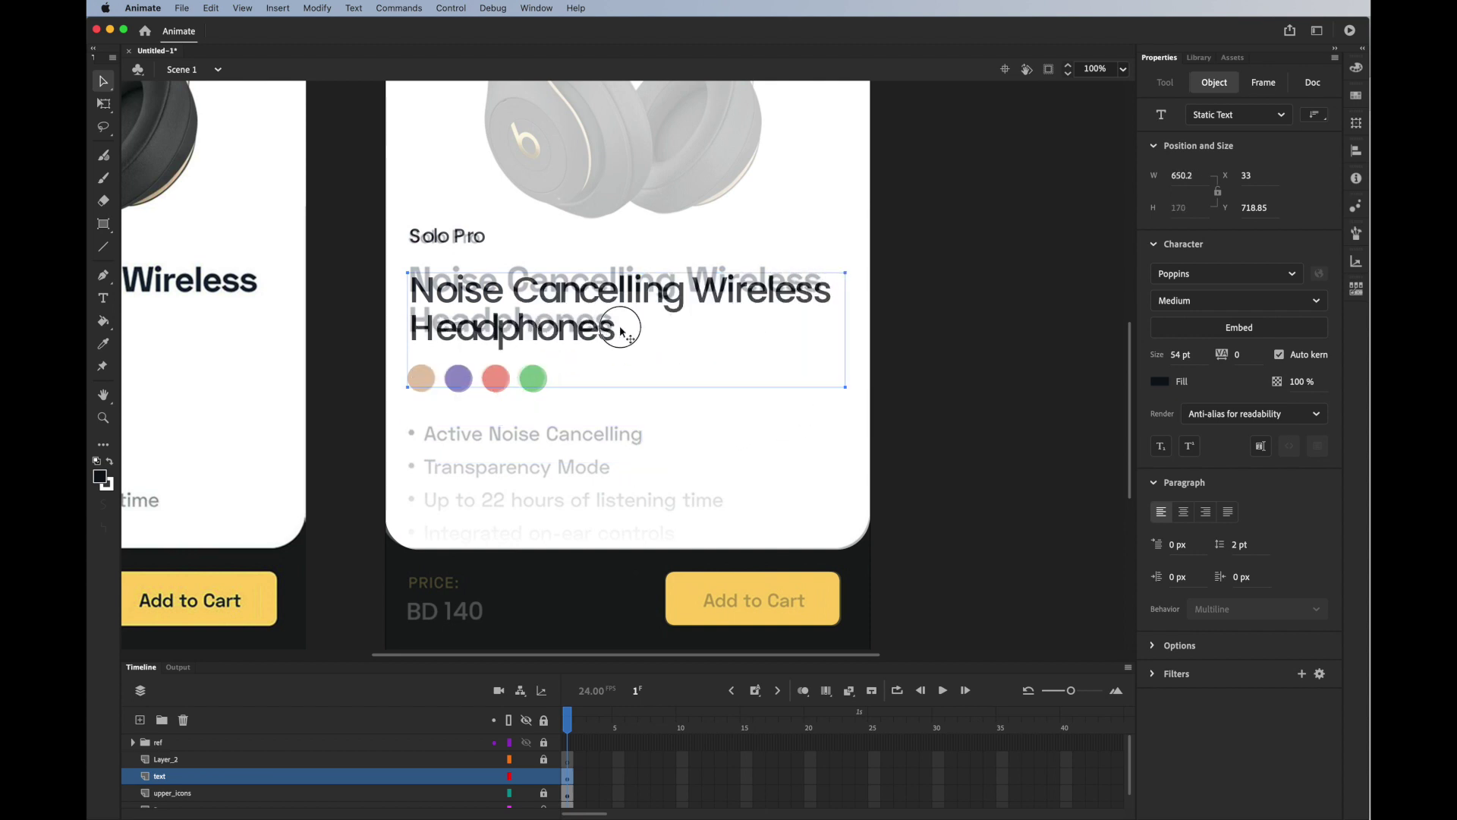
Step: Set the headline text size to 52 pt
double_click(586, 328)
key(super+a)
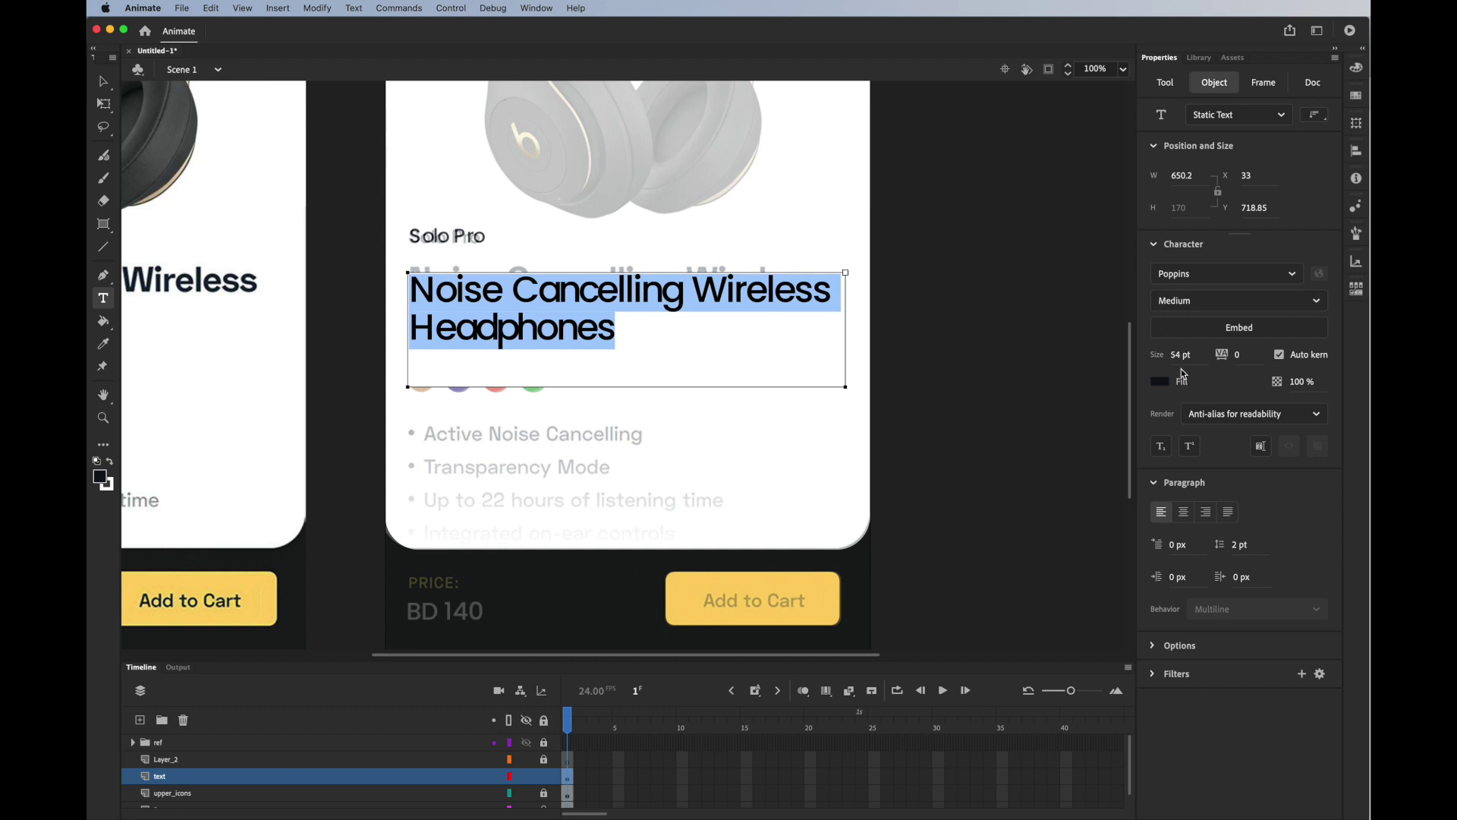
drag(1180, 362, 1177, 357)
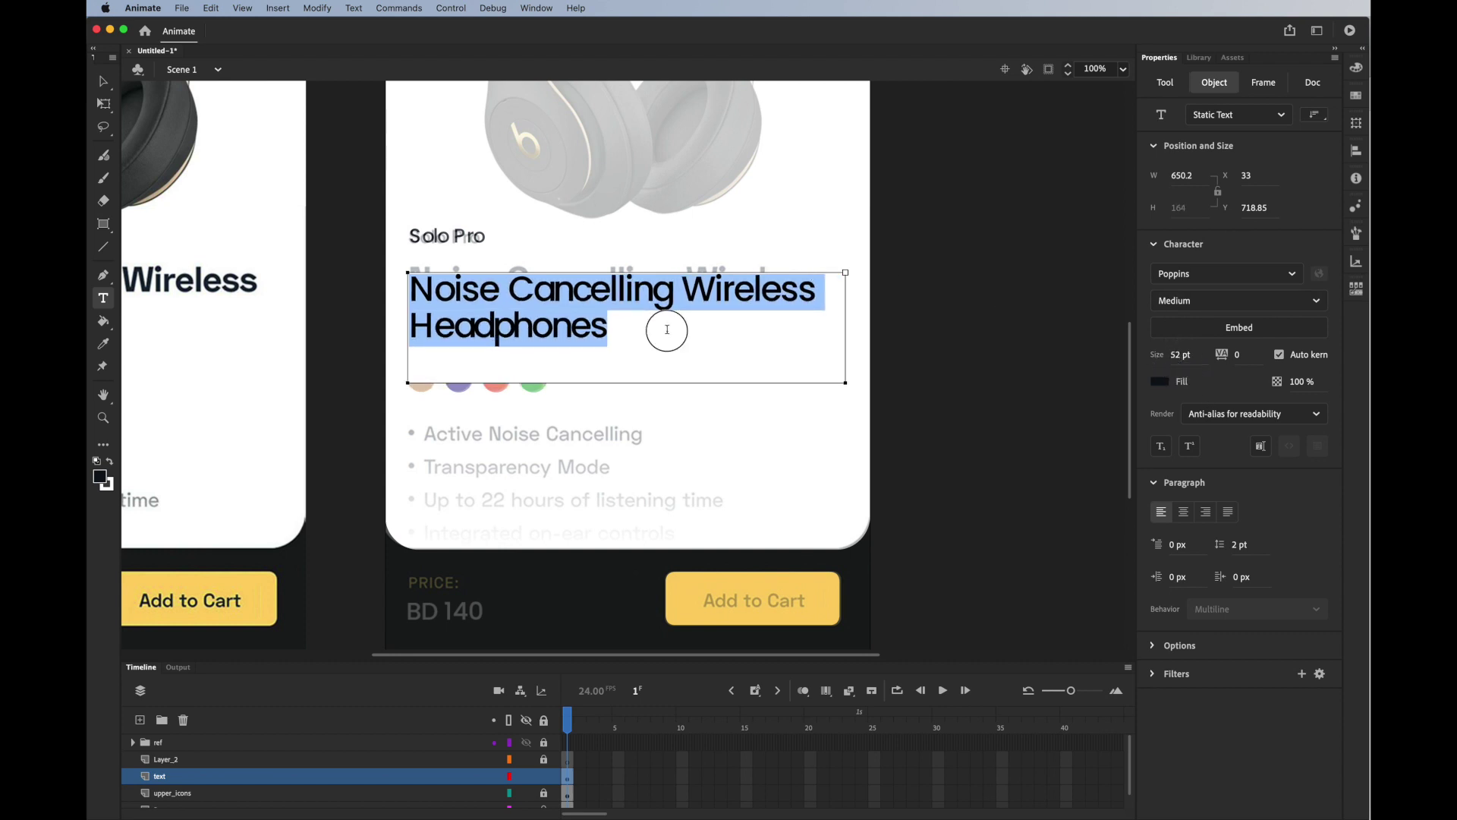
click(741, 338)
click(979, 343)
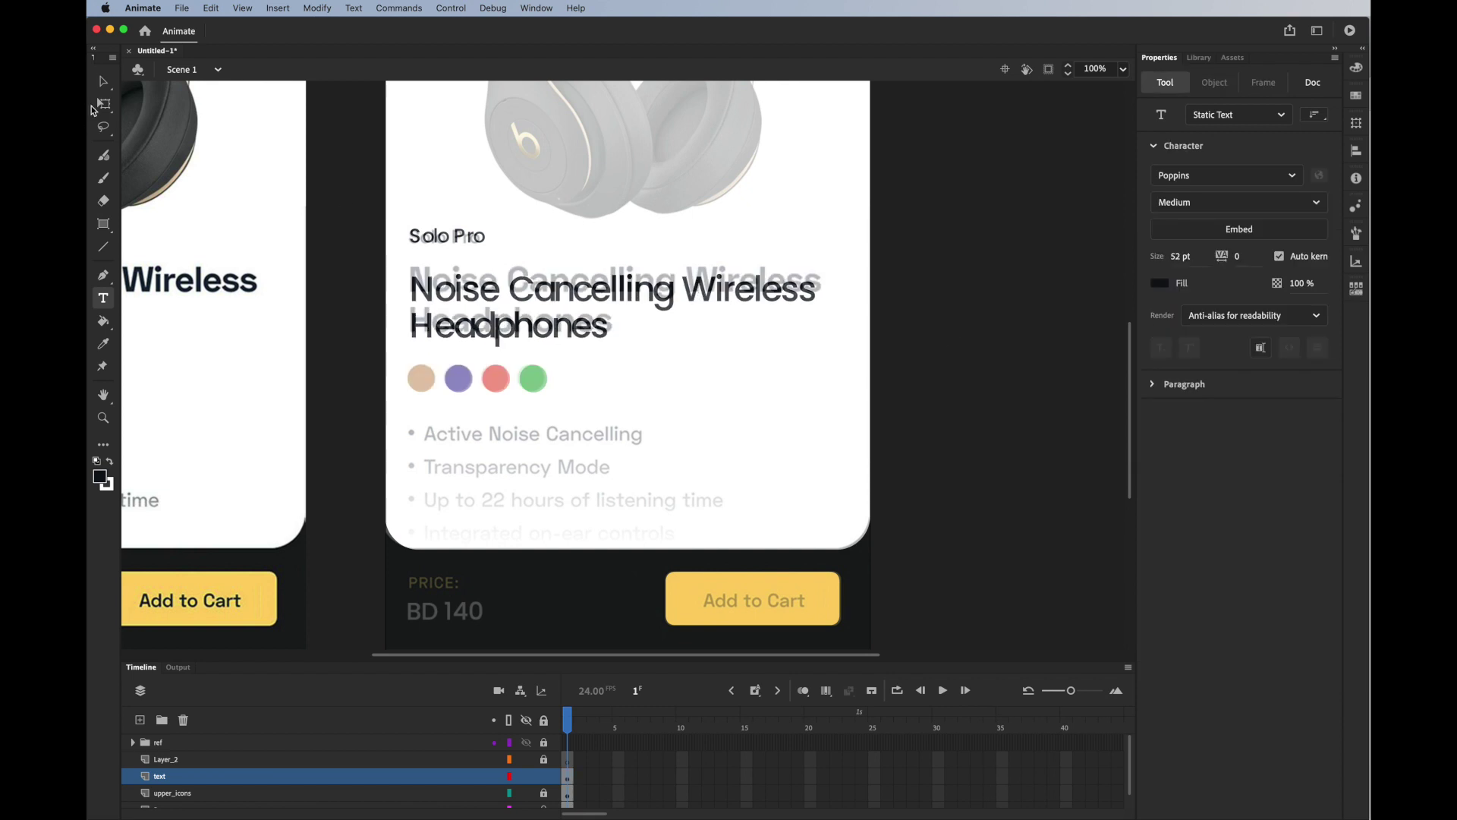
Step: Nudge the headline up to line it up with the reference title
click(105, 84)
click(557, 292)
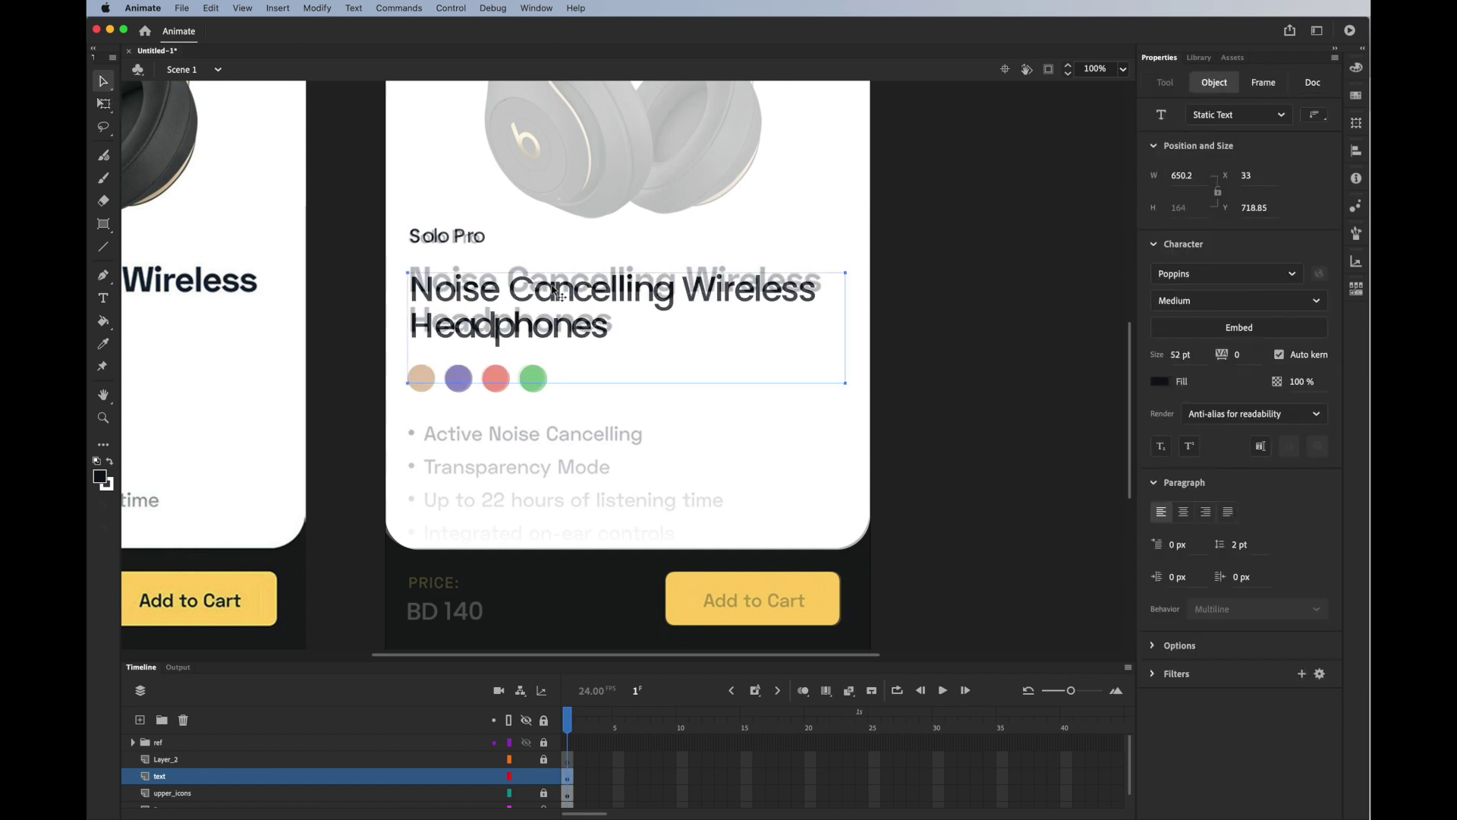
key(Up)
key(Up)
key(Up)
key(Up)
key(Up)
key(Up)
key(Up)
key(Up)
key(Up)
key(Up)
key(Up)
key(Up)
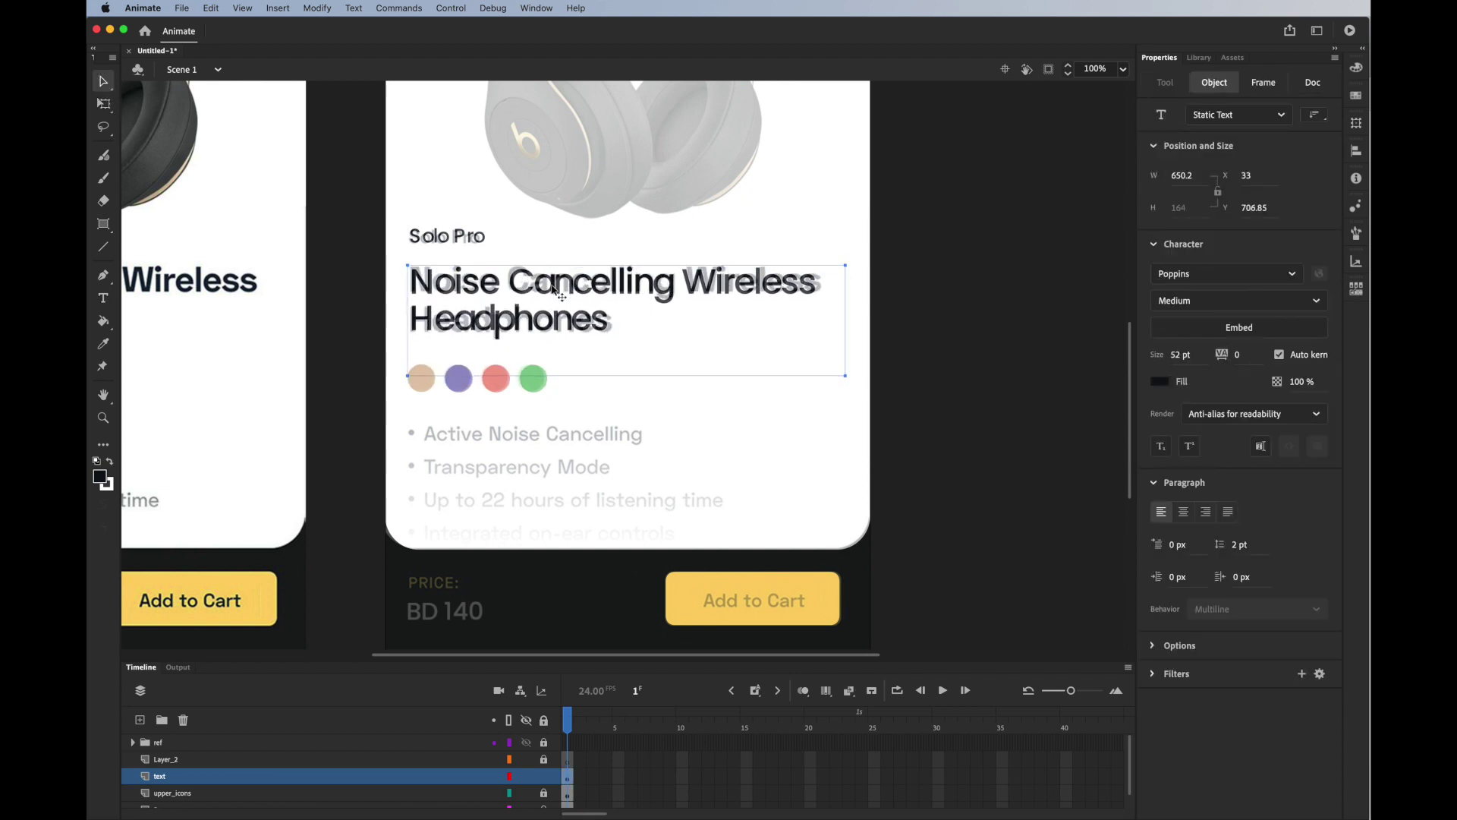
key(Up)
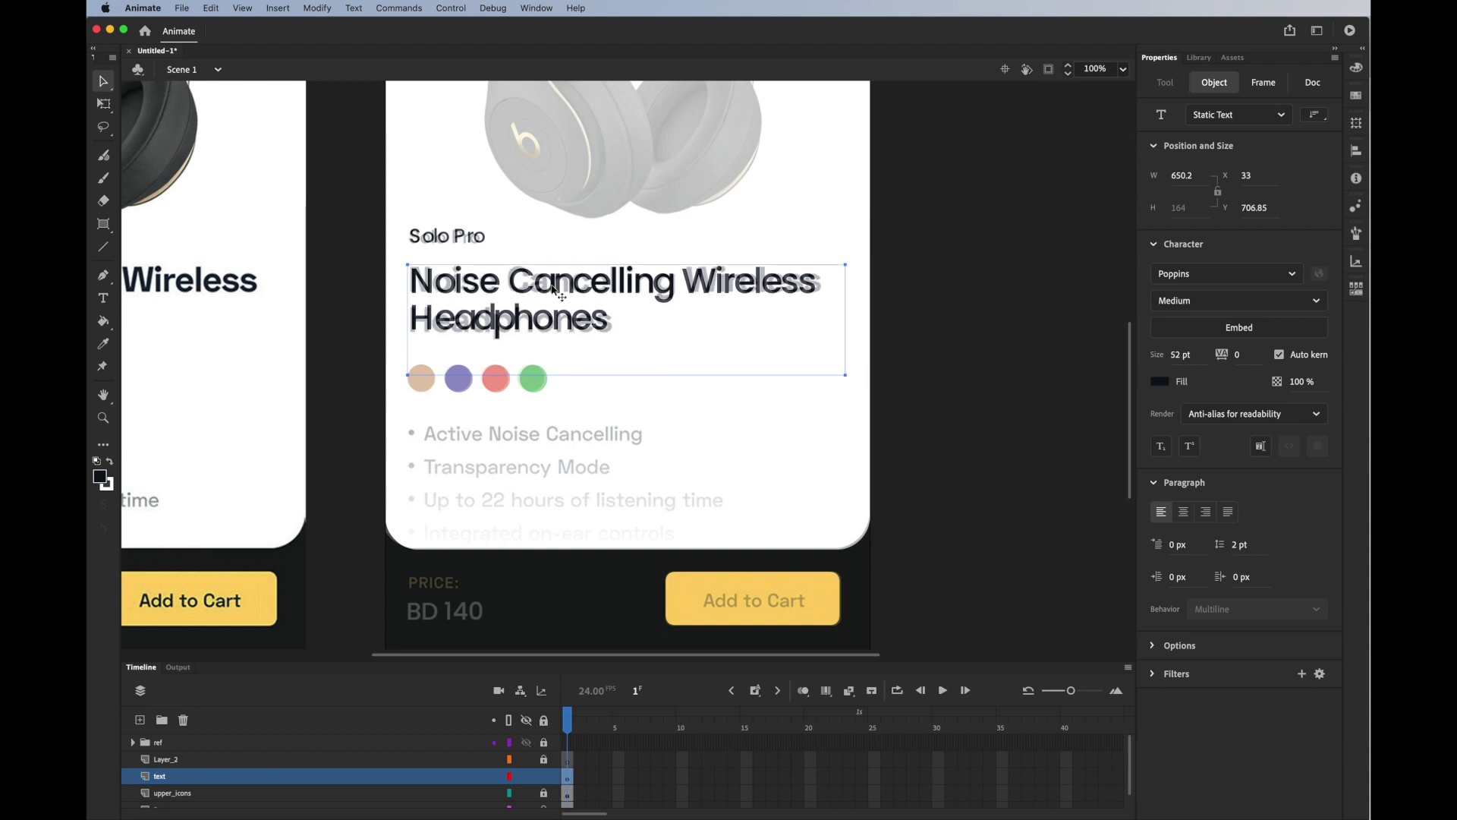
click(445, 238)
Step: Copy Solo Pro over the bullet list, paste in the four feature lines, and widen it
drag(455, 236, 441, 439)
key(Up)
key(Up)
key(Up)
key(Up)
key(Up)
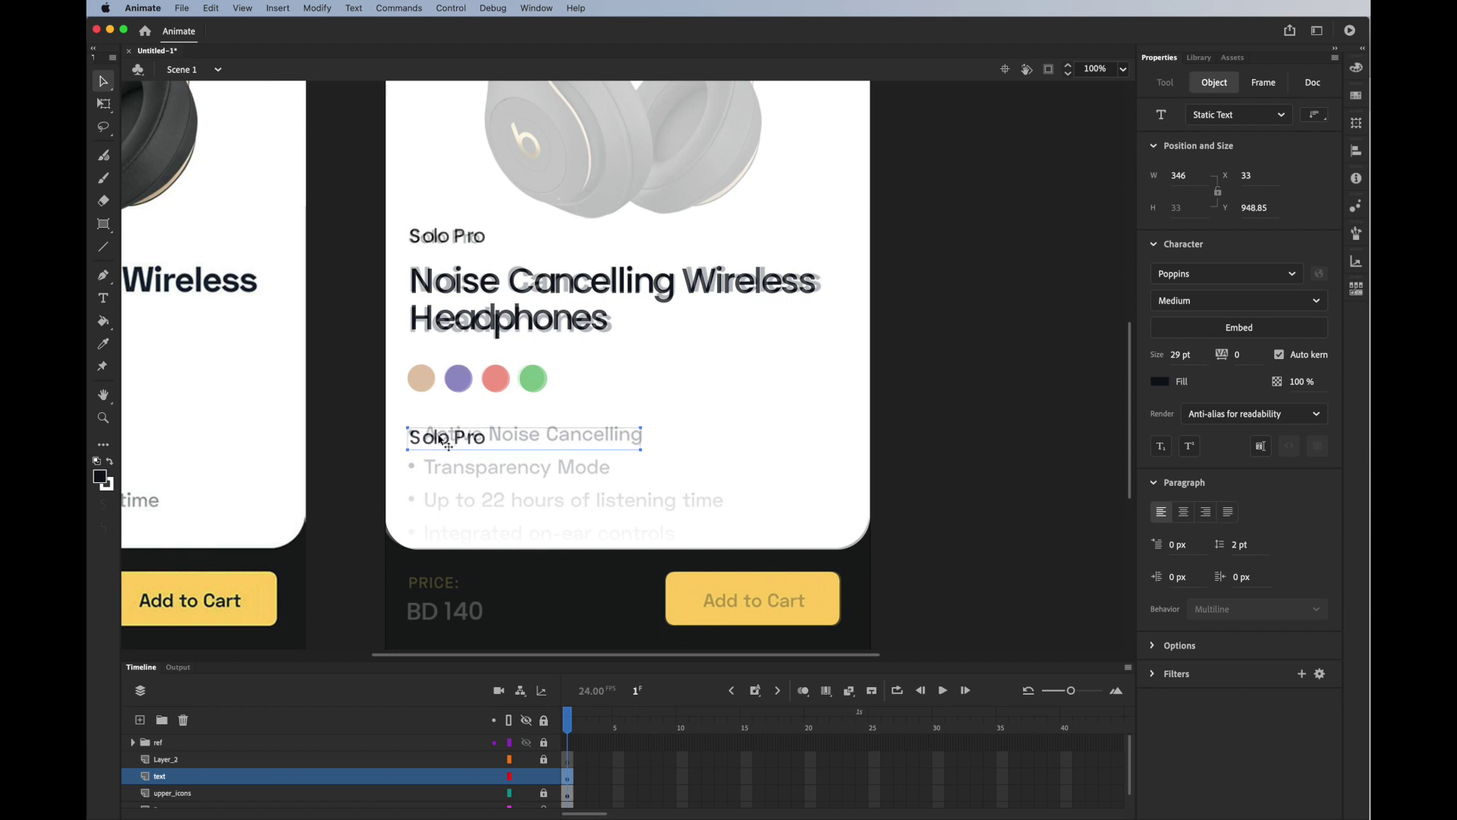
key(super+Tab)
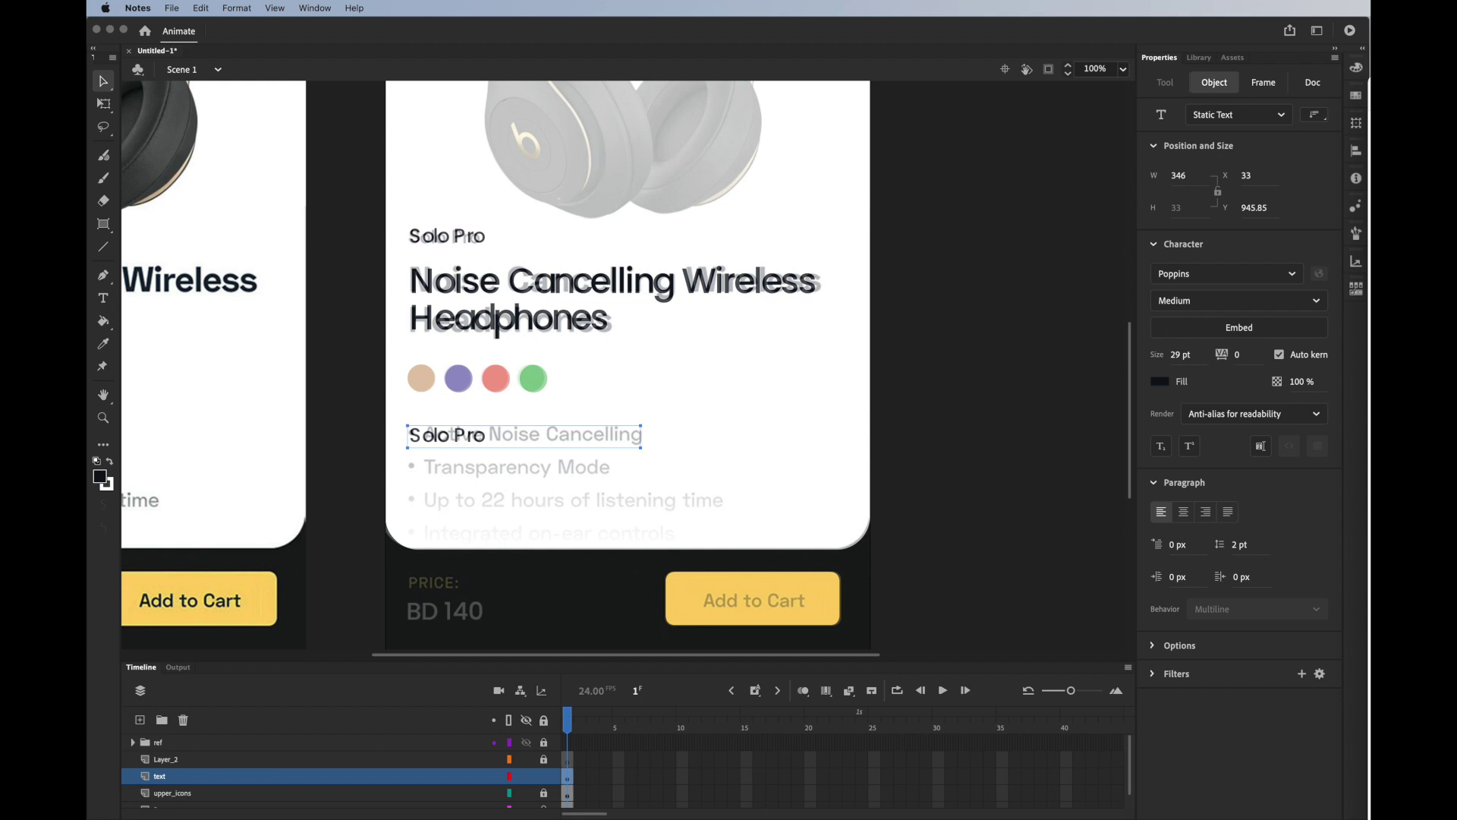
click(447, 438)
double_click(447, 437)
key(super+a)
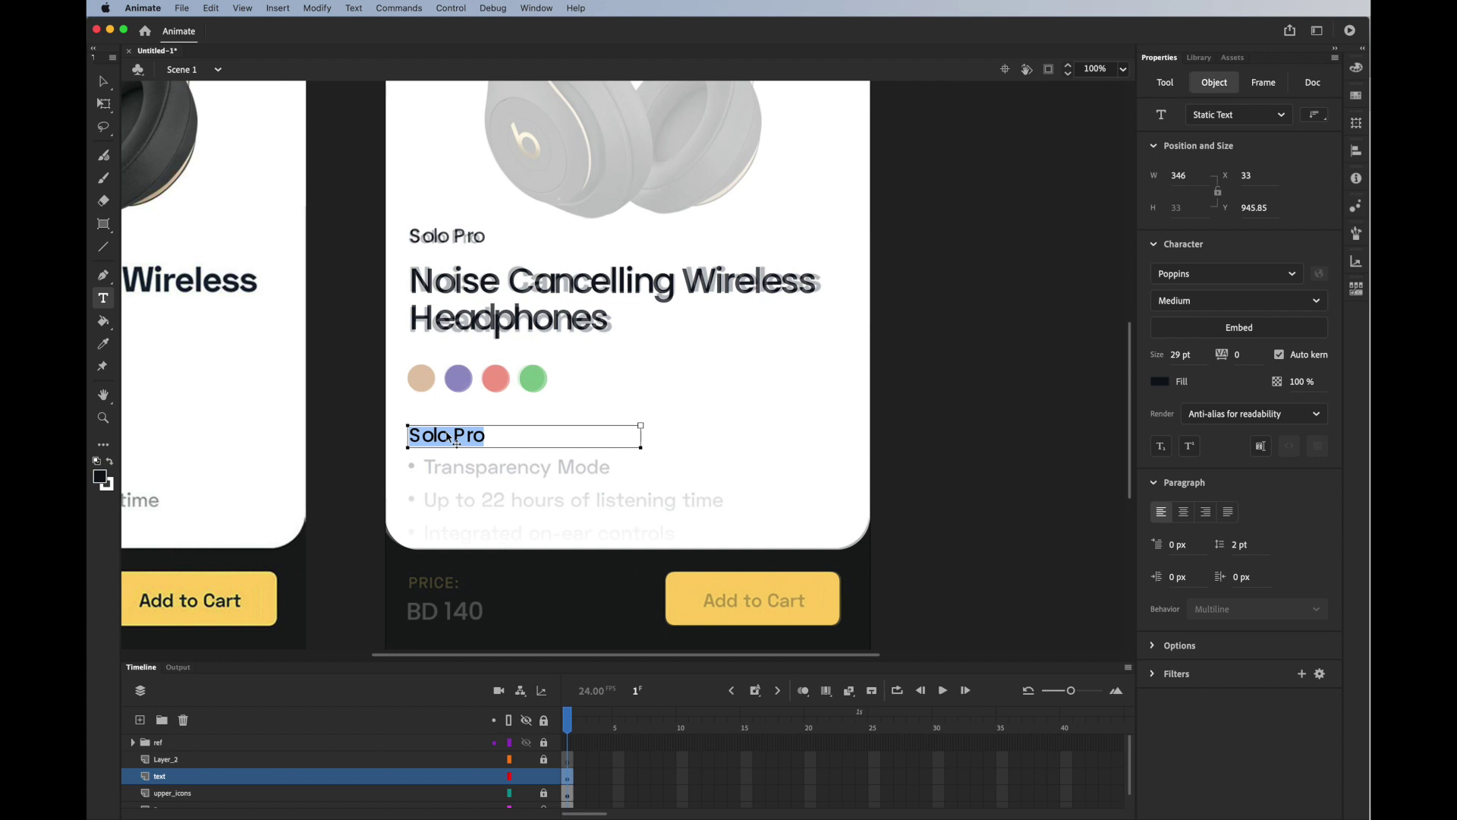
text(Active Noise Cancelling Transparency Mode Up to 22 hours of listening time Integrated on ear controls)
drag(642, 531, 847, 510)
Step: Keep the feature text at 29 pt and set its line spacing to 22 pt
key(super+a)
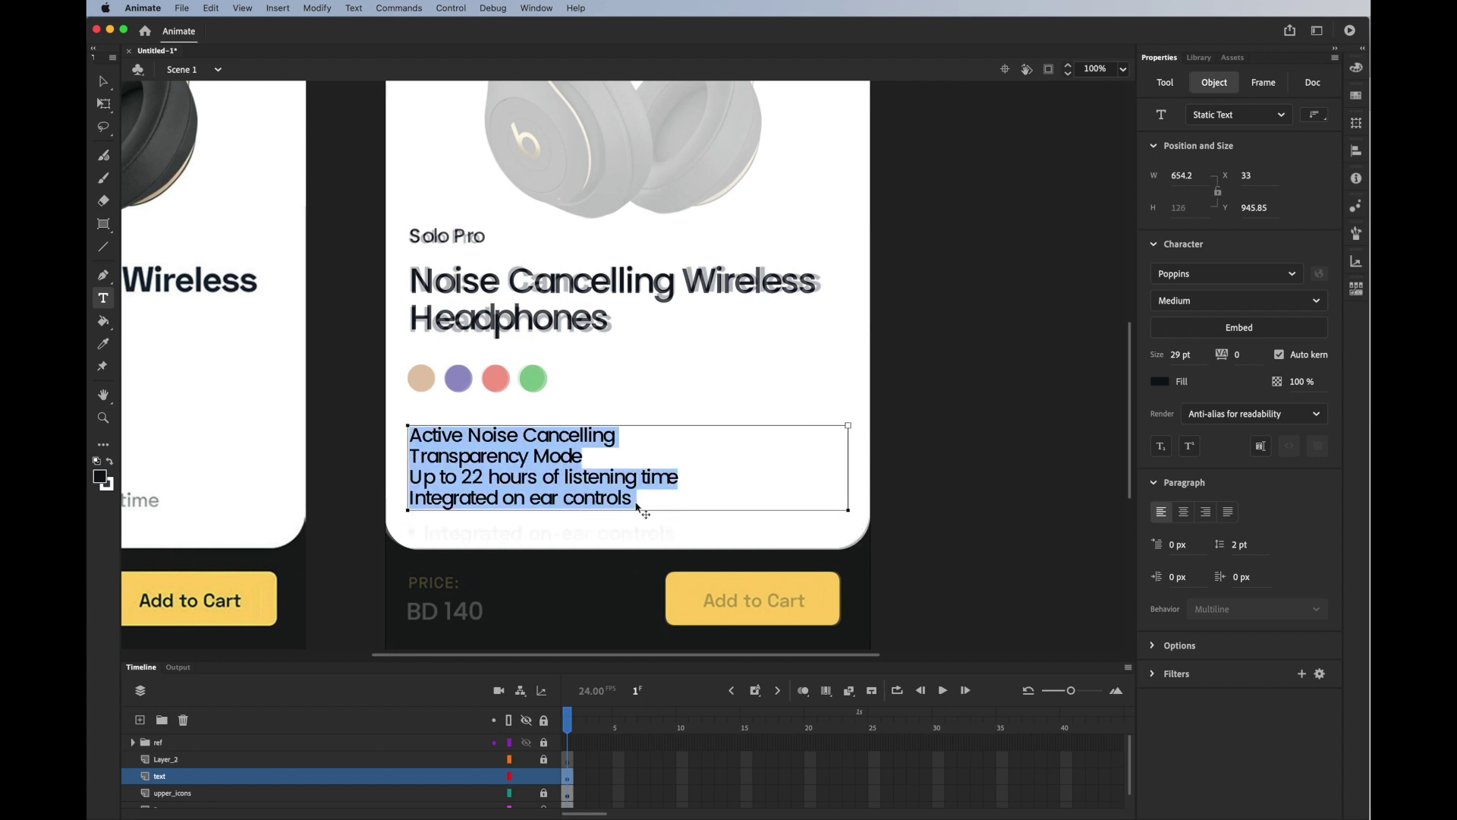
drag(1176, 354, 1181, 355)
drag(1235, 545, 1249, 542)
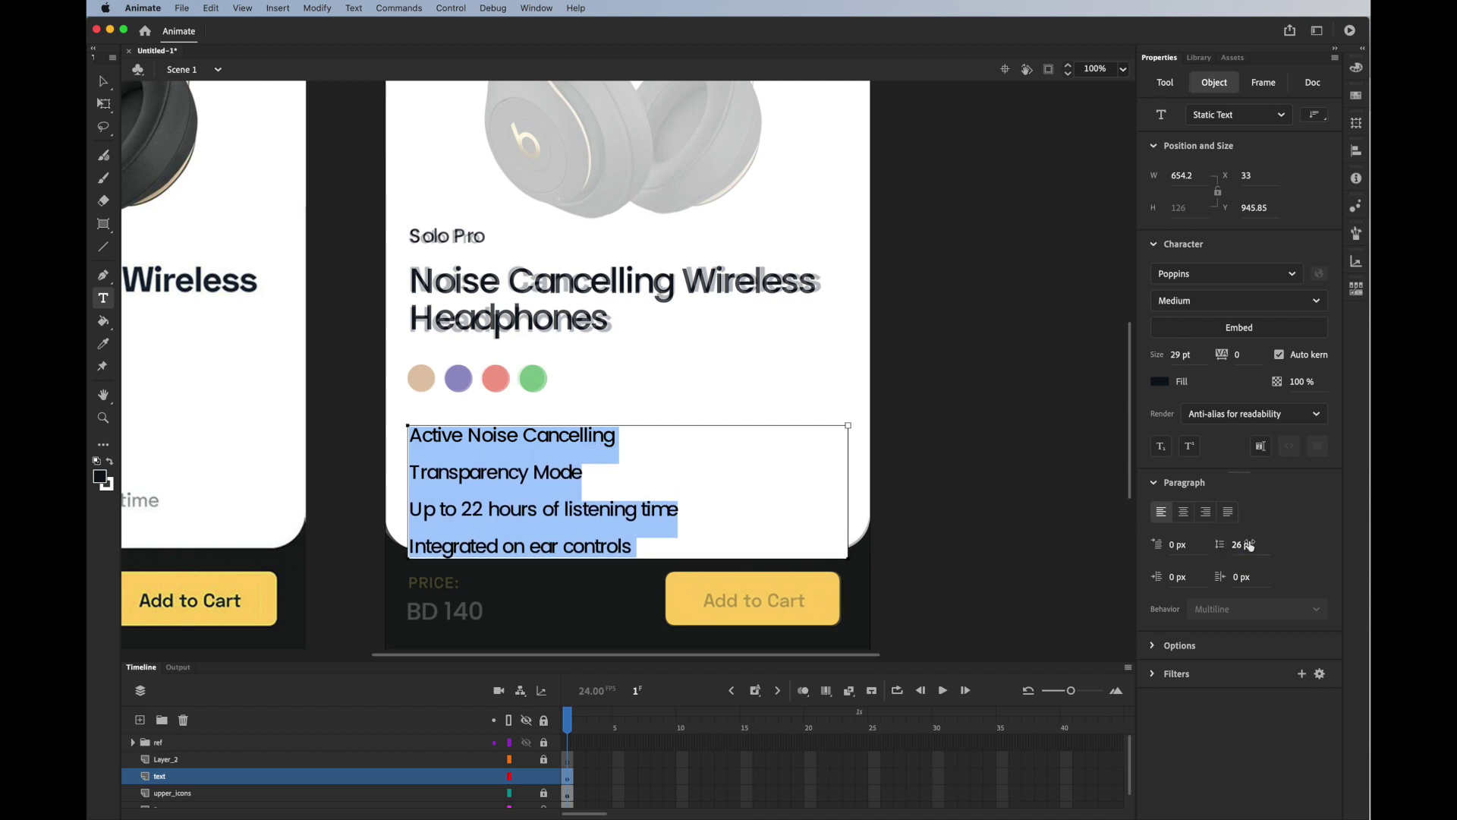
click(103, 81)
click(512, 412)
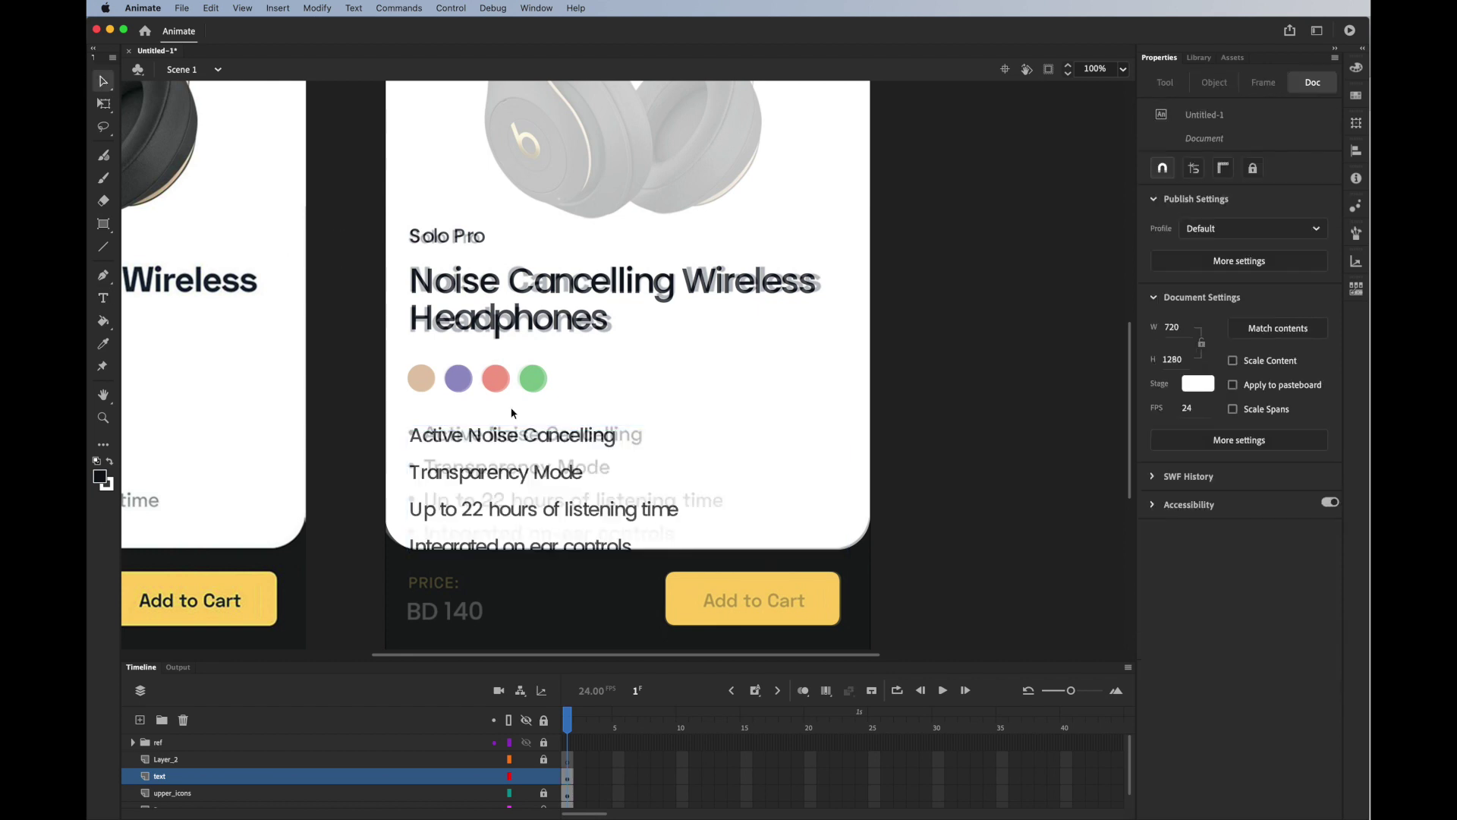
click(564, 478)
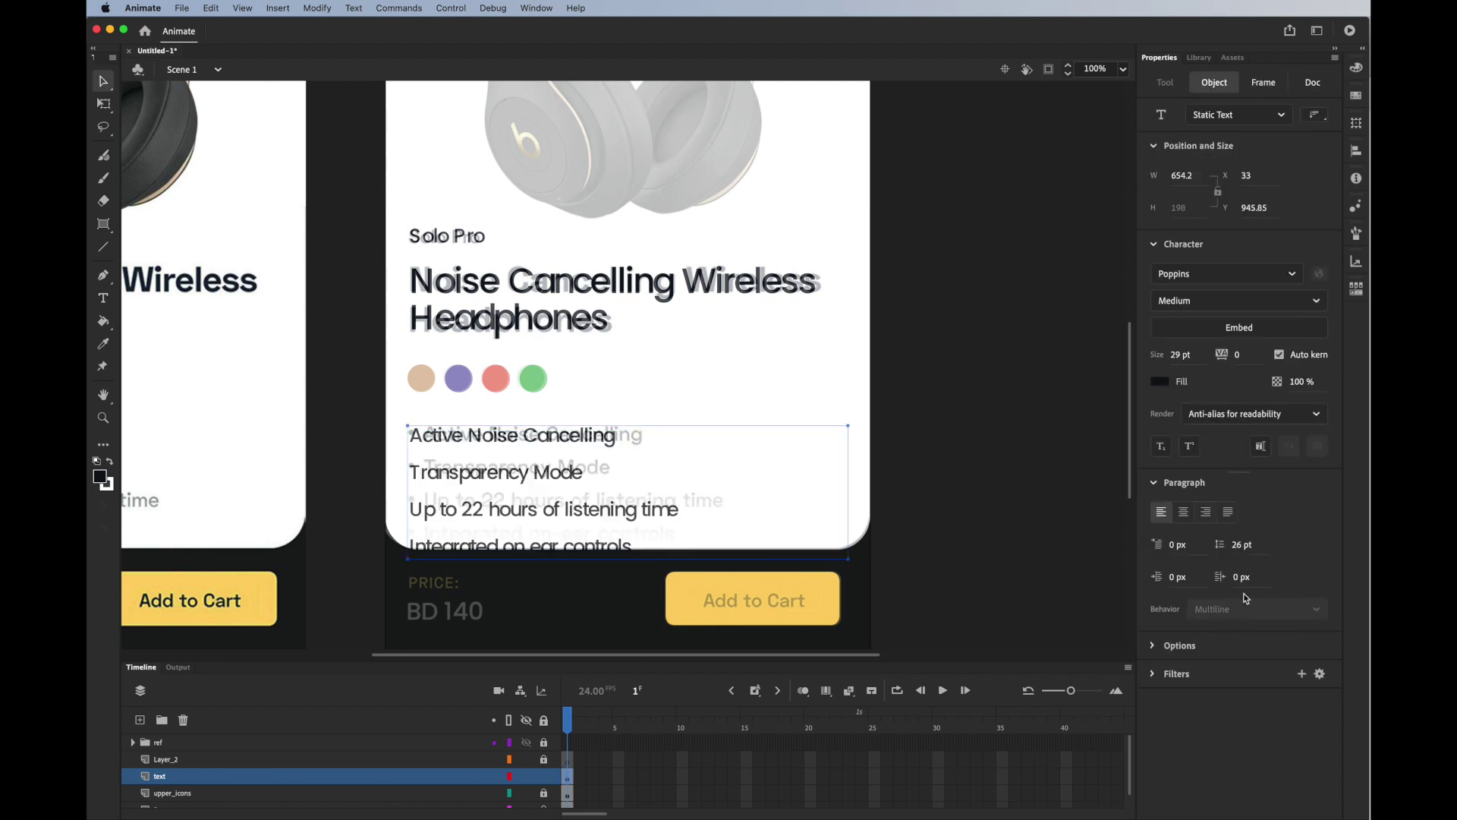
drag(1237, 543, 1234, 543)
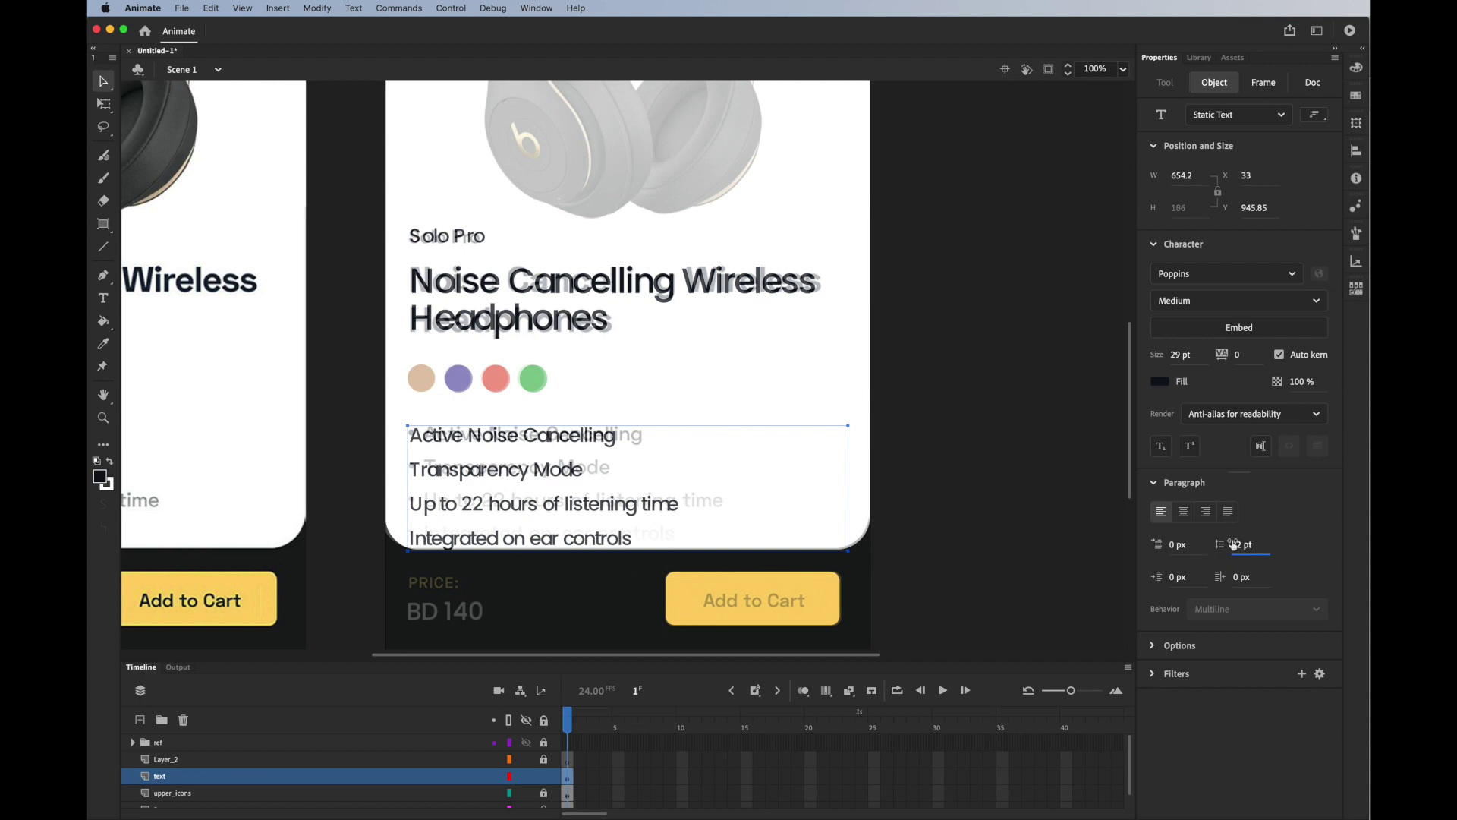
click(976, 466)
Step: Shift the feature text to X 52, Y 944.85 over the reference bullets
click(584, 440)
drag(583, 440, 586, 438)
key(Right)
key(Right)
key(Right)
key(Right)
key(Right)
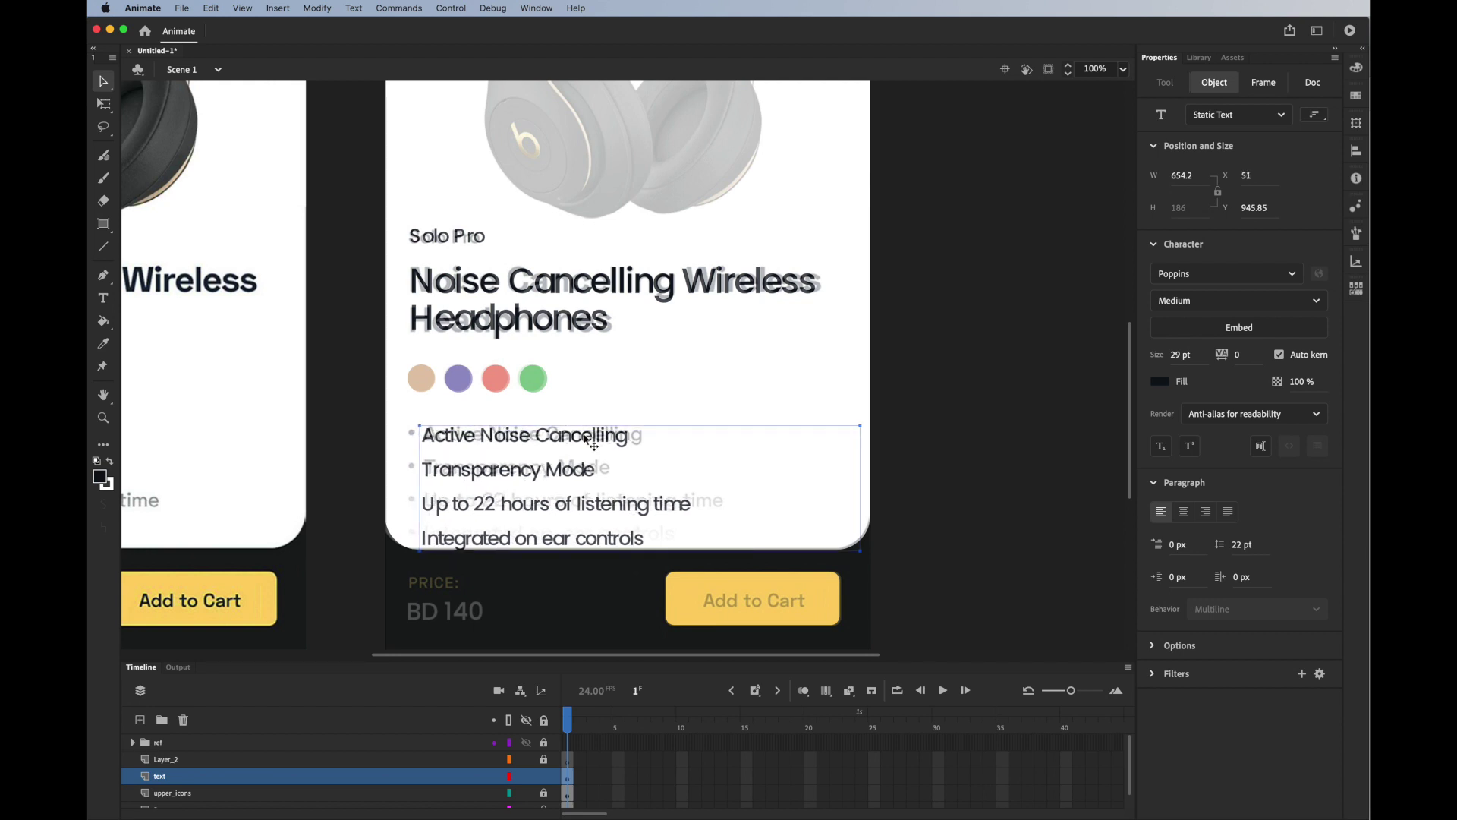
key(Up)
key(Up)
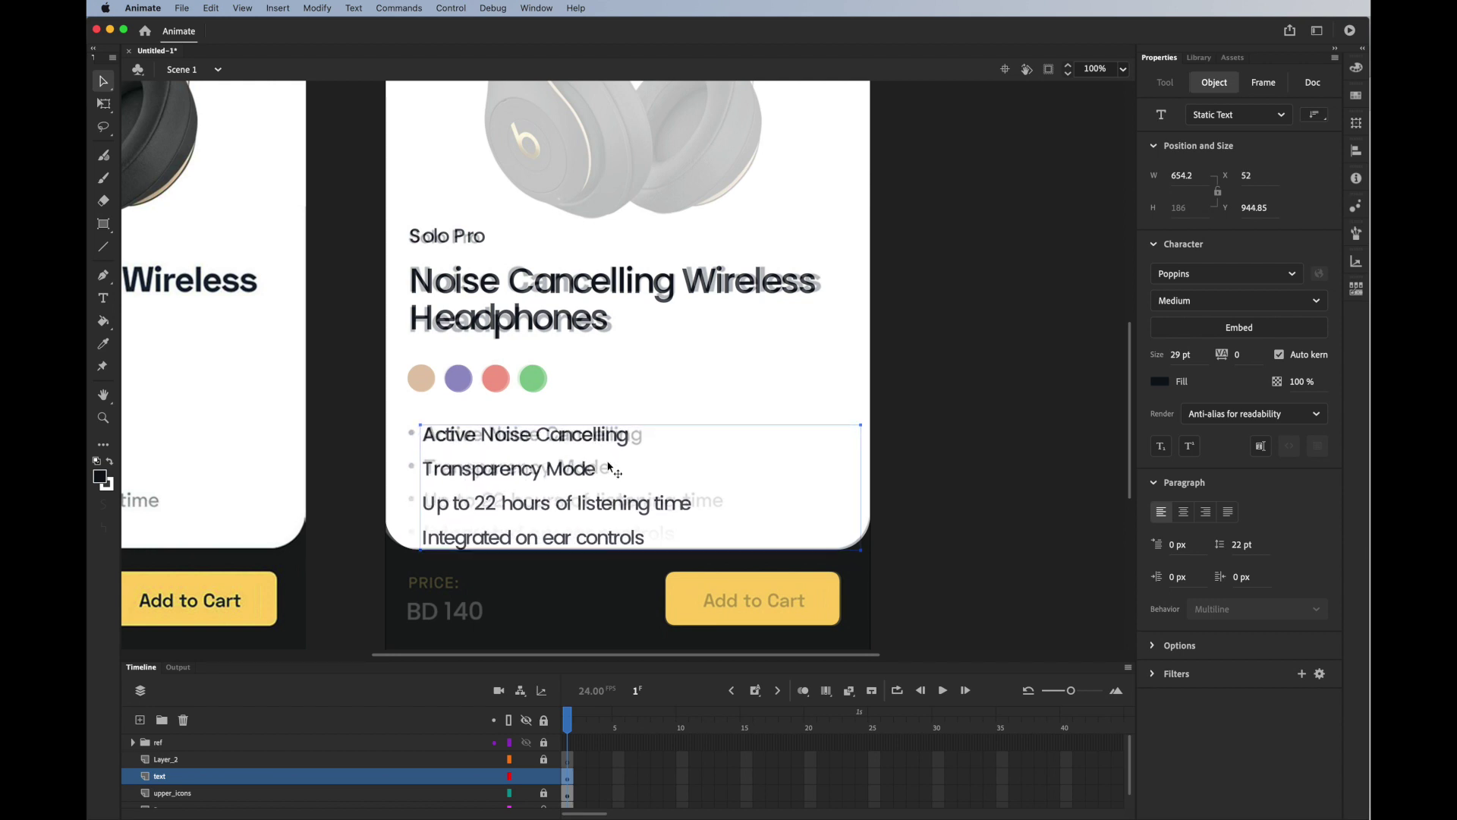
click(245, 402)
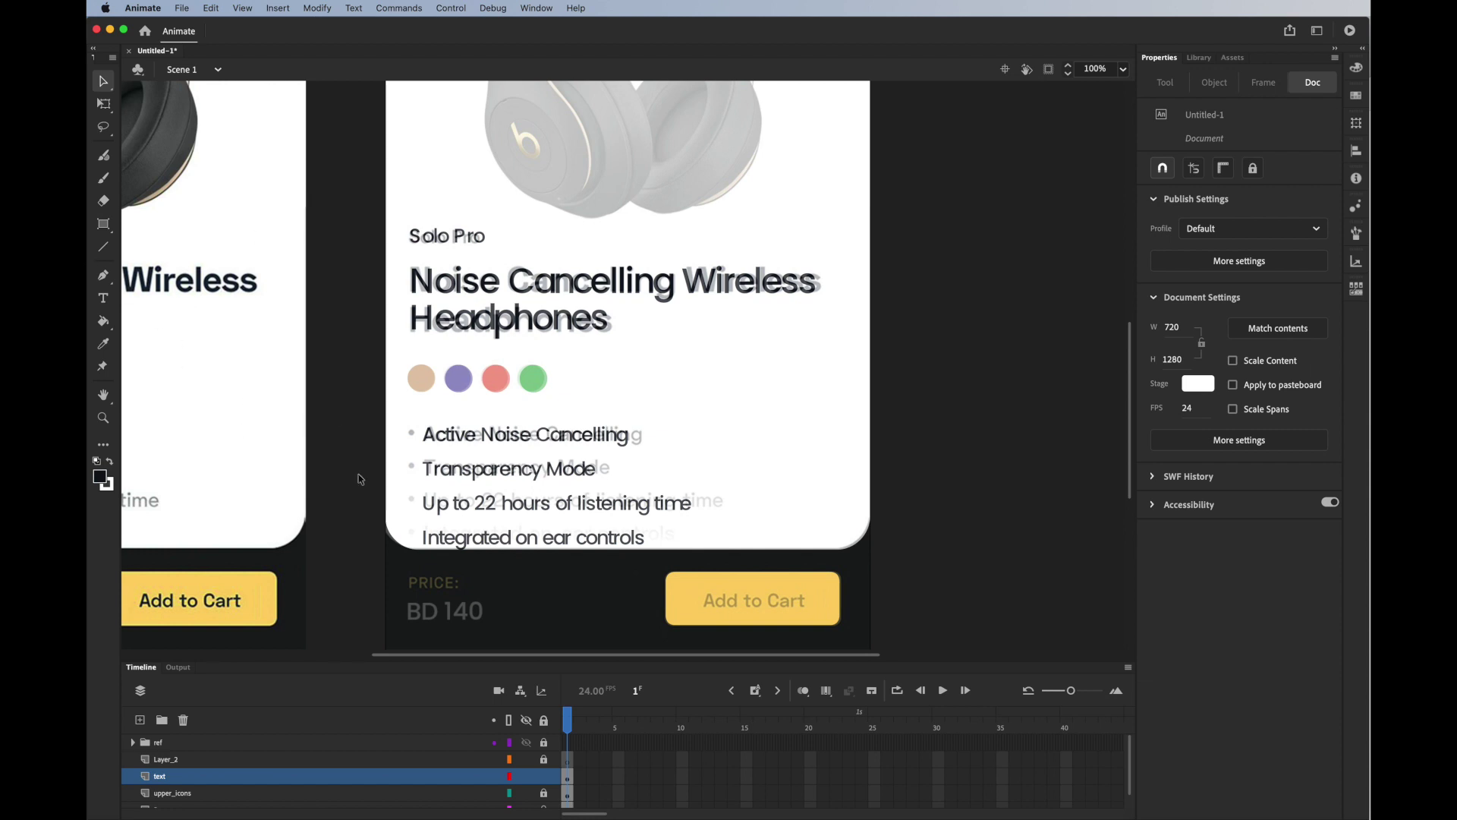
Step: Zoom to 200% on the bullet list and select all four feature lines
key(super+equal)
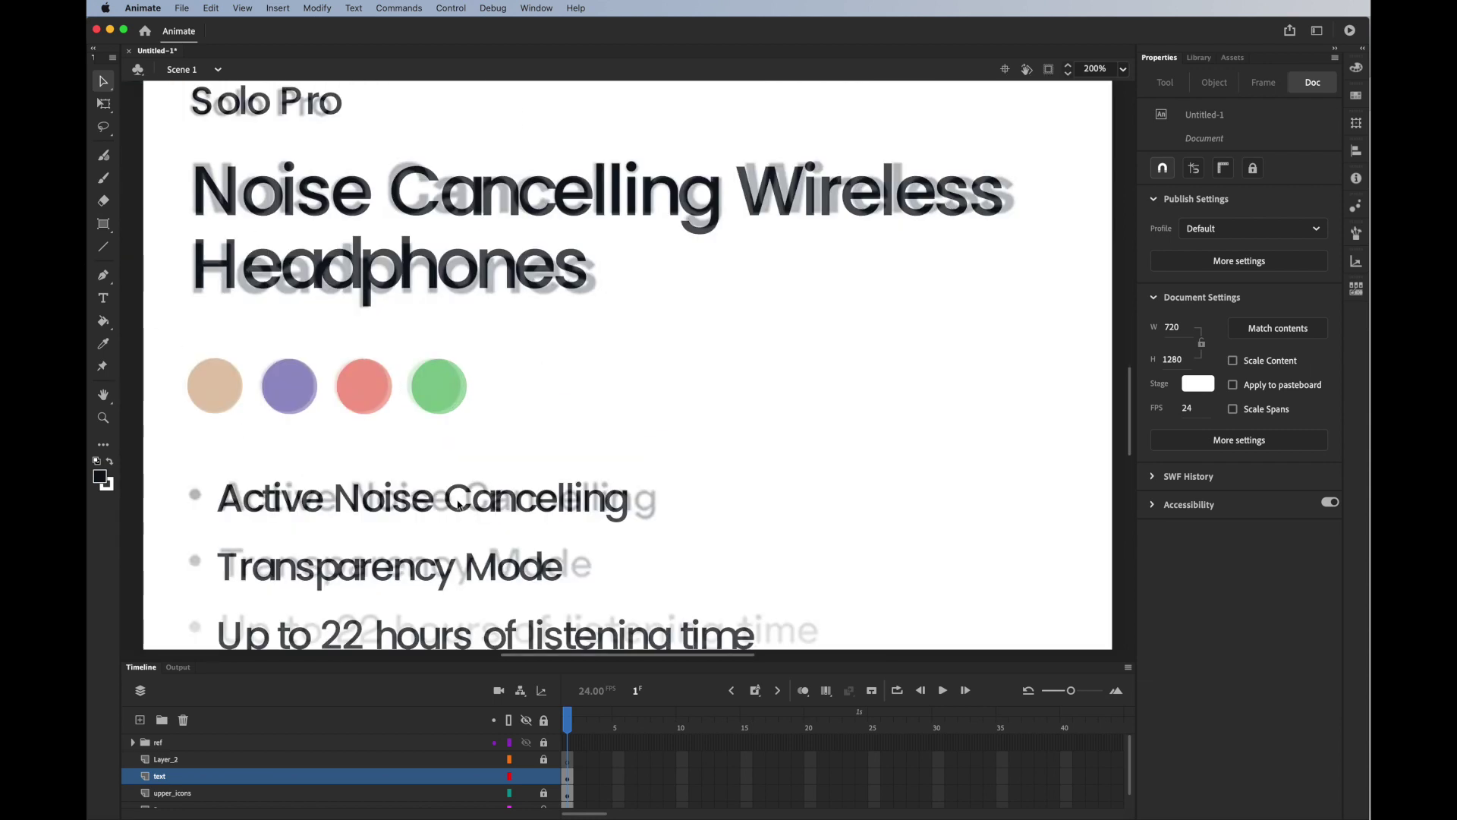
scroll(459, 504, down, 5)
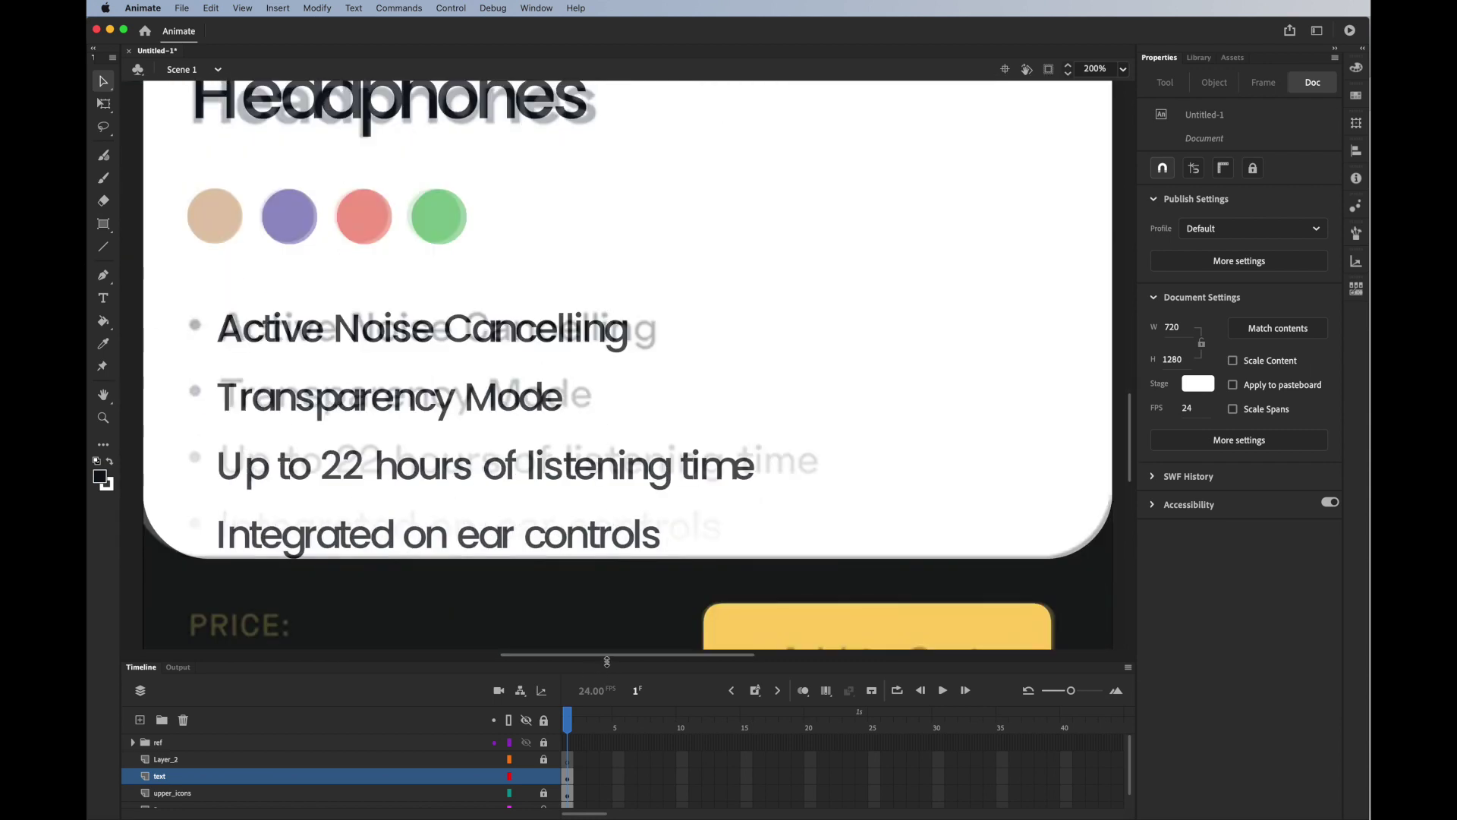
scroll(599, 659, left, 5)
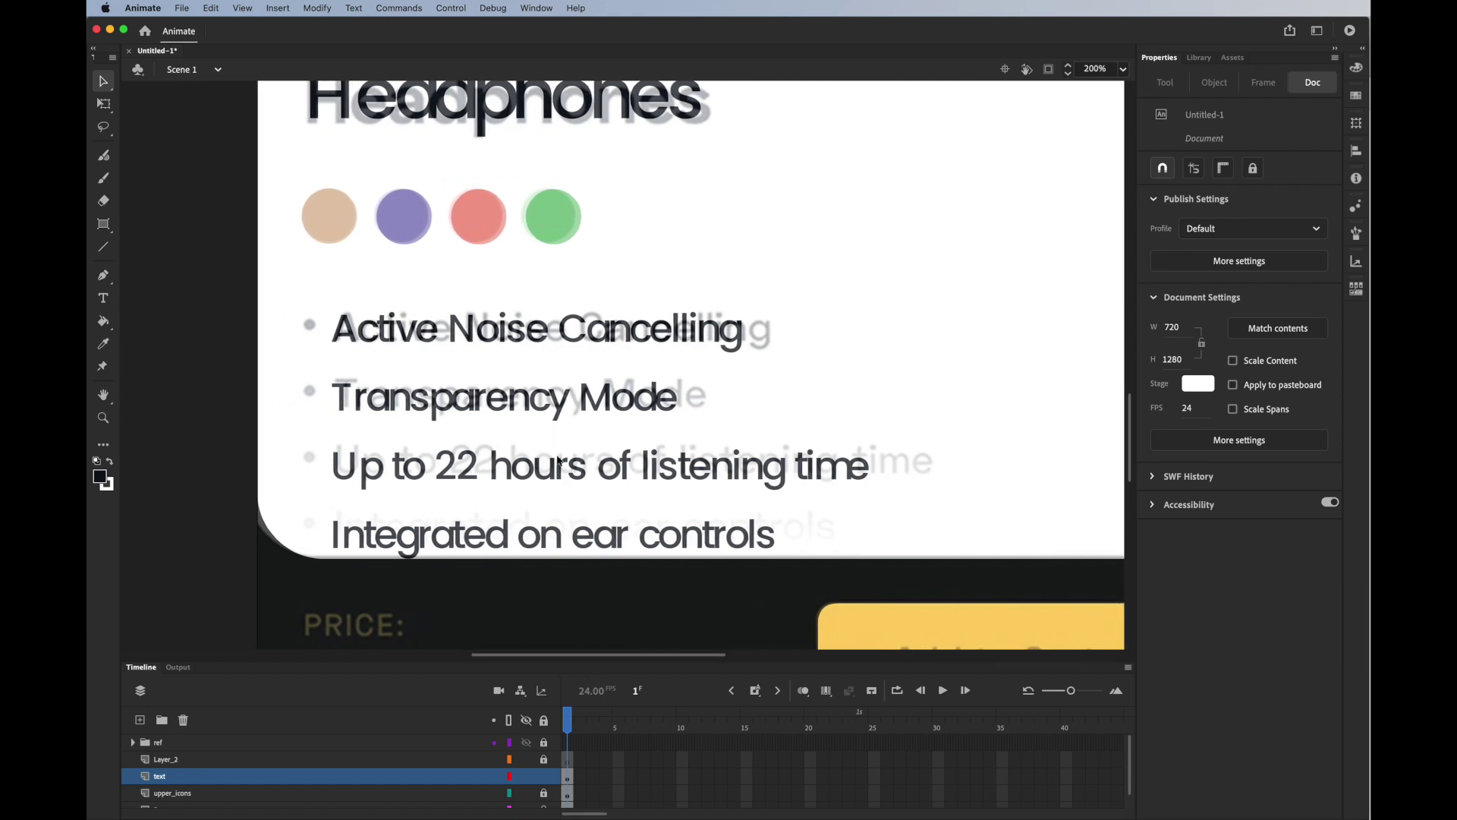
double_click(558, 460)
key(super+a)
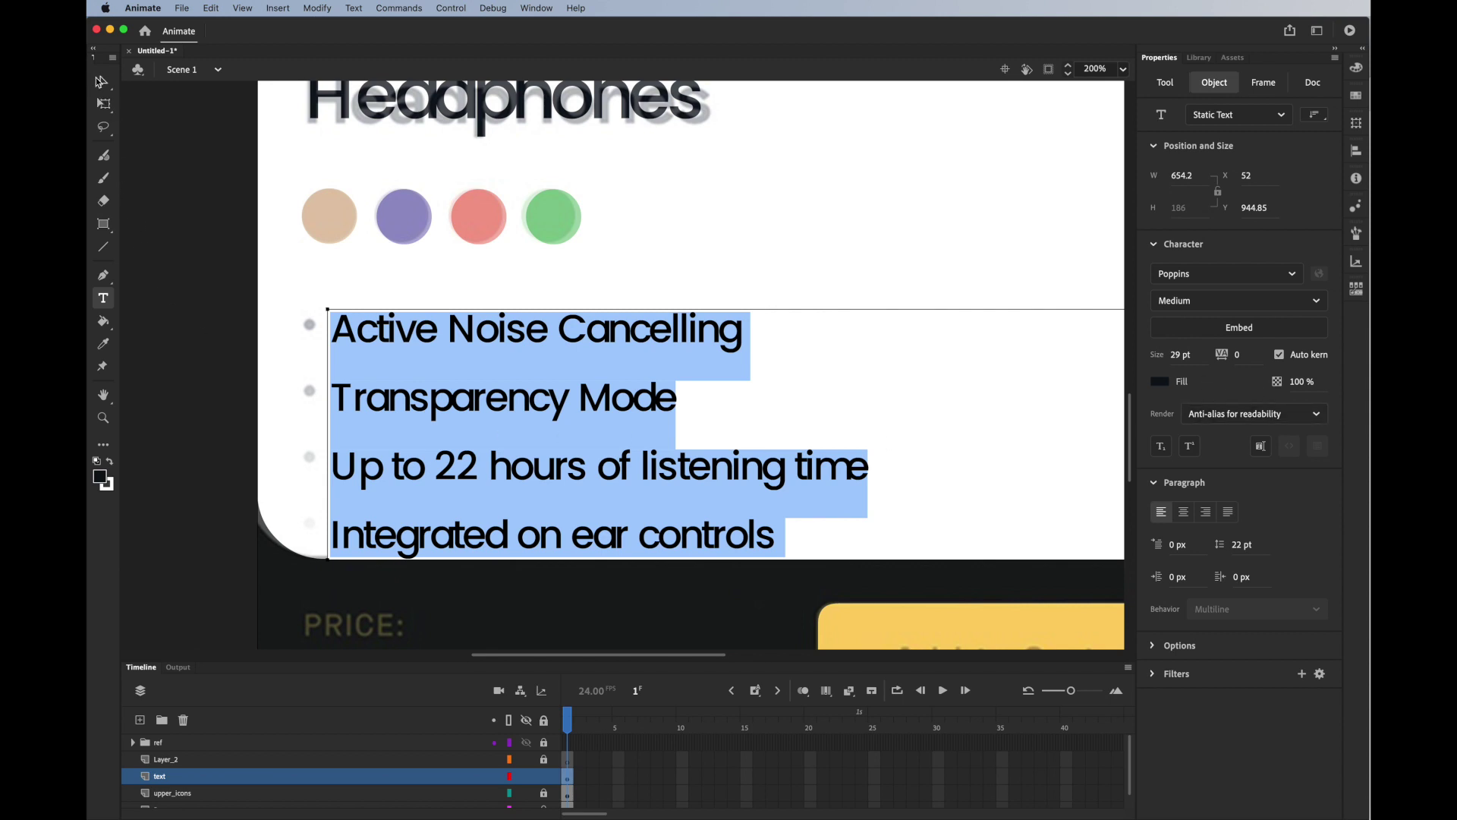
click(99, 80)
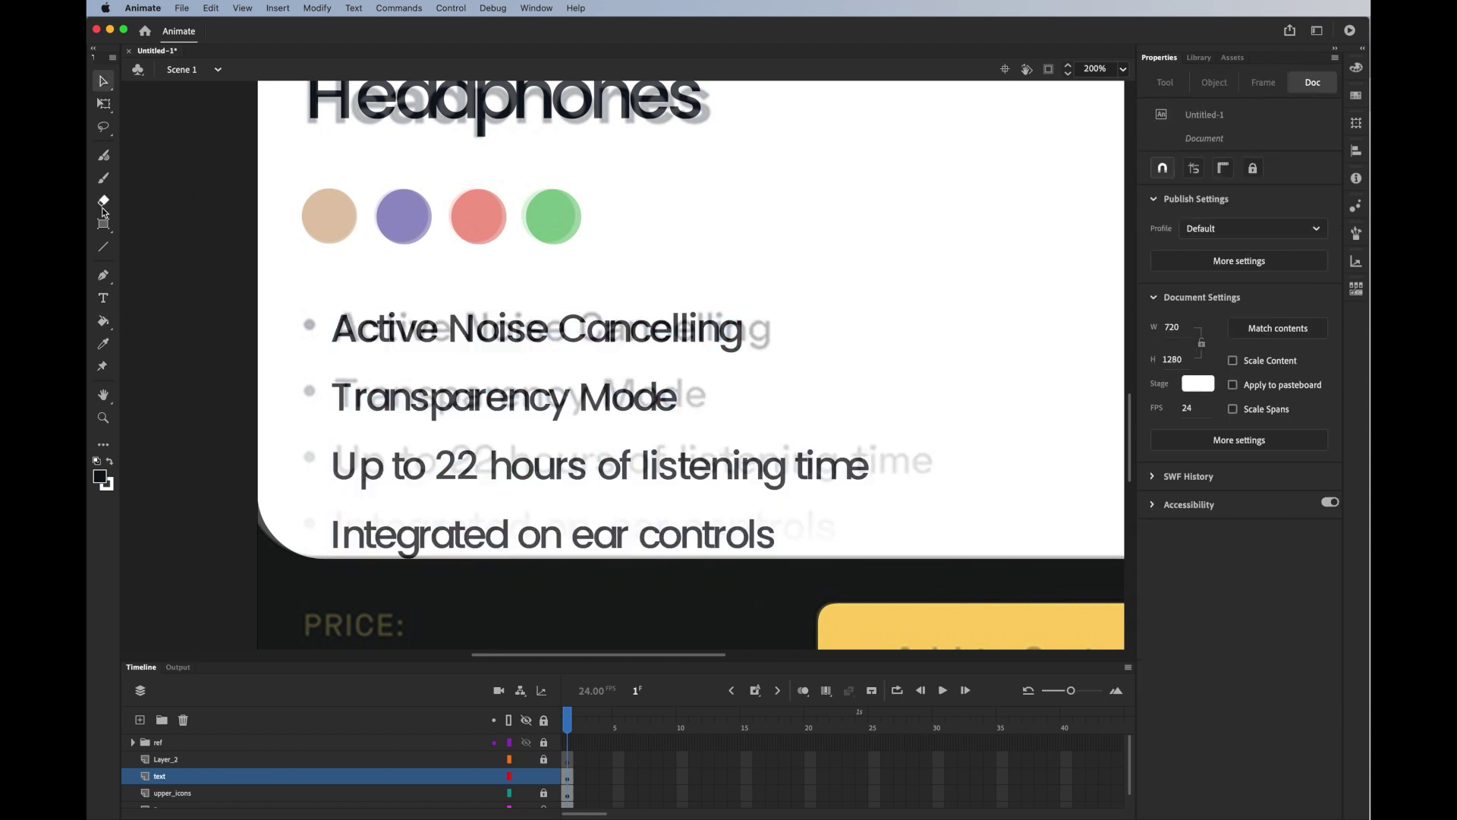
Step: Draw a 10 × 10 dark dot before 'Active Noise Cancelling' and align it with the text
drag(103, 223, 148, 261)
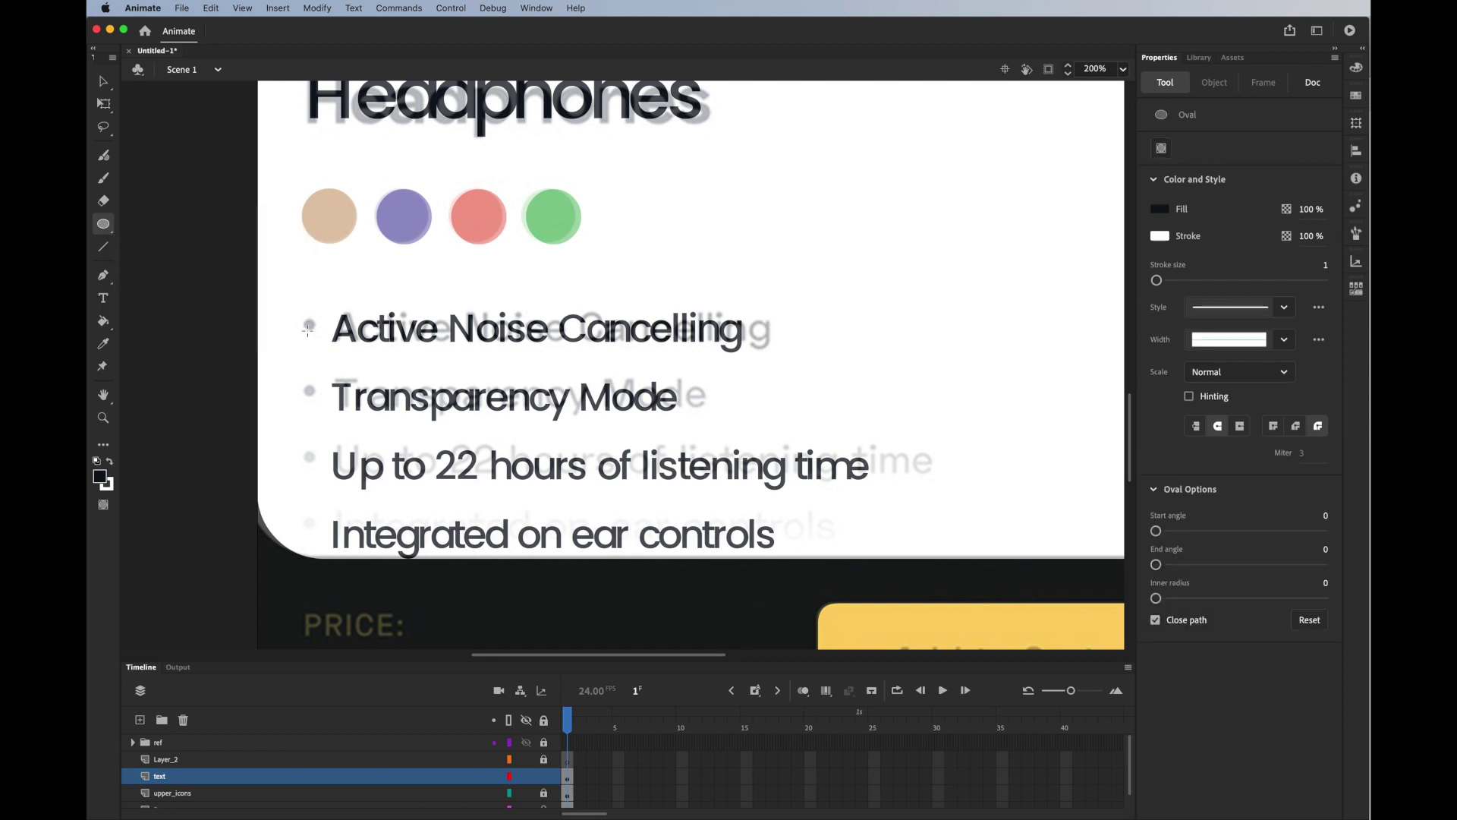
drag(308, 325, 323, 342)
click(102, 84)
click(317, 336)
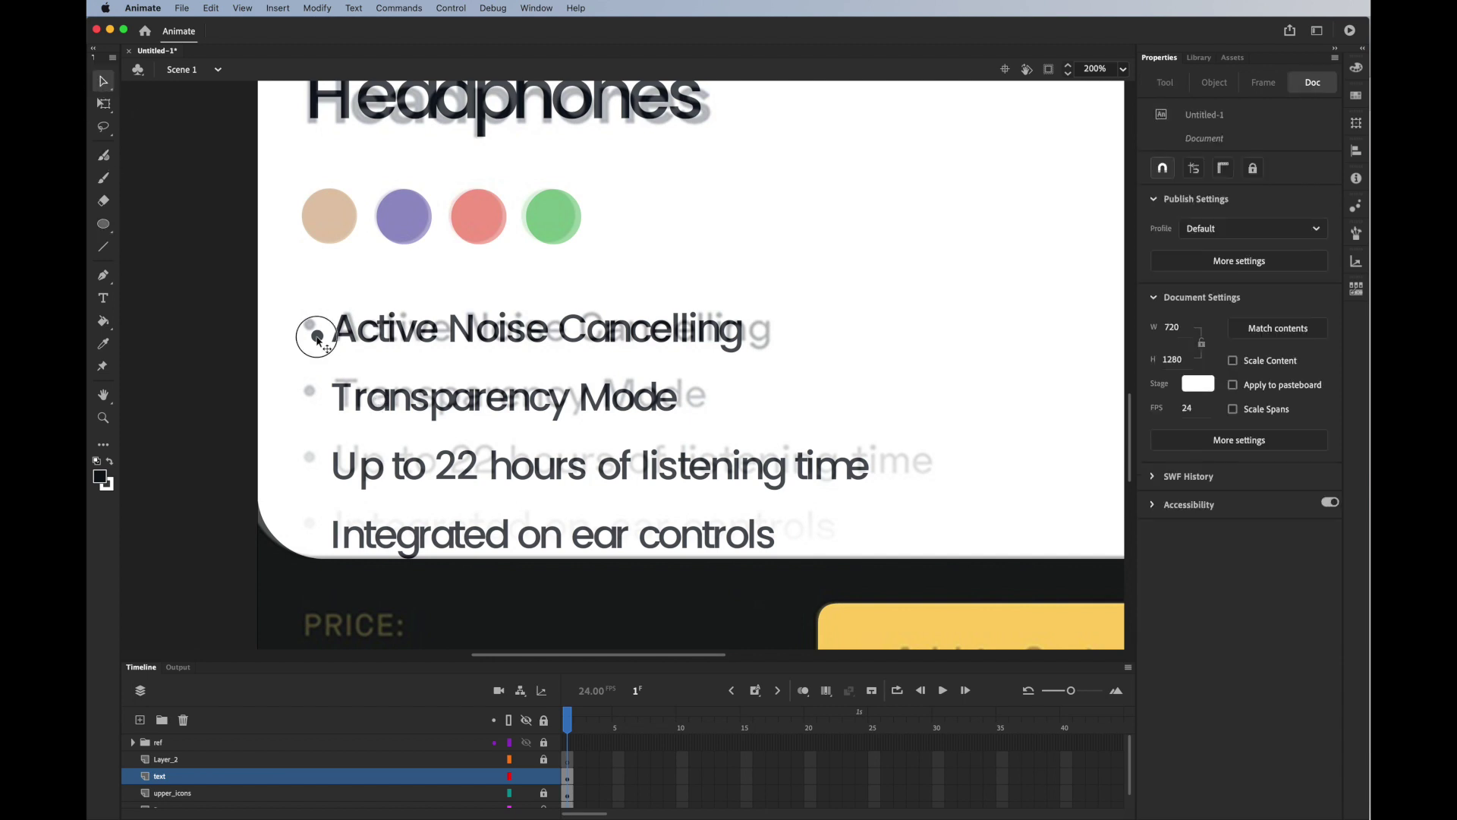
double_click(317, 338)
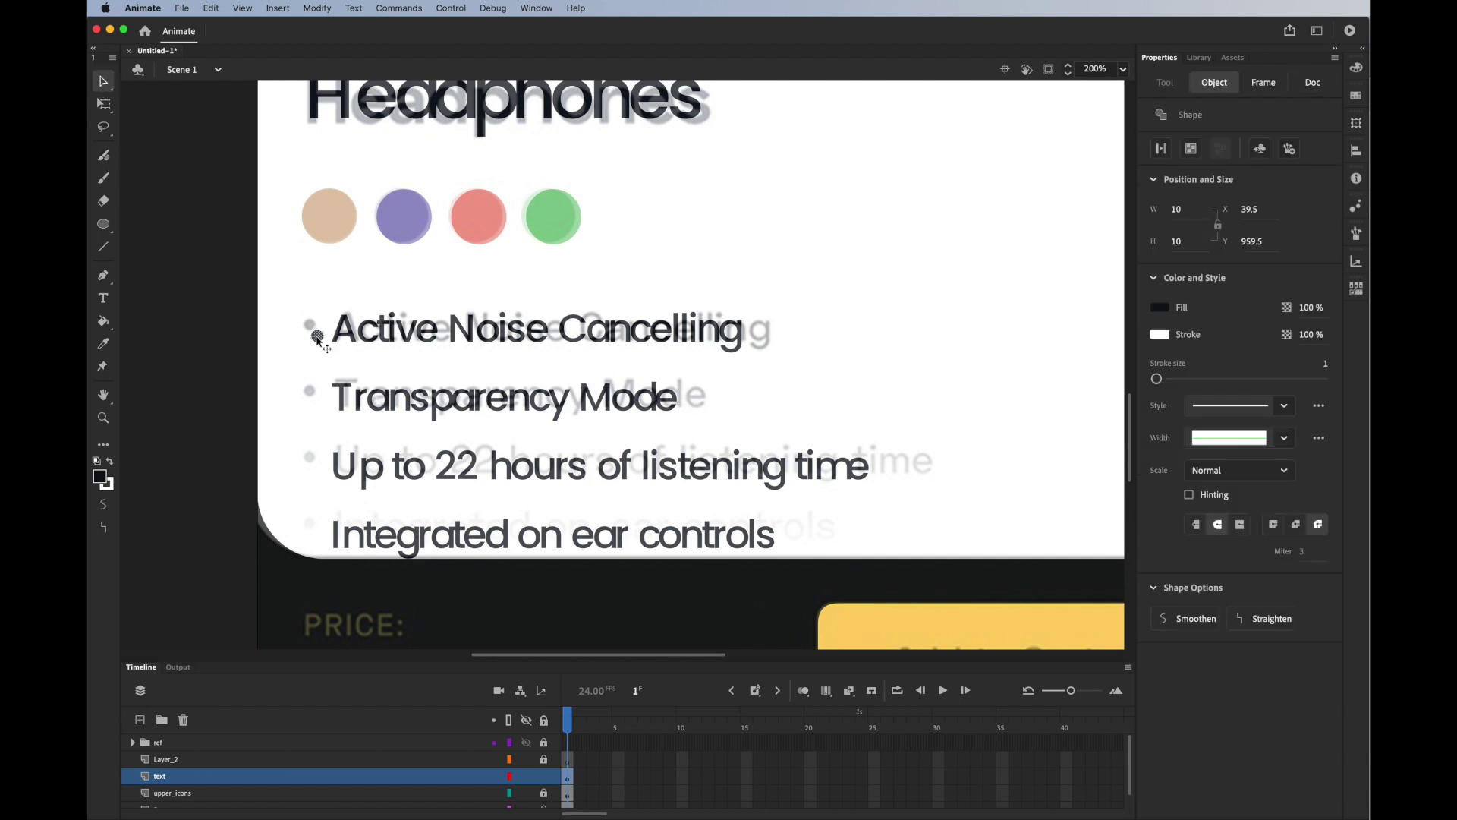
key(Up)
key(Up)
key(Up)
key(Up)
Step: Duplicate the dot beside the other three feature lines and align the copies
drag(309, 328, 308, 405)
key(Up)
key(Up)
key(Up)
key(Up)
mouse_move(224, 314)
mouse_down()
mouse_move(330, 429)
mouse_move(305, 403)
mouse_move(299, 543)
mouse_up()
key(Up)
key(Up)
key(Up)
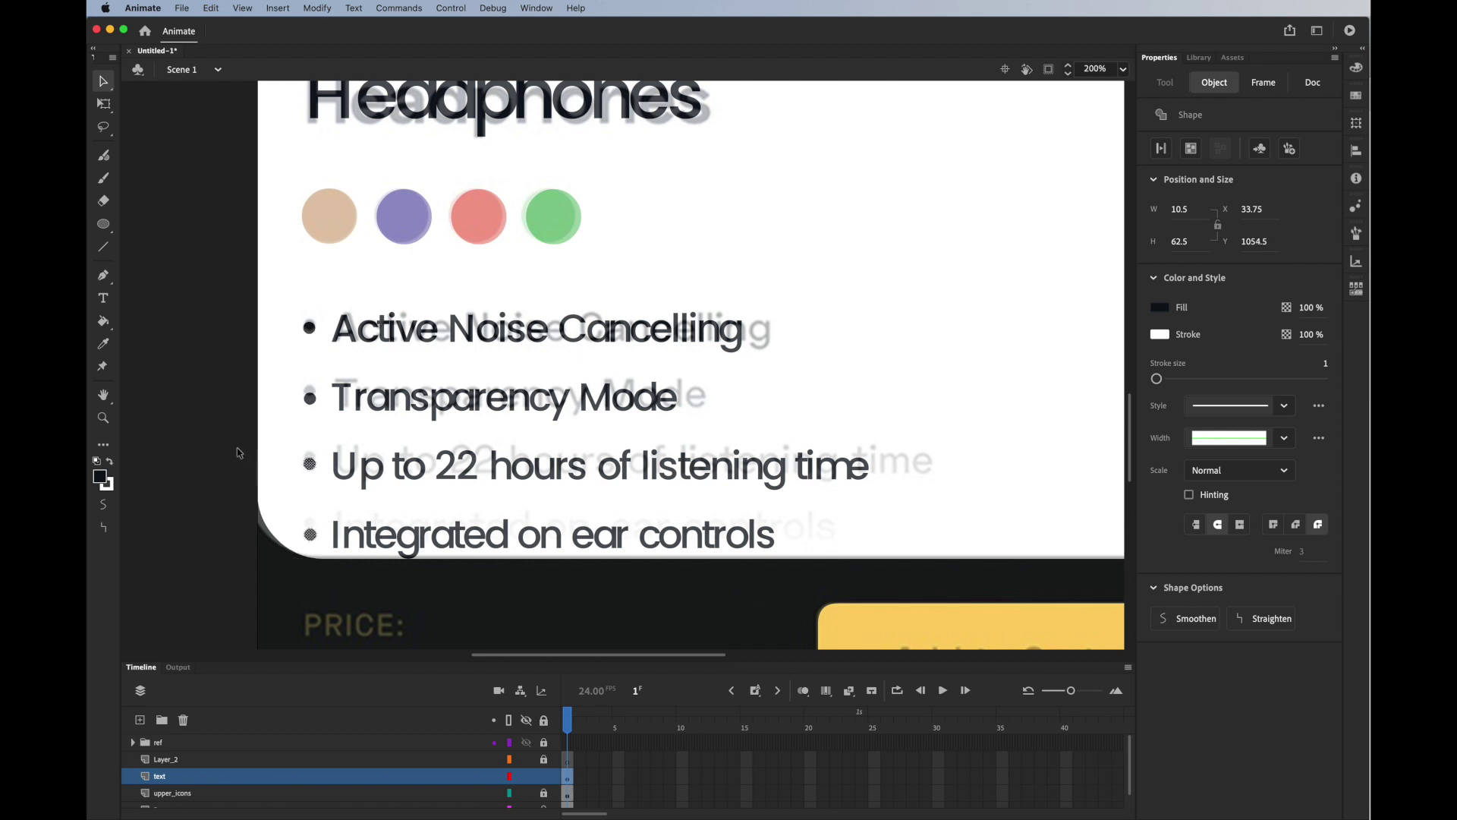
click(205, 430)
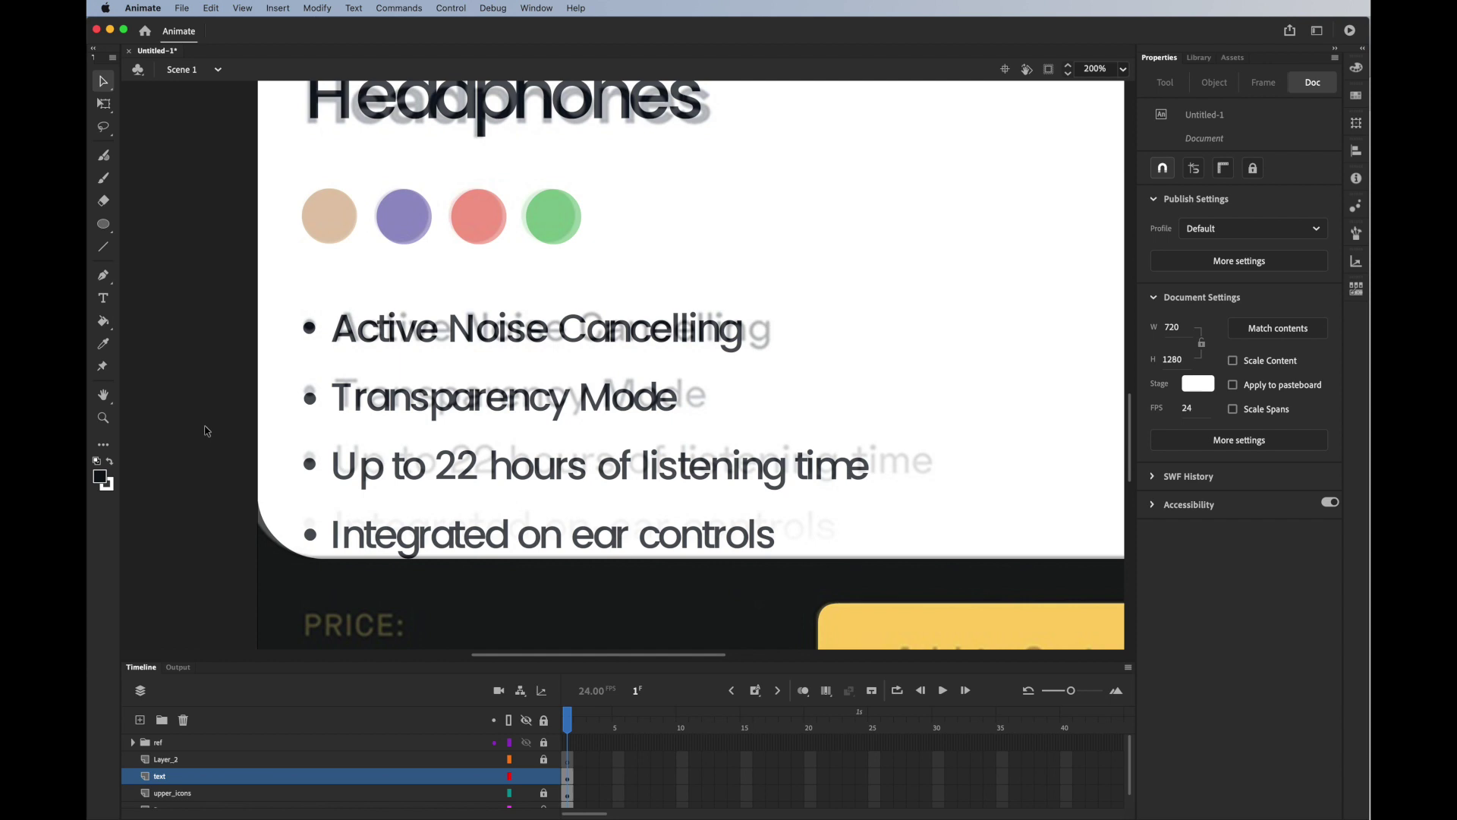
Step: Copy the feature text block down into the dark footer's price area
scroll(228, 427, down, 6)
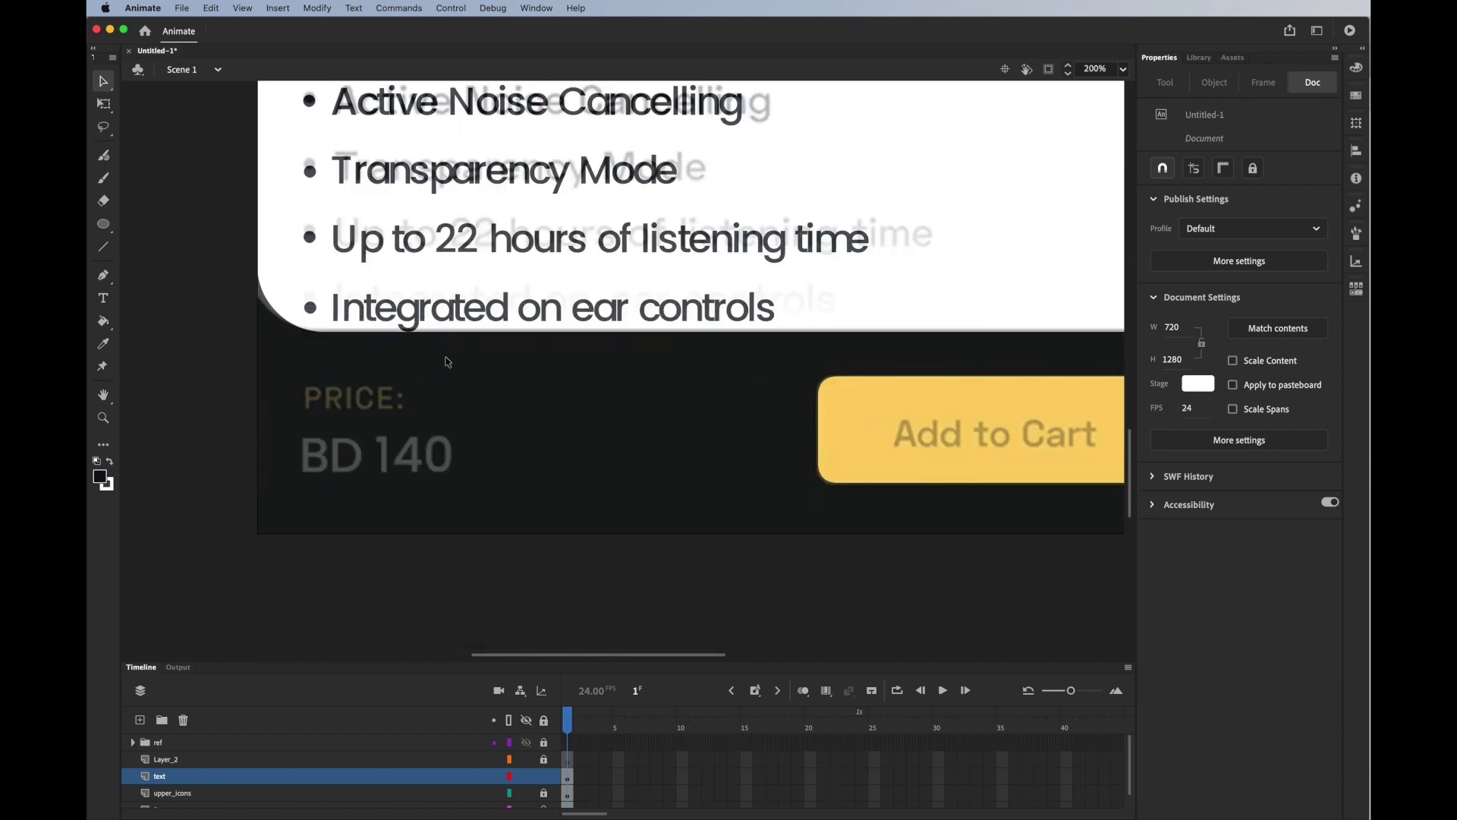
click(472, 324)
drag(472, 324, 459, 569)
drag(435, 422, 437, 471)
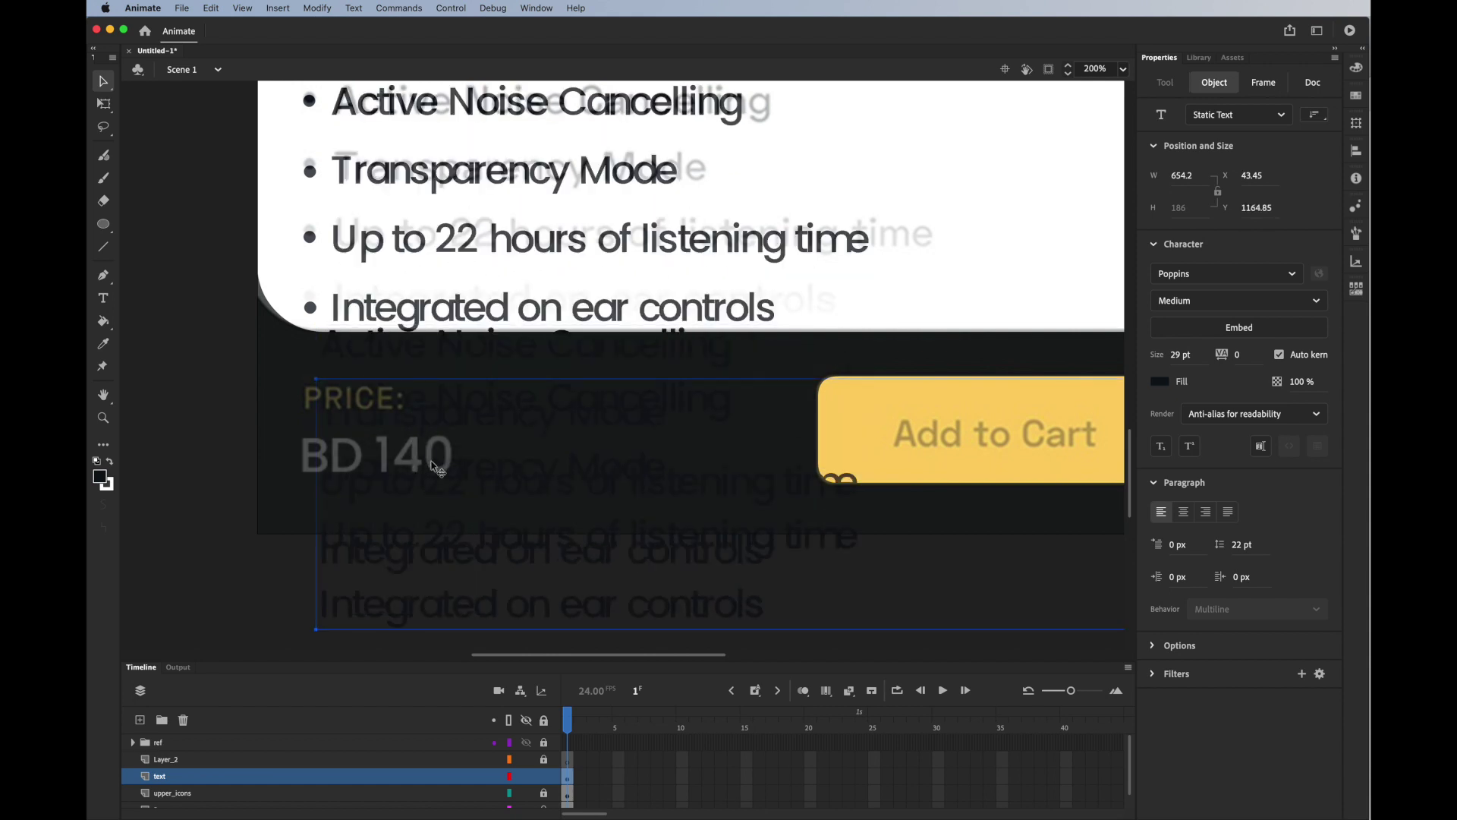
key(Escape)
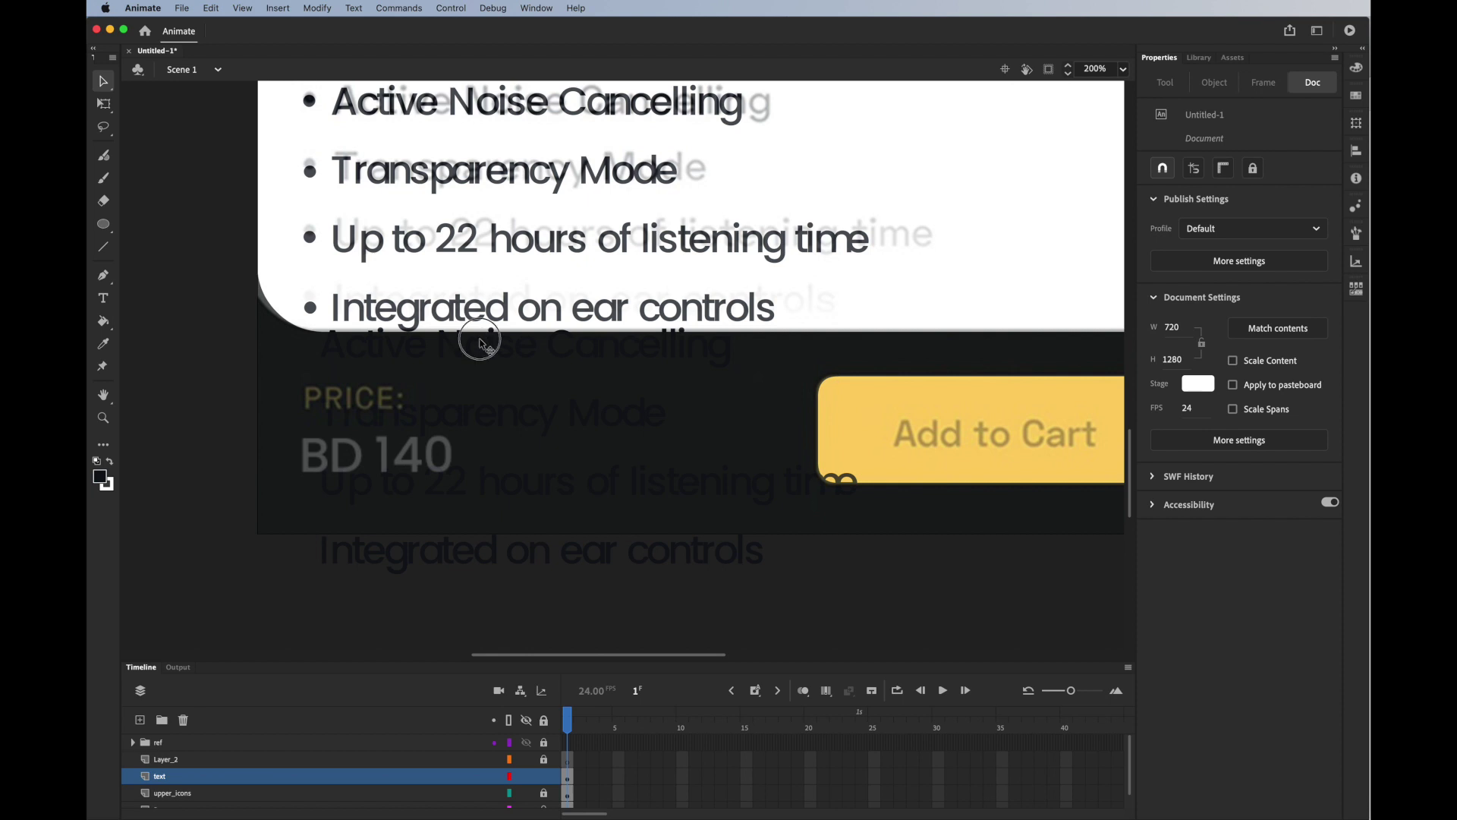
click(464, 383)
Step: Replace the copied text with 'Price:' and 'BD 140' on two lines
double_click(455, 392)
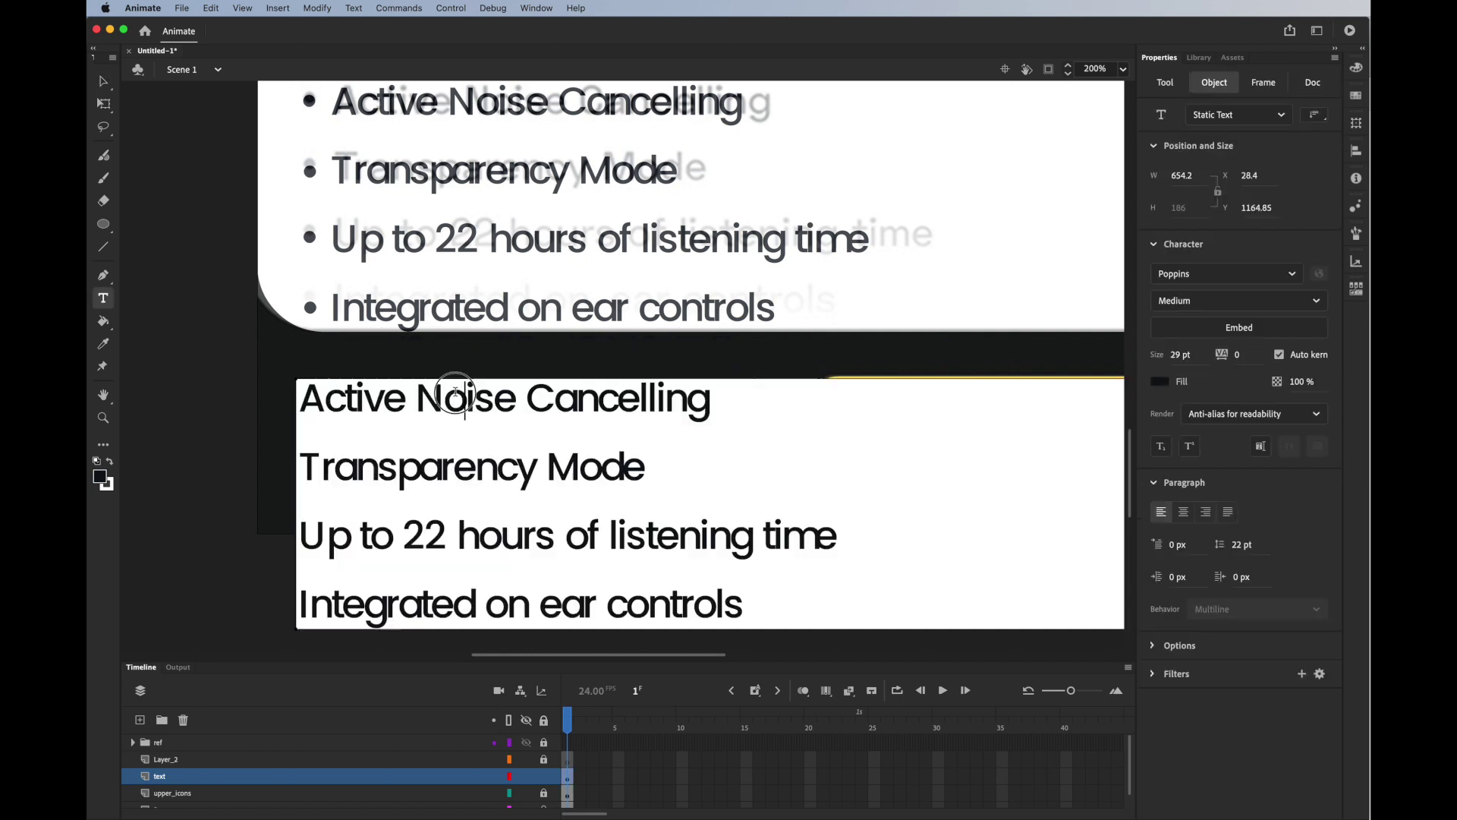
key(super+a)
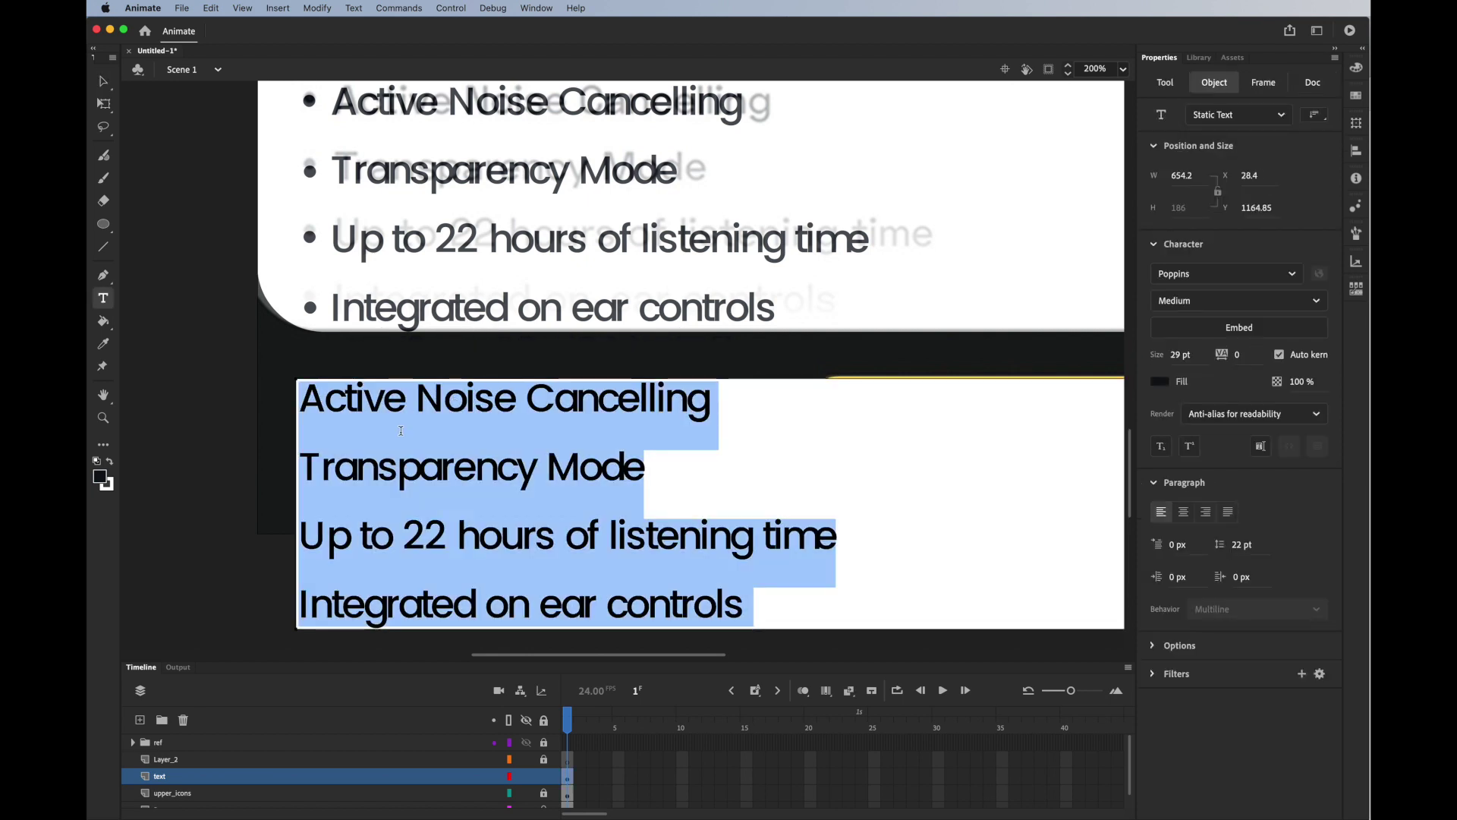
text(Pro)
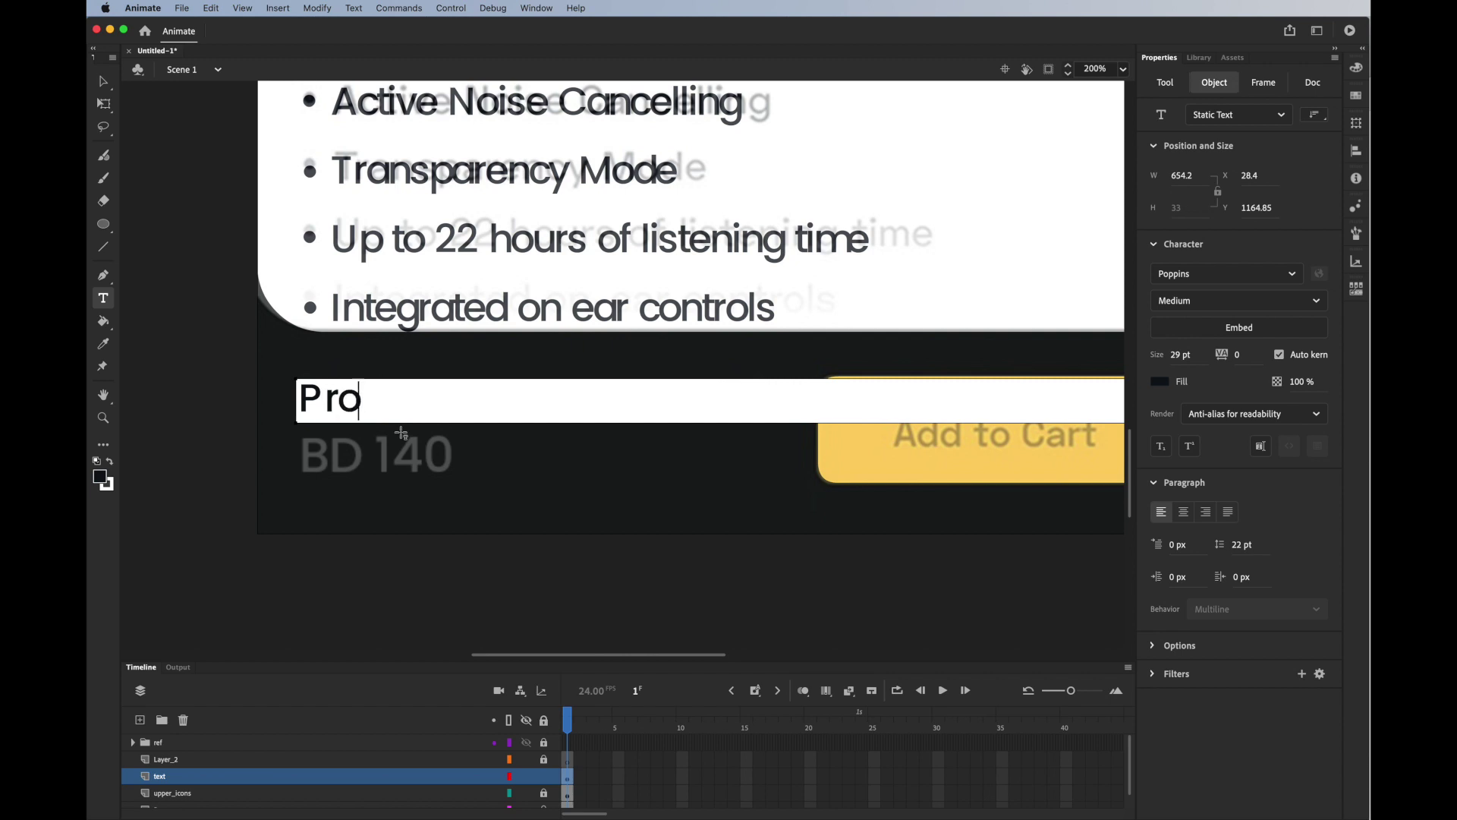
key(BackSpace)
text(ice:)
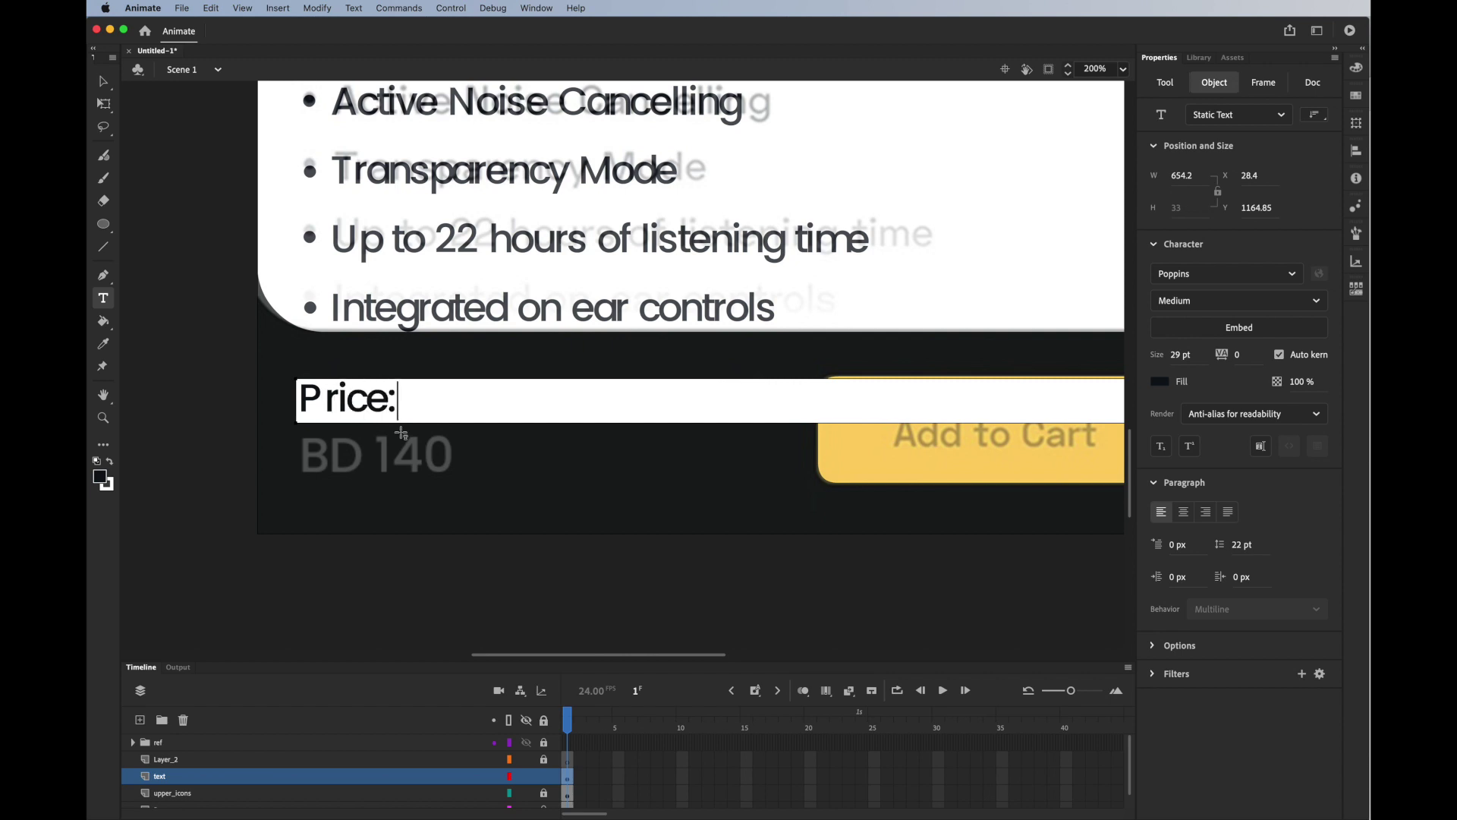
key(Return)
text(BD)
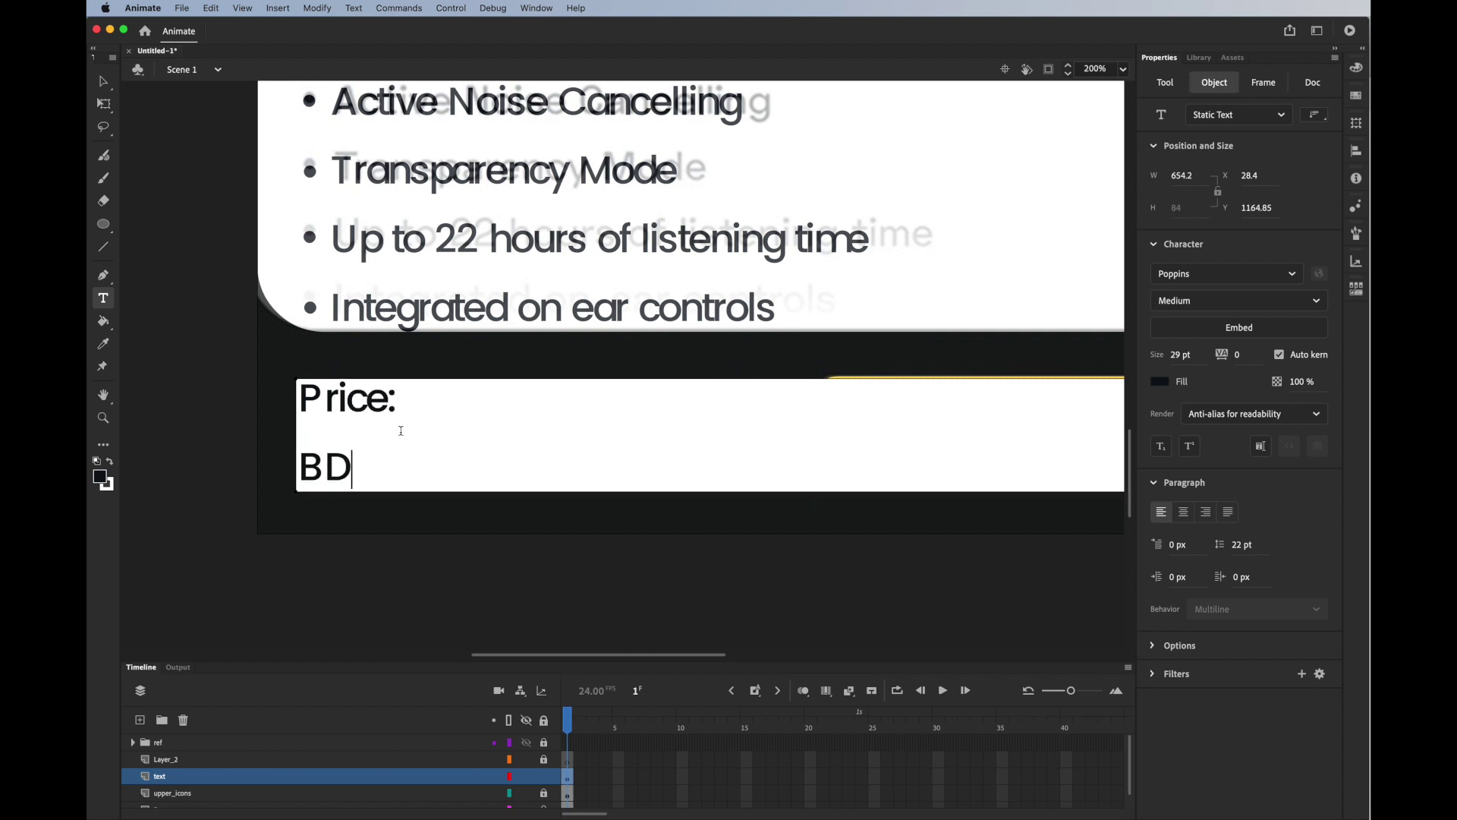
text( 140)
key(super+minus)
key(super+minus)
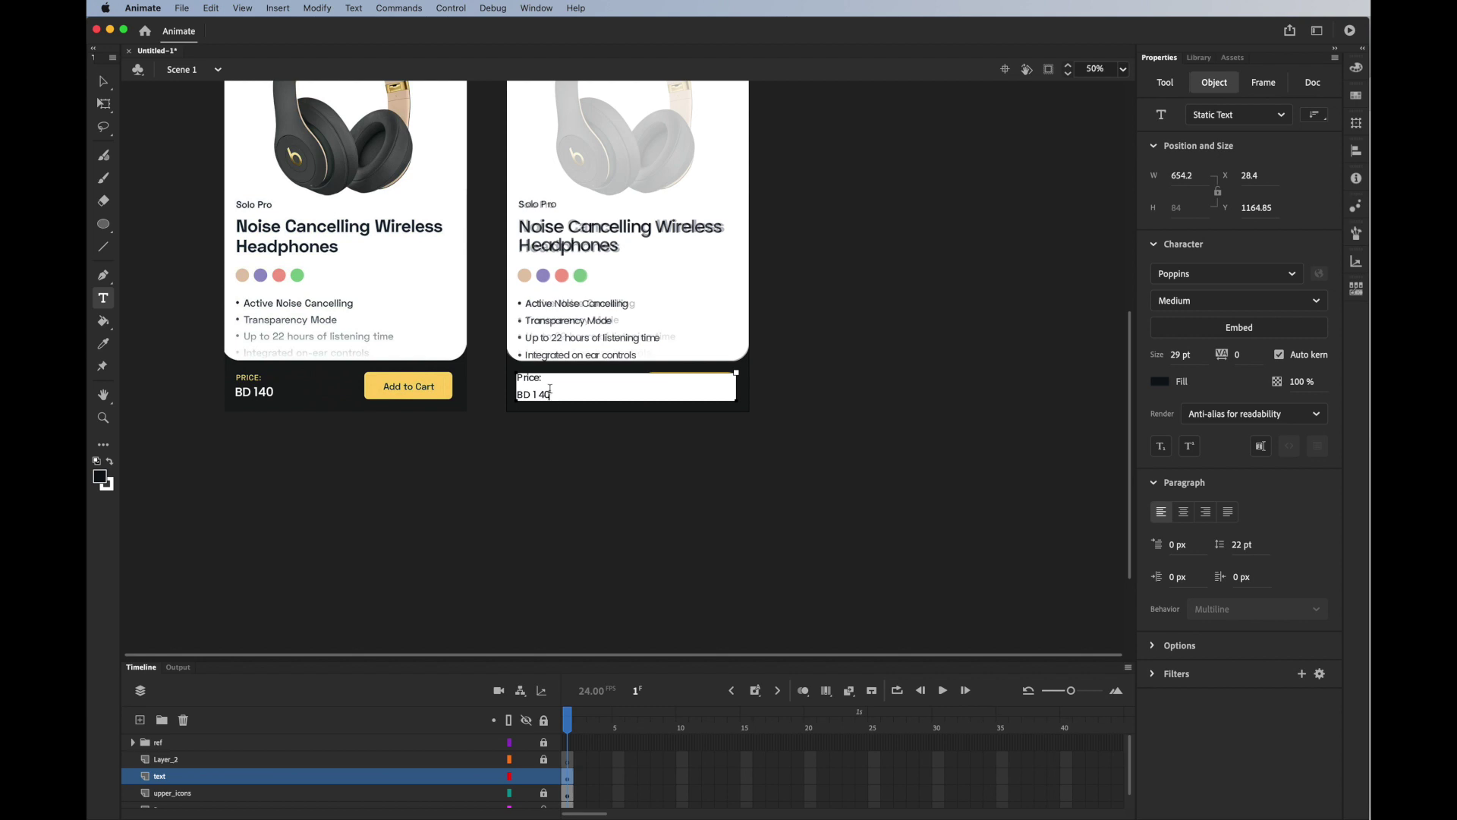
Step: Color the word 'Price:' with the yellow sampled from the Add to Cart button
drag(544, 378, 517, 379)
click(103, 343)
click(378, 385)
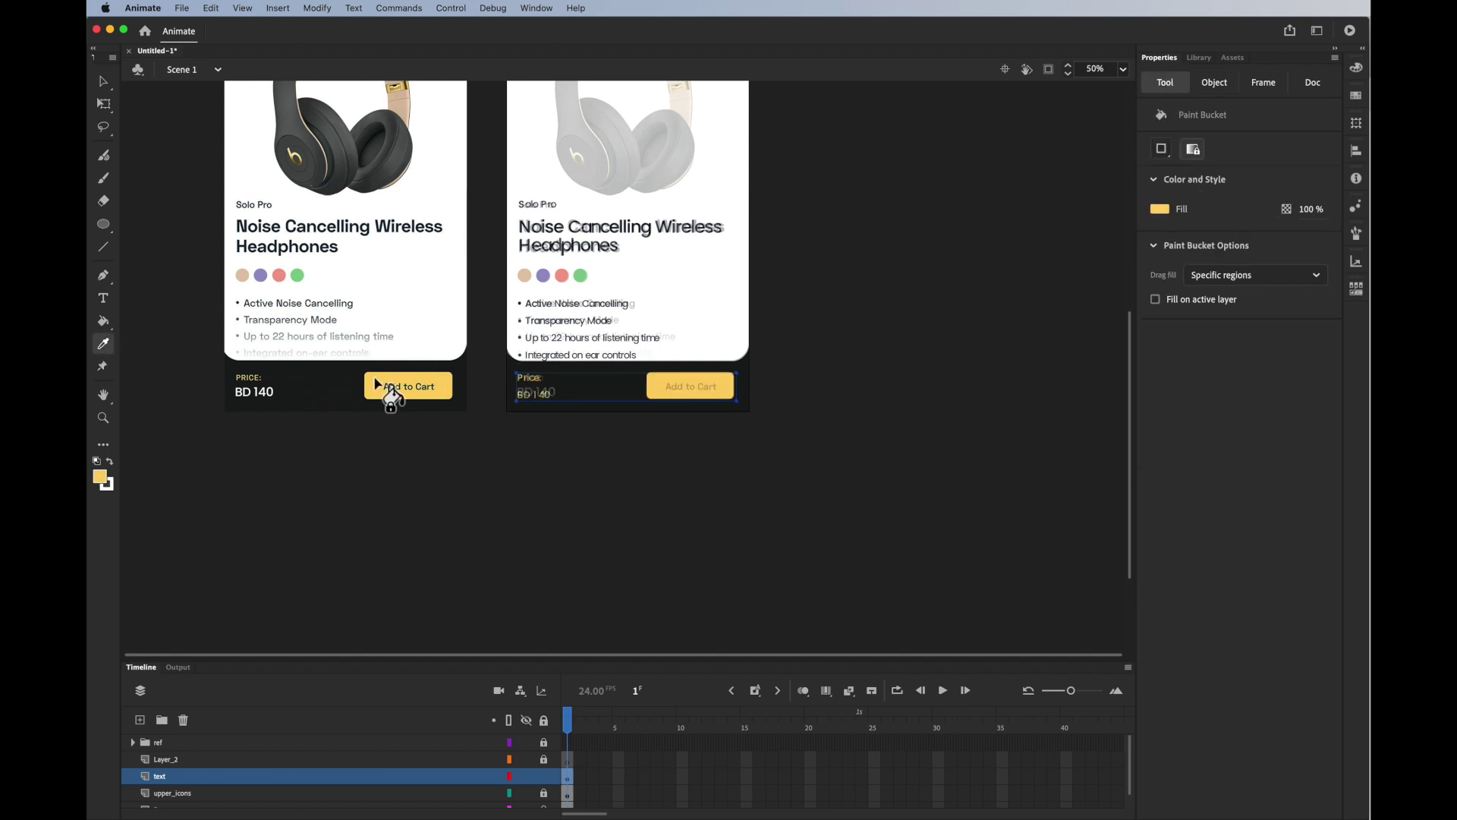
Step: Make the amount 'BD 140' white
click(103, 80)
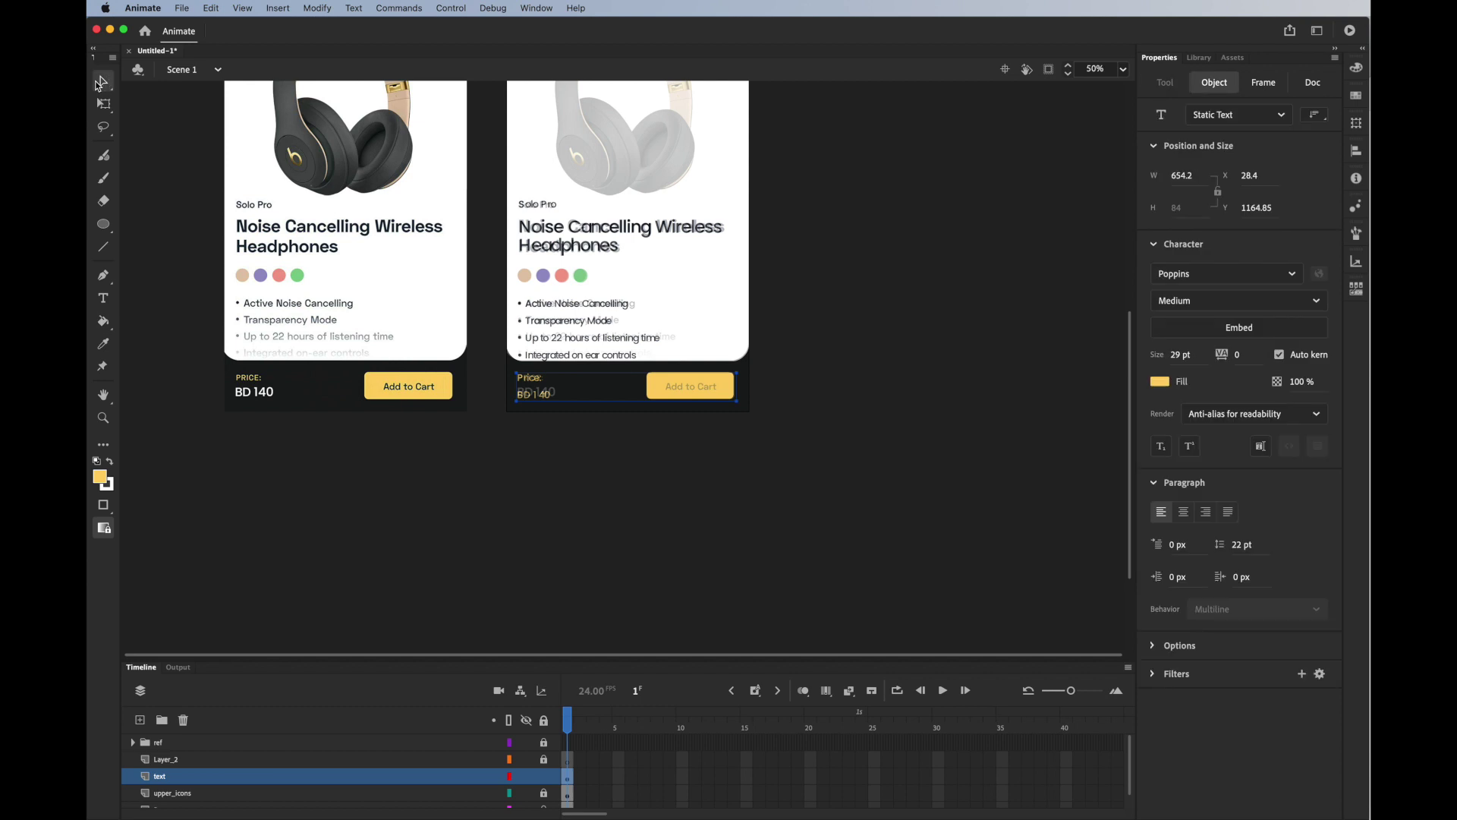
double_click(545, 396)
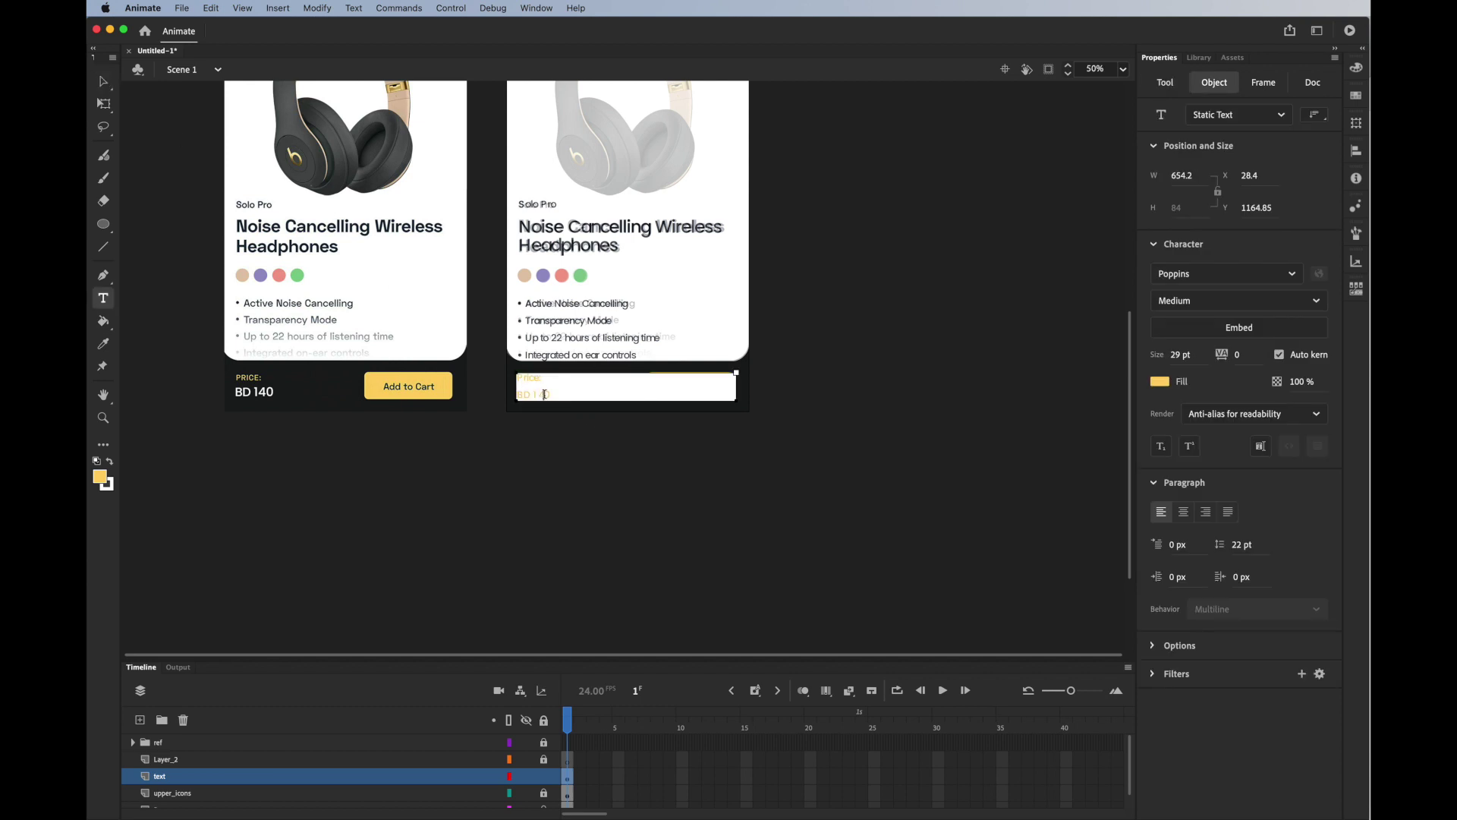
drag(544, 395, 513, 397)
click(1159, 382)
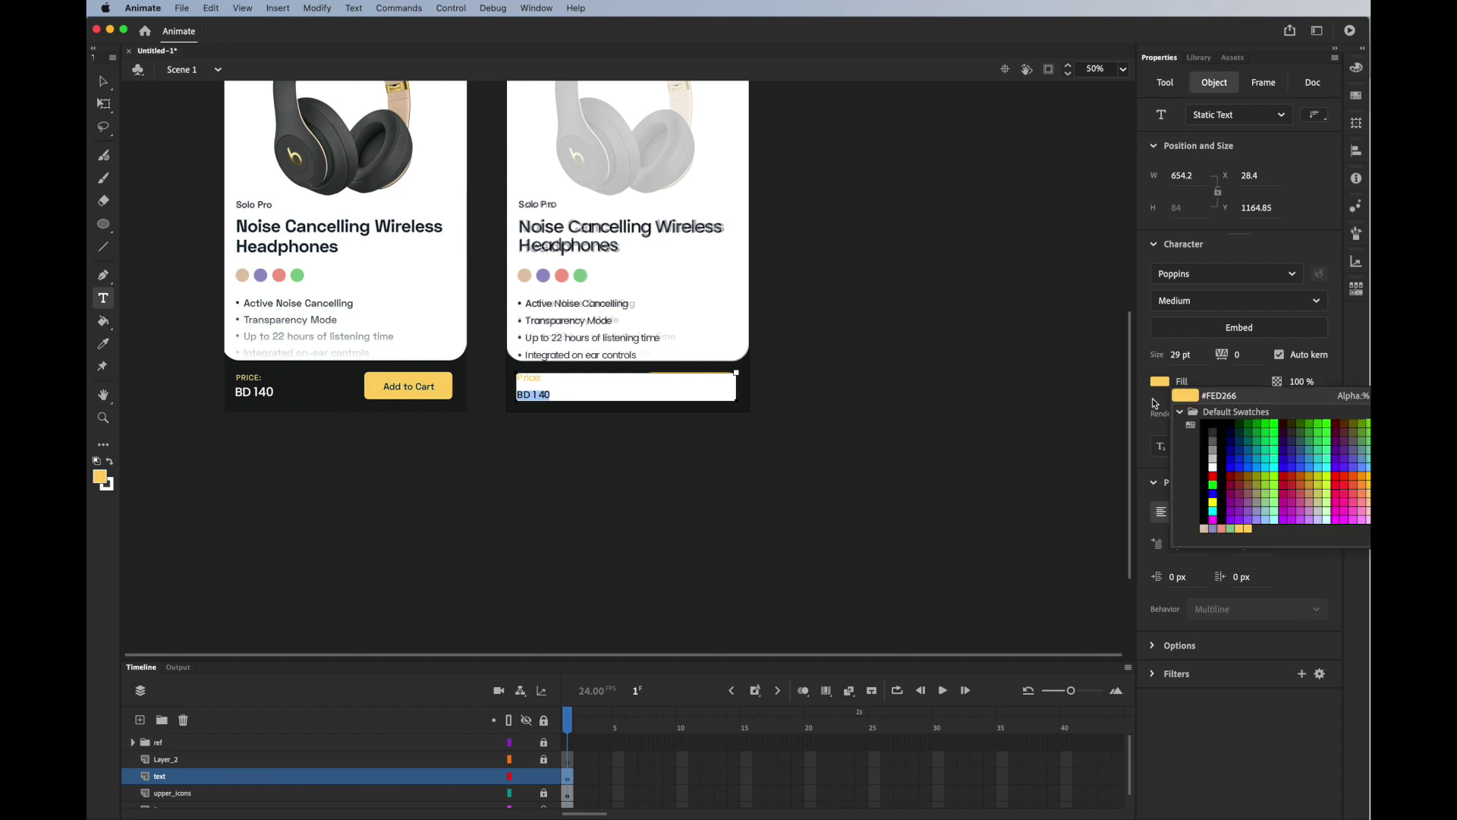
click(1211, 469)
click(1048, 456)
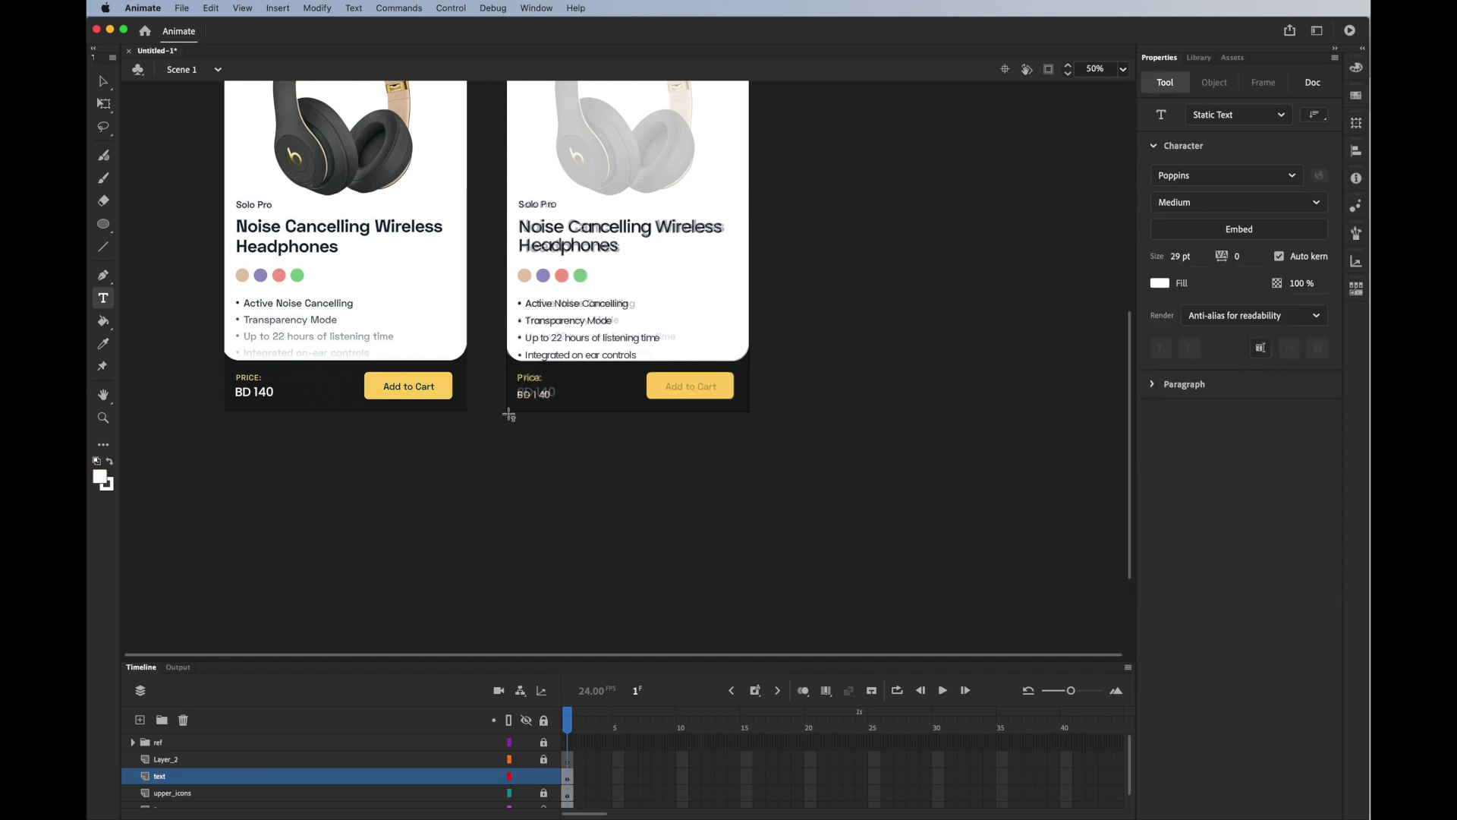
Step: Set 'BD 140' to Poppins SemiBold at 34 pt
click(535, 397)
drag(552, 398, 518, 396)
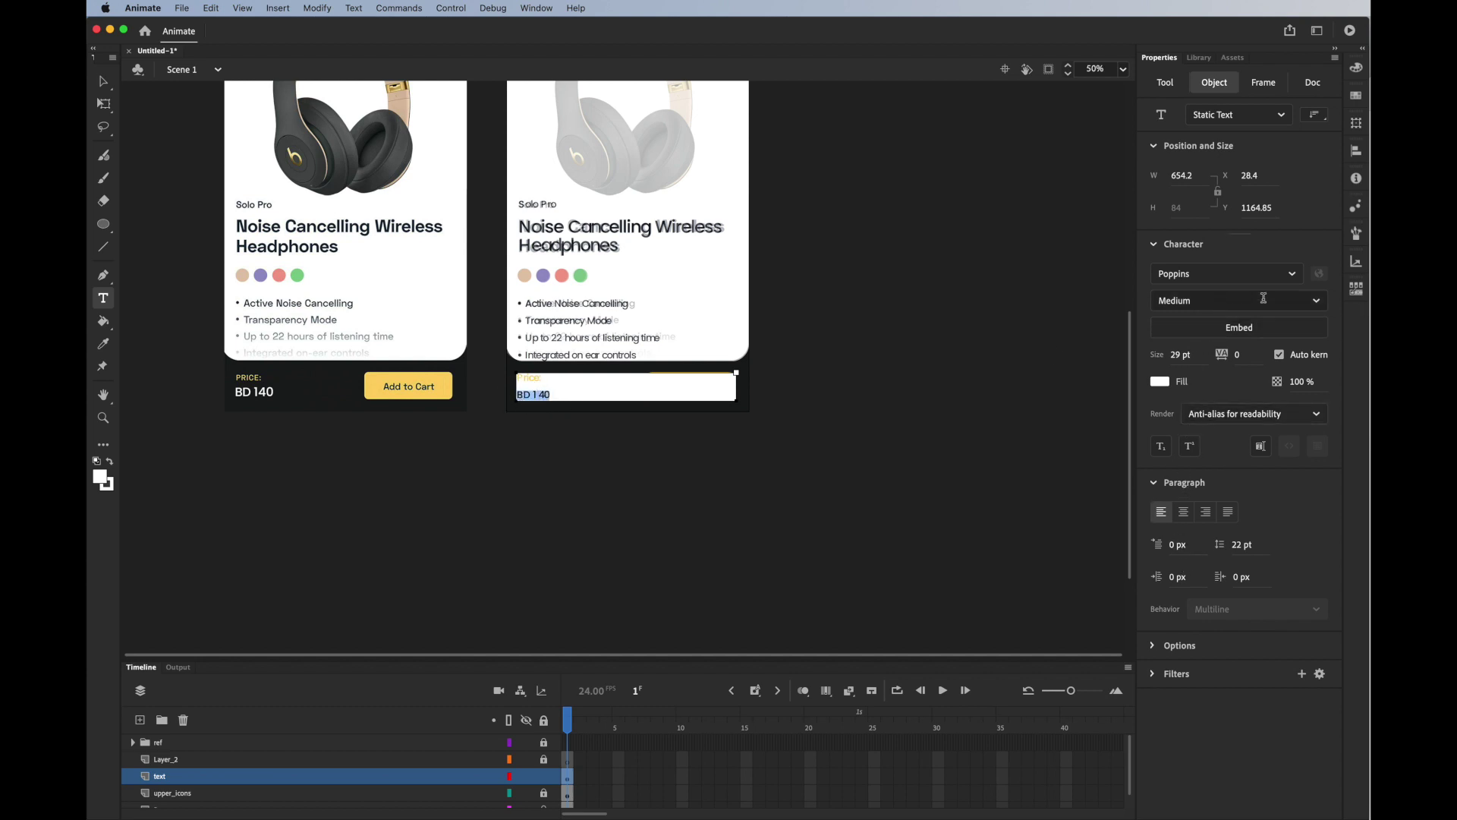
click(1314, 299)
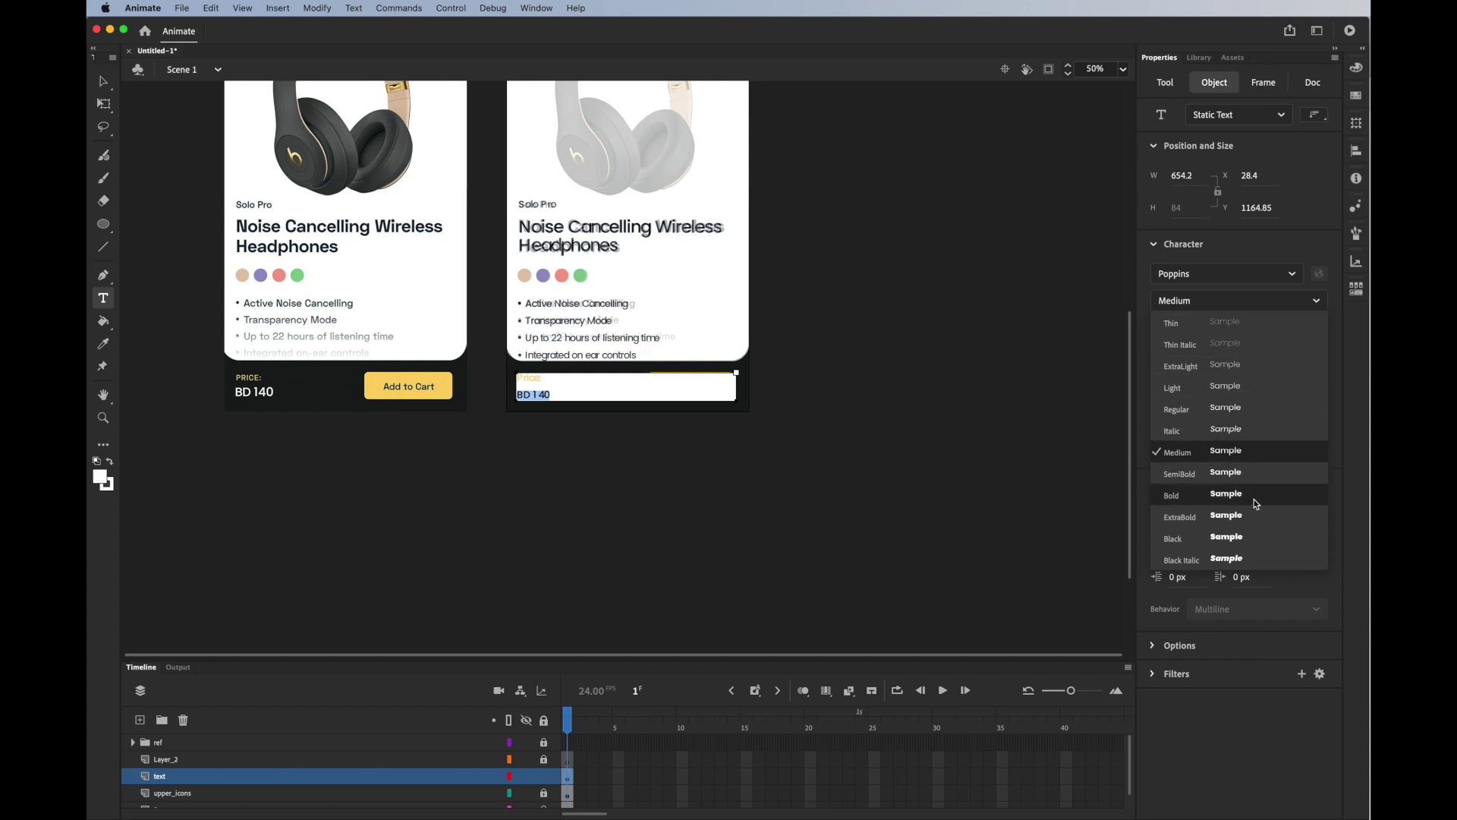
click(1253, 478)
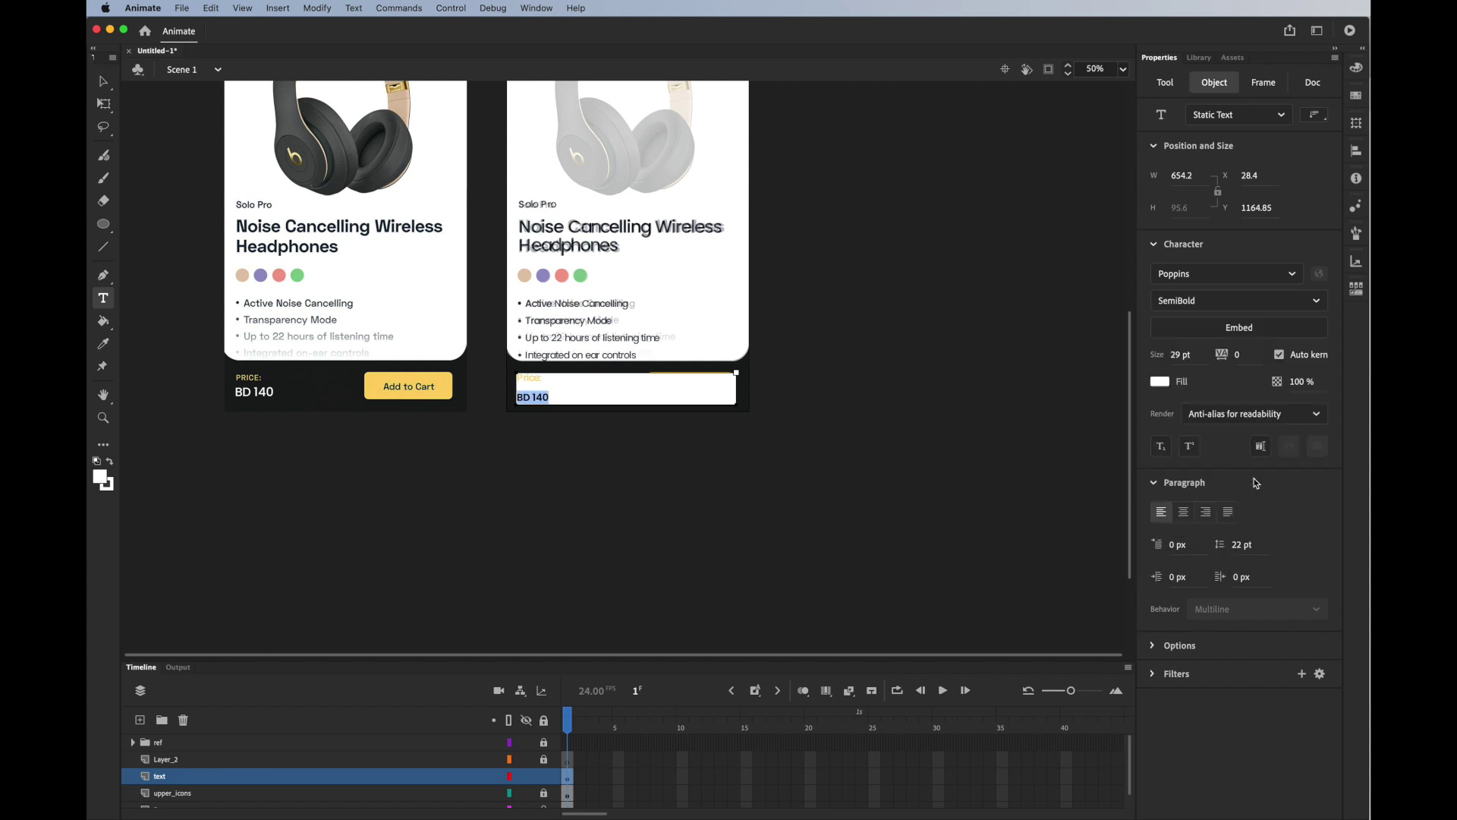
drag(1181, 356, 1189, 356)
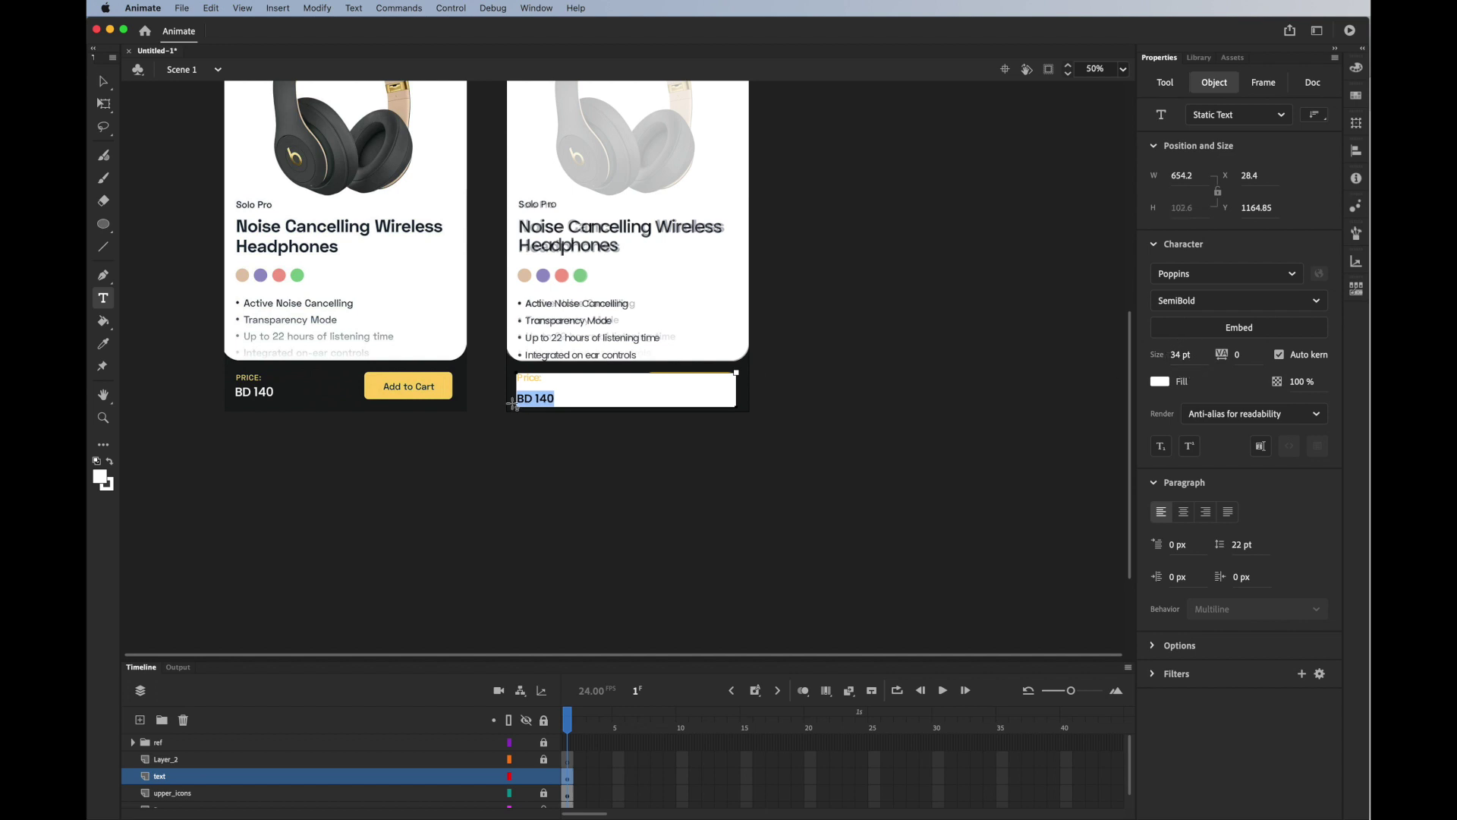
Step: Set the line spacing of the 'Price:' and 'BD 140' lines to 0 pt
drag(571, 395, 510, 371)
click(1240, 544)
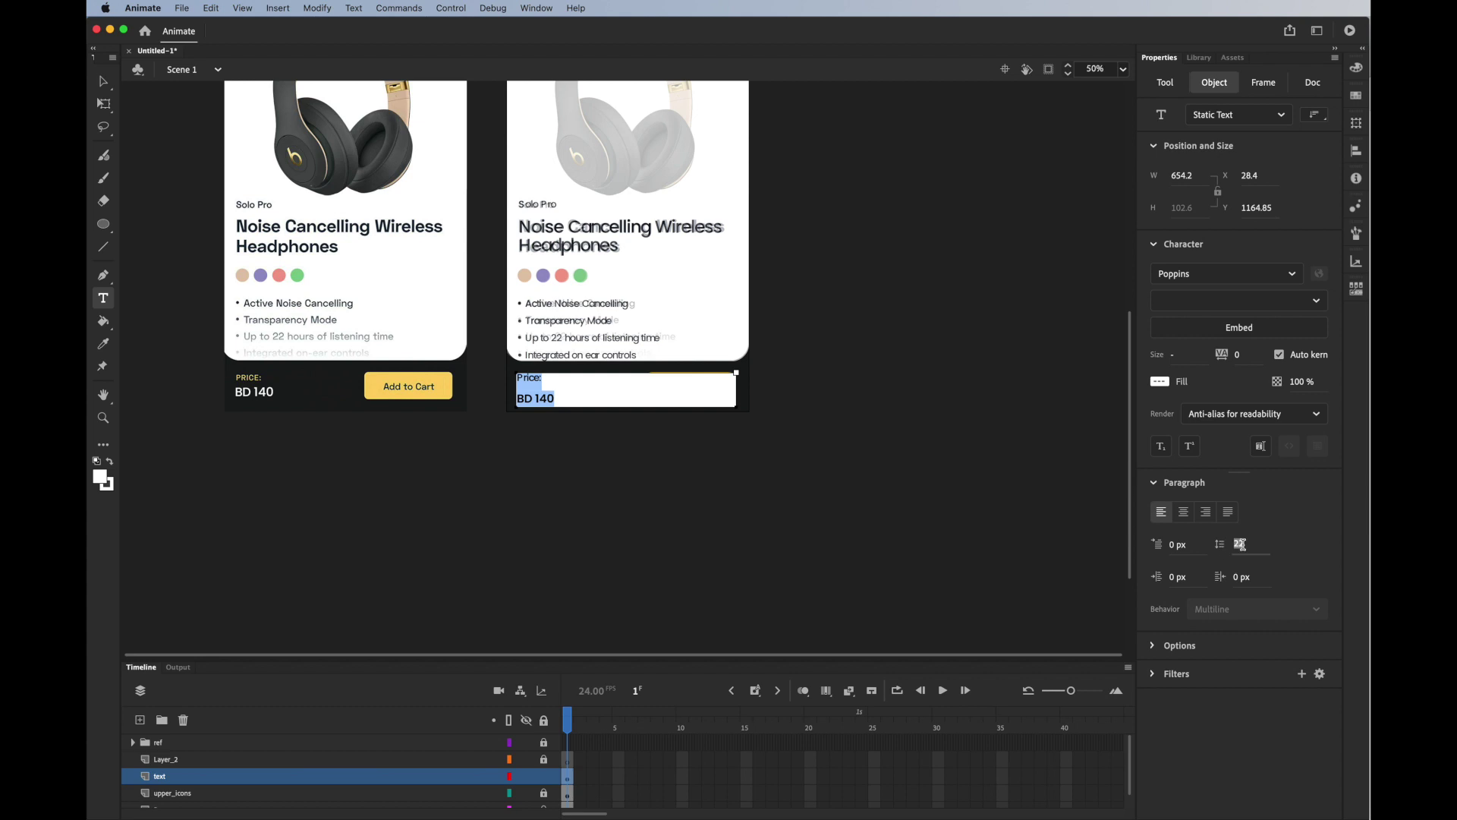
text(0)
key(Return)
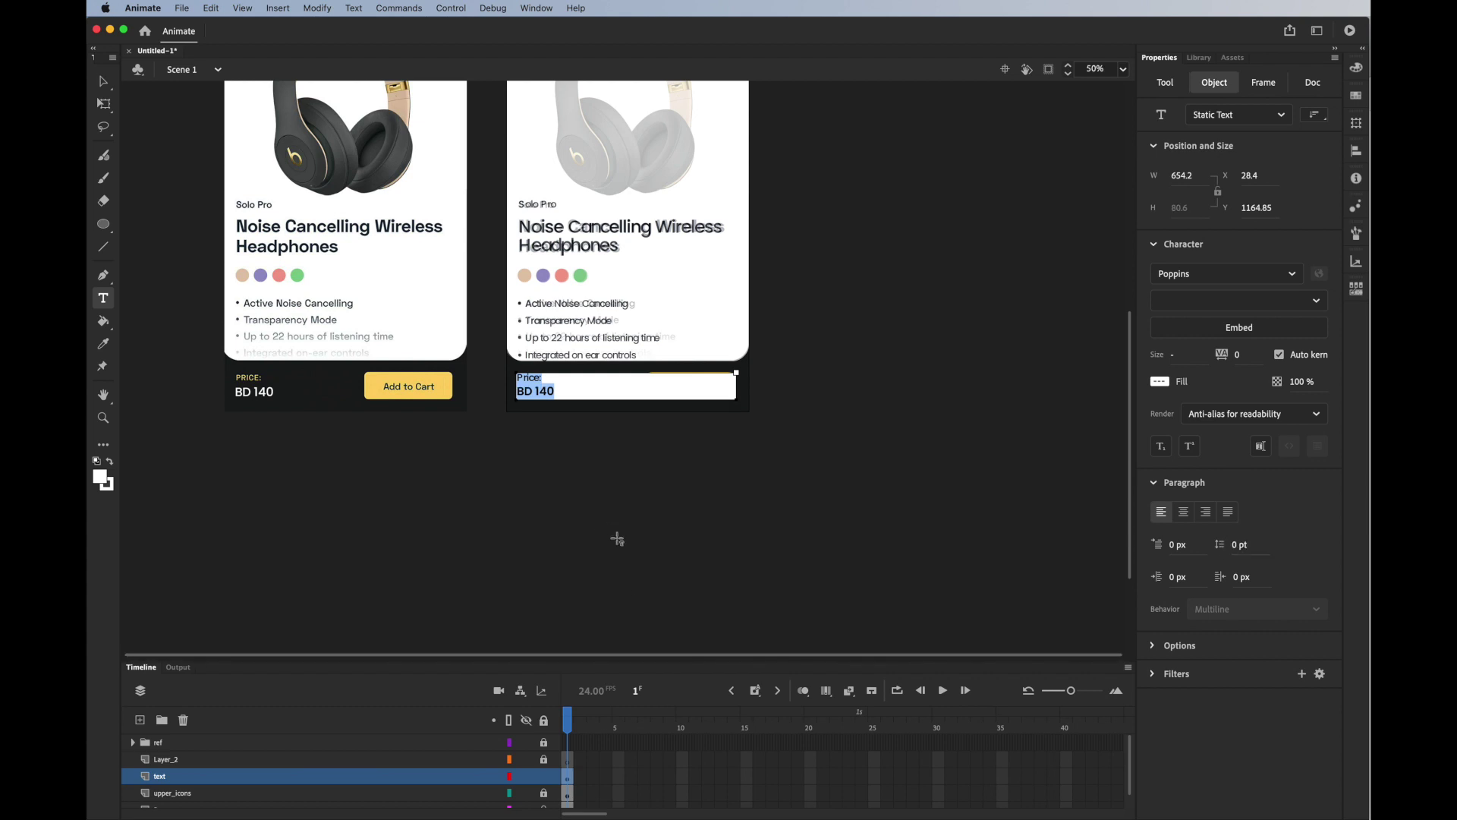
key(Escape)
scroll(567, 502, up, 3)
Step: Duplicate the Solo Pro text onto the yellow button with an Alt-drag
scroll(567, 503, up, 2)
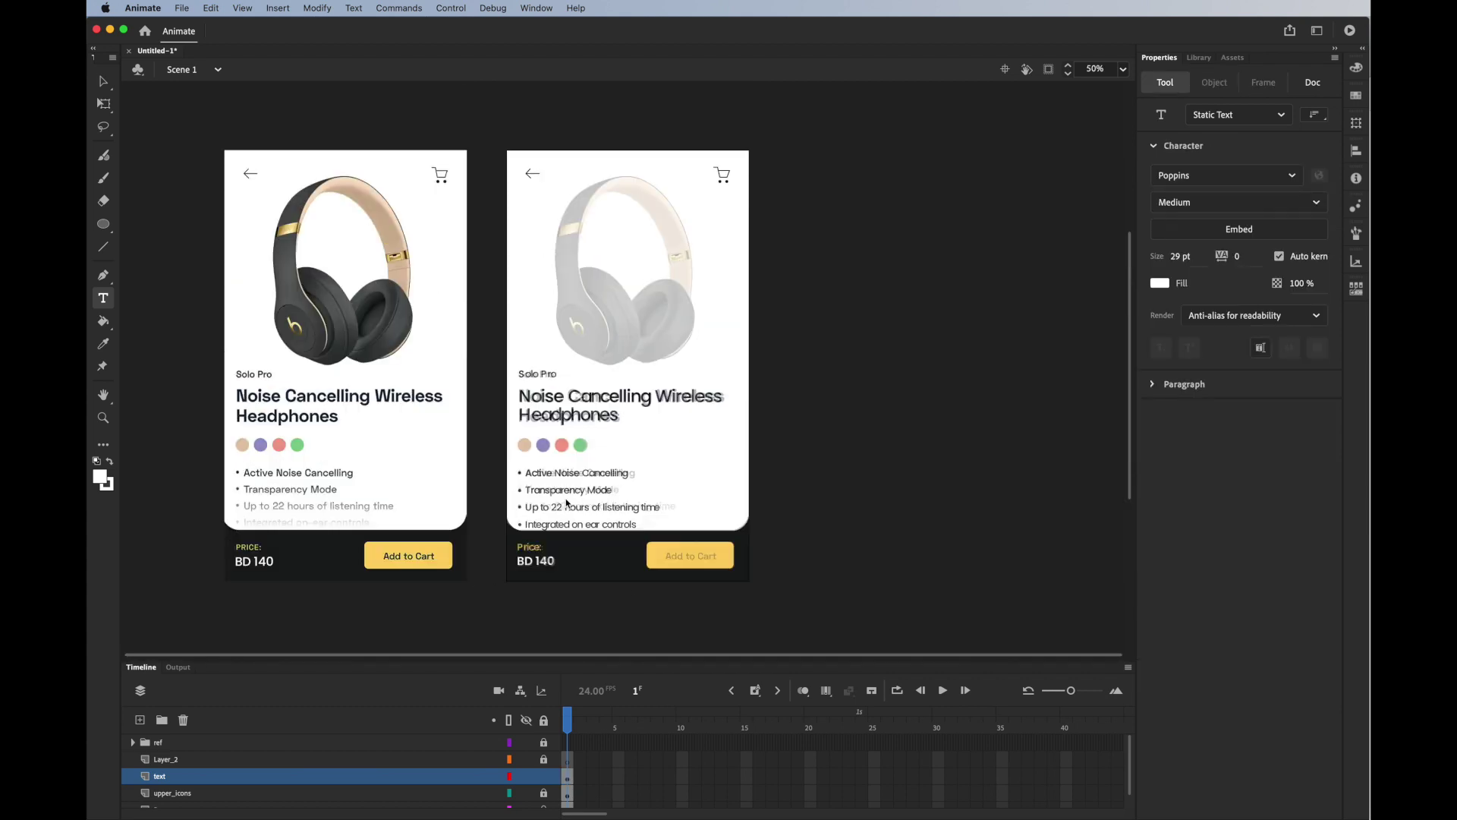
click(102, 80)
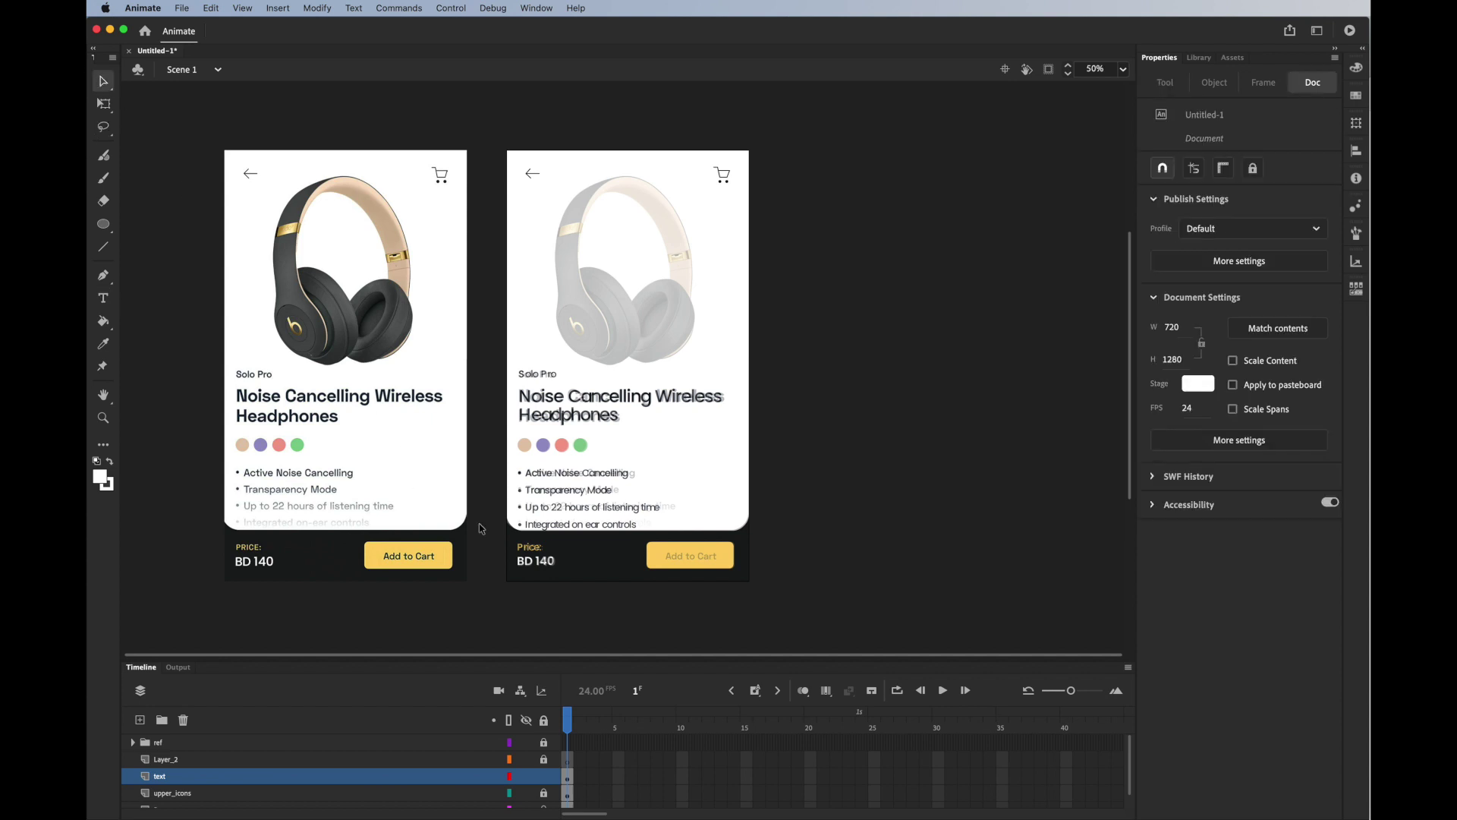
click(546, 380)
drag(548, 383, 698, 558)
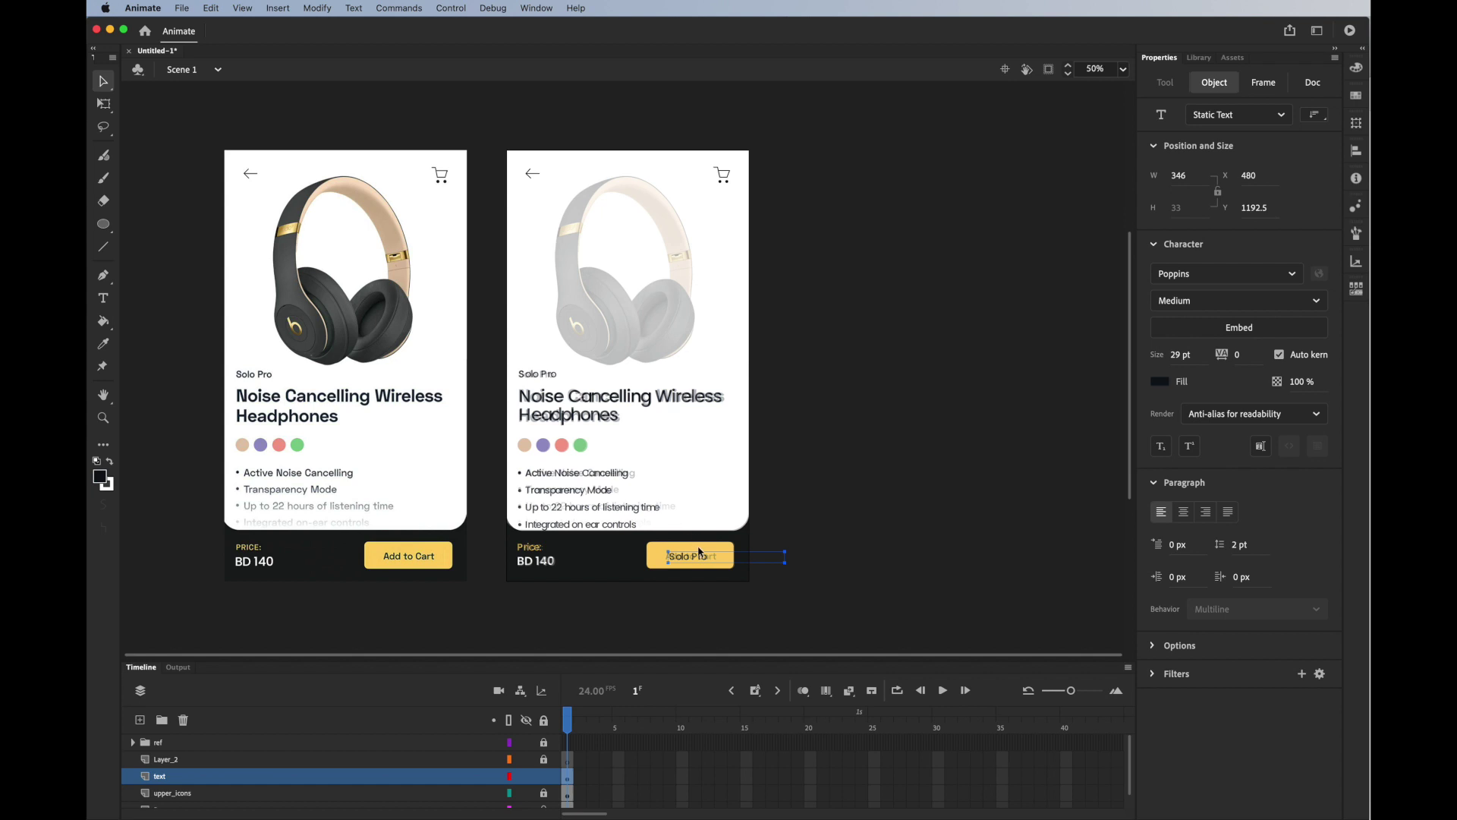
drag(699, 551, 663, 560)
Step: Center-align the copied text and retype it as 'Add to Cart'
double_click(661, 557)
key(ctrl+a)
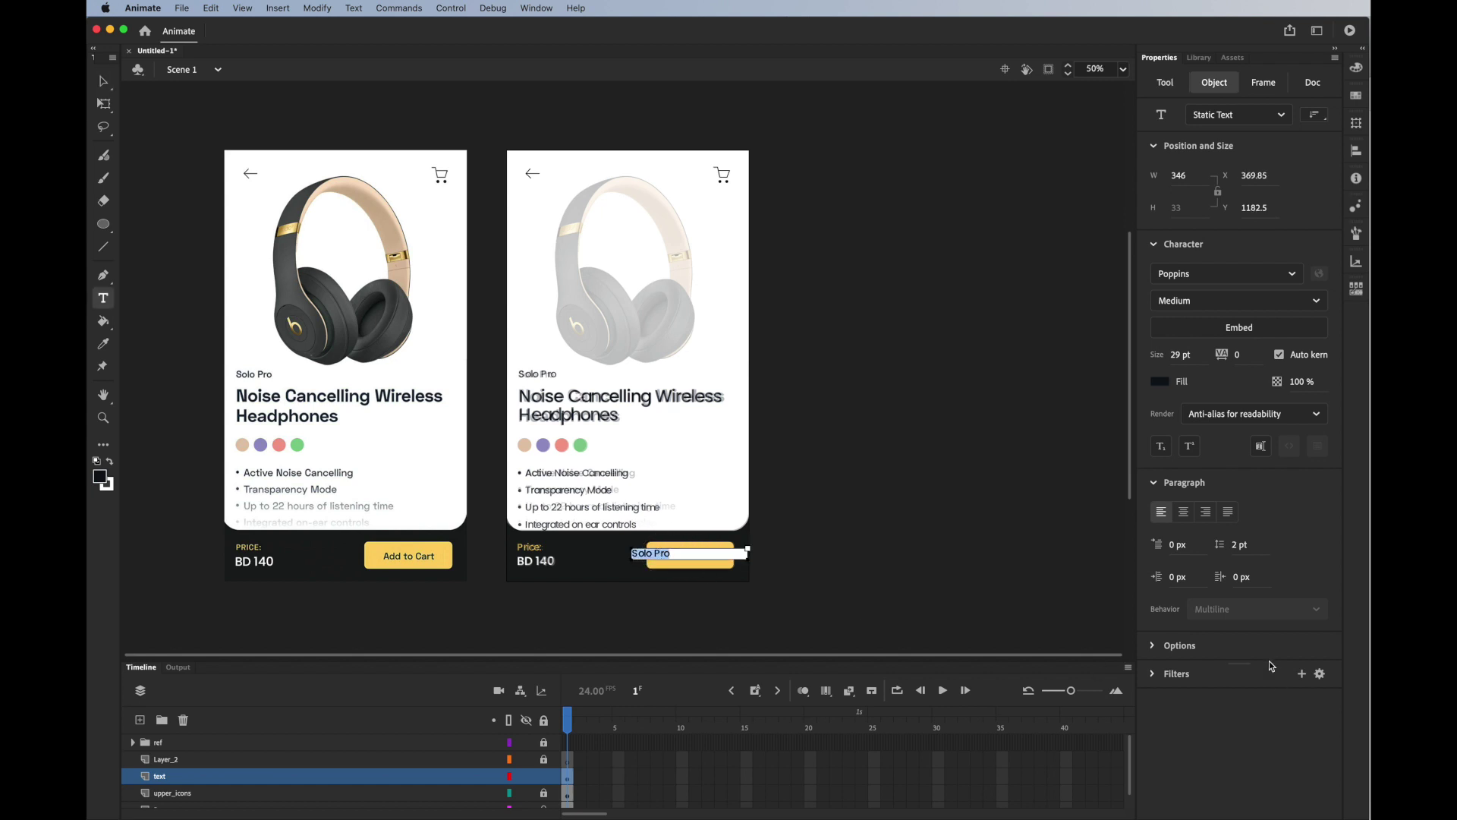
click(1183, 512)
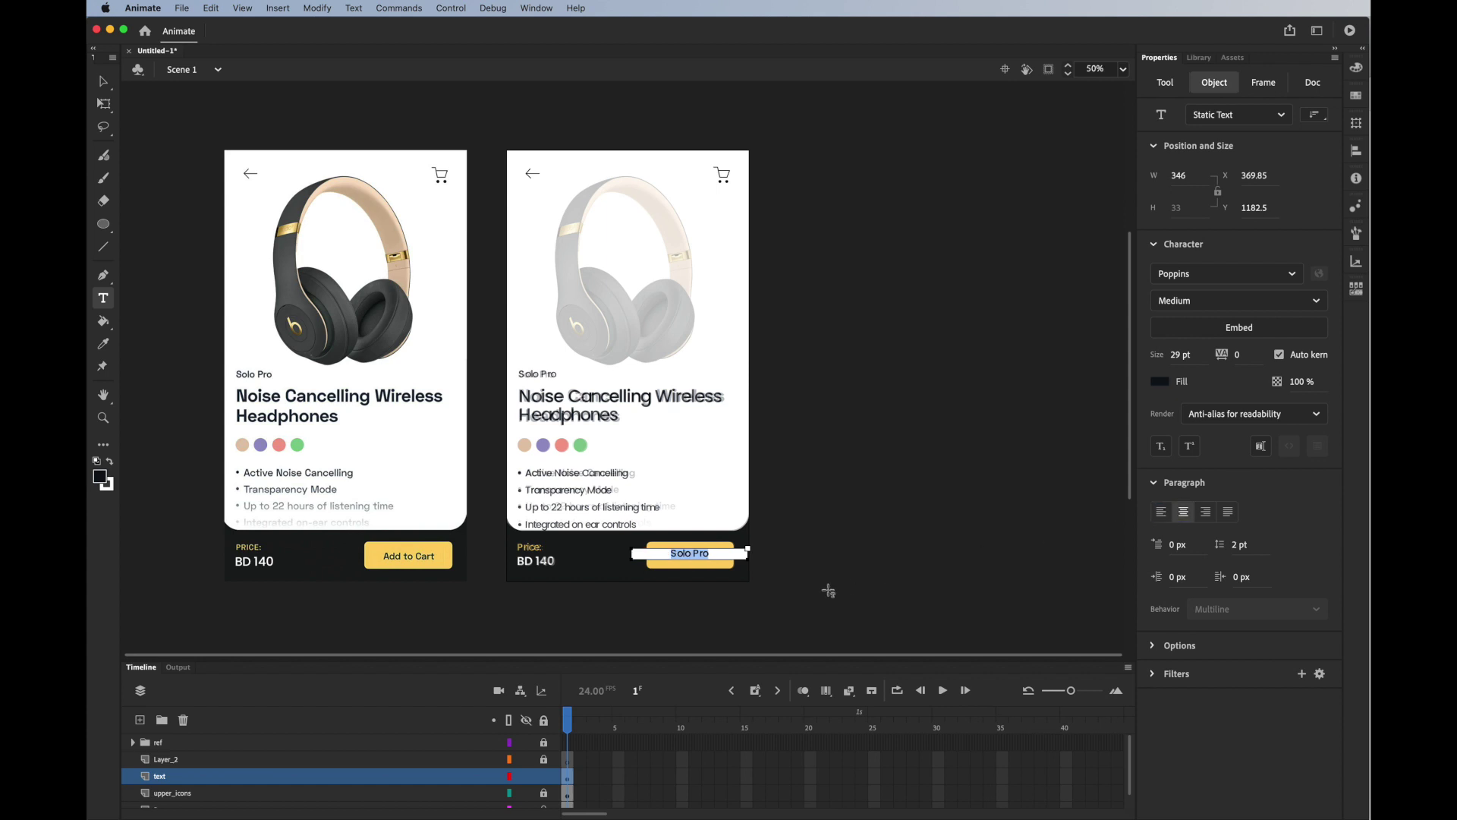
text(Add to Cart)
Step: Adjust the label's letter spacing and nudge it down onto the button
key(super+a)
click(1239, 354)
click(104, 82)
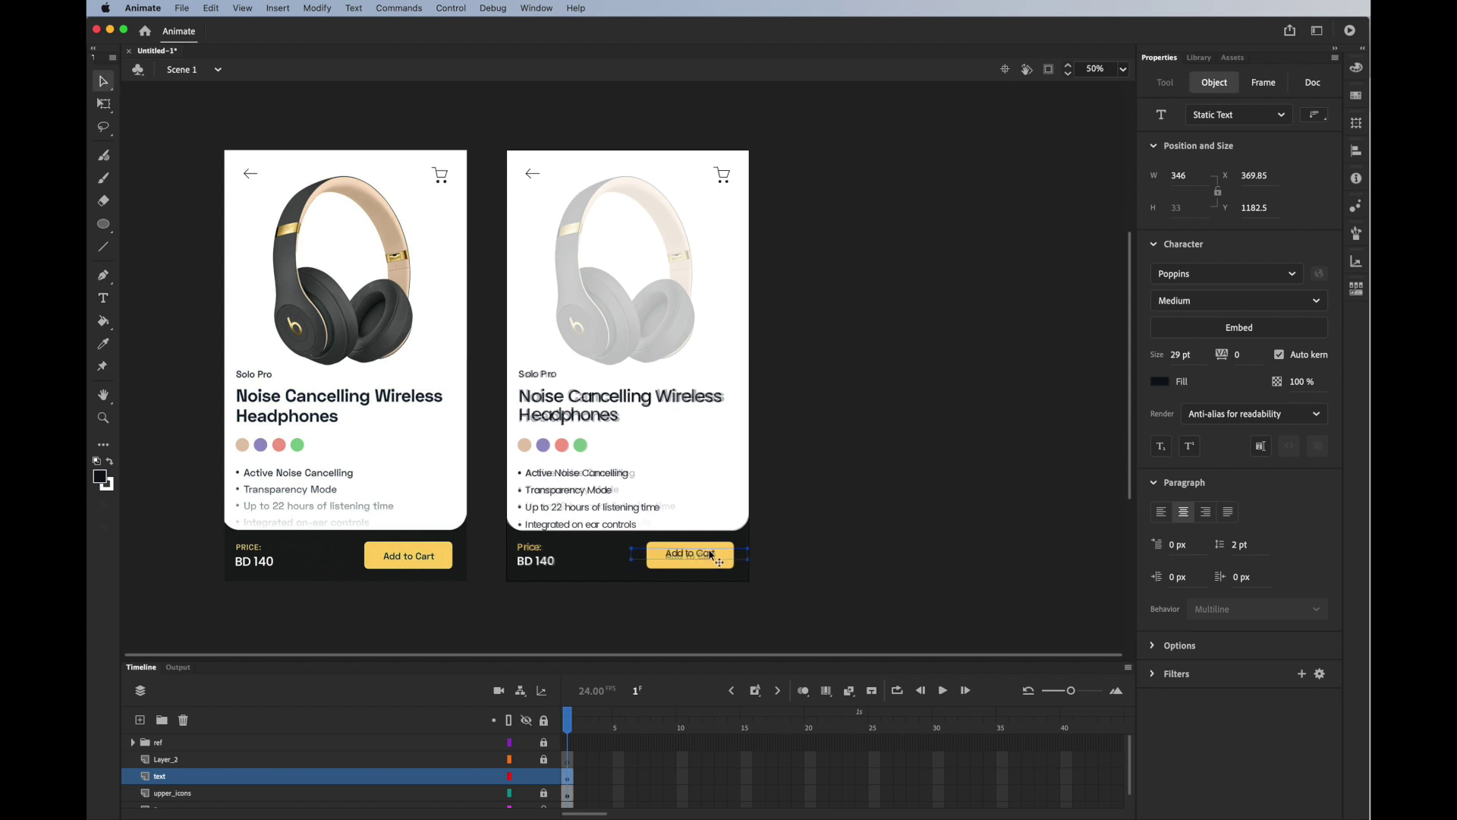
key(Down)
key(Down)
key(Down)
key(Down)
Step: Align the Add to Cart label horizontally centered on the yellow button
click(567, 775)
click(727, 554)
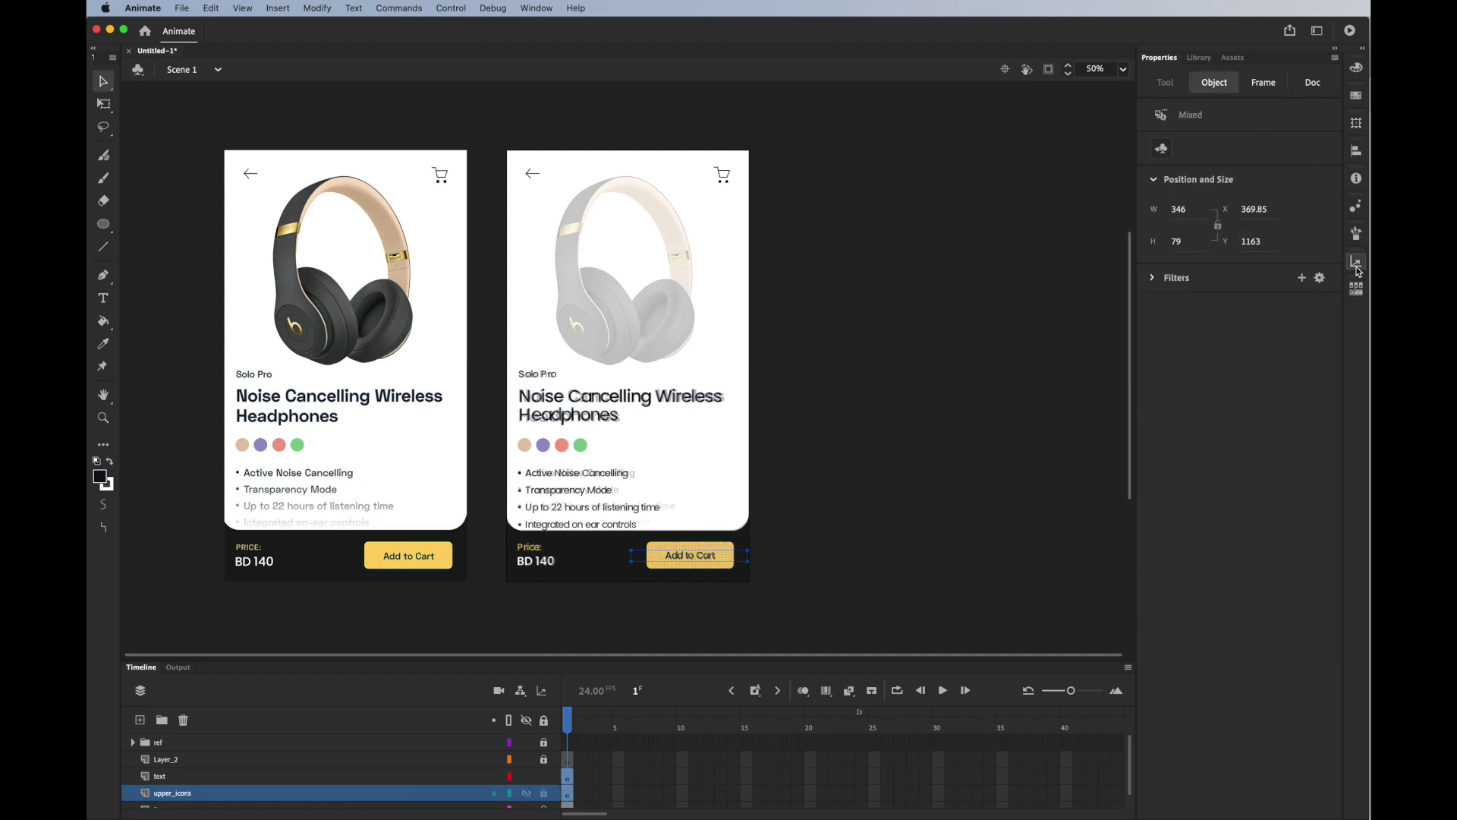
click(1354, 152)
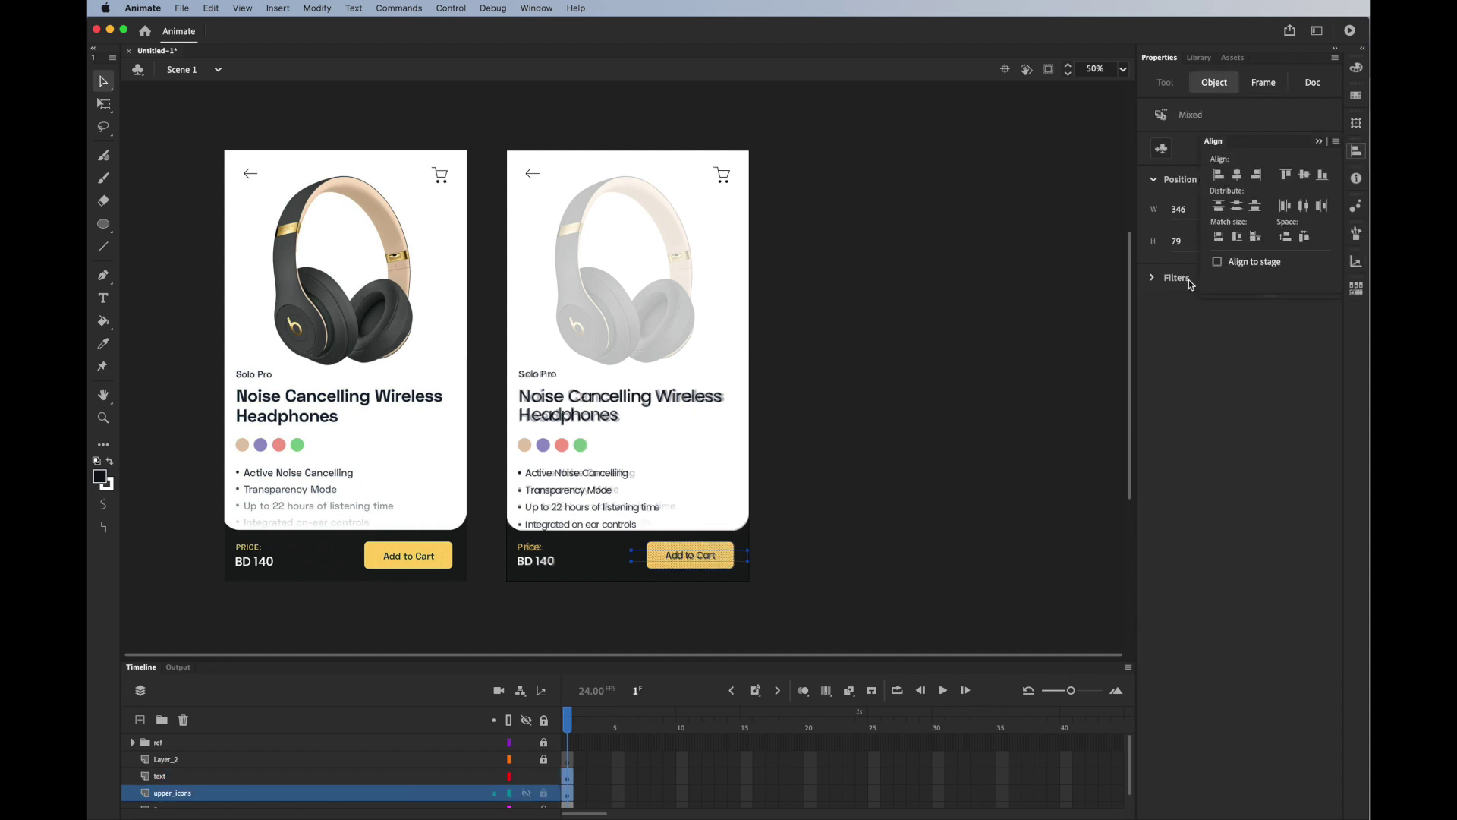
click(1237, 175)
click(784, 632)
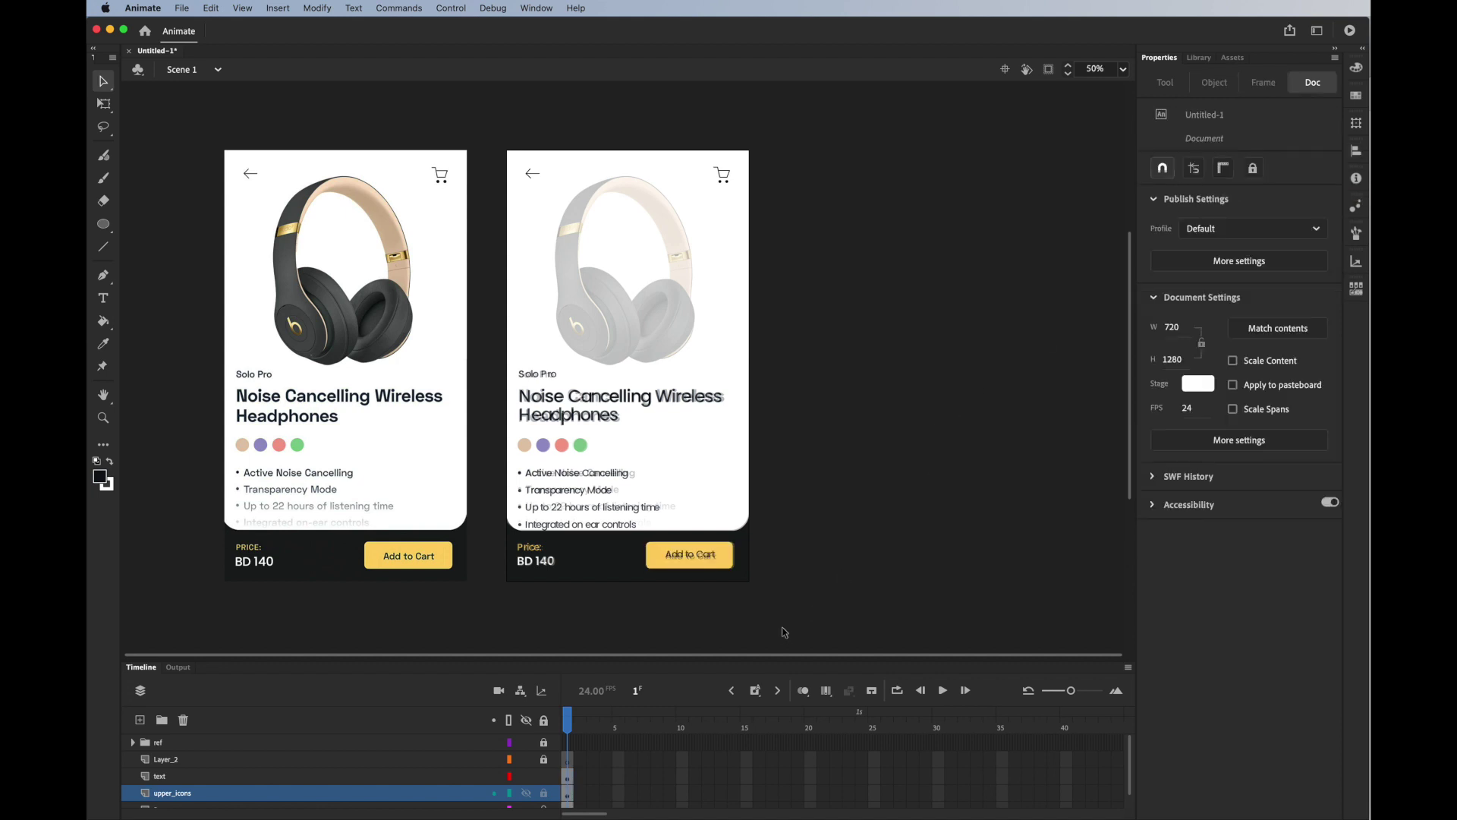
Step: Nudge the whole label-and-button group slightly to the right
drag(766, 605, 628, 522)
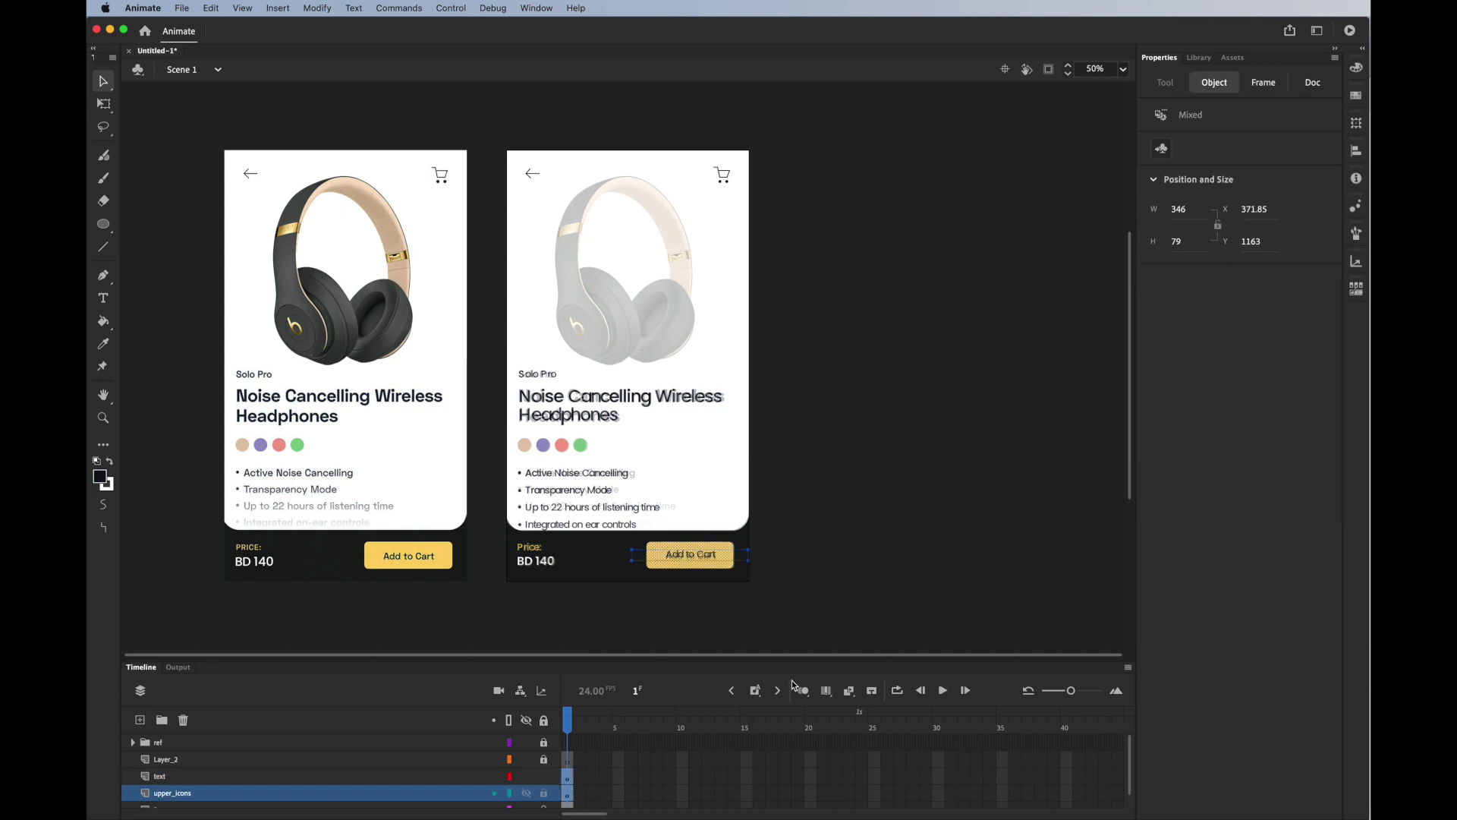
key(Right)
key(Right)
key(Right)
key(Right)
click(900, 541)
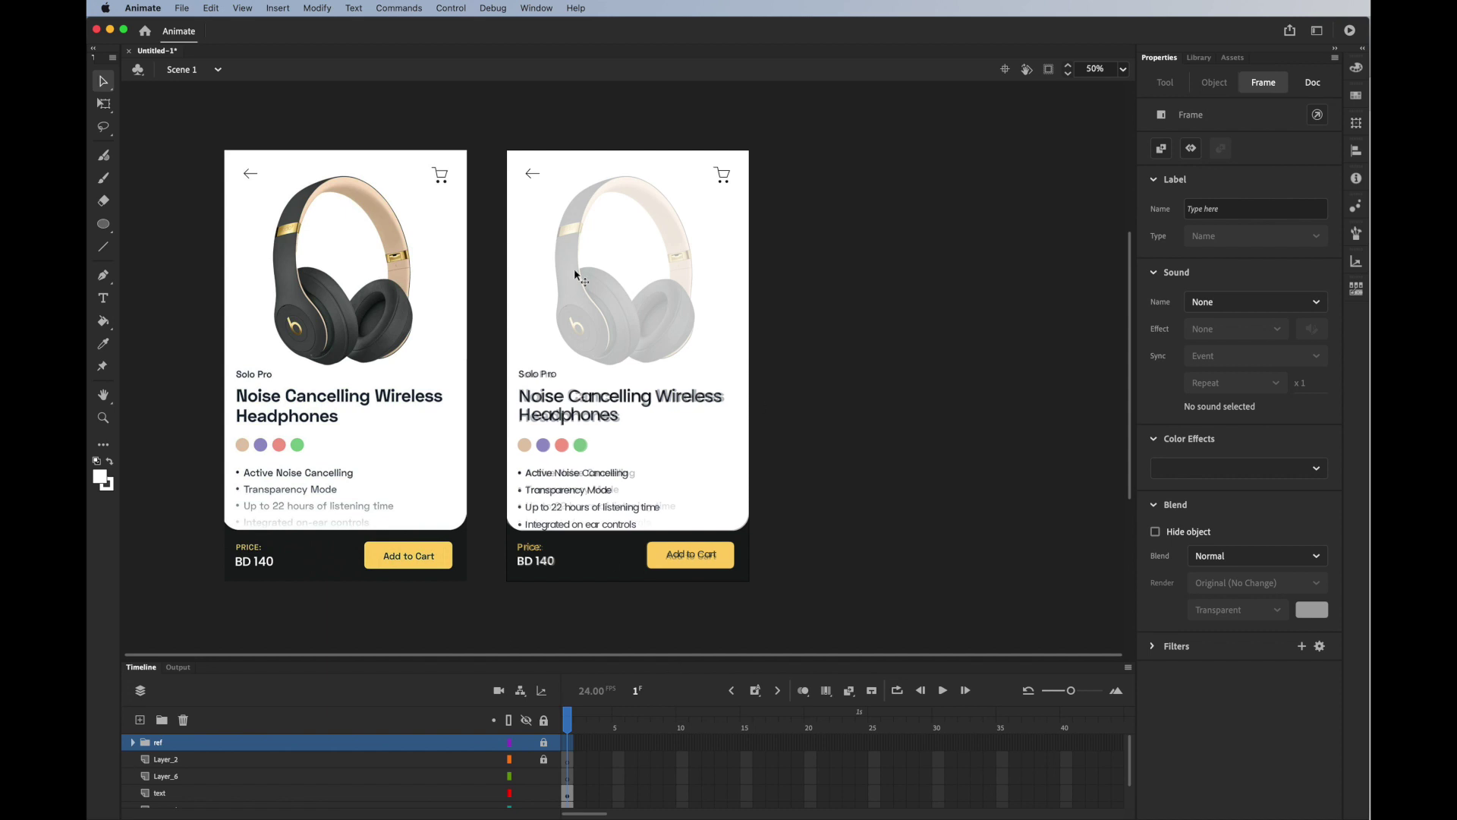
click(527, 742)
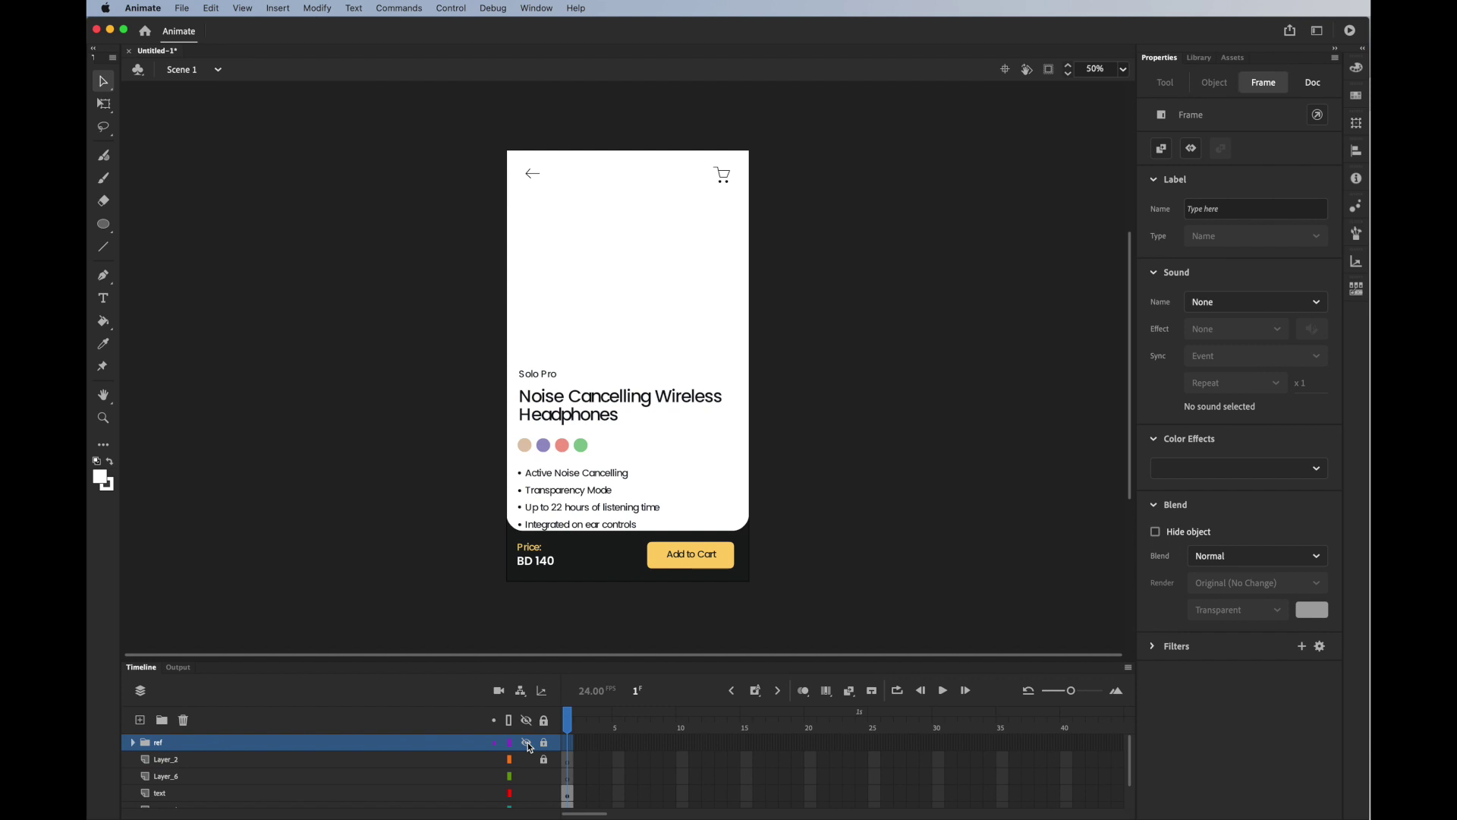
click(528, 743)
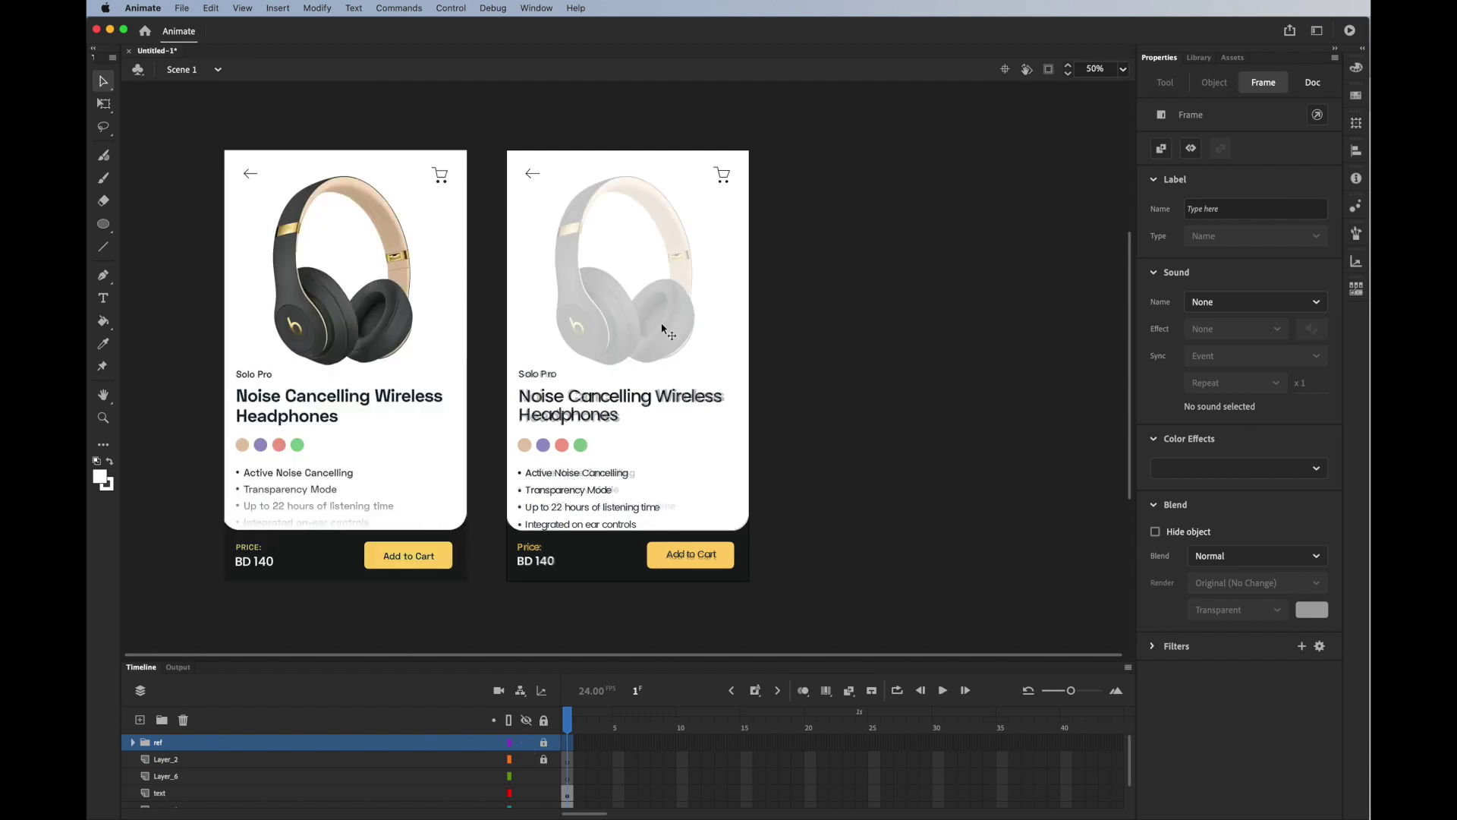
scroll(544, 774, down, 2)
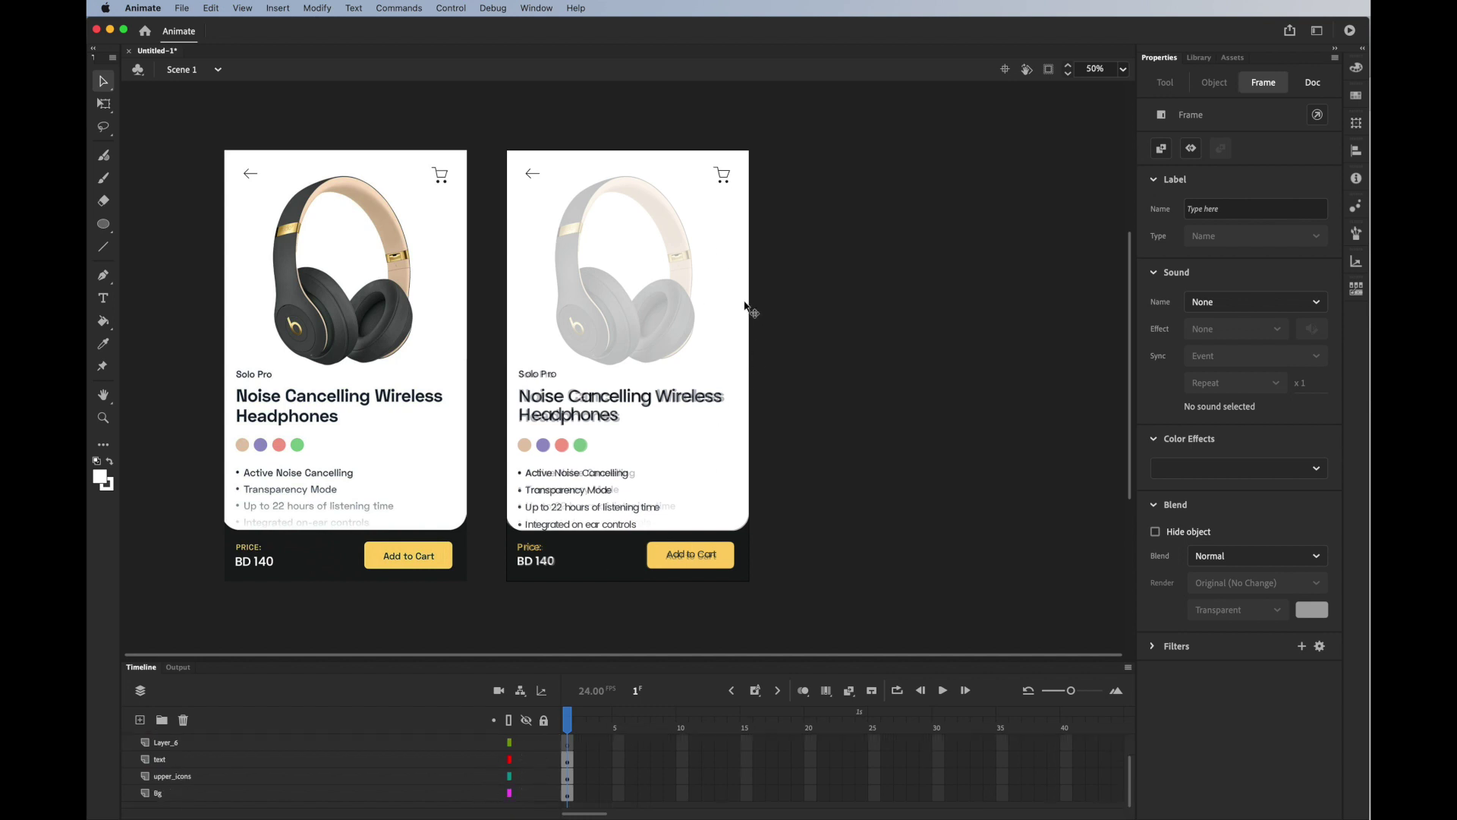
Step: Copy the card's white background and add a new Layer_7, locking the other layers
click(720, 351)
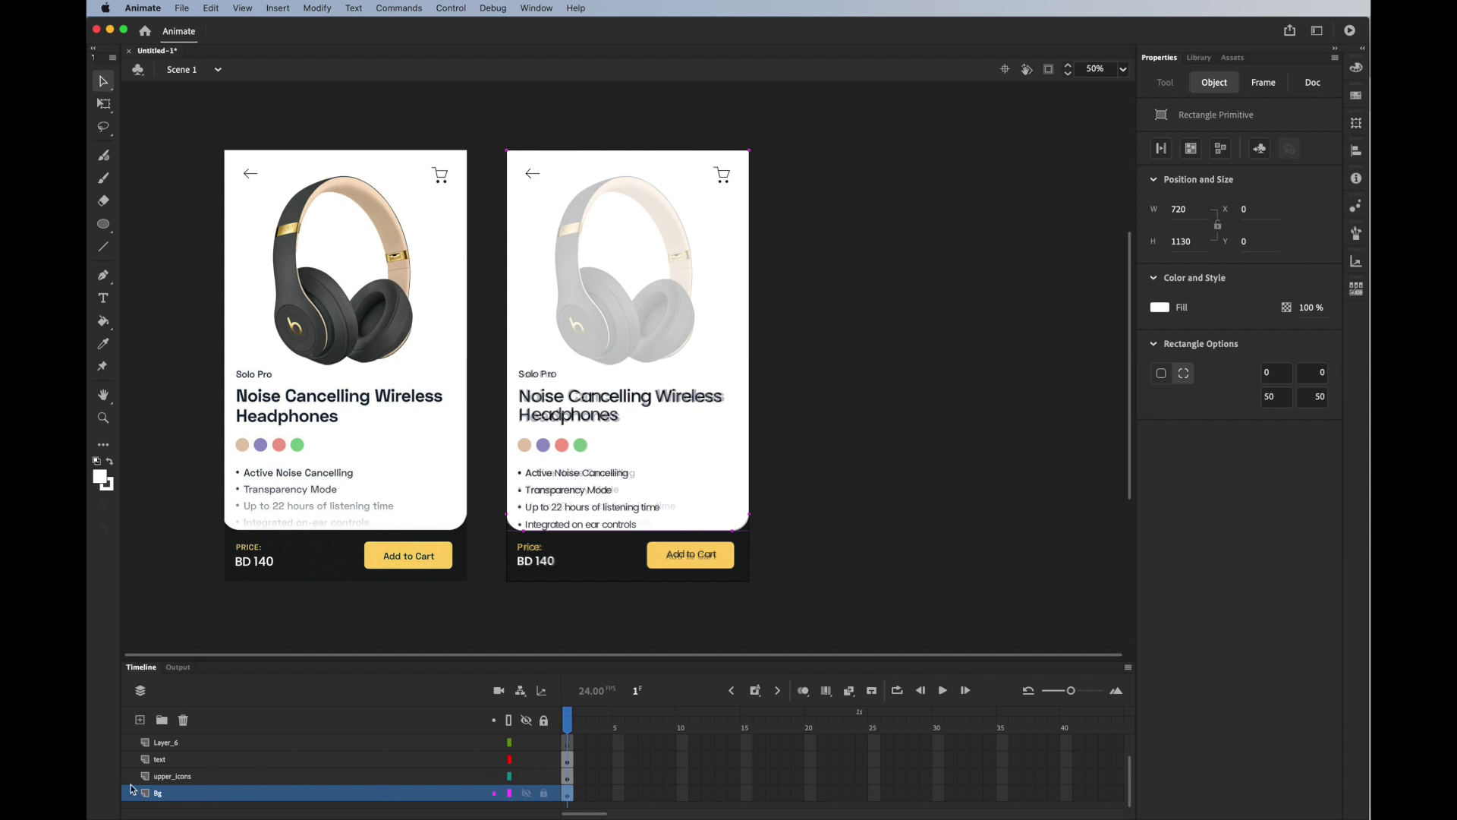
scroll(189, 760, up, 2)
click(171, 790)
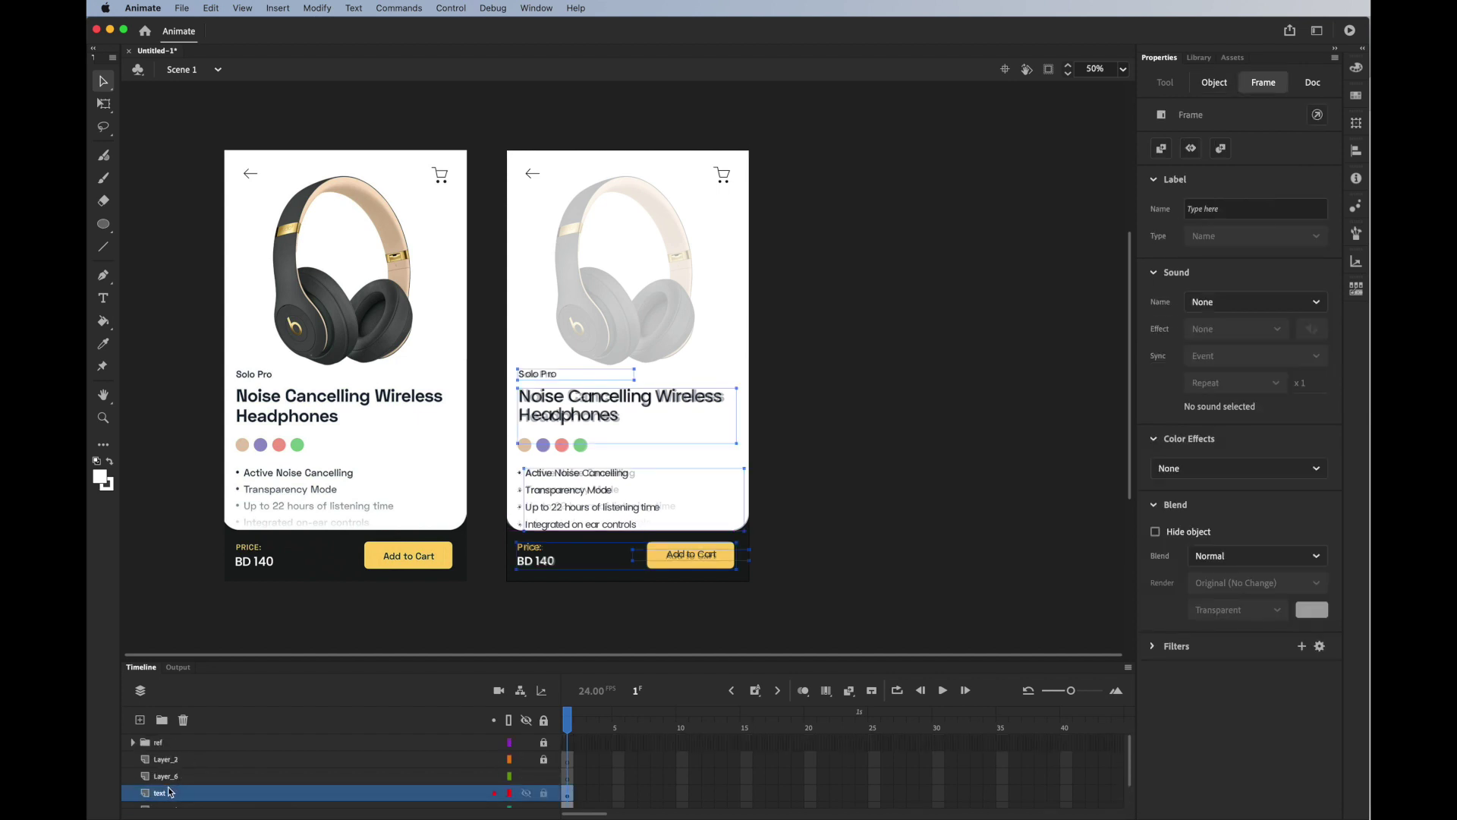
click(142, 722)
scroll(318, 770, down, 3)
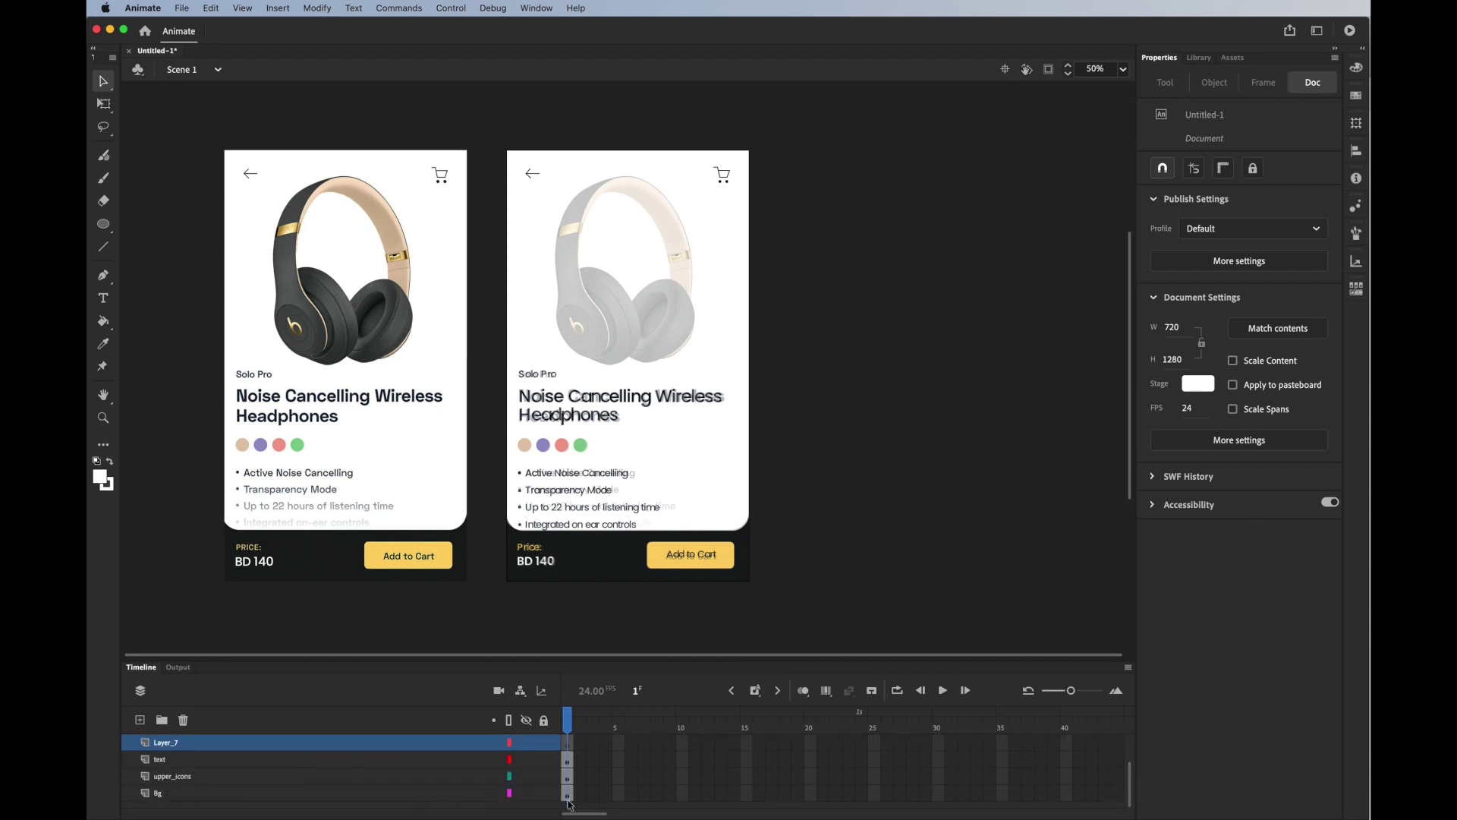
drag(543, 792, 543, 759)
scroll(194, 768, up, 1)
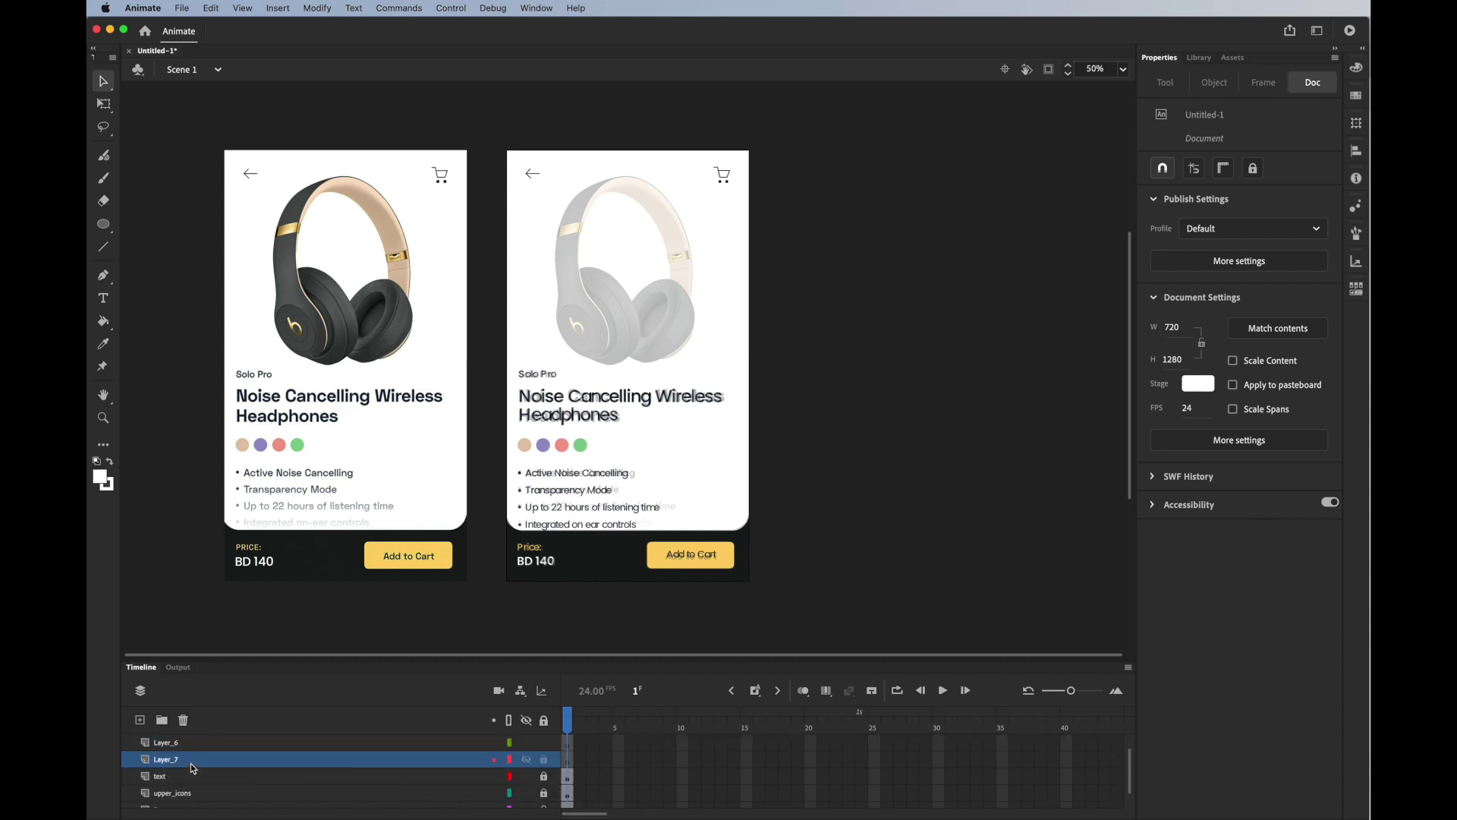
click(190, 762)
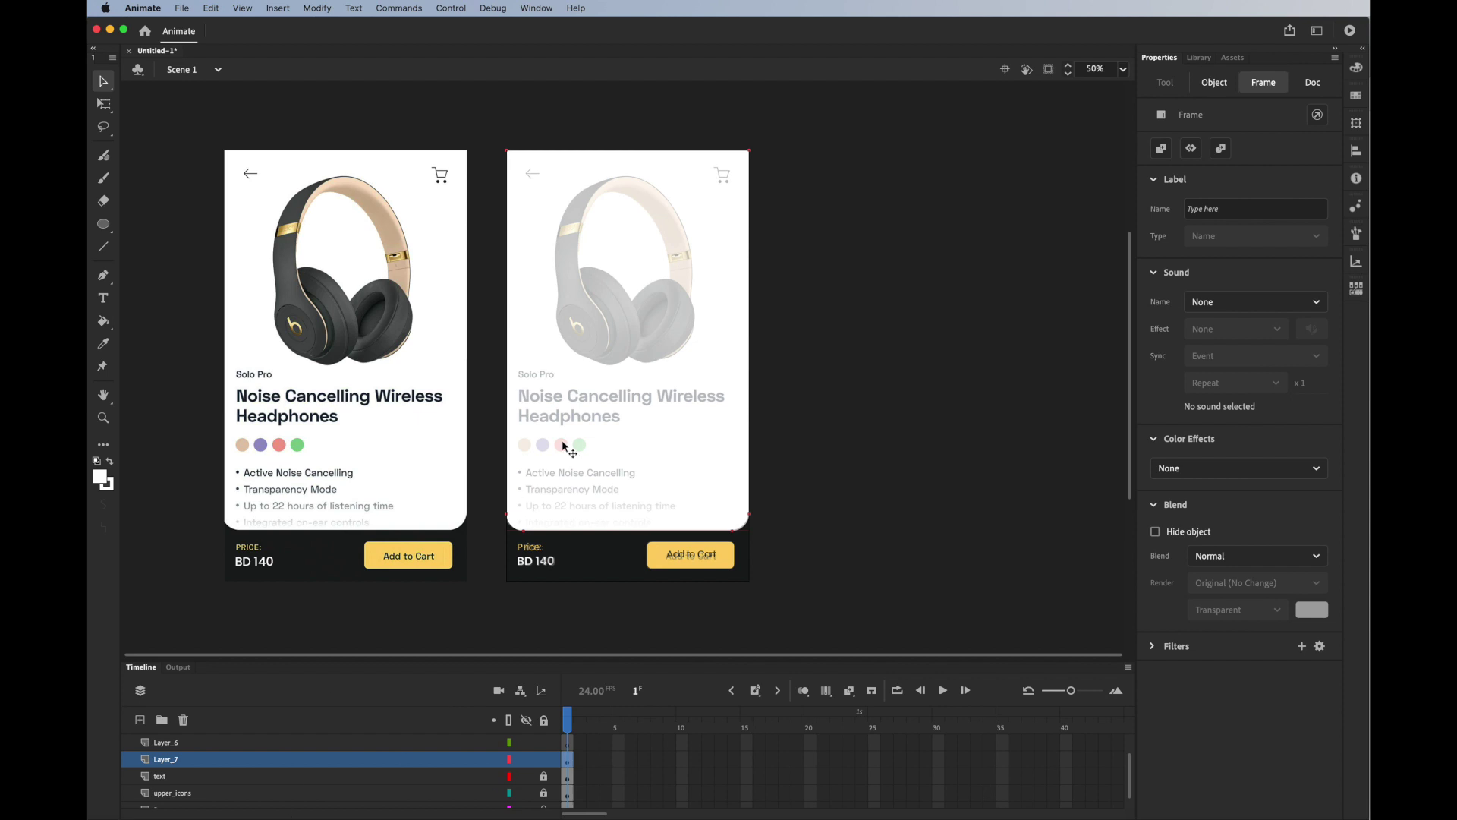
Step: Paste the white rectangle in place on Layer_7 and hide the ref layer
key(super+z)
key(super+z)
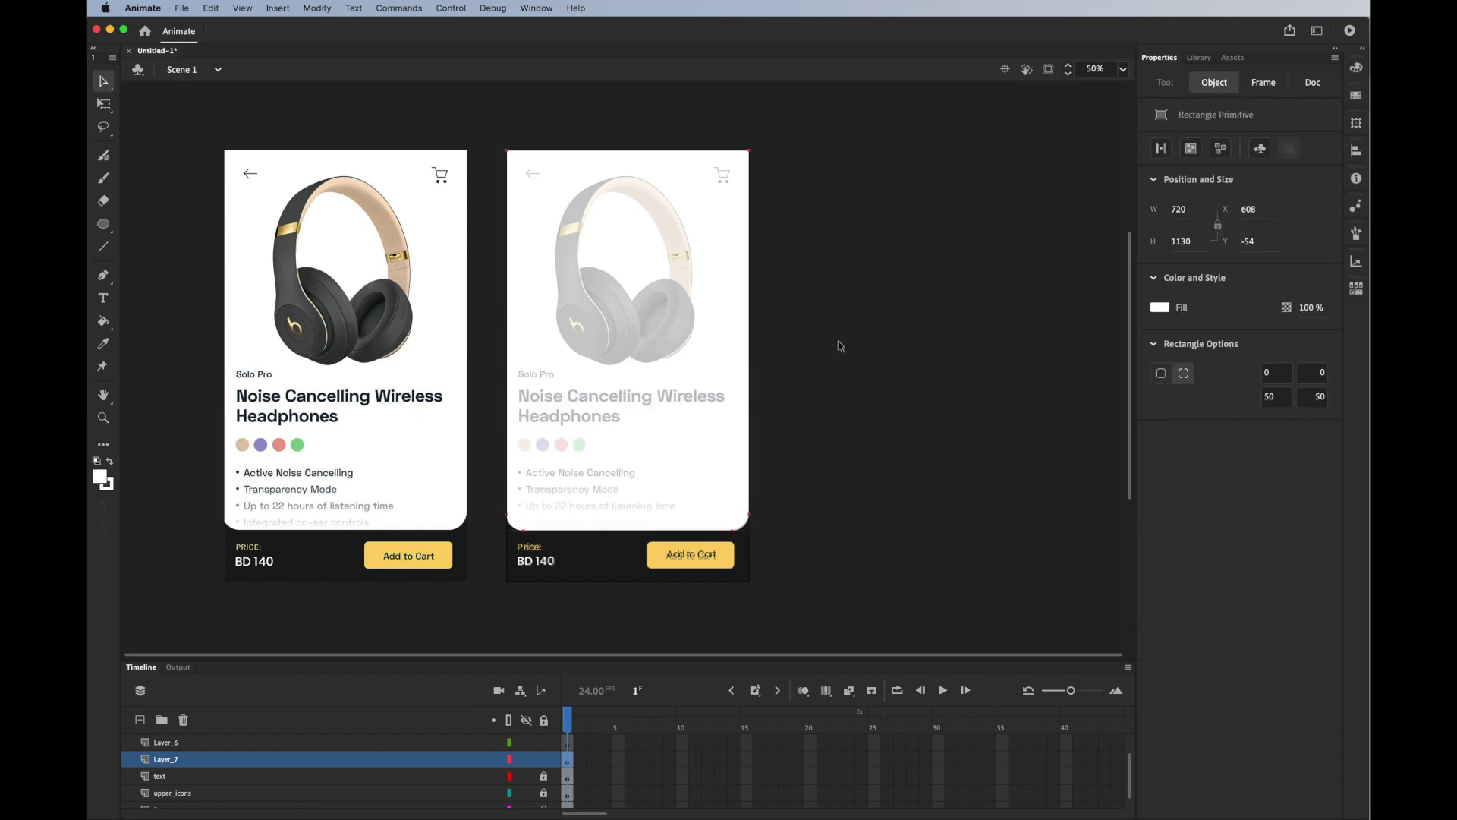
scroll(337, 777, up, 2)
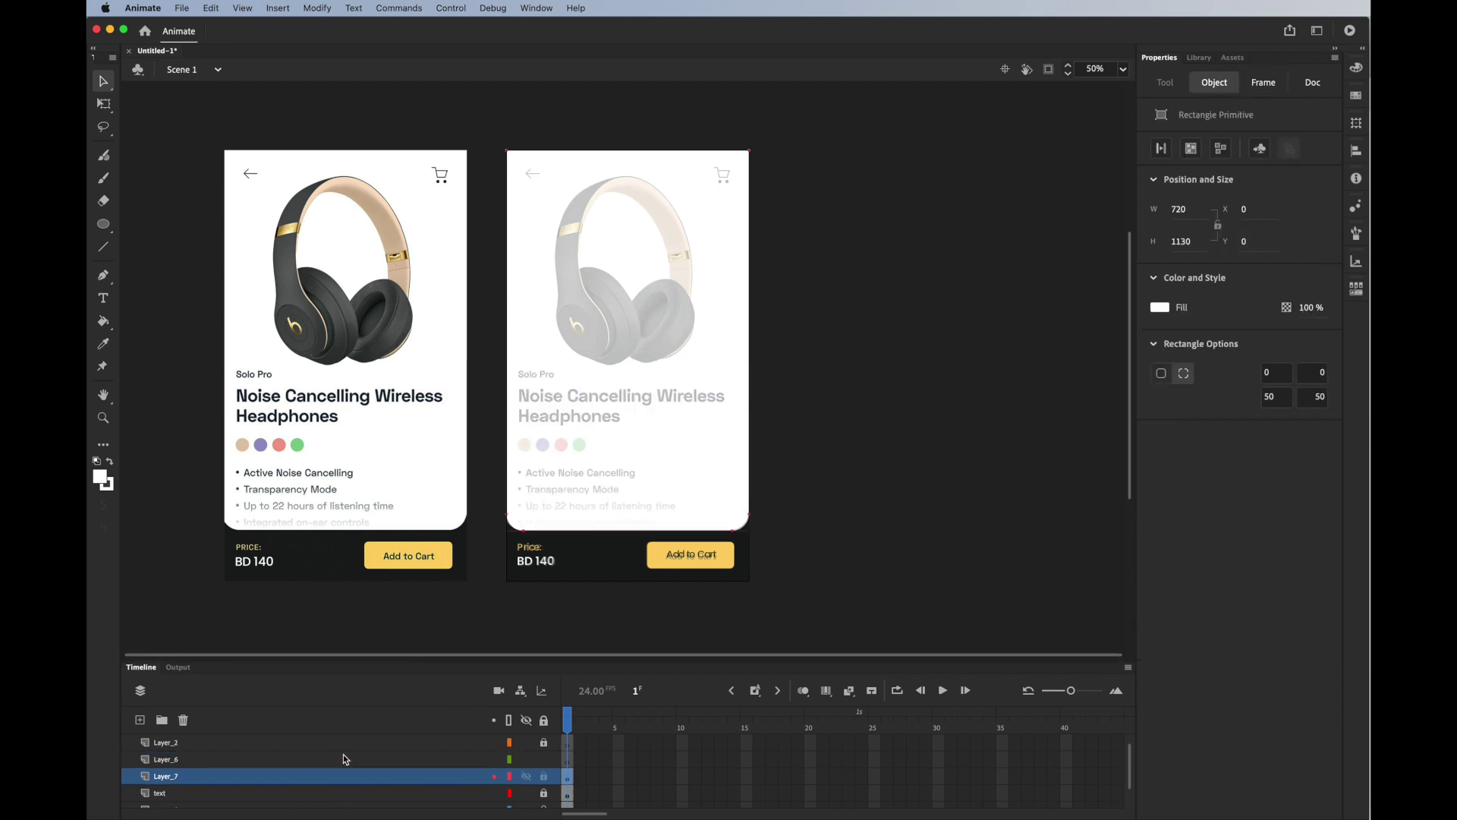
click(525, 742)
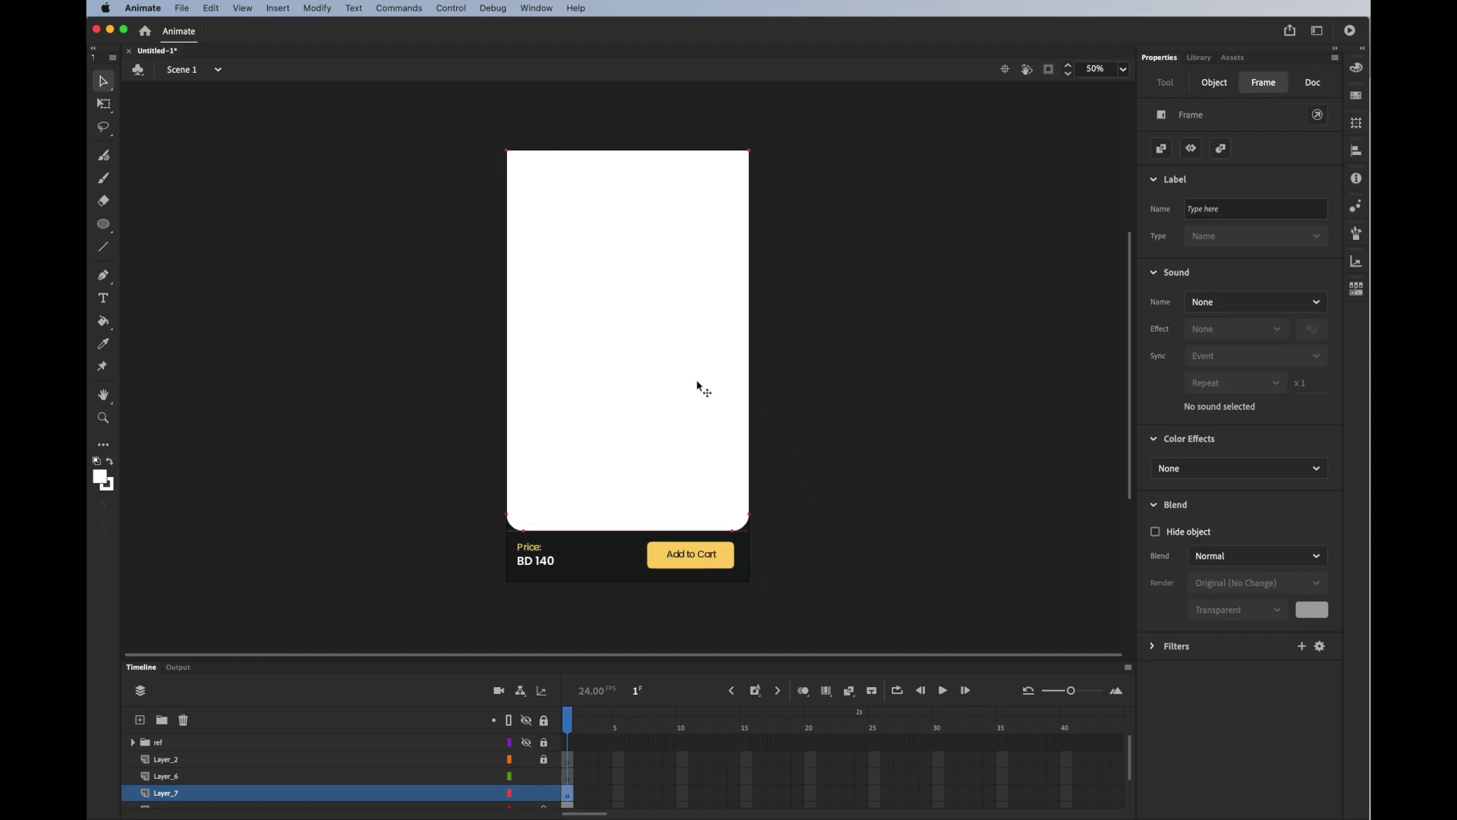
click(797, 286)
click(680, 298)
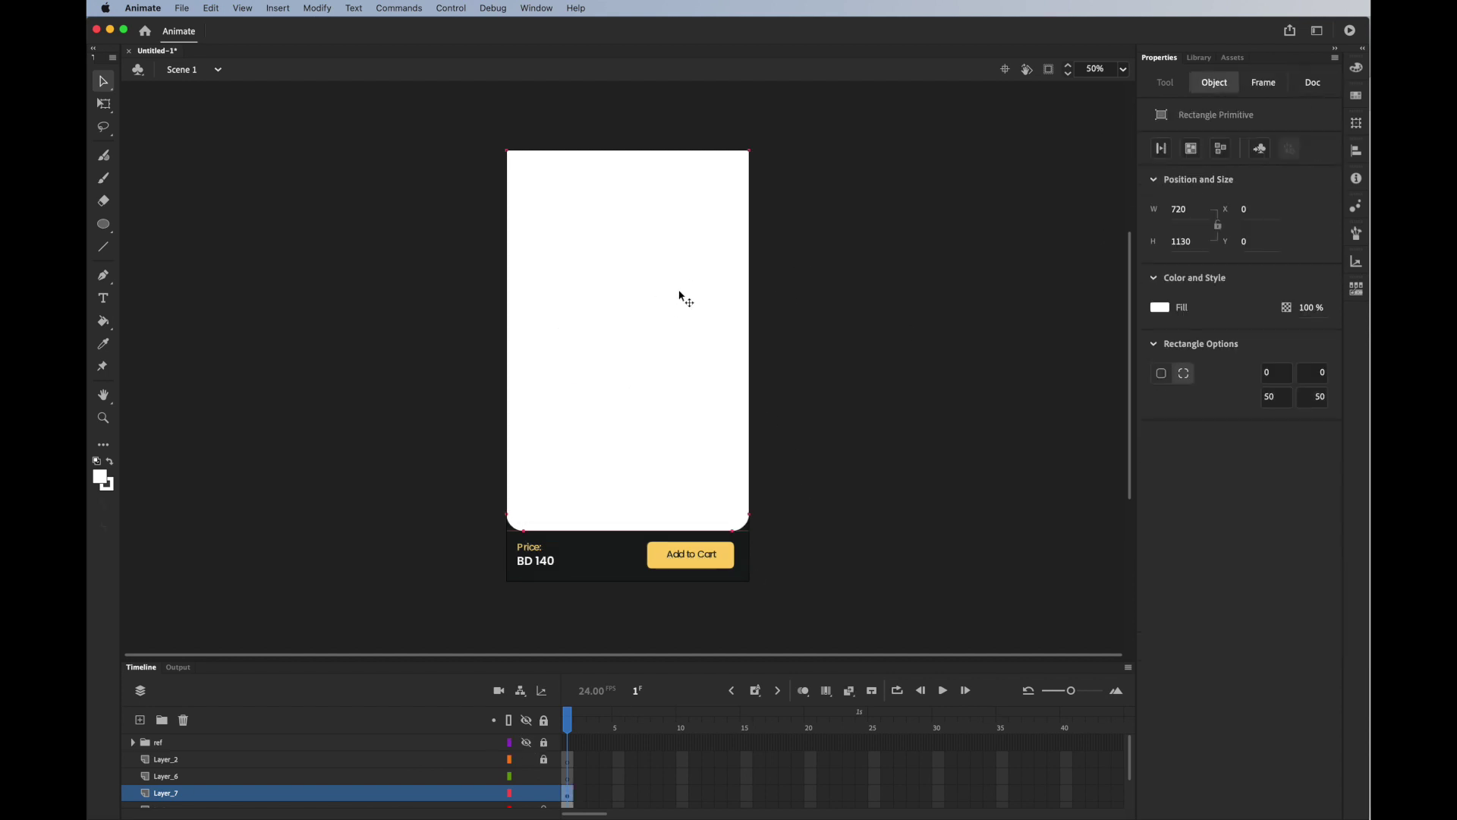
Step: Break the rectangle apart and delete its upper part, leaving a 720 × 265.8 bottom strip
click(1162, 149)
click(845, 244)
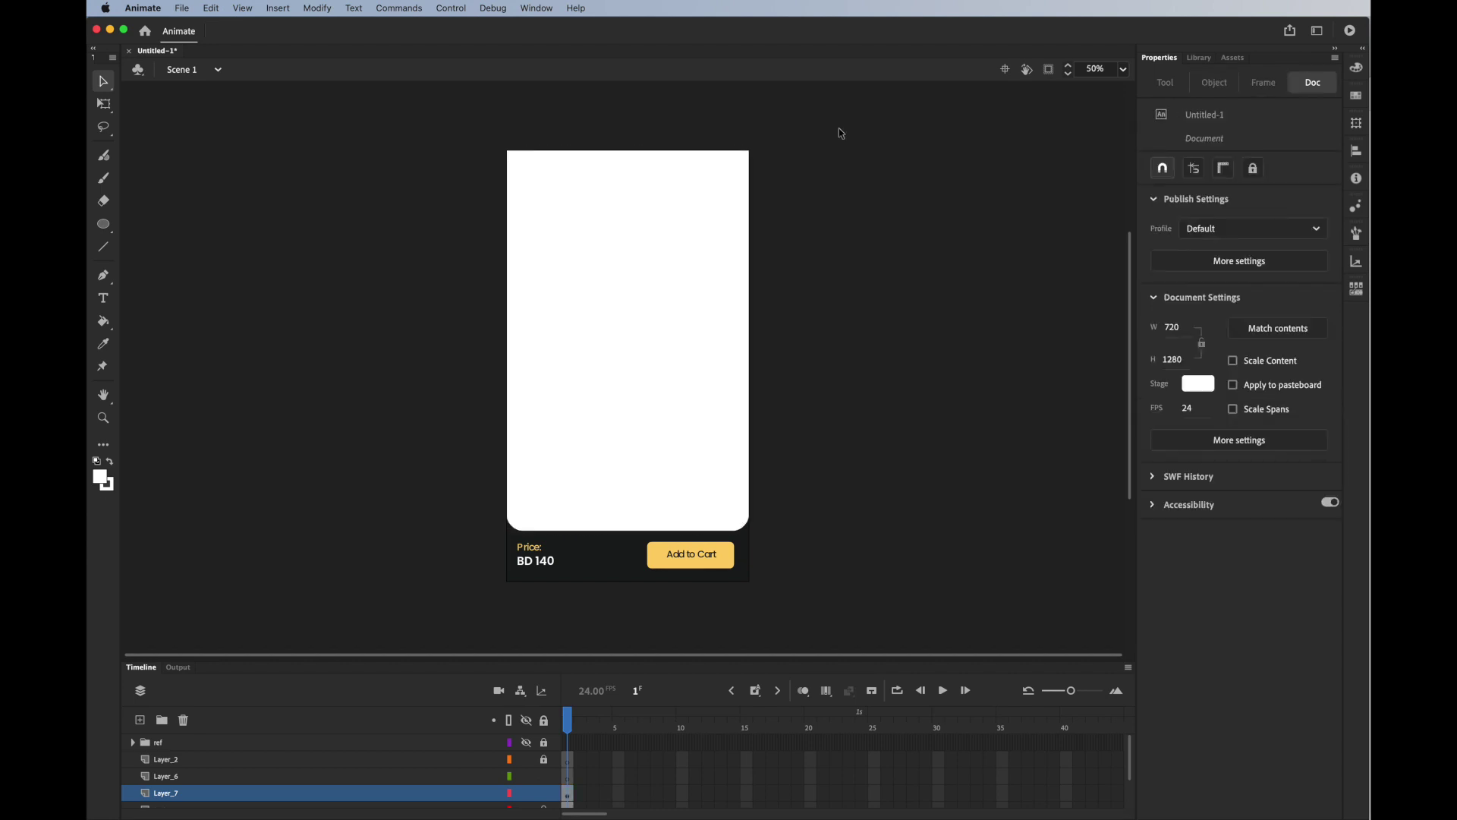
drag(840, 131, 438, 447)
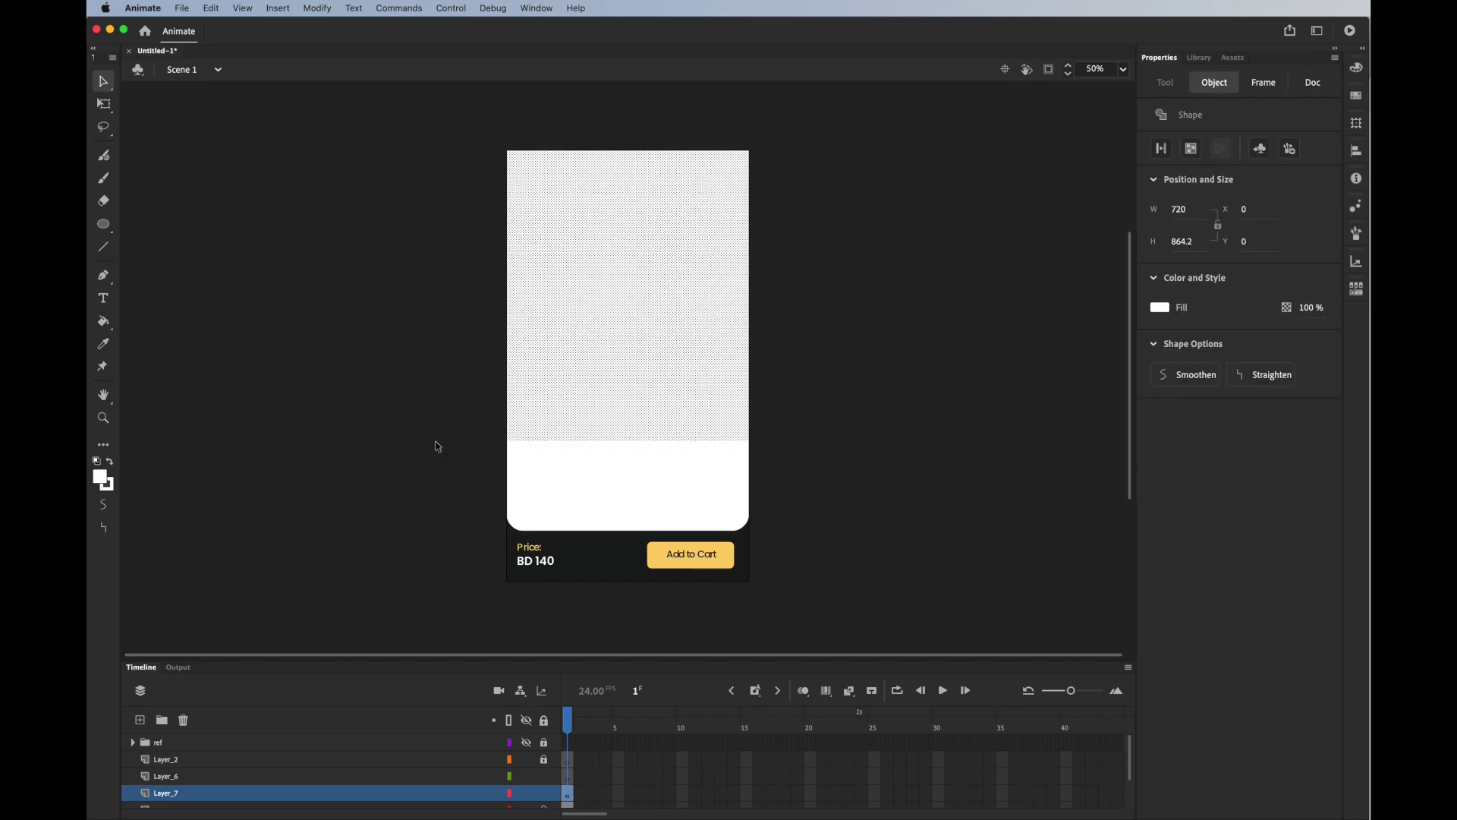
key(Delete)
Step: Give the white strip a linear gradient fill with a white left stop
click(541, 483)
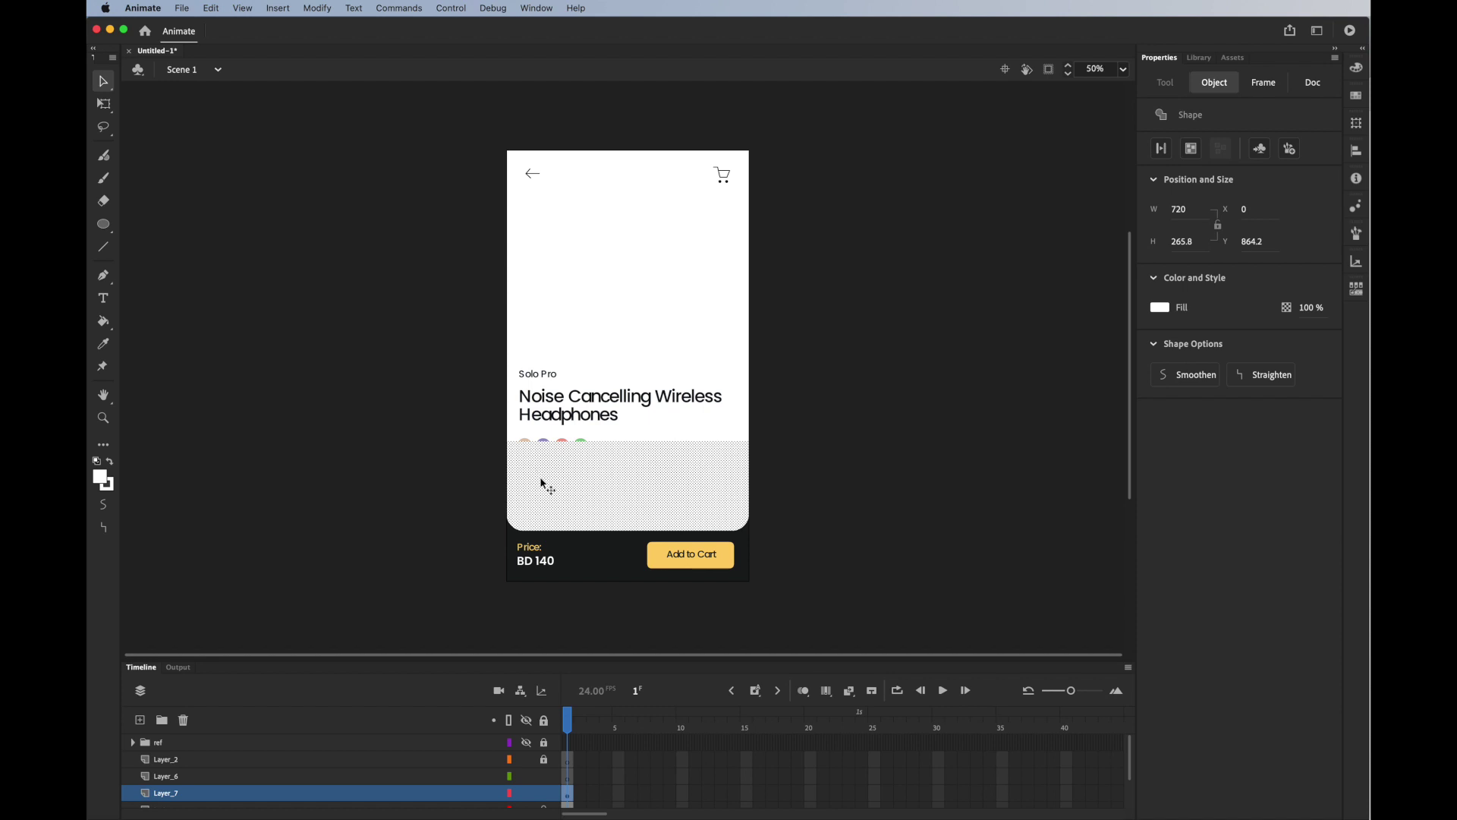
click(1356, 68)
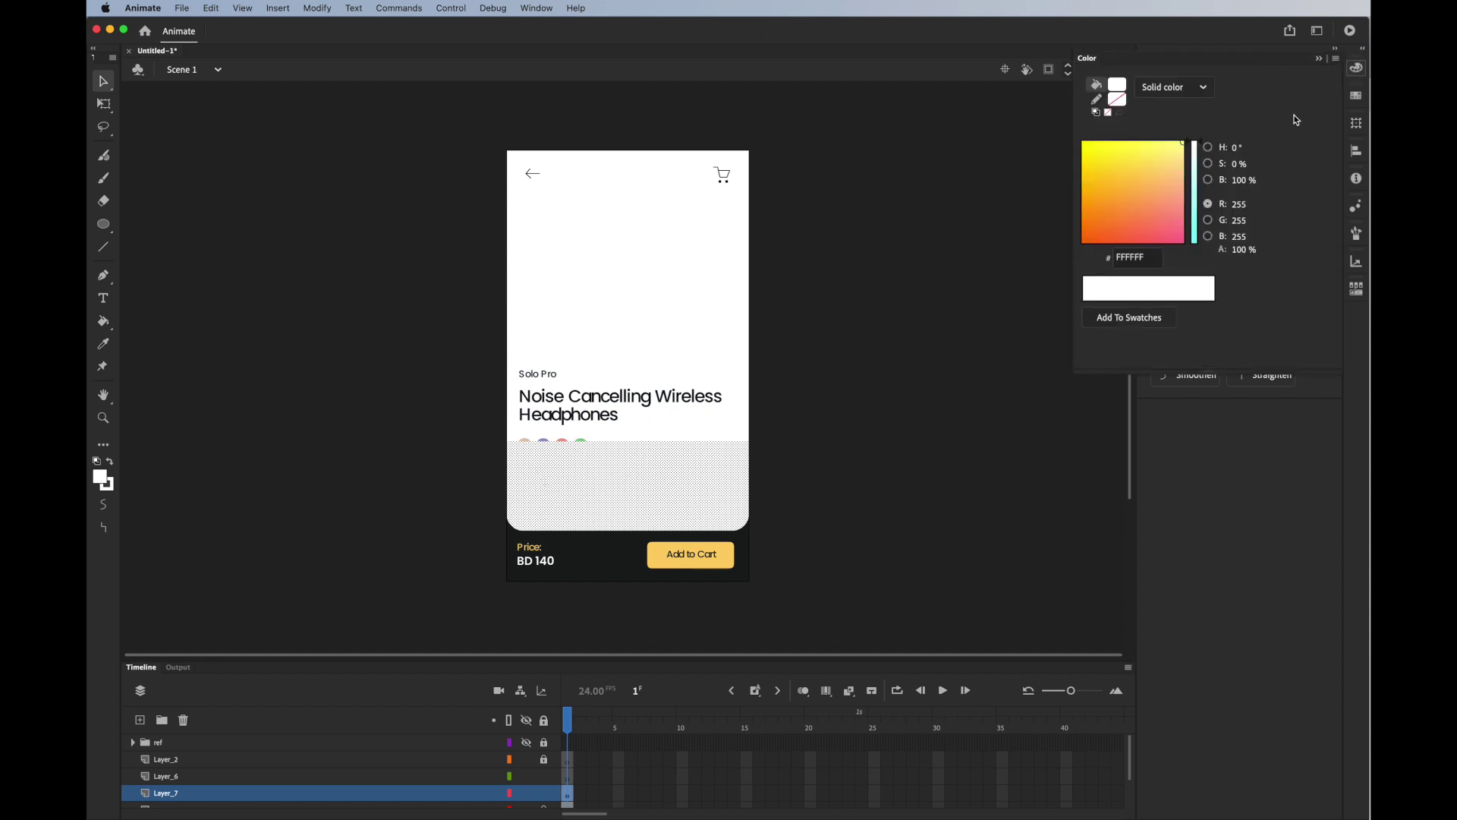
click(1175, 86)
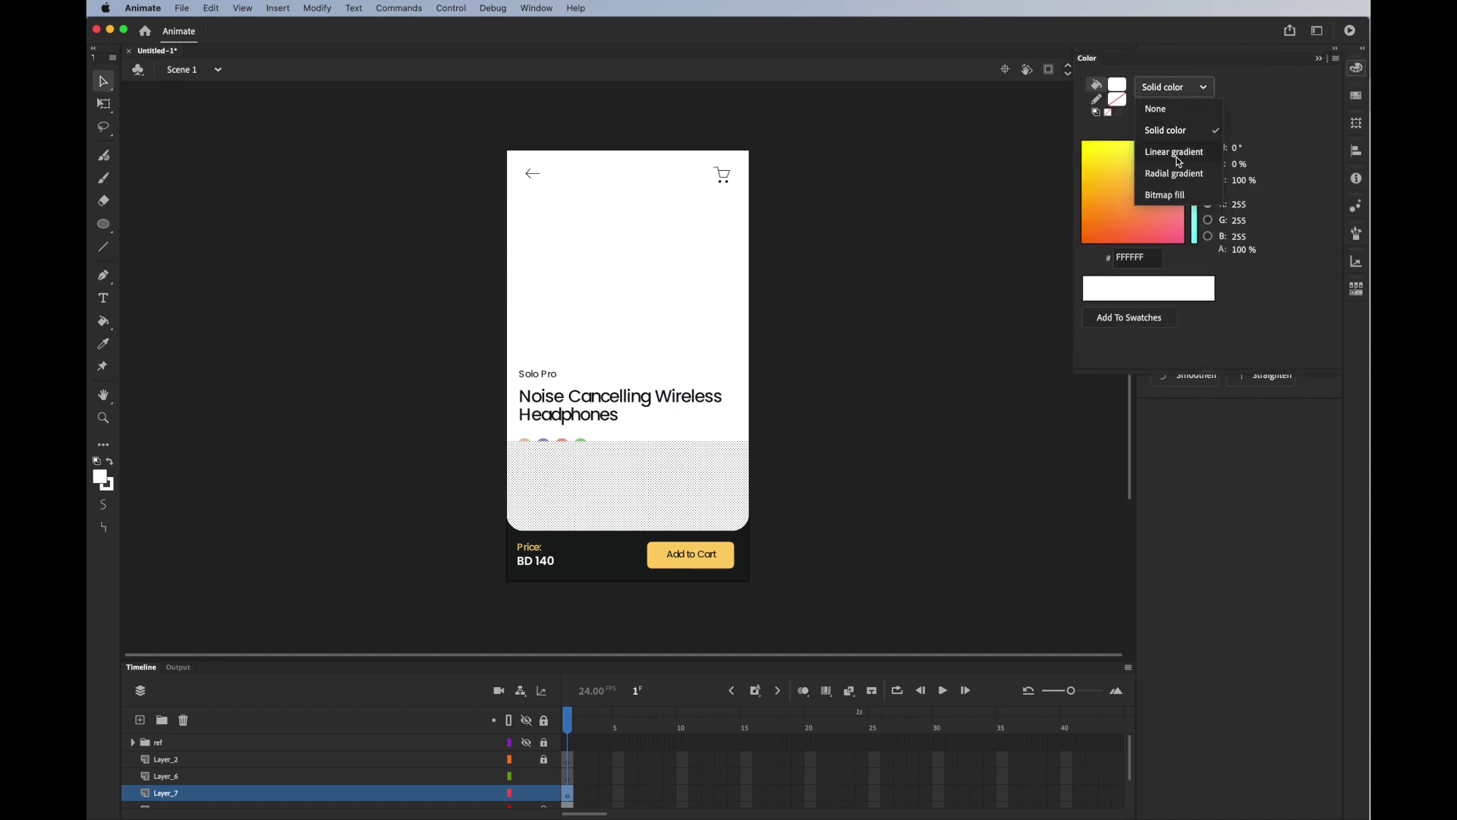
click(1179, 157)
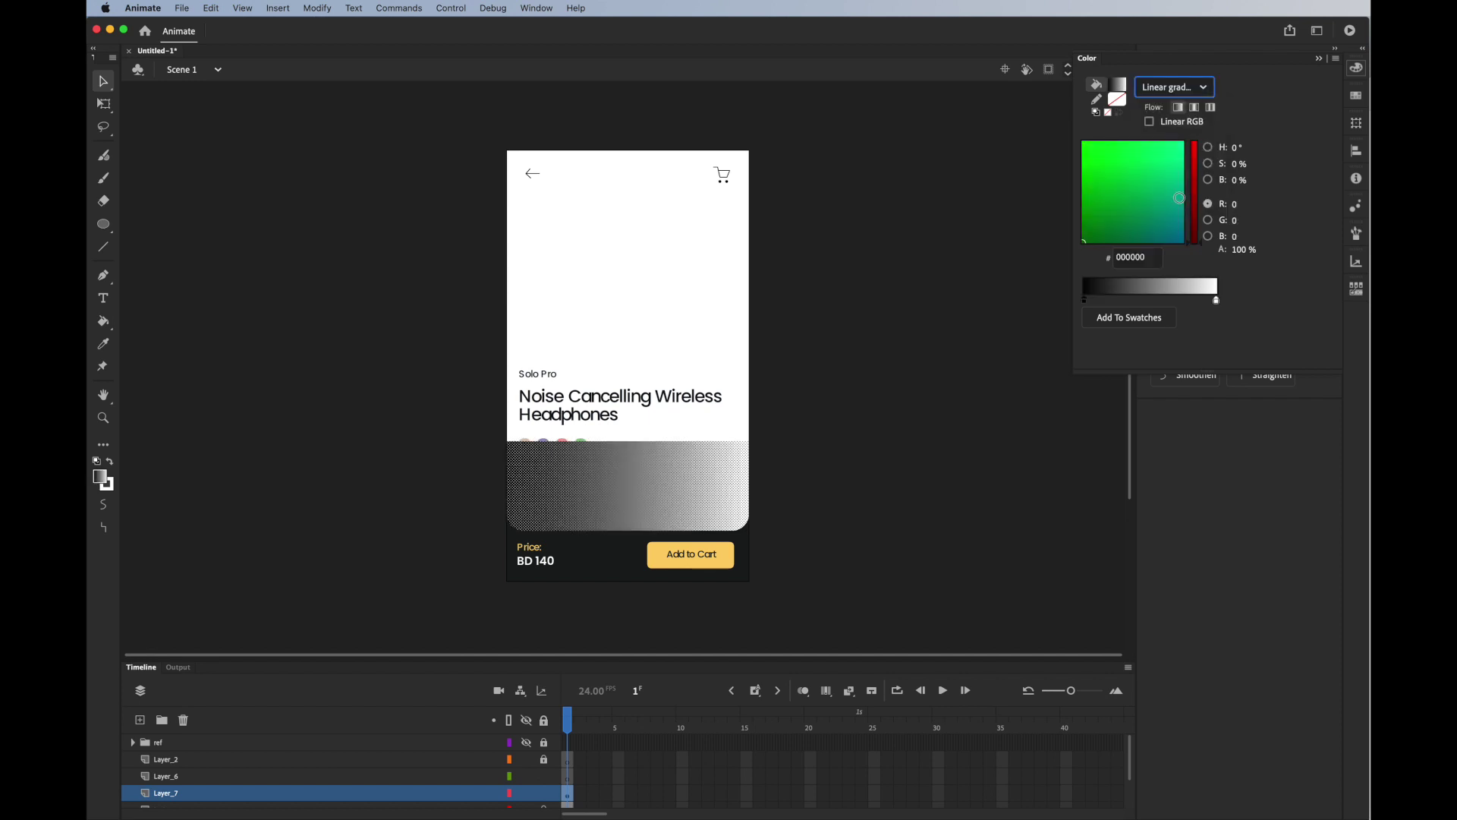
click(1086, 304)
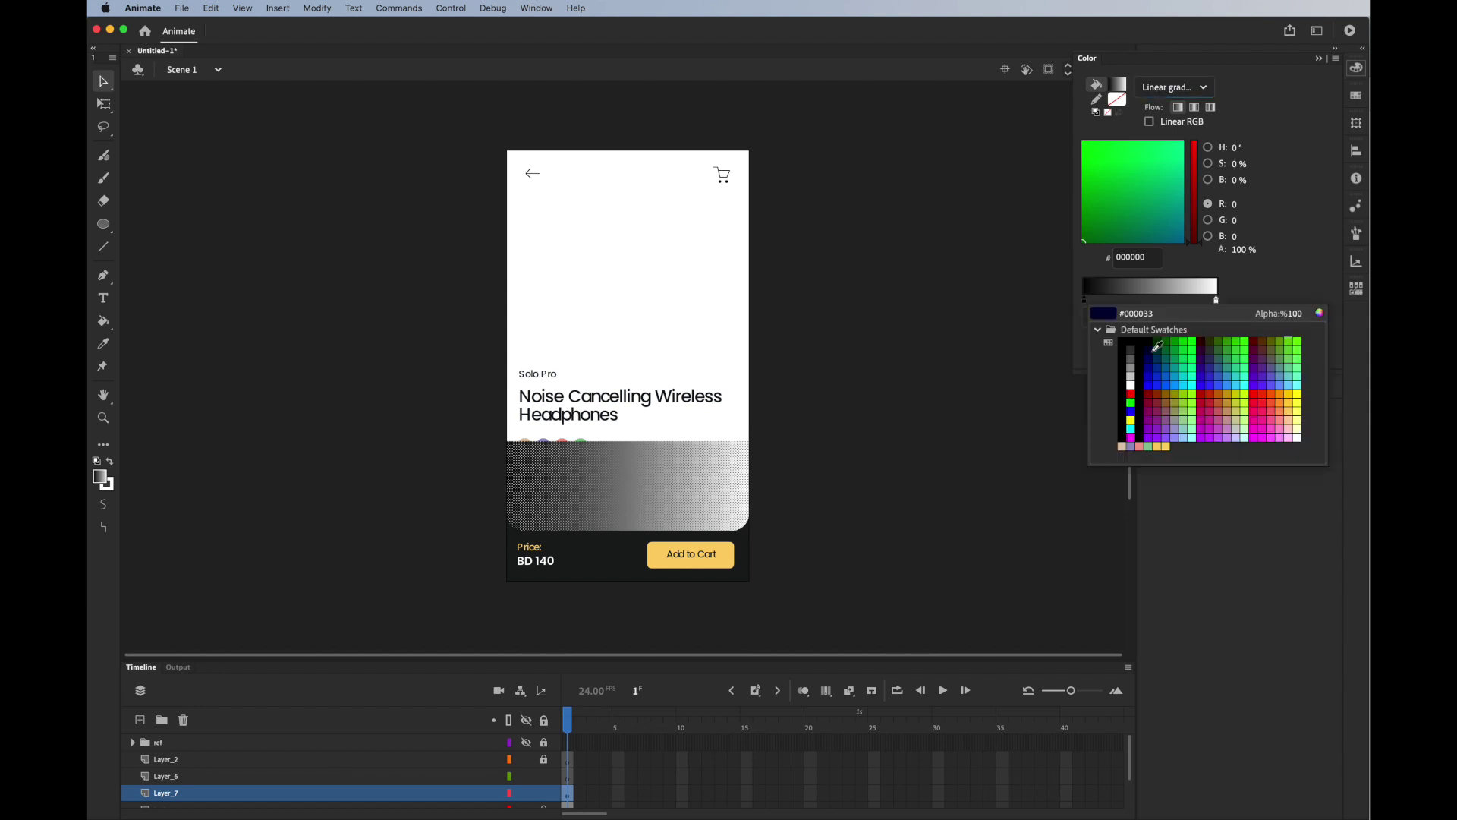
click(1133, 390)
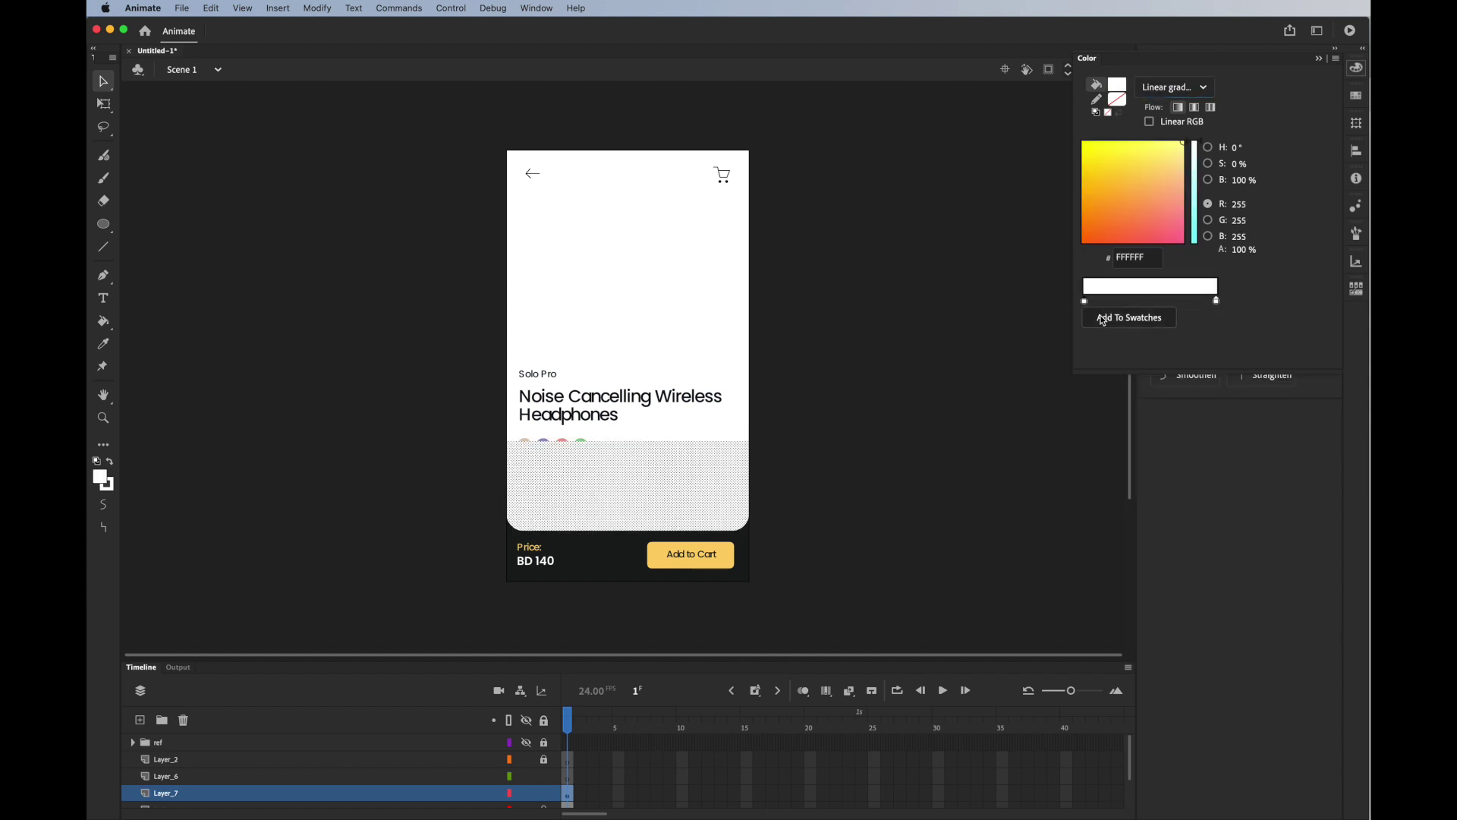
Step: Set the gradient's left stop Alpha to 0% and right stop Alpha to 30%
click(1241, 251)
text(0)
click(1218, 303)
click(1241, 252)
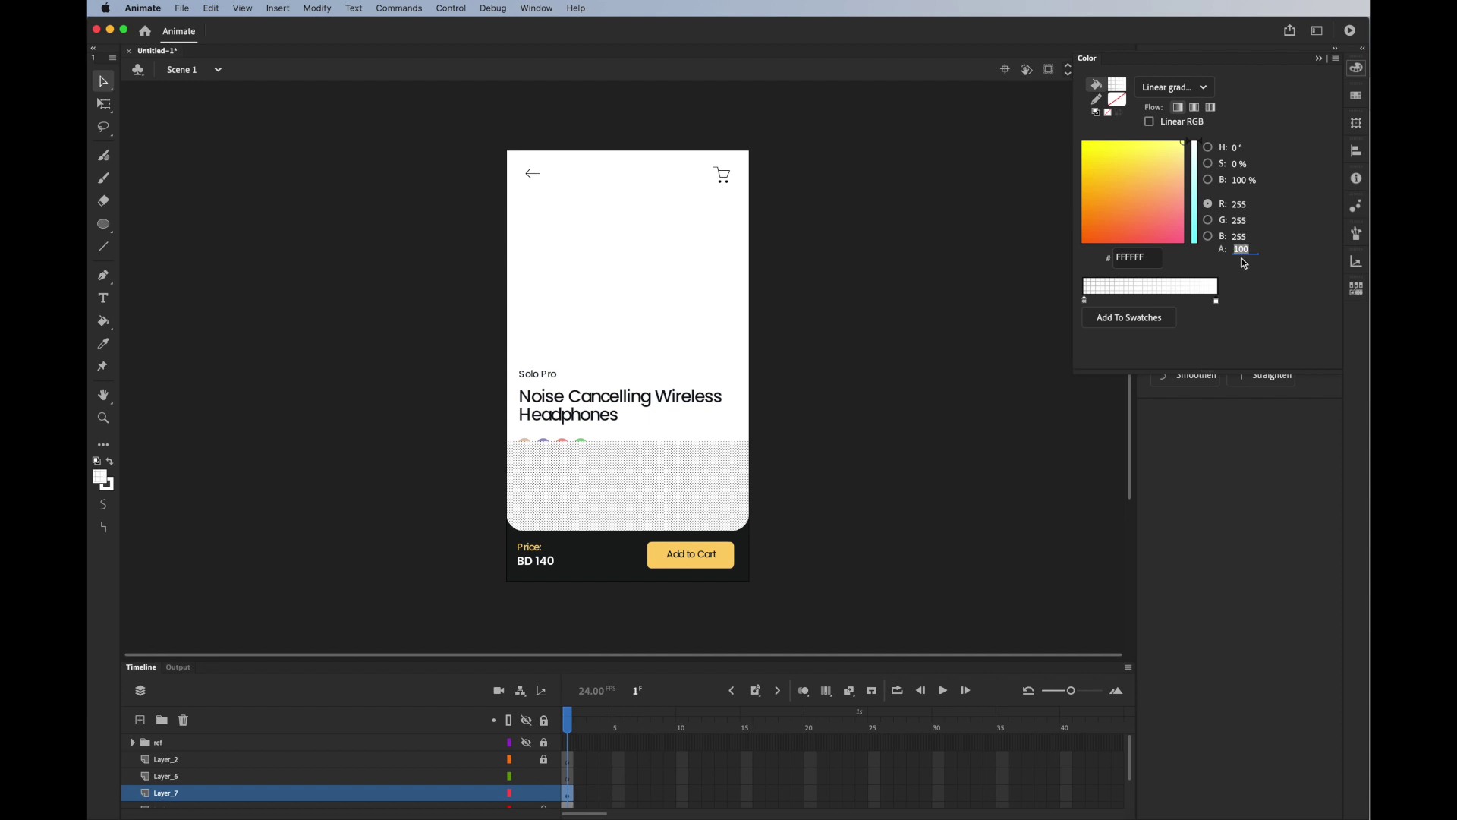
text(30)
key(Return)
click(813, 493)
click(706, 498)
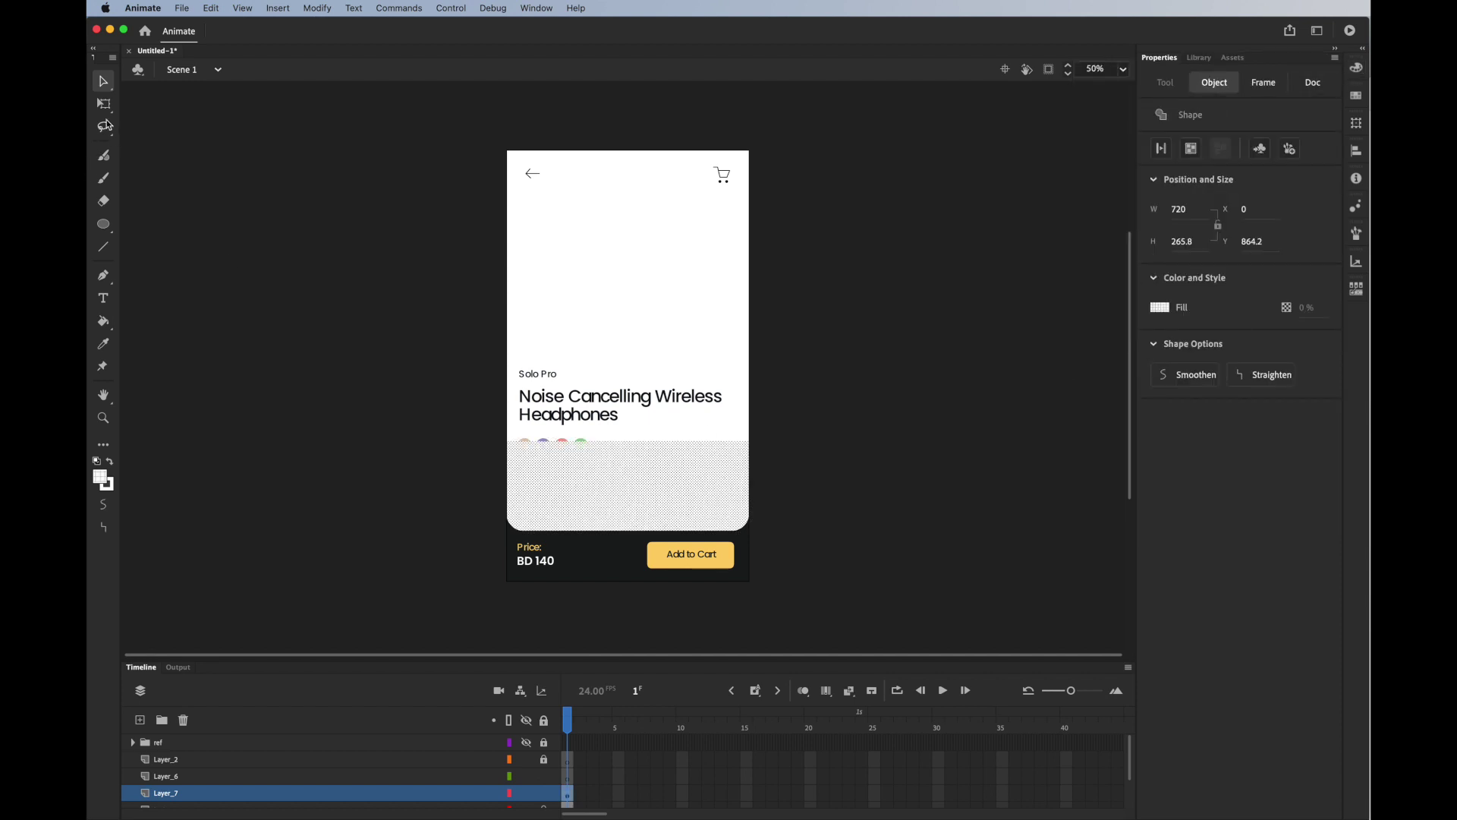
click(103, 104)
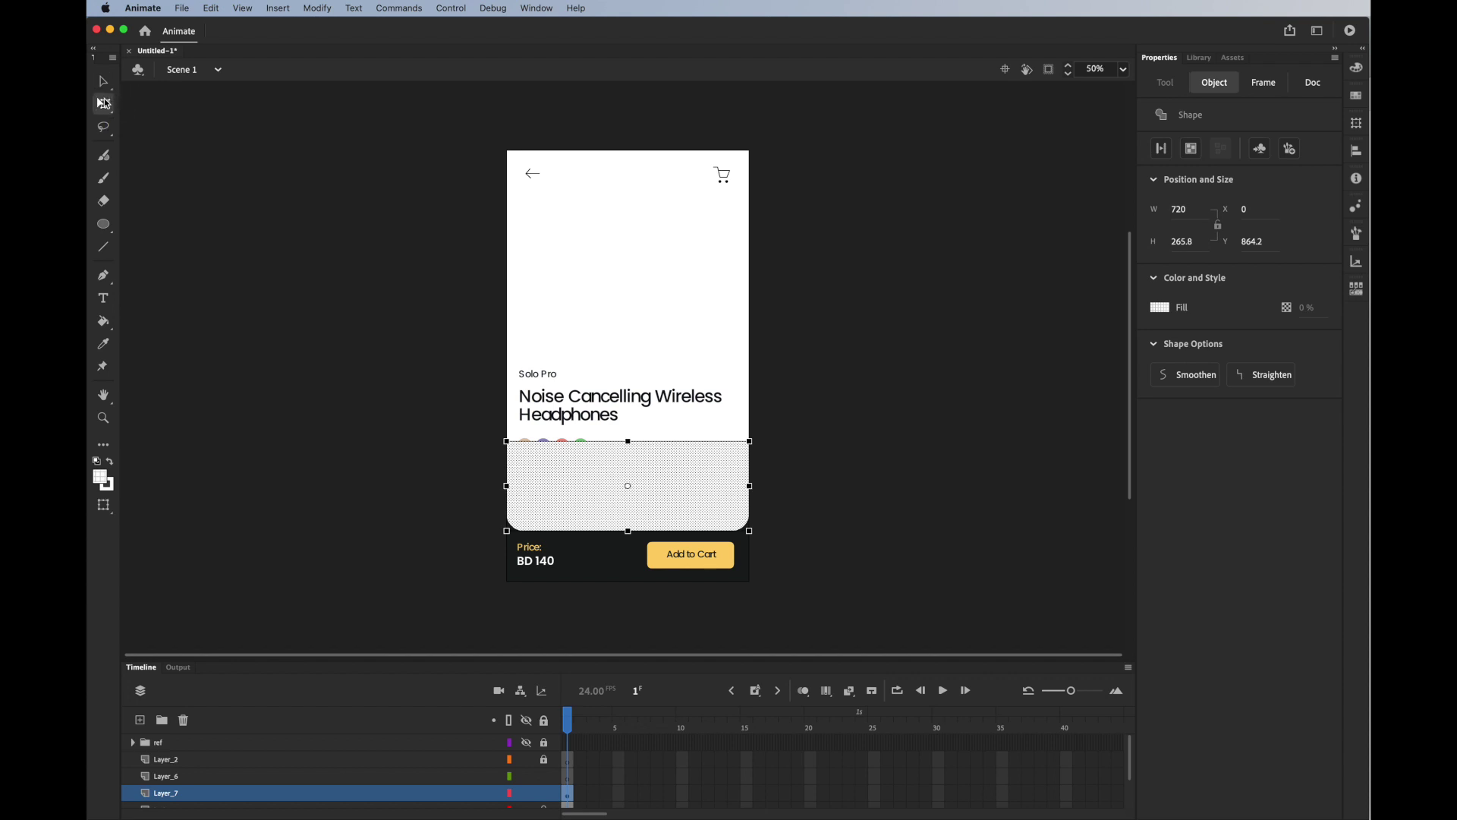
Step: Rotate the gradient to fade downward over the bullets and raise its Alpha to 80%
click(103, 104)
click(182, 123)
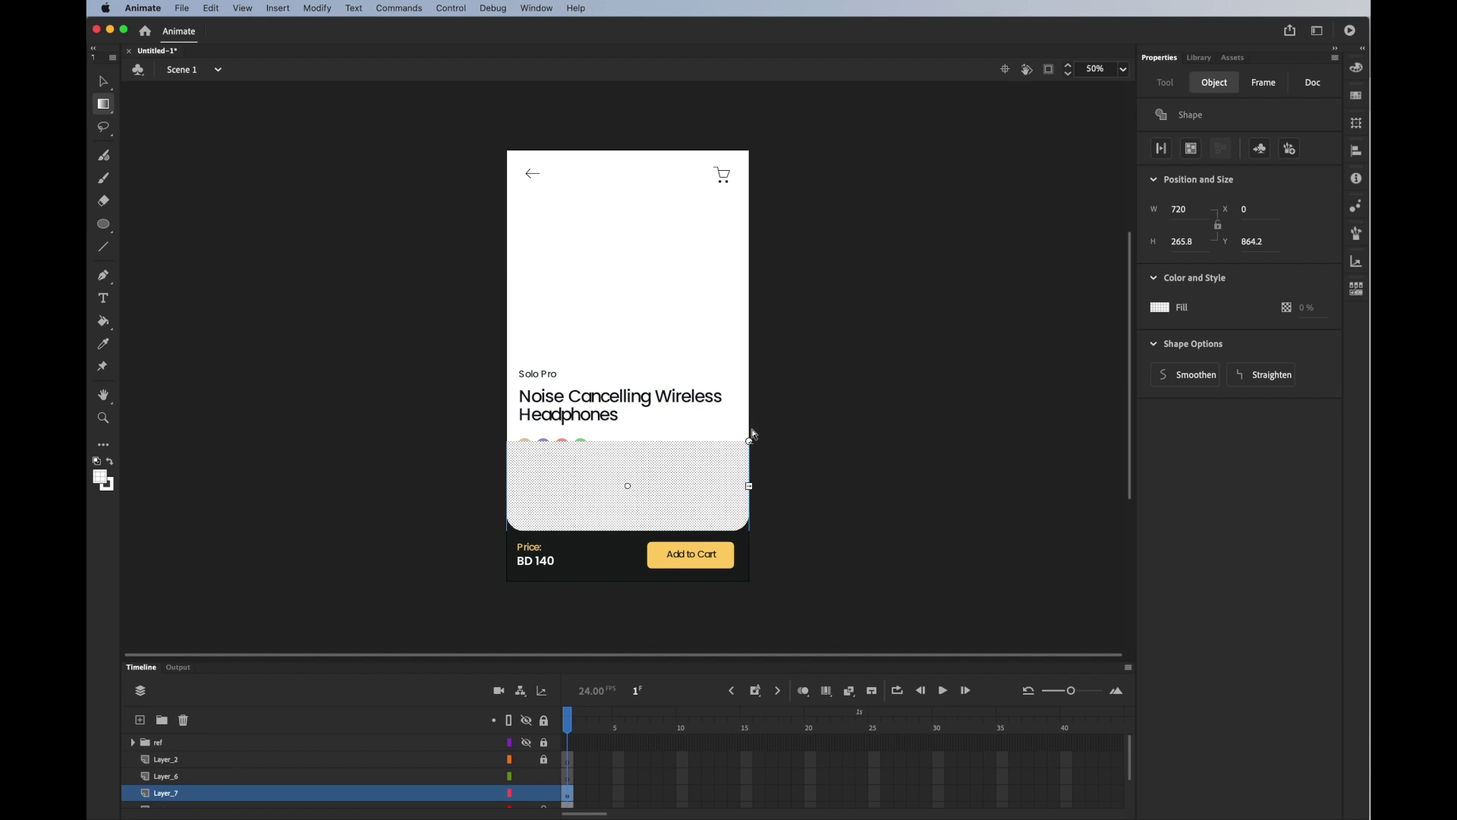
drag(750, 441, 627, 529)
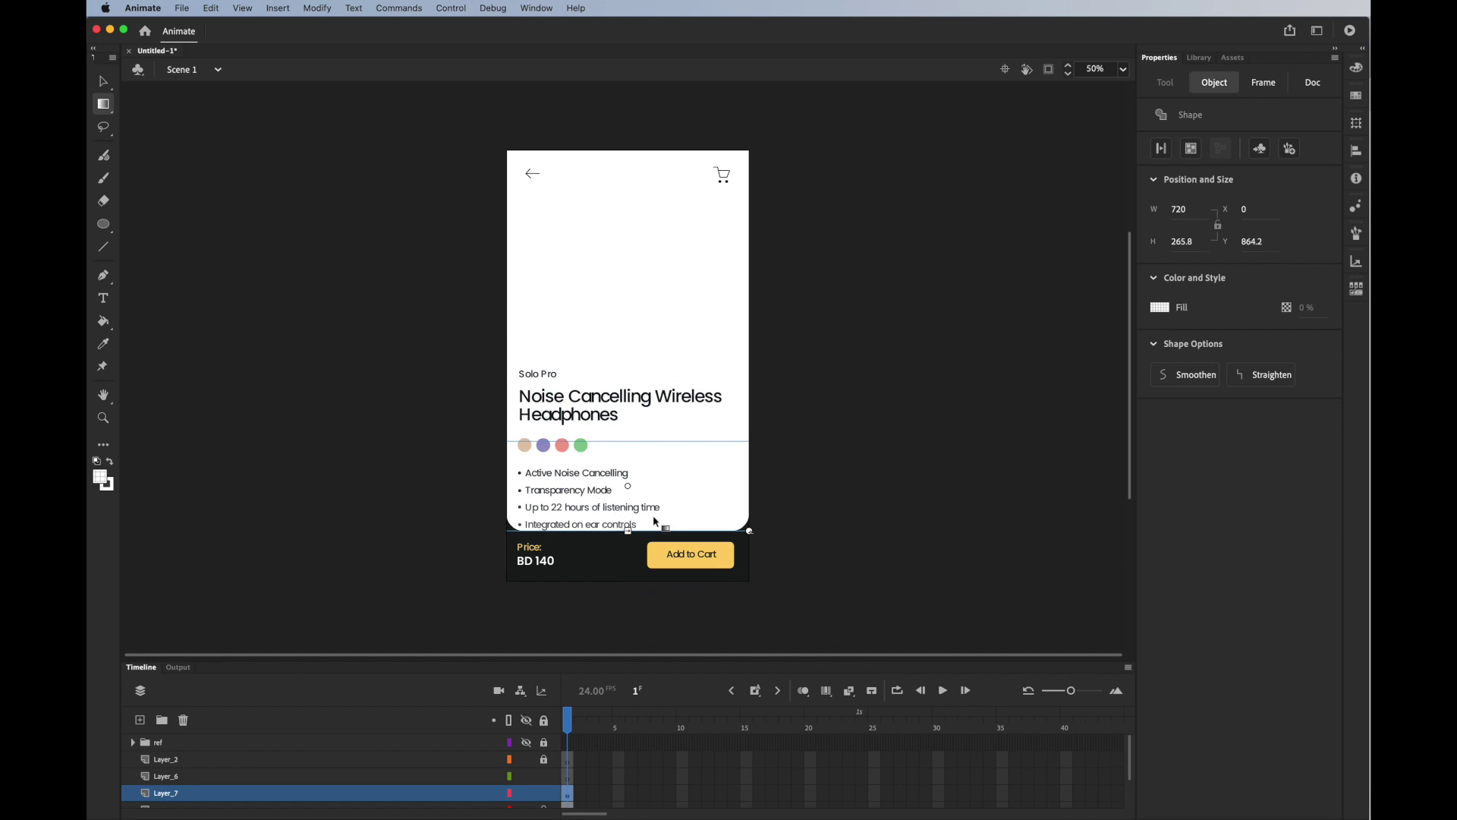
click(1356, 70)
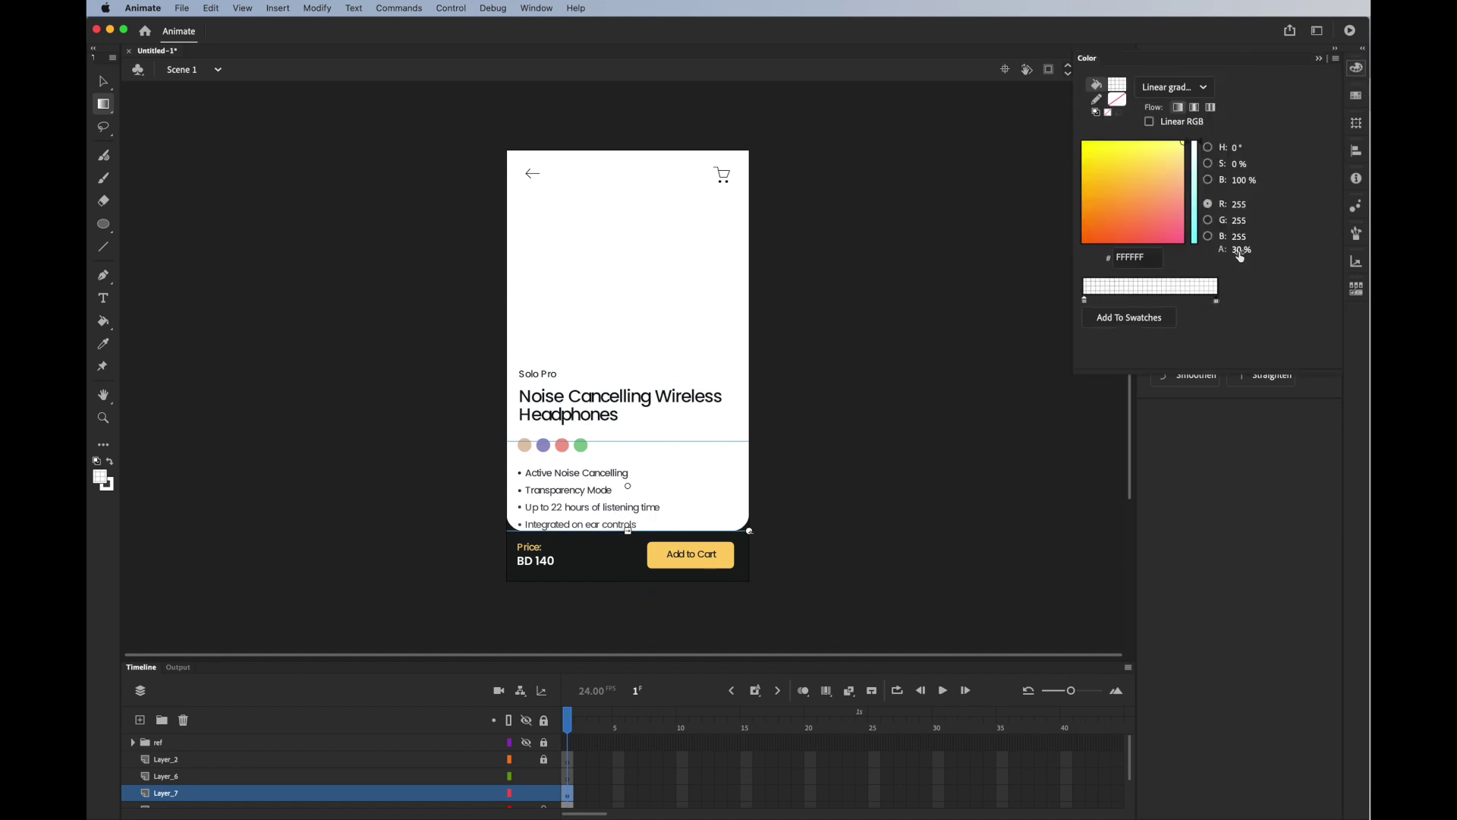
drag(1239, 250, 1272, 248)
click(891, 410)
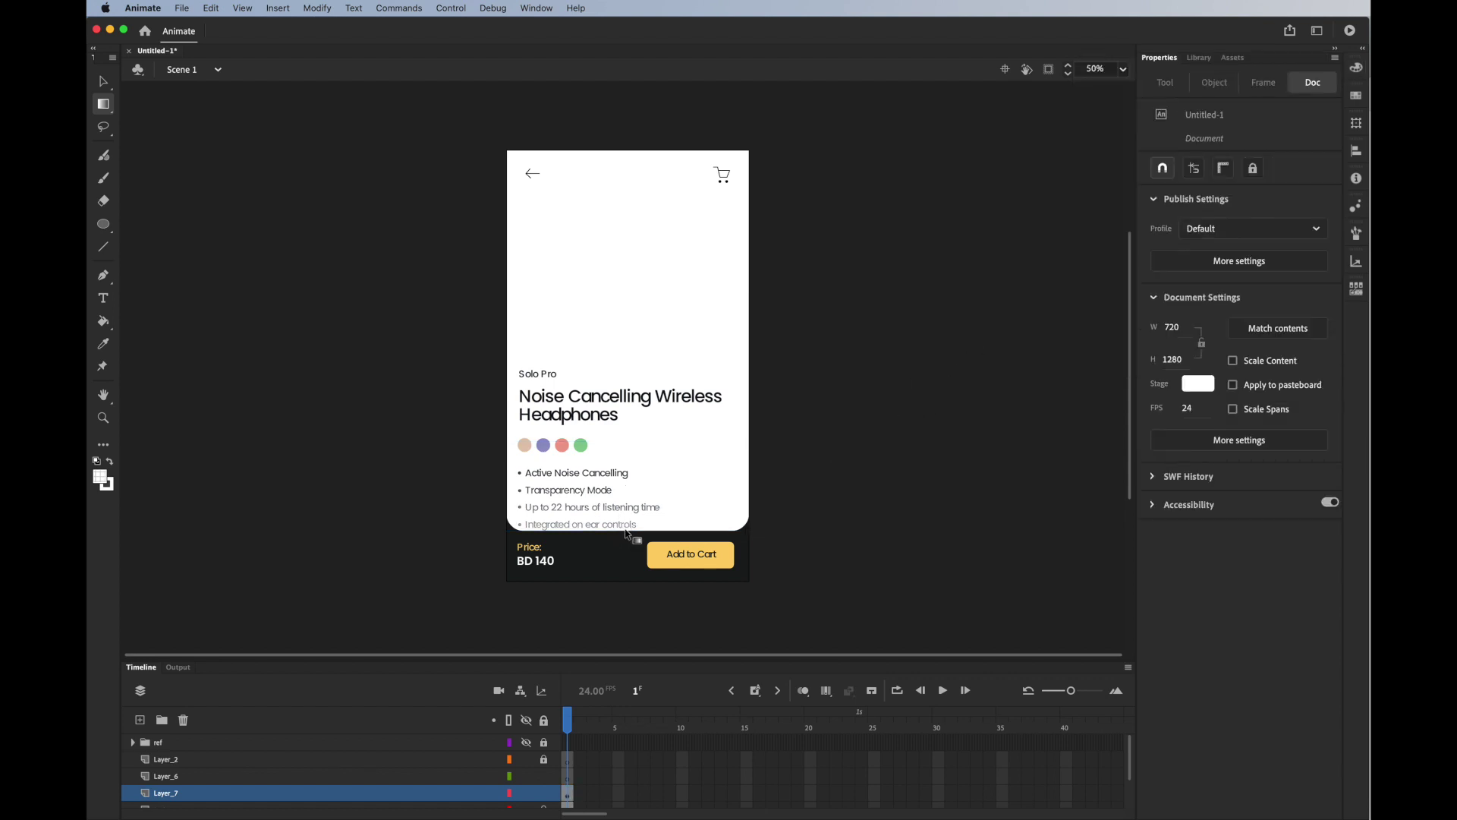
Step: Move the gradient up into a narrower band and show the ref layer again
click(626, 534)
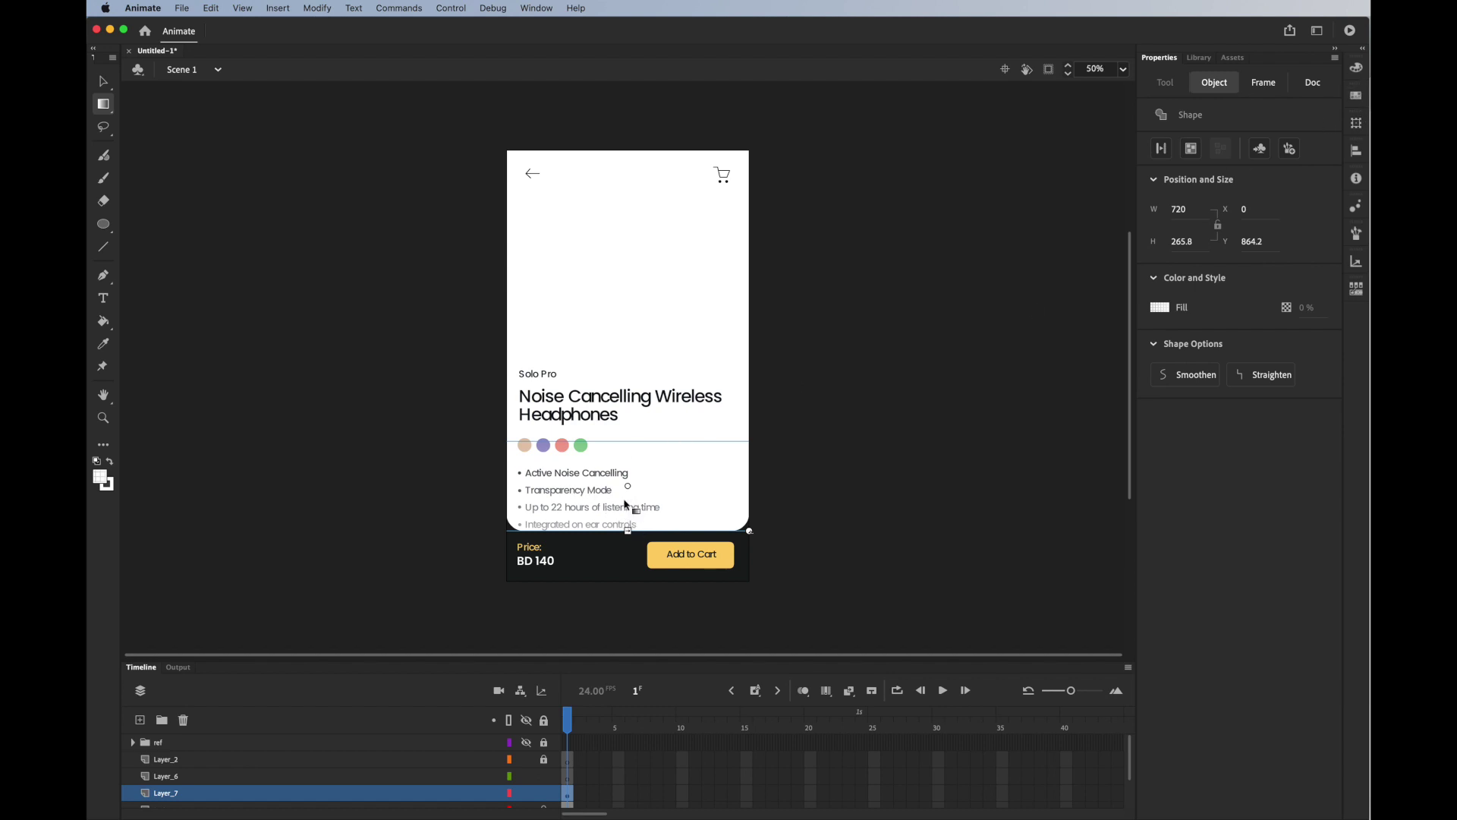
mouse_move(627, 486)
mouse_down()
mouse_move(629, 448)
mouse_move(628, 467)
mouse_up()
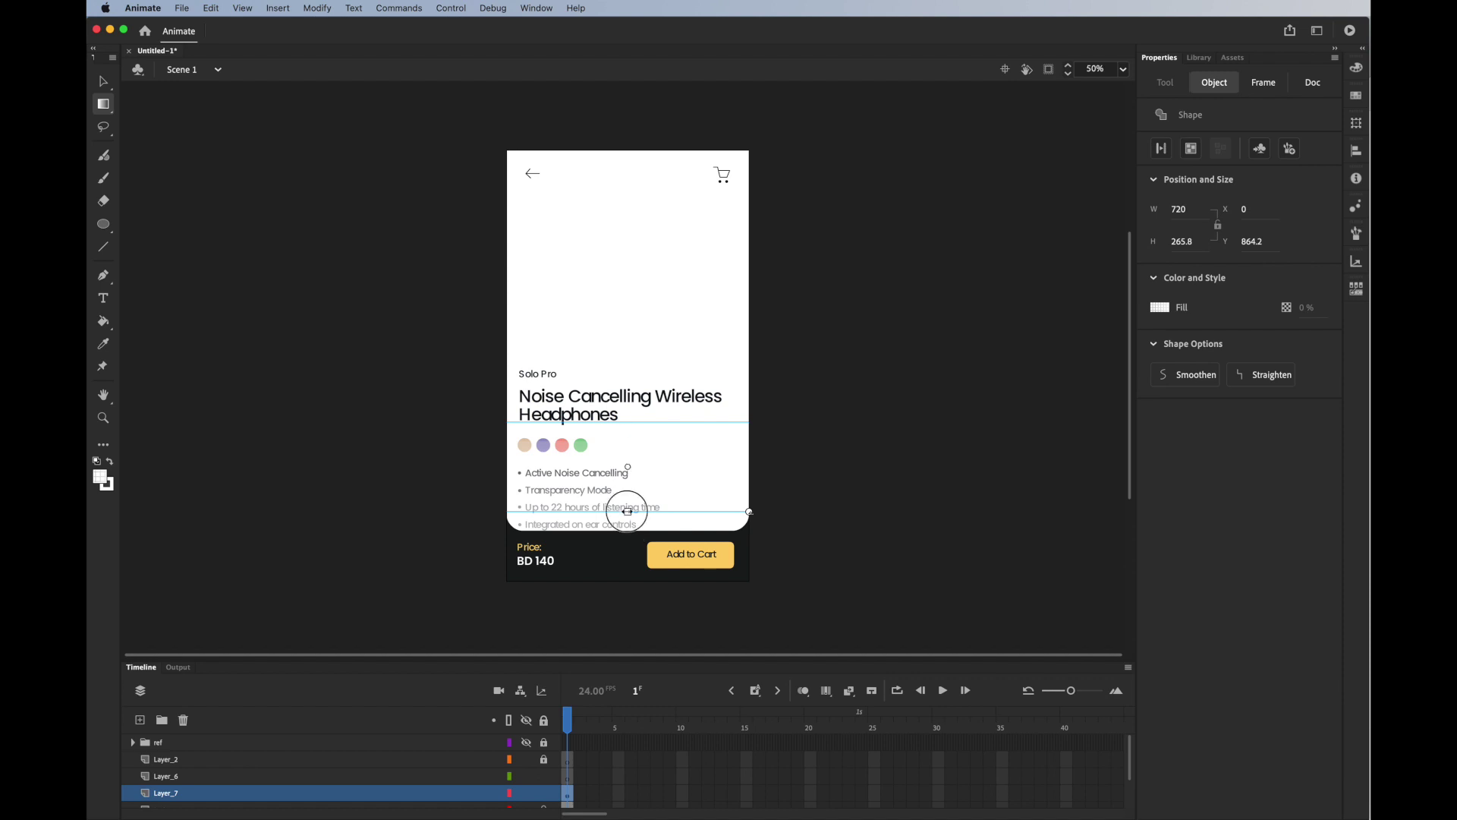
drag(627, 510, 628, 501)
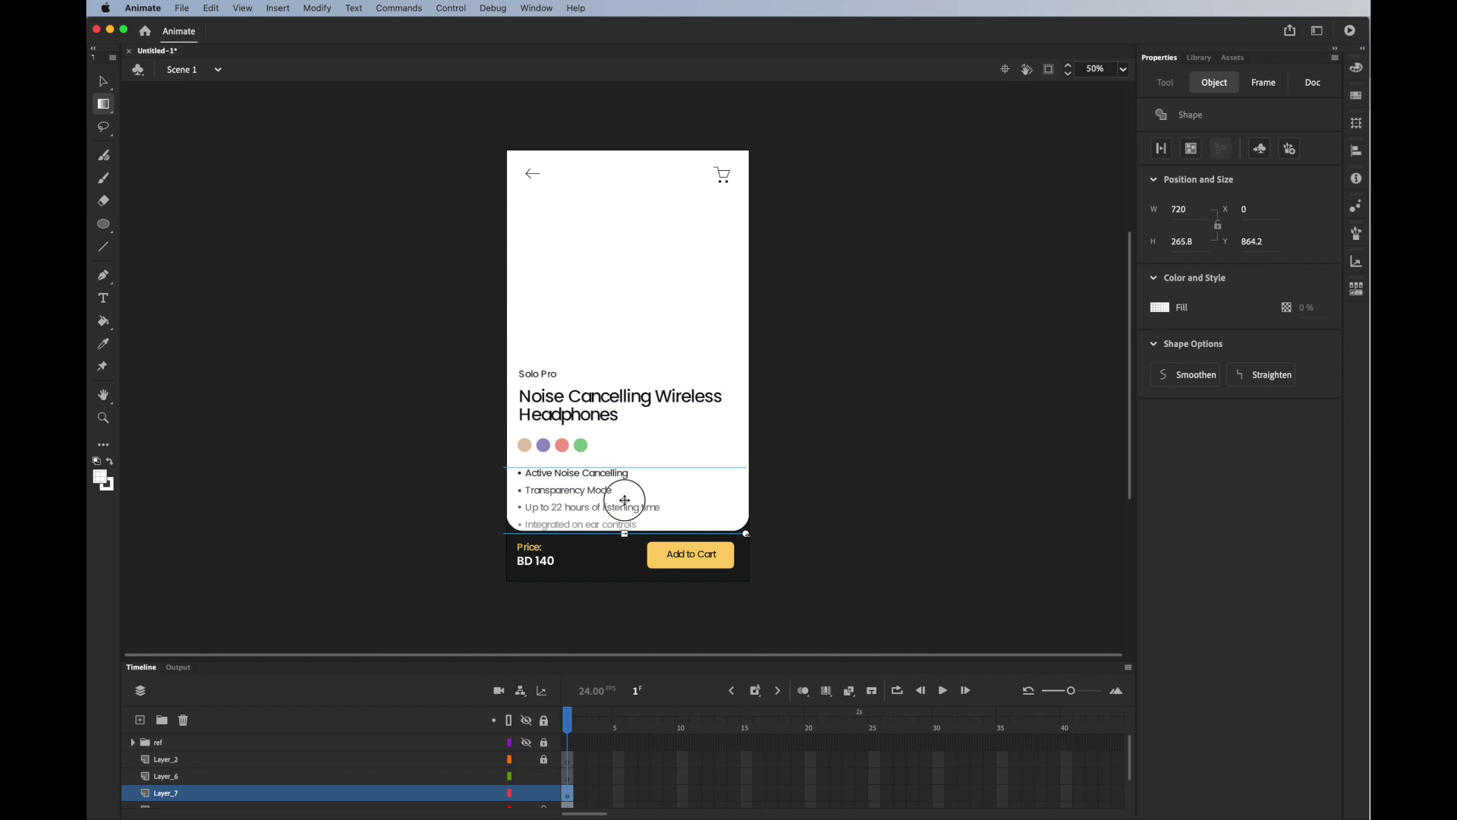
click(522, 741)
click(525, 740)
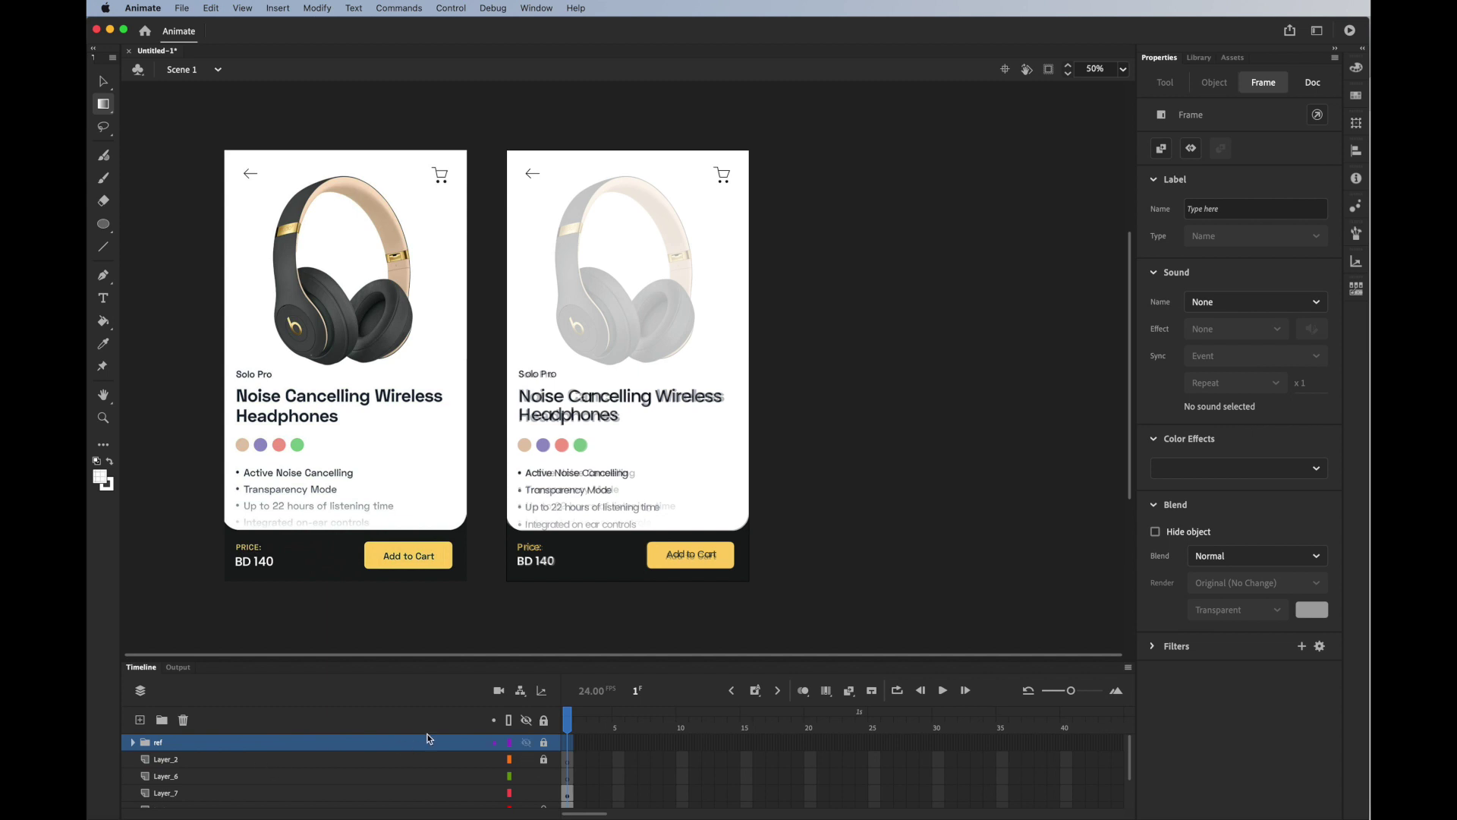
Step: Fine-tune the gradient band's width and vertical position over the feature lines
click(634, 512)
drag(627, 533, 628, 524)
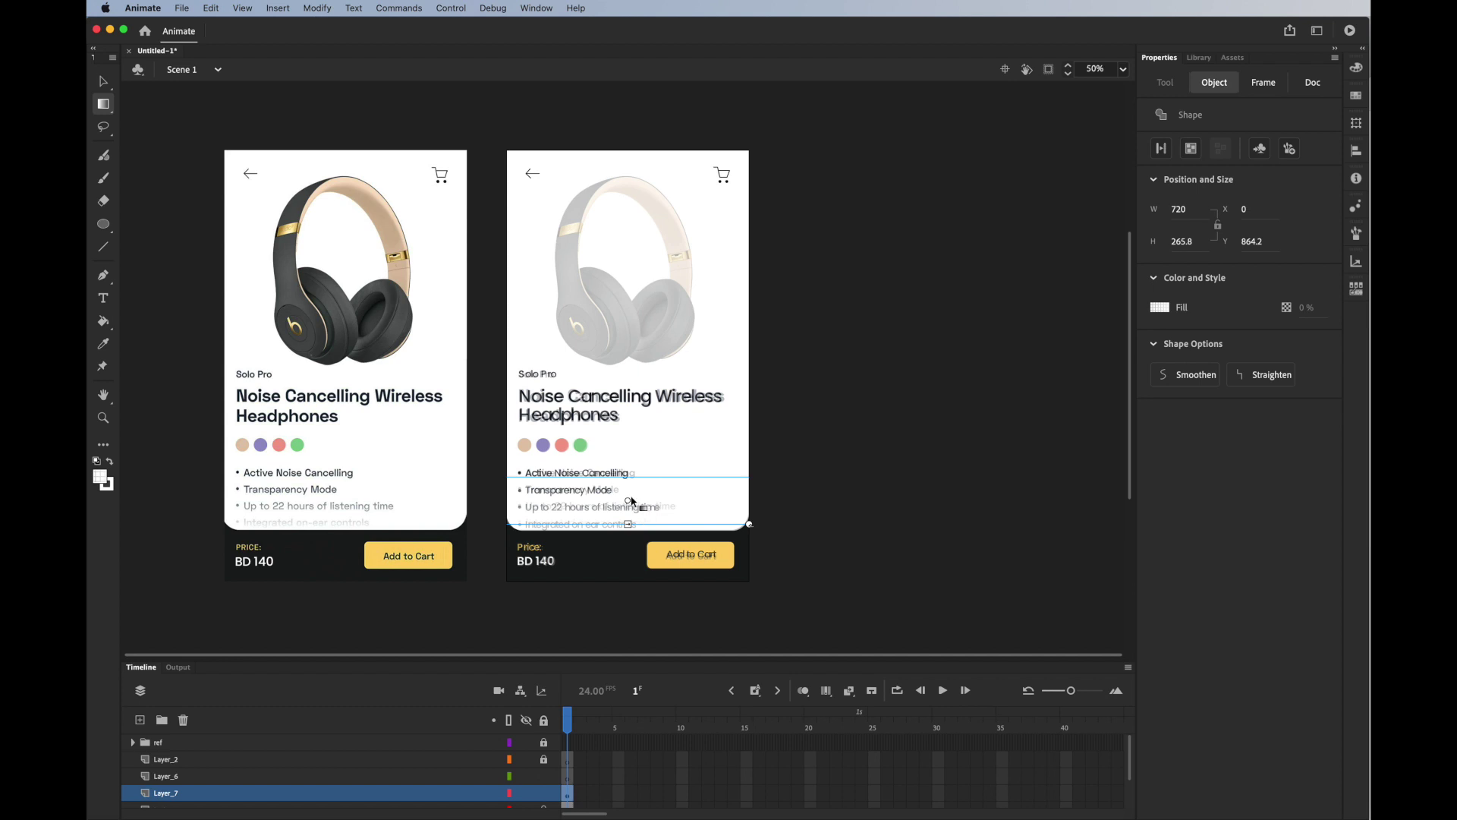
drag(629, 498, 628, 496)
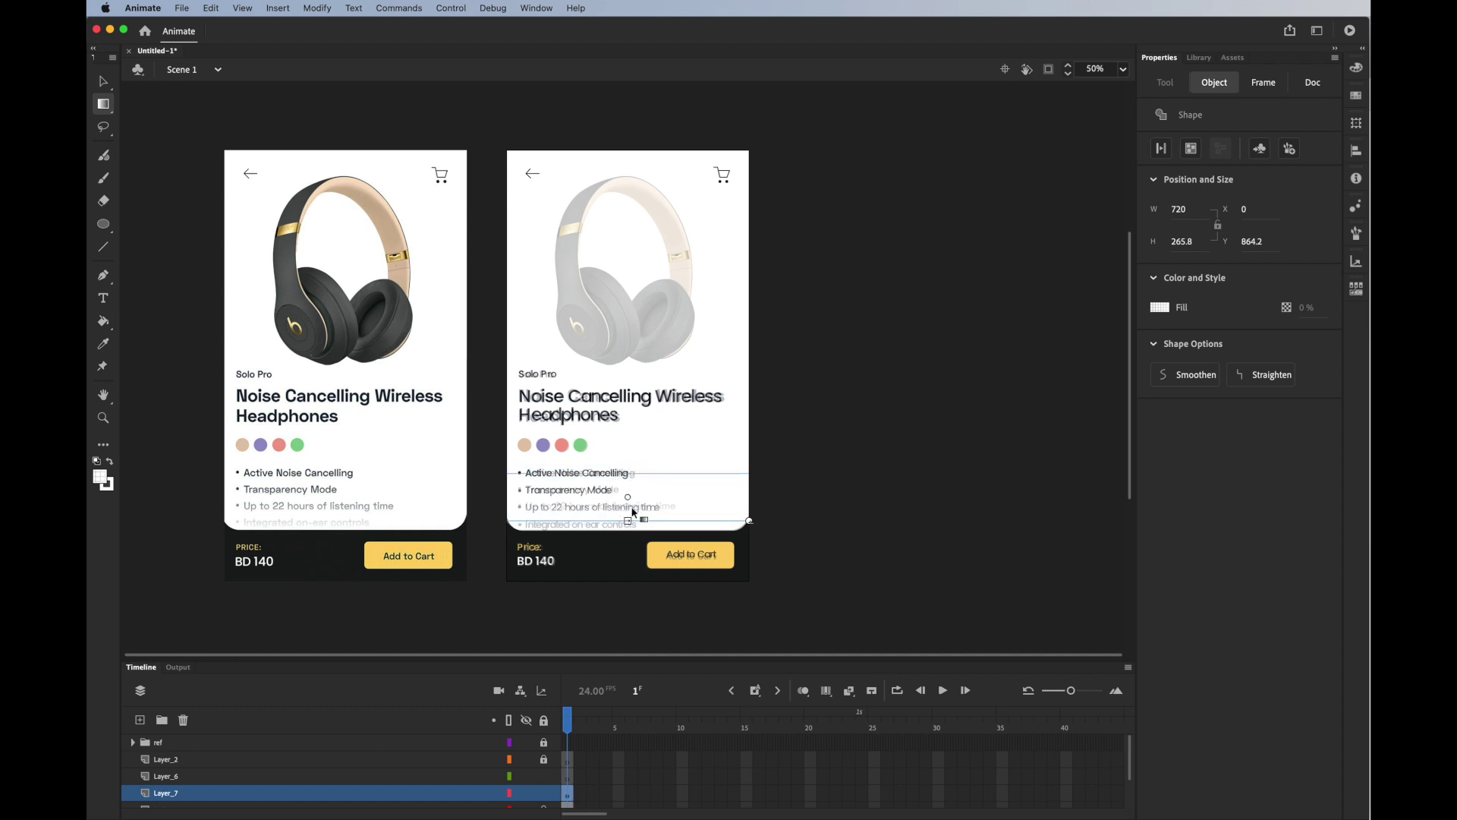
click(1357, 69)
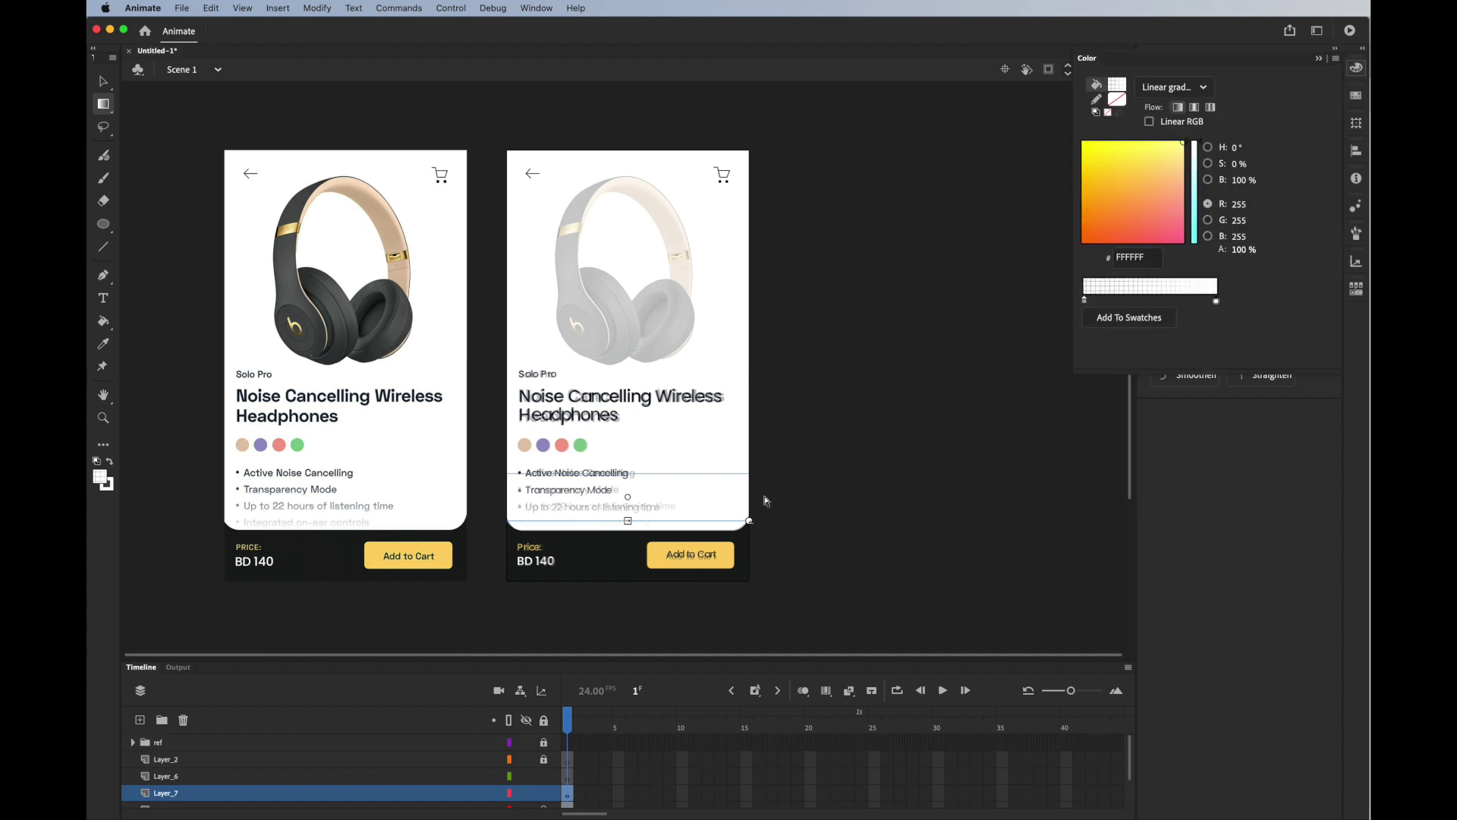
drag(628, 496, 627, 506)
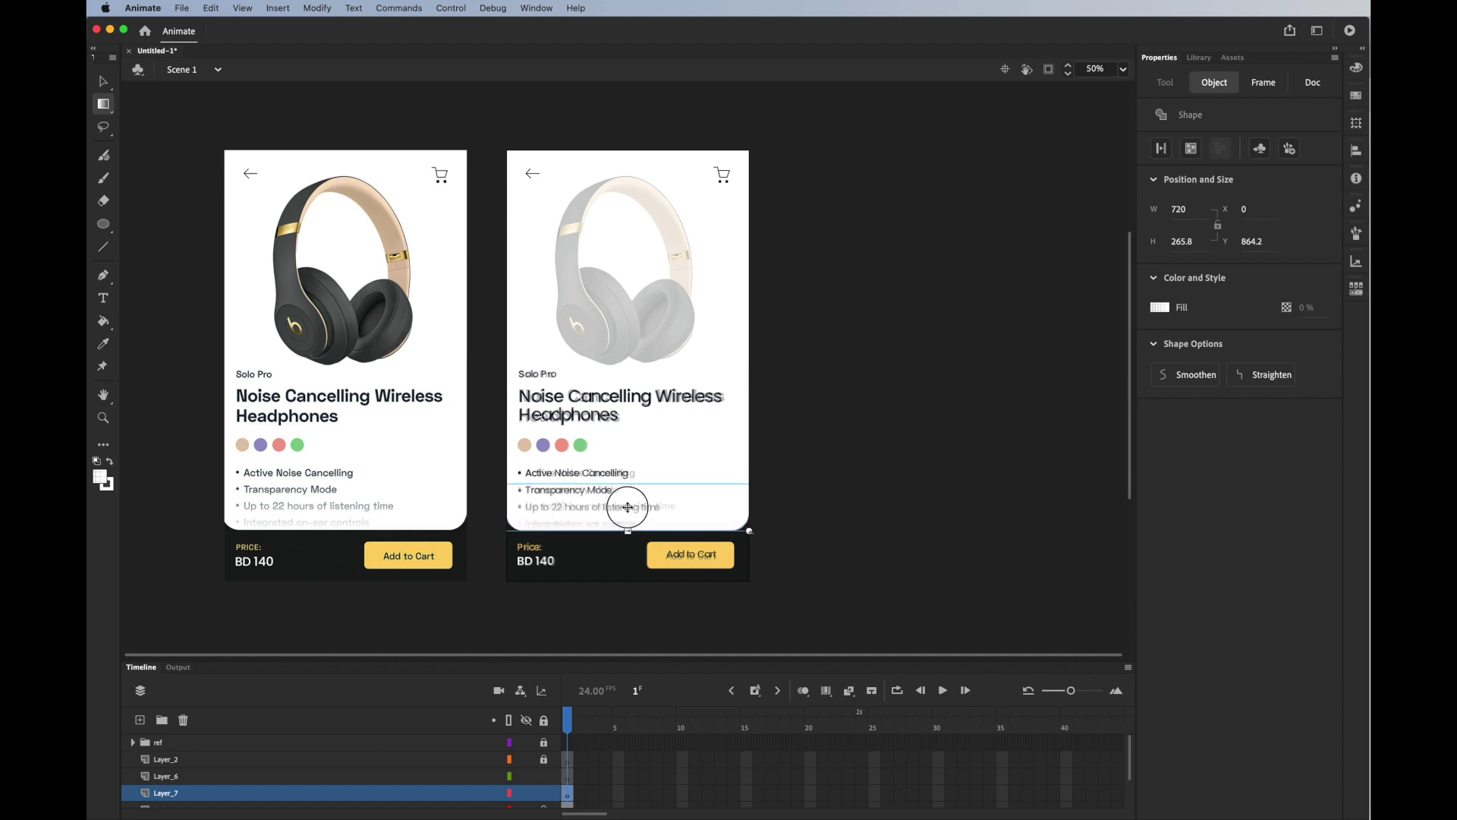
click(839, 528)
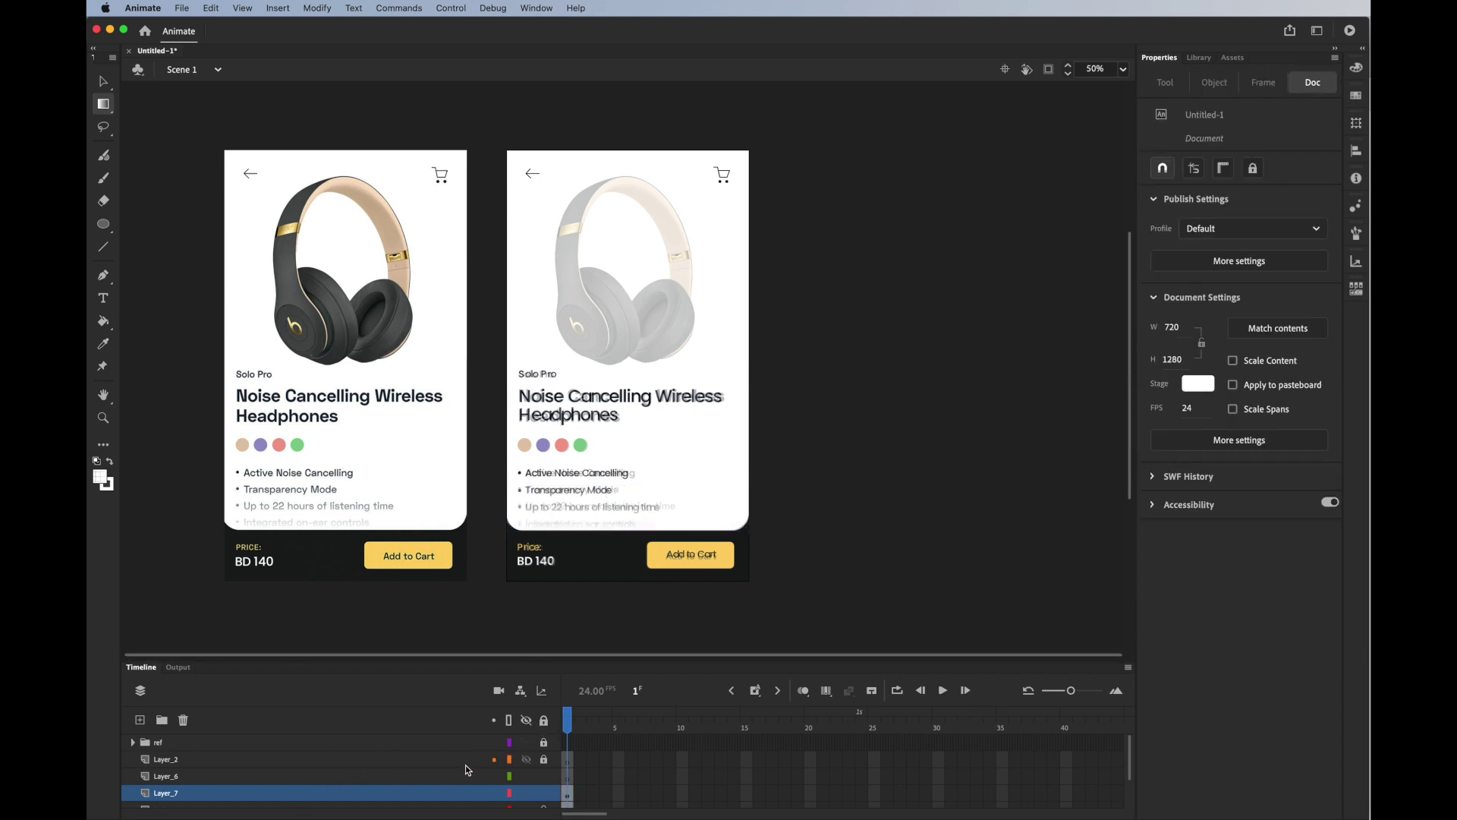
Step: Toggle the ref layer off and on to compare, leaving it visible
click(527, 743)
click(531, 742)
click(530, 745)
click(531, 745)
click(173, 761)
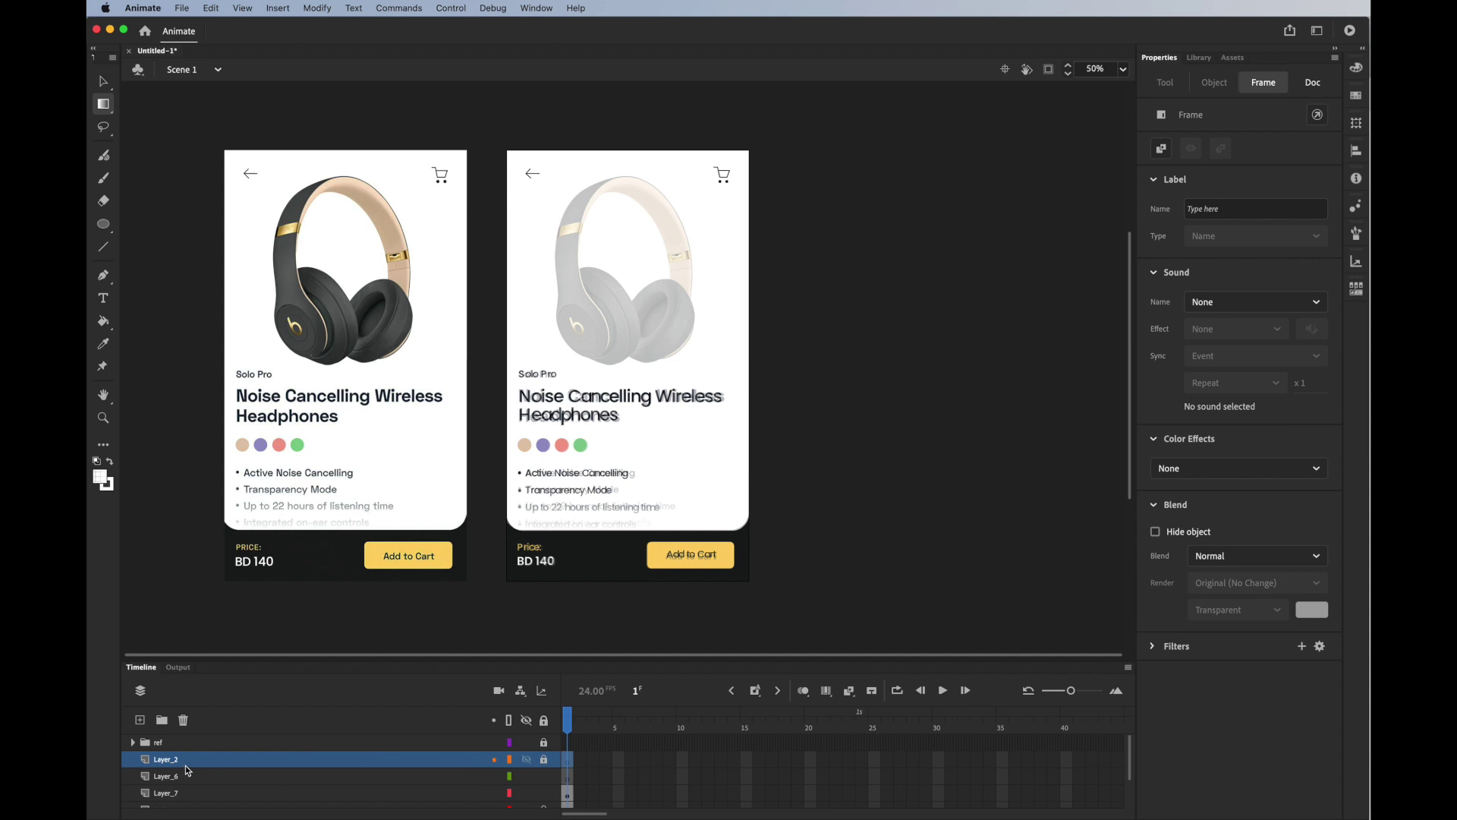
Step: Rename Layer_2 to 'Imag_beige' and drag Beats- beige.png from the Library onto the card
double_click(174, 761)
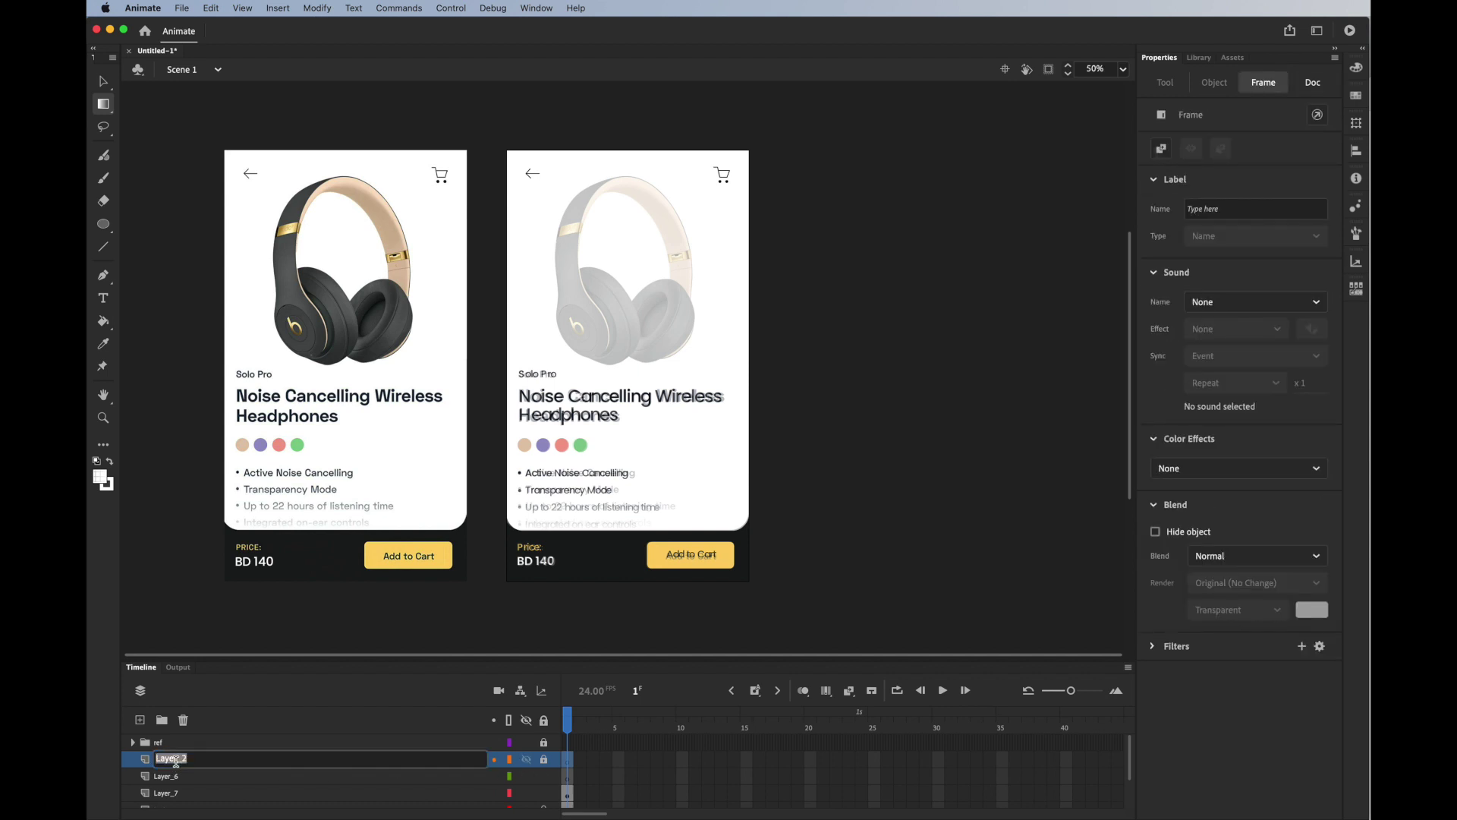
text(Imag_beige)
key(Return)
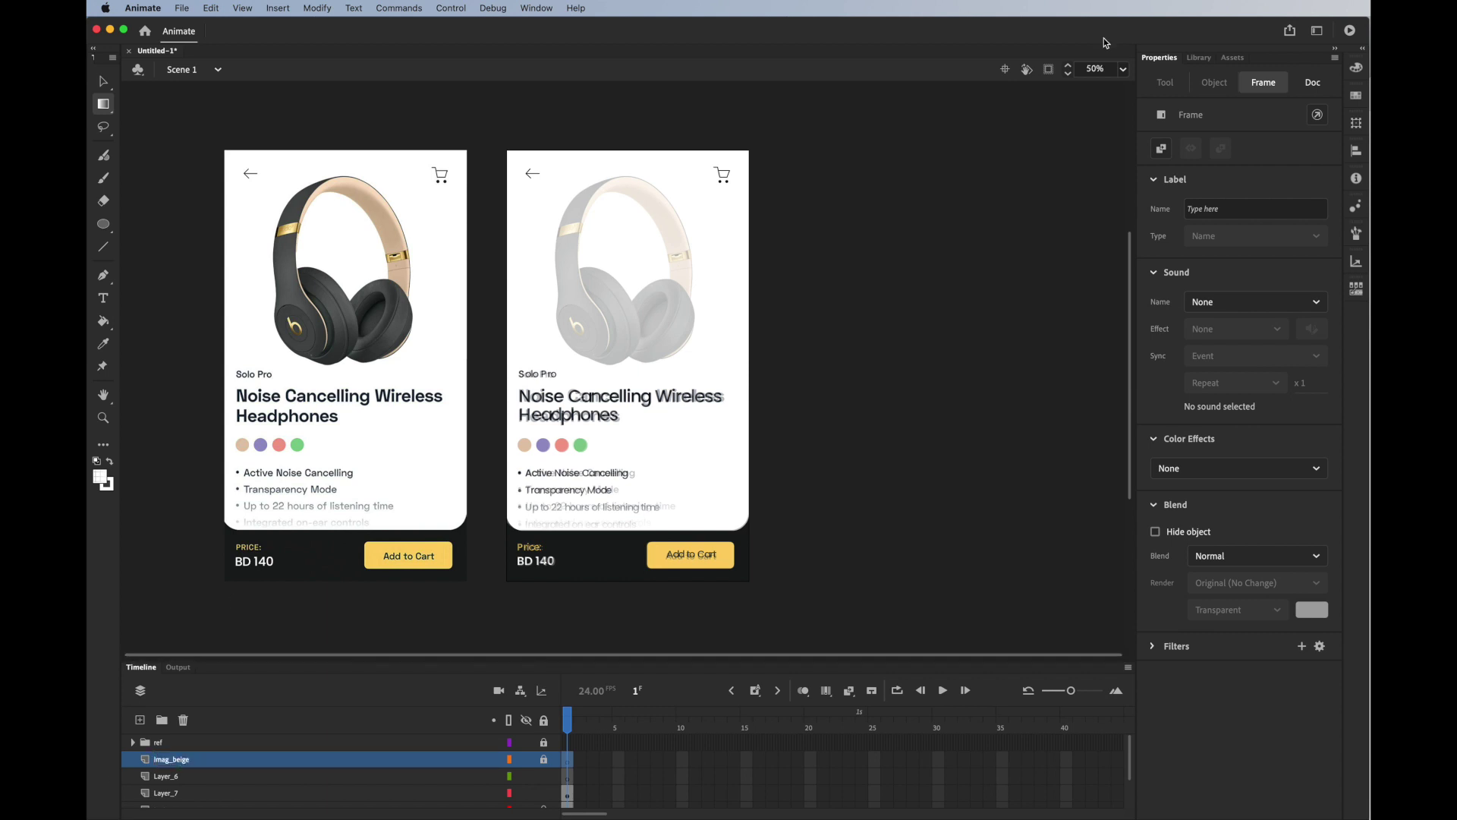
click(1199, 58)
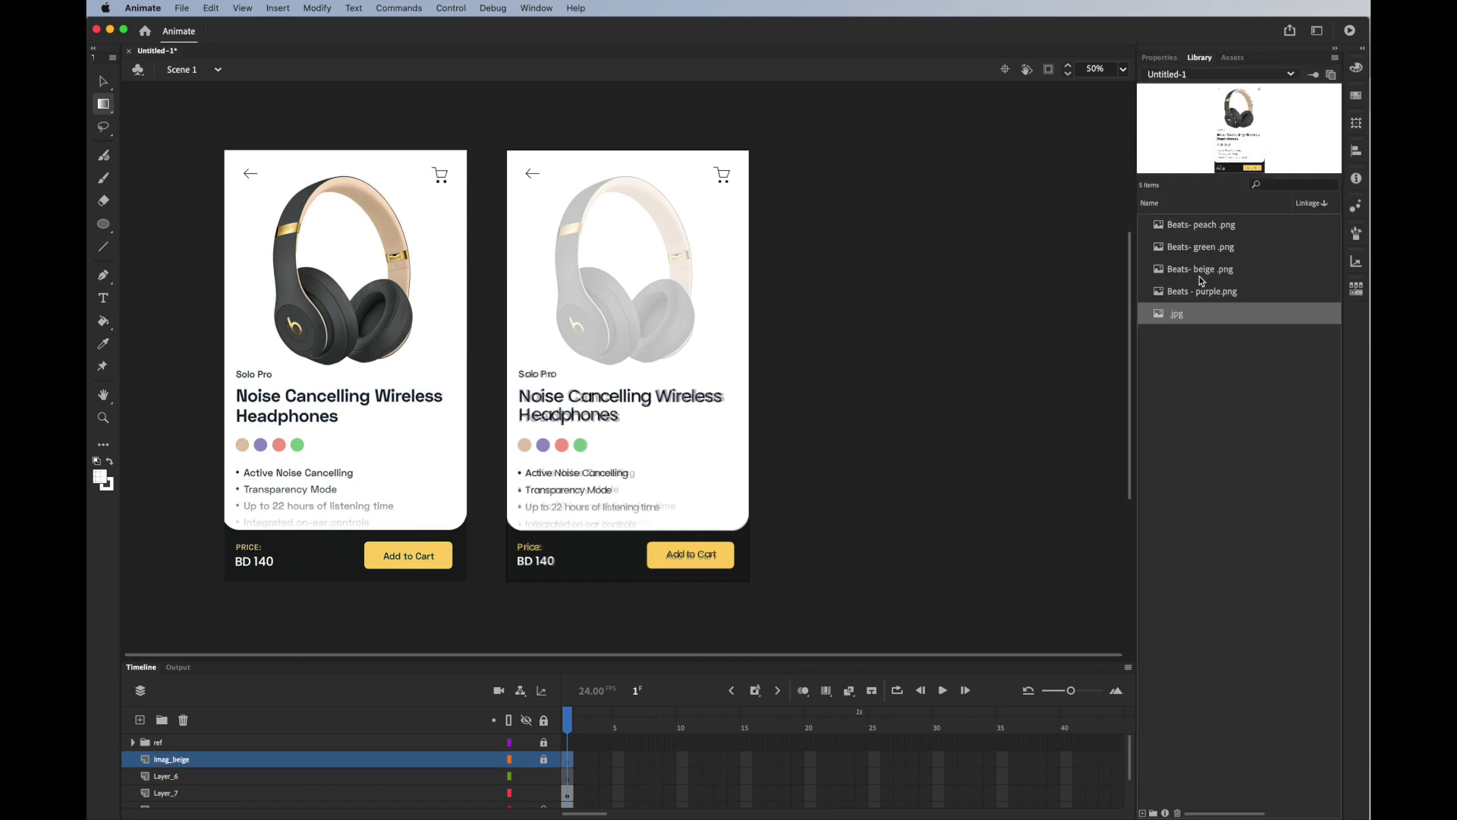
drag(1201, 270, 672, 318)
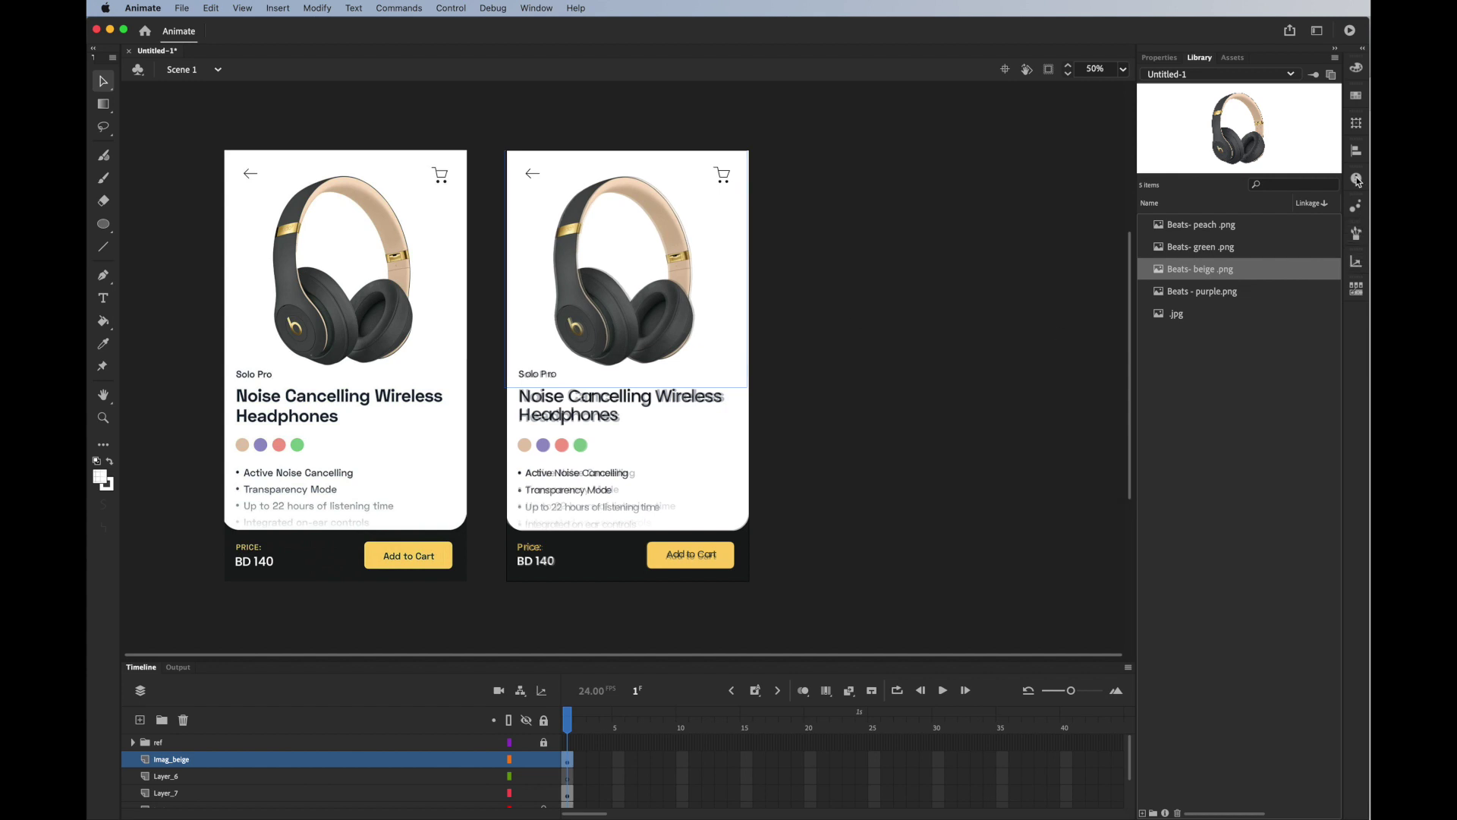
Step: Center the beige headphone image relative to the stage and hide the ref layer
click(1355, 152)
click(1217, 261)
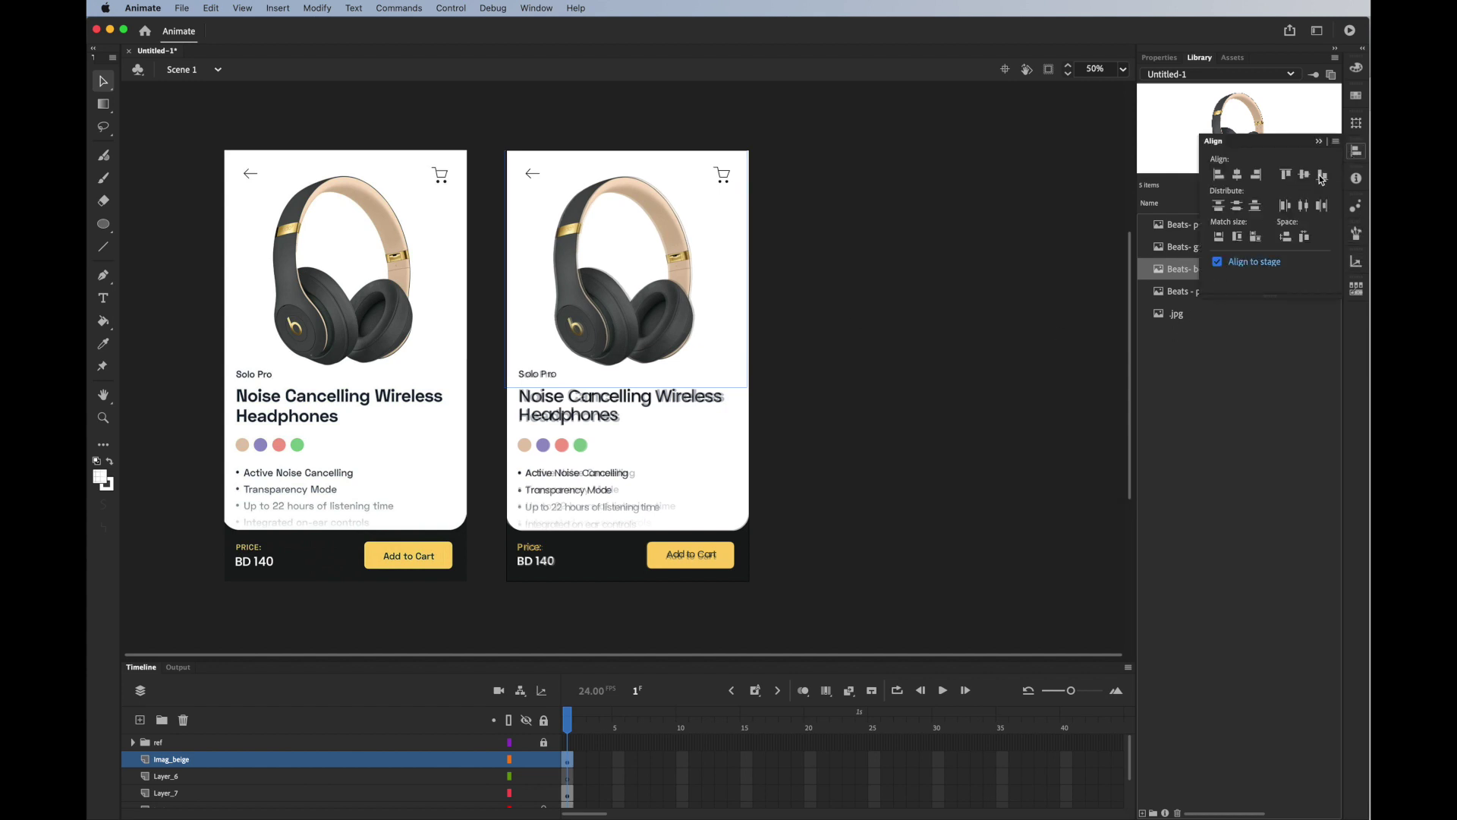
click(1239, 175)
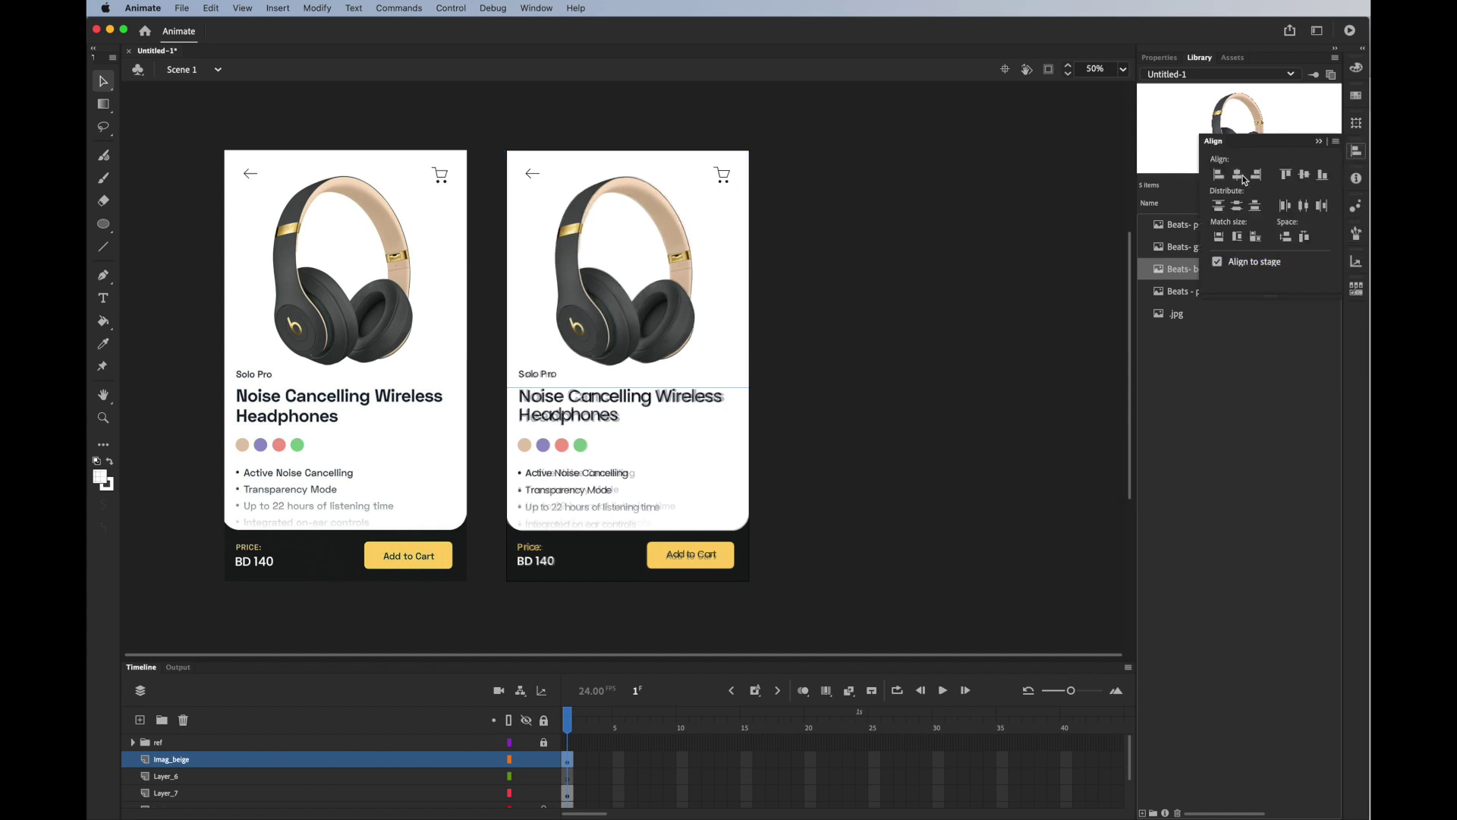
click(870, 278)
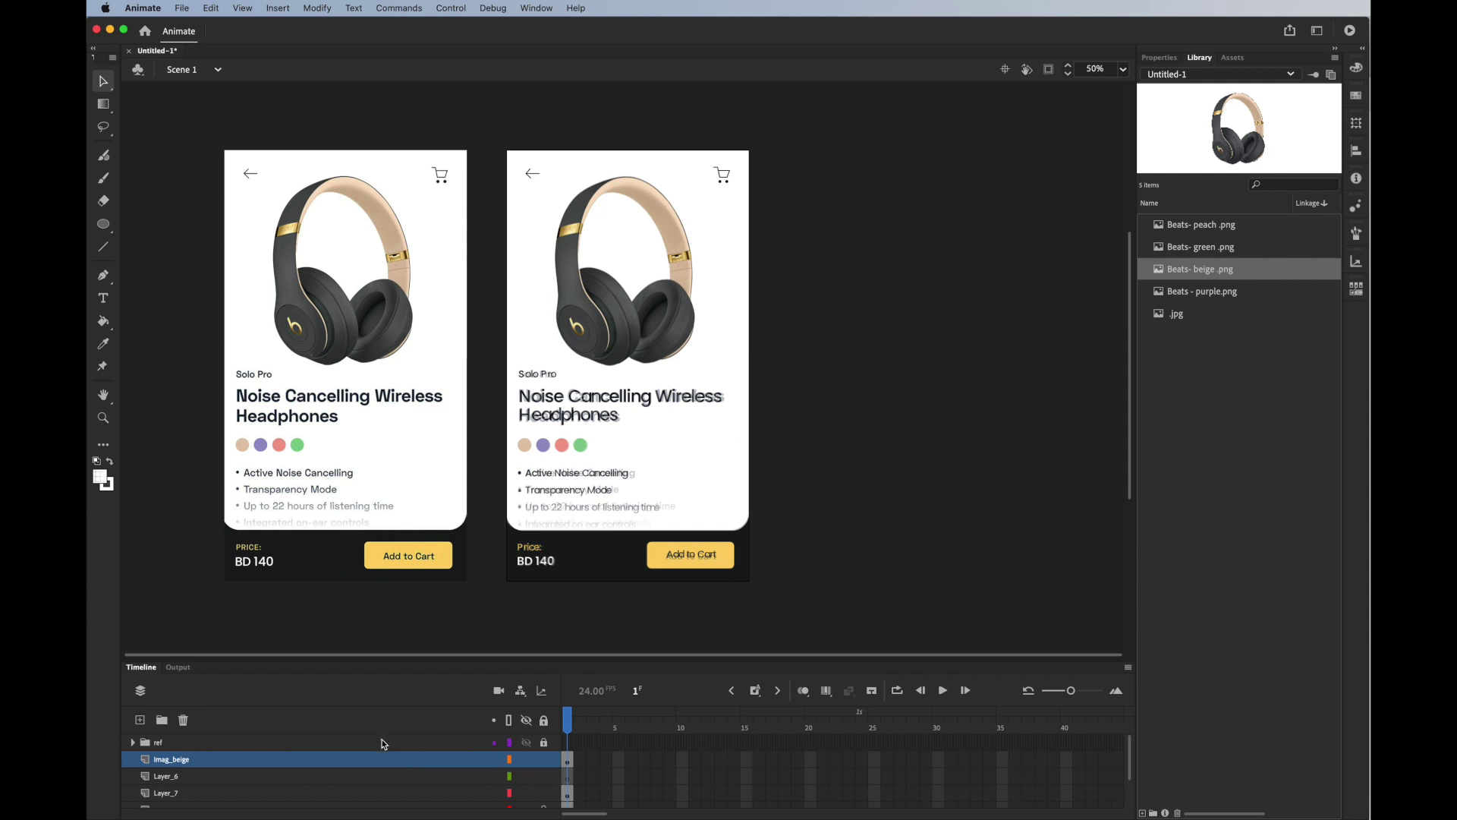
click(526, 743)
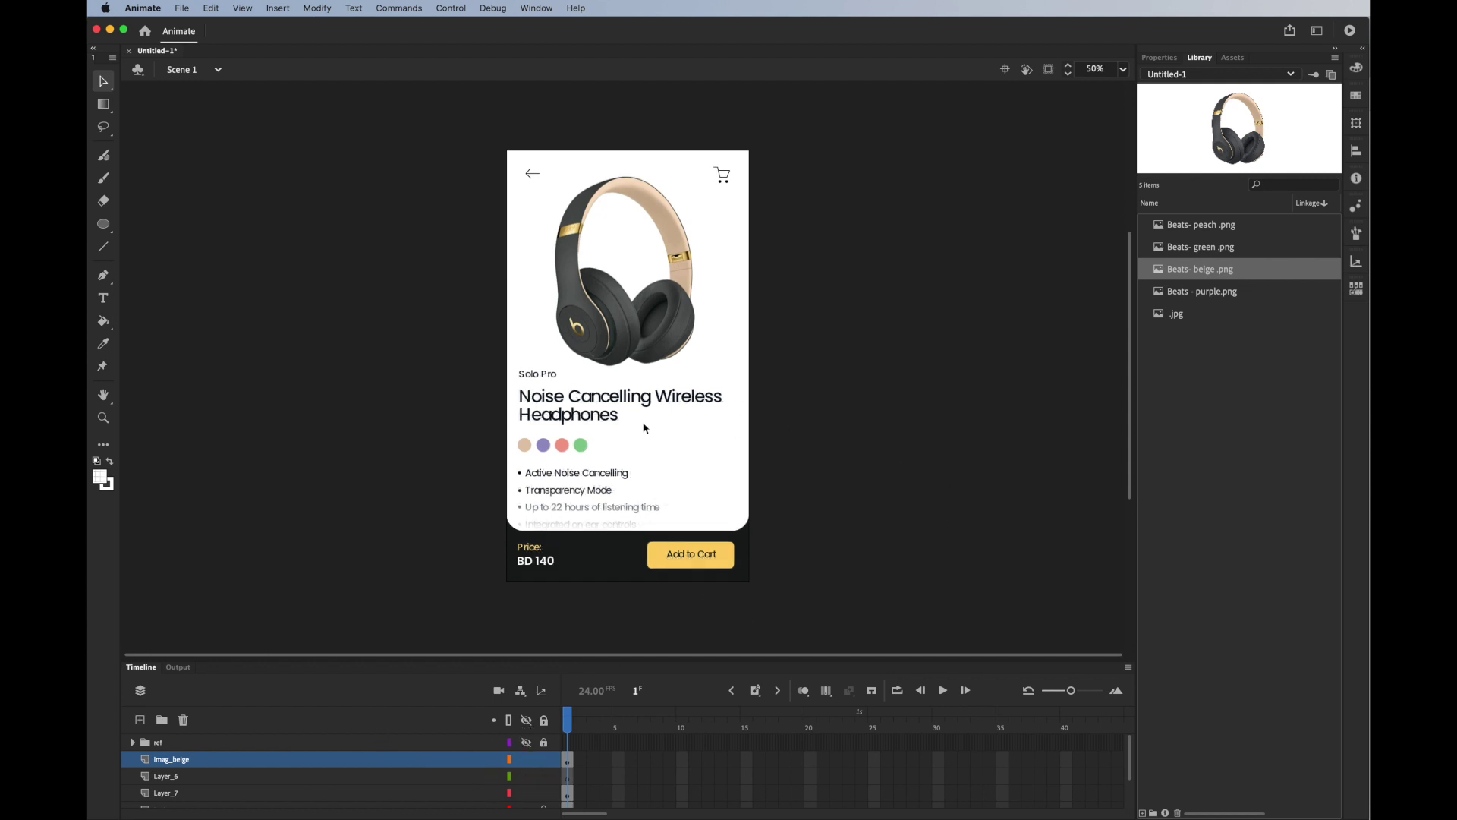